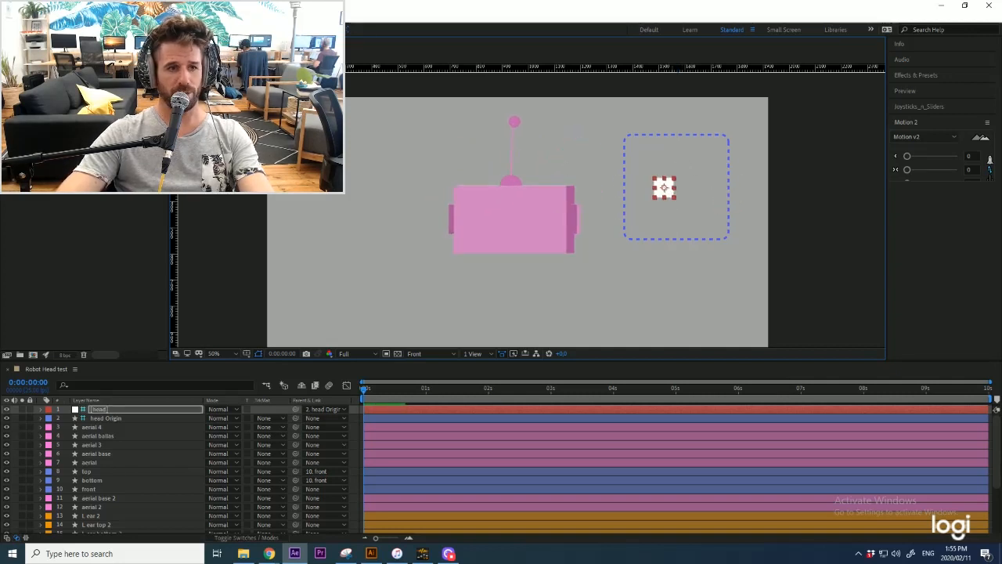
# Step: Close the RobotHead.aep project without saving changes and create a new composition with a white background
pyautogui.hotkey('alt', 'f')
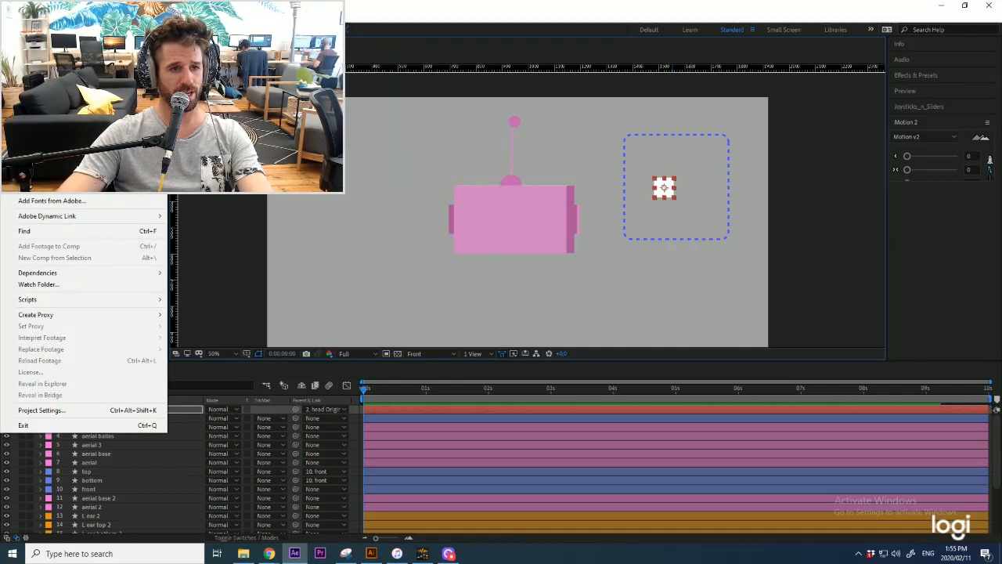
pyautogui.click(39, 102)
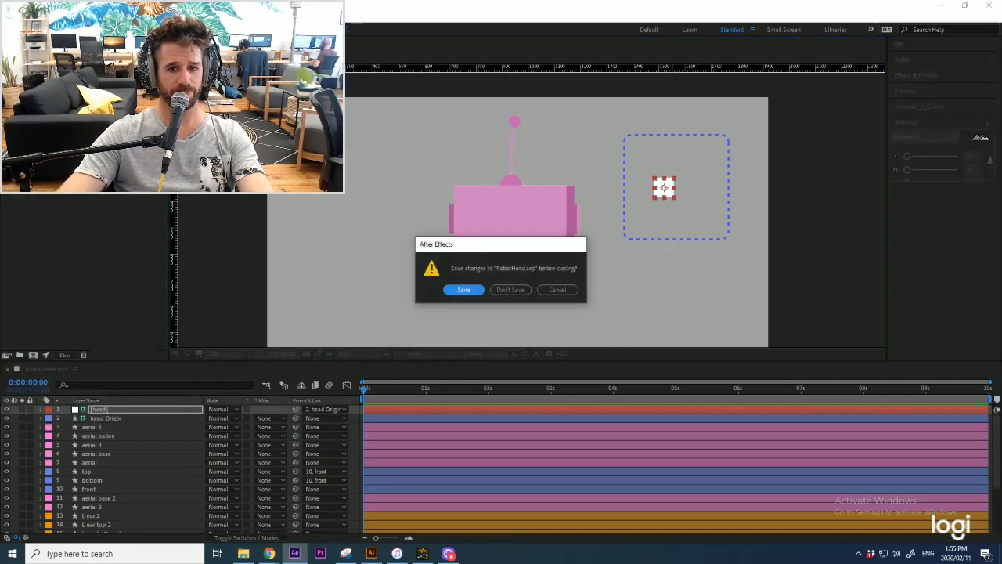
pyautogui.click(503, 289)
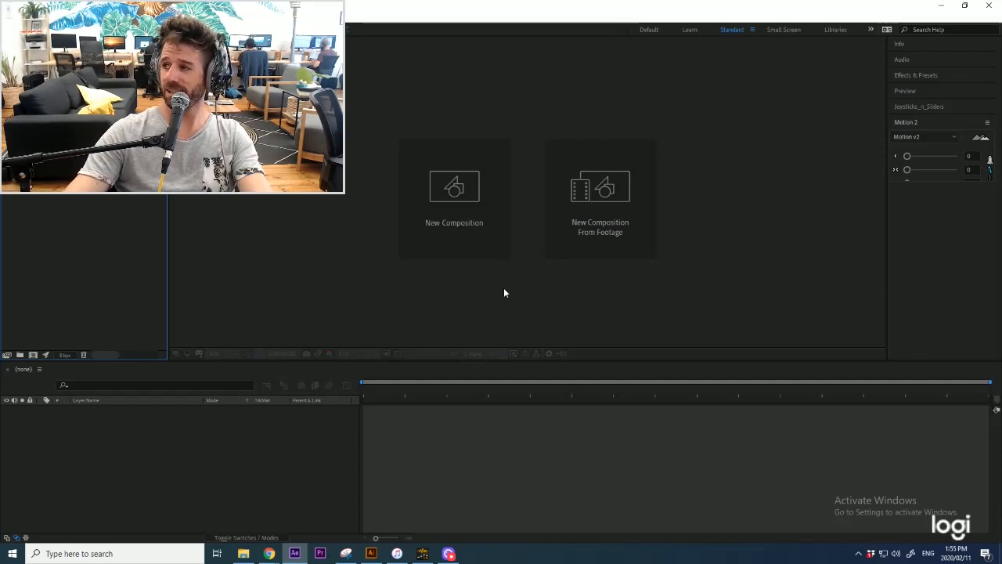
pyautogui.click(441, 232)
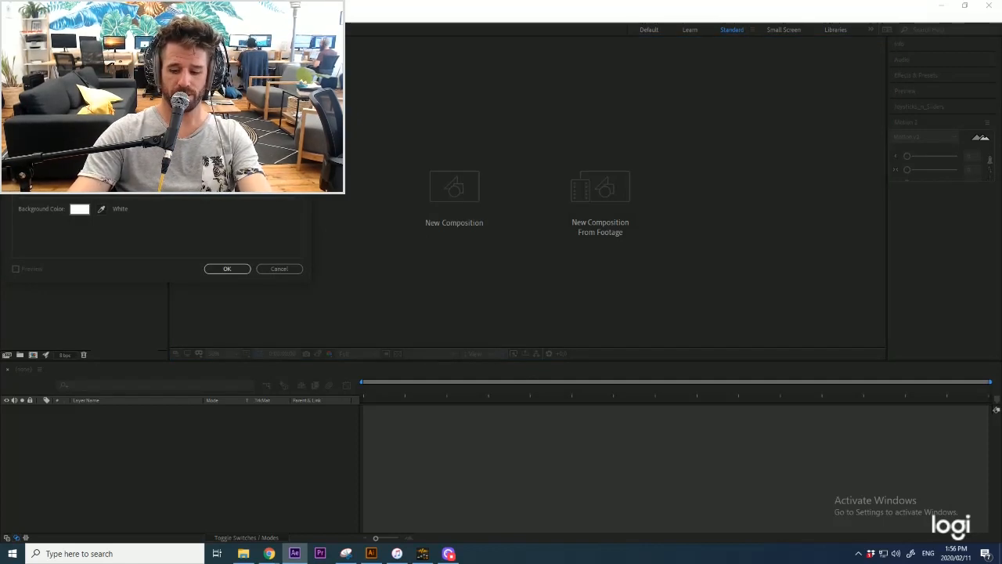
pyautogui.press('Return')
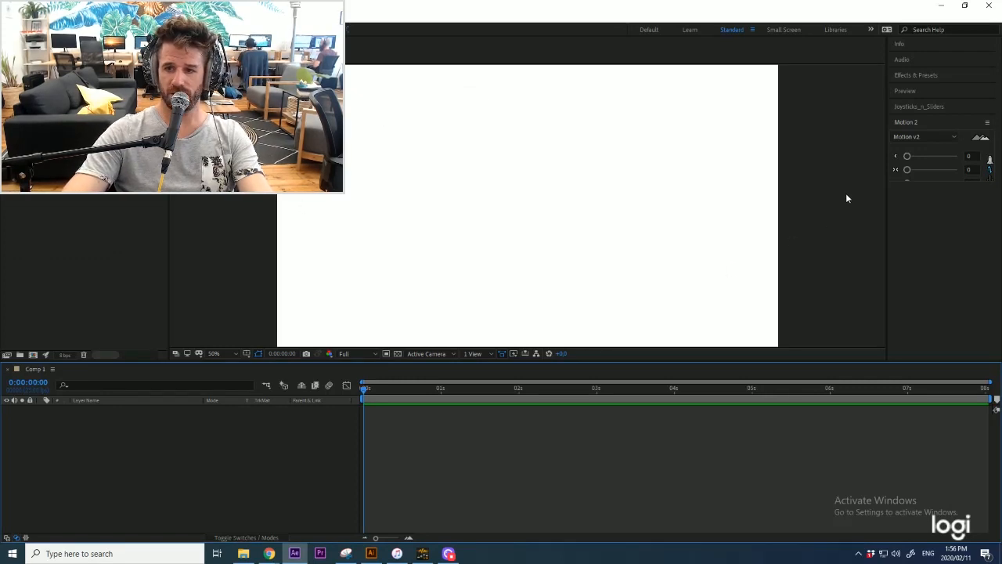
# Step: Draw a grey square about 440 px wide near the centre of the composition on a new shape layer
pyautogui.click(906, 122)
pyautogui.press(',')
pyautogui.press(',')
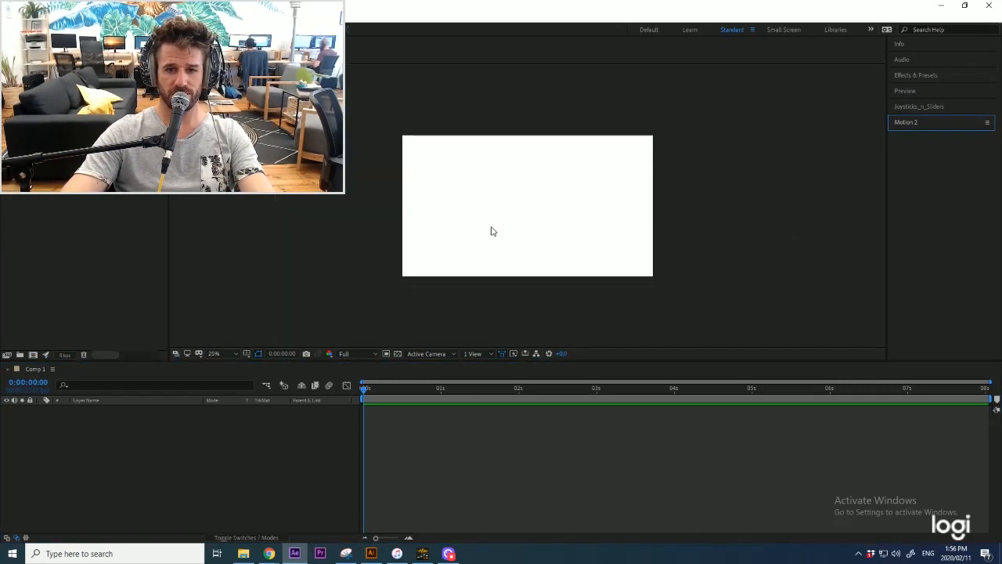
pyautogui.scroll(2, 525, 227)
pyautogui.moveTo(537, 226); pyautogui.dragTo(528, 219)
pyautogui.scroll(-2, 528, 224)
pyautogui.press('.')
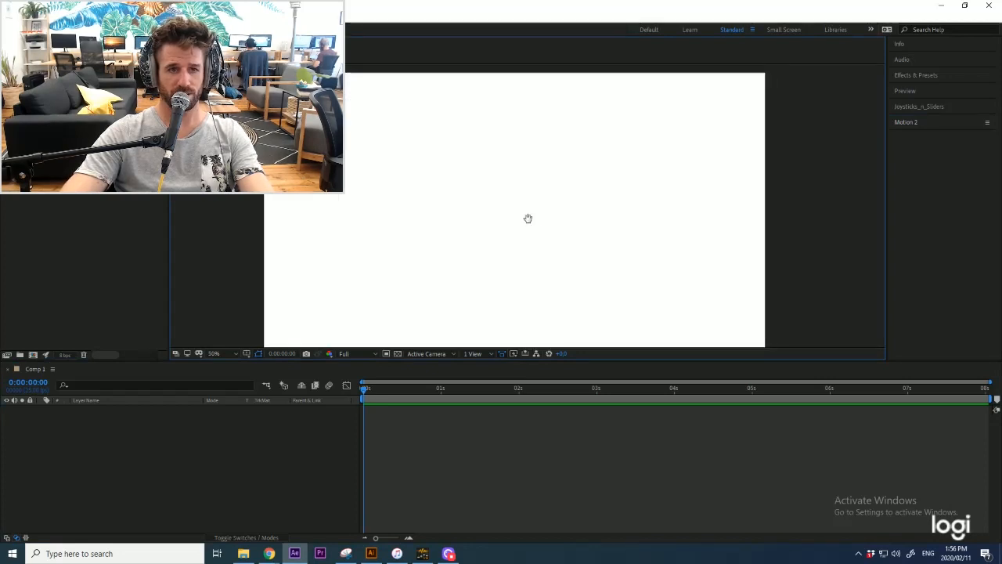
pyautogui.press('q')
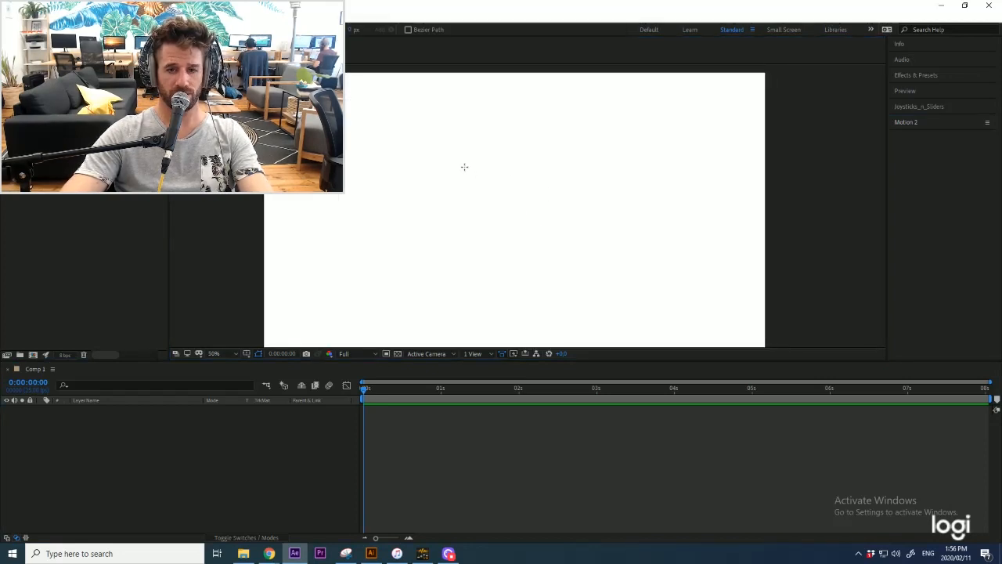
pyautogui.moveTo(465, 167)
pyautogui.mouseDown()
pyautogui.moveTo(531, 264)
pyautogui.moveTo(572, 262)
pyautogui.moveTo(566, 275)
pyautogui.moveTo(562, 266)
pyautogui.moveTo(579, 282)
pyautogui.mouseUp()
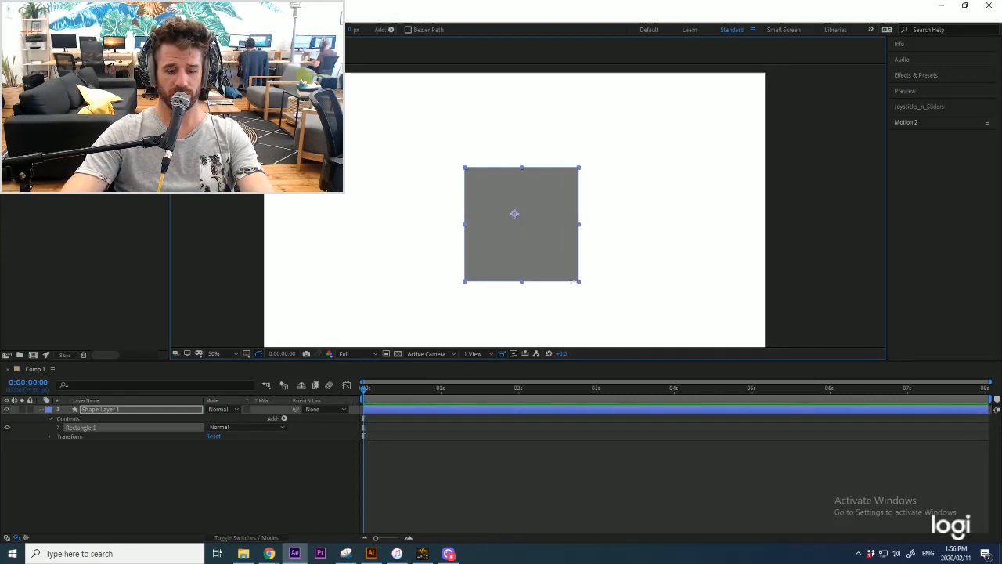
pyautogui.press('v')
pyautogui.click(478, 470)
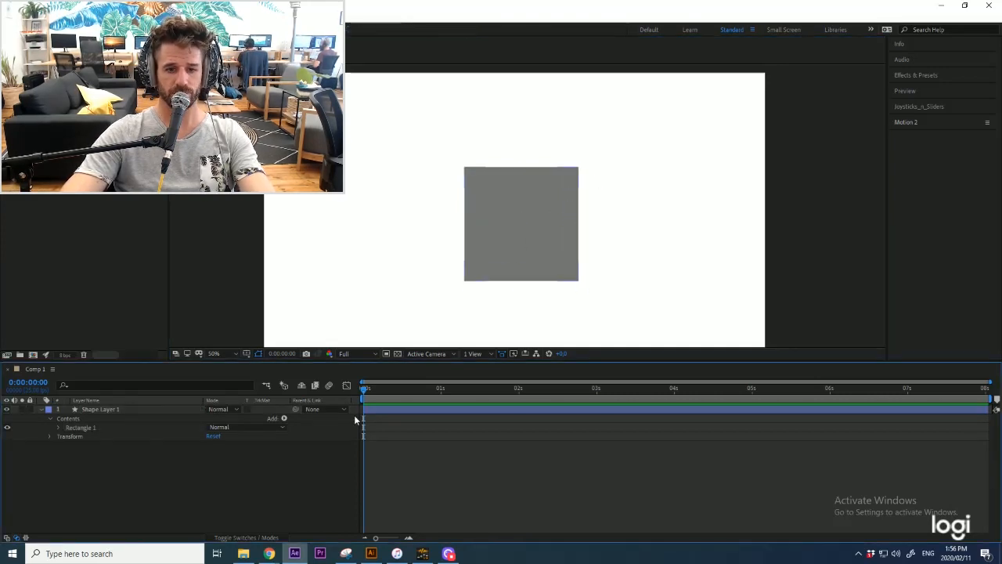
# Step: Centre the square layer's anchor point using the Motion 2 anchor controls
pyautogui.click(149, 409)
pyautogui.click(906, 122)
pyautogui.click(943, 137)
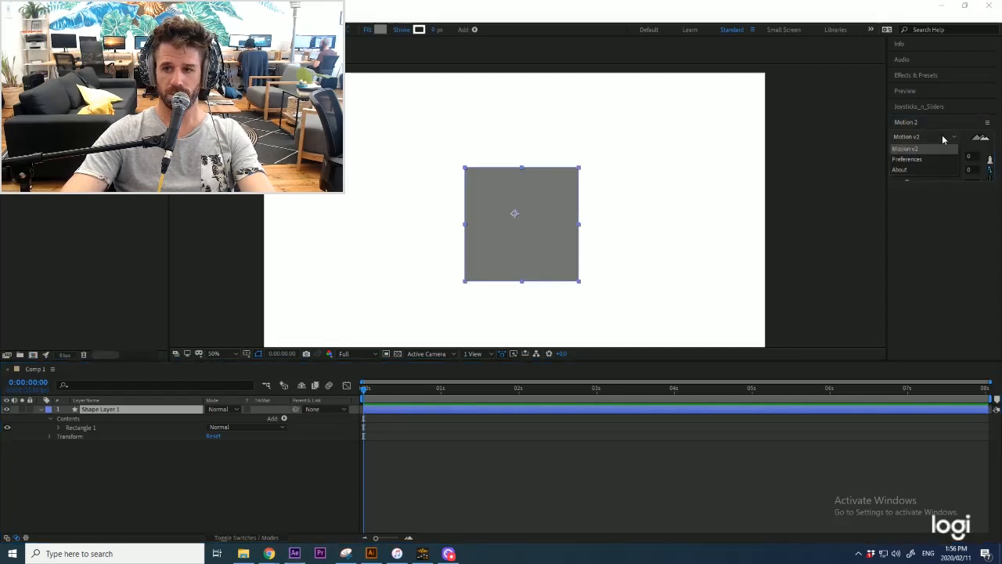
pyautogui.click(942, 137)
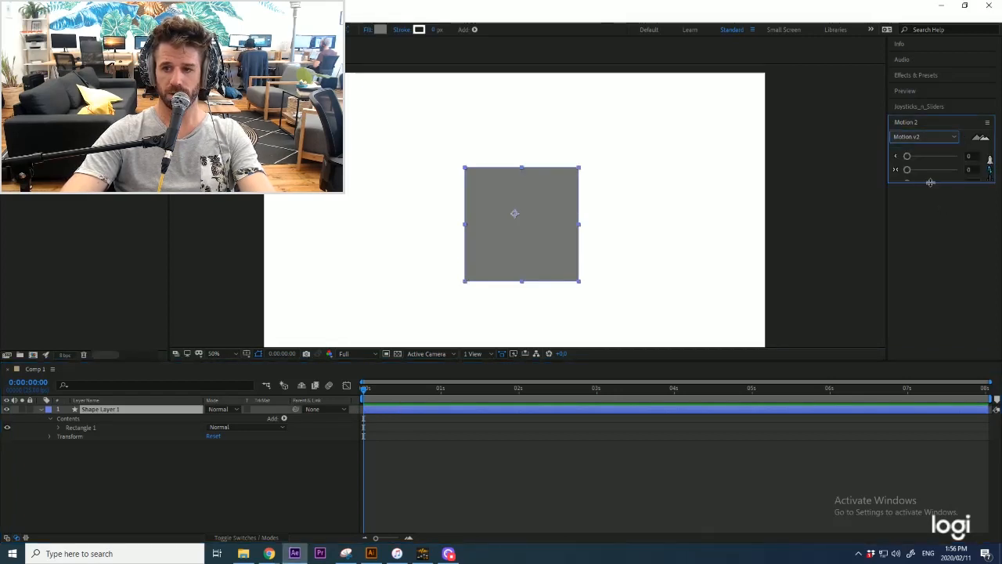
pyautogui.moveTo(930, 182); pyautogui.dragTo(930, 247)
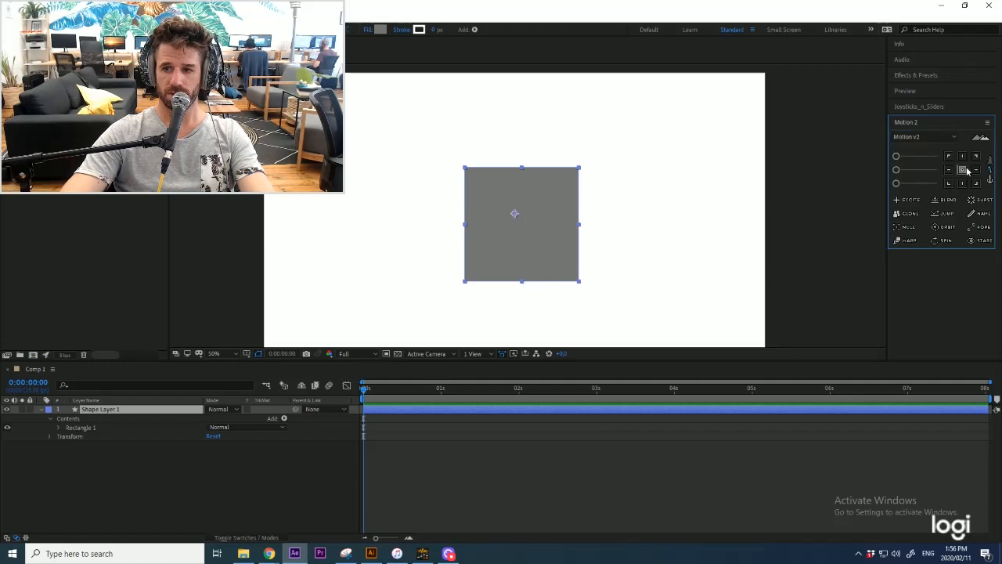
pyautogui.click(965, 170)
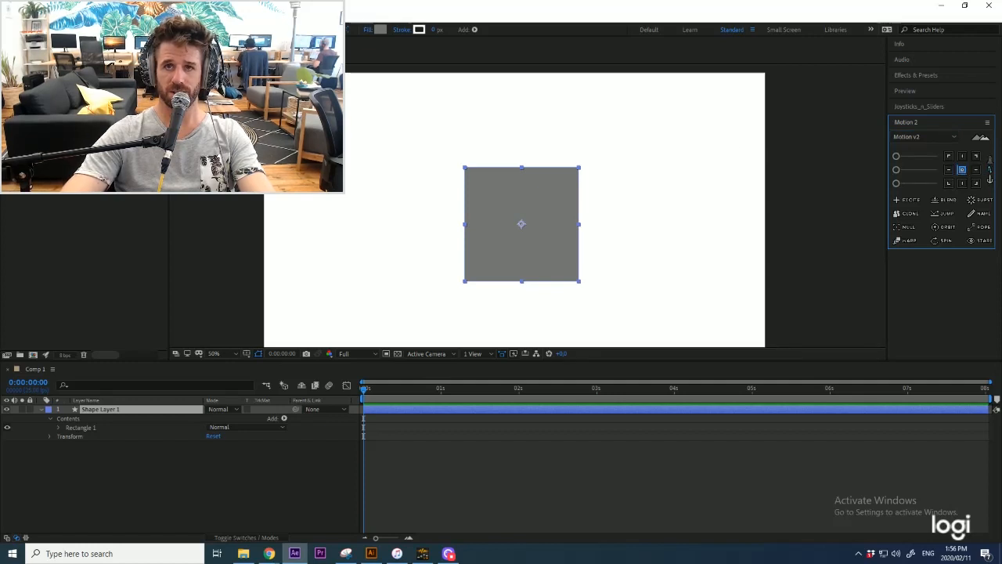
# Step: Change the square's fill colour from grey to blue
pyautogui.hotkey('alt', 'Tab')
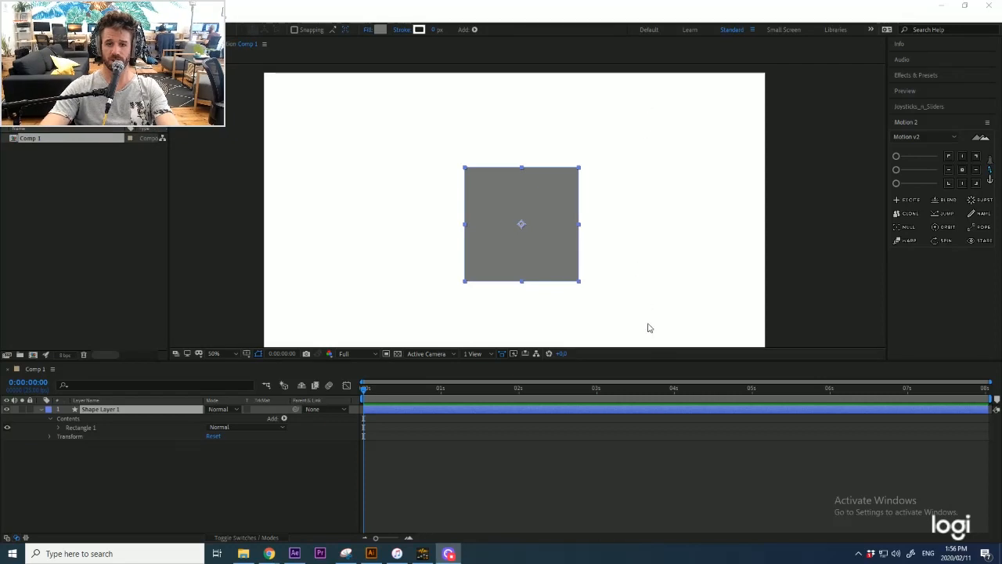
pyautogui.click(523, 233)
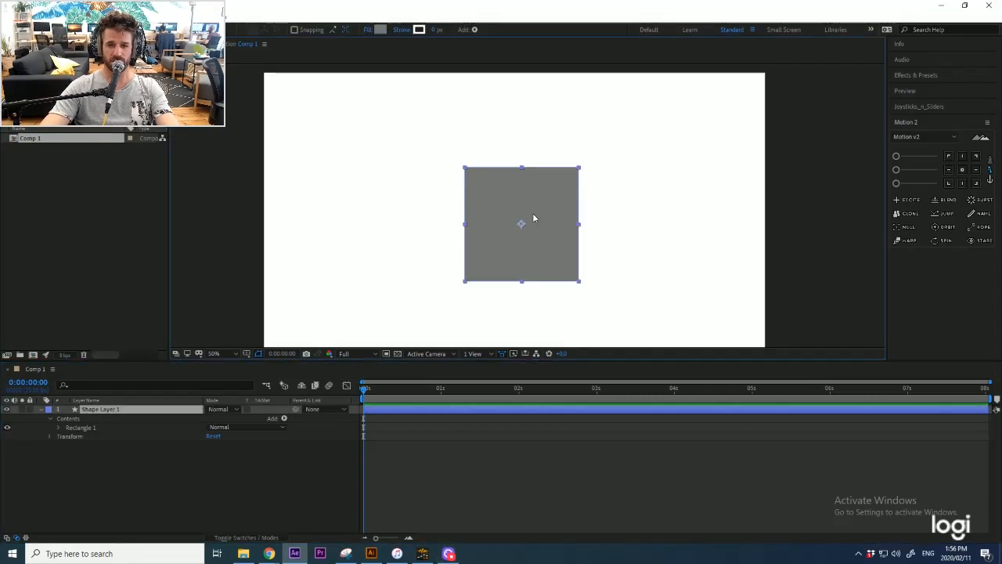
pyautogui.click(402, 407)
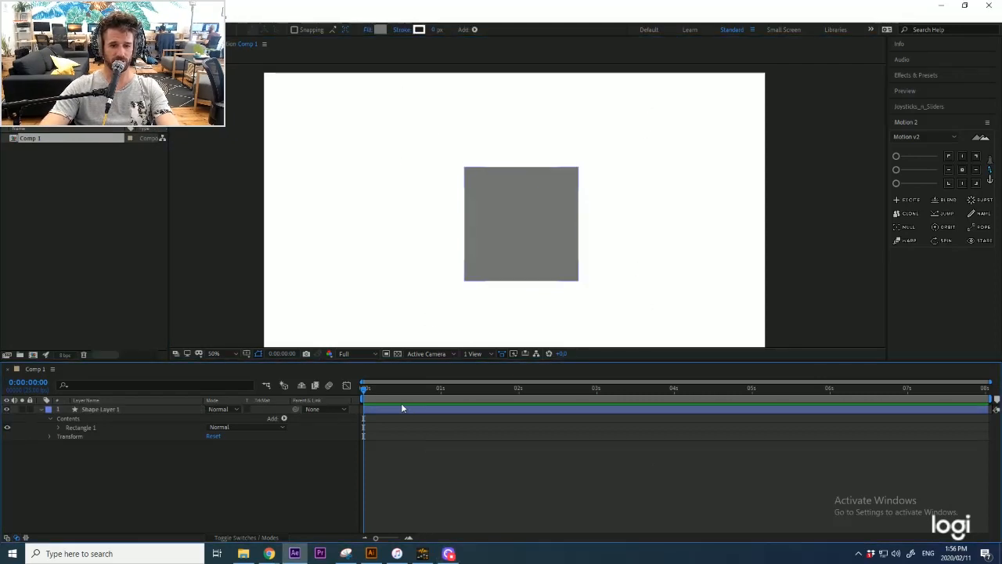
pyautogui.click(381, 30)
pyautogui.click(101, 49)
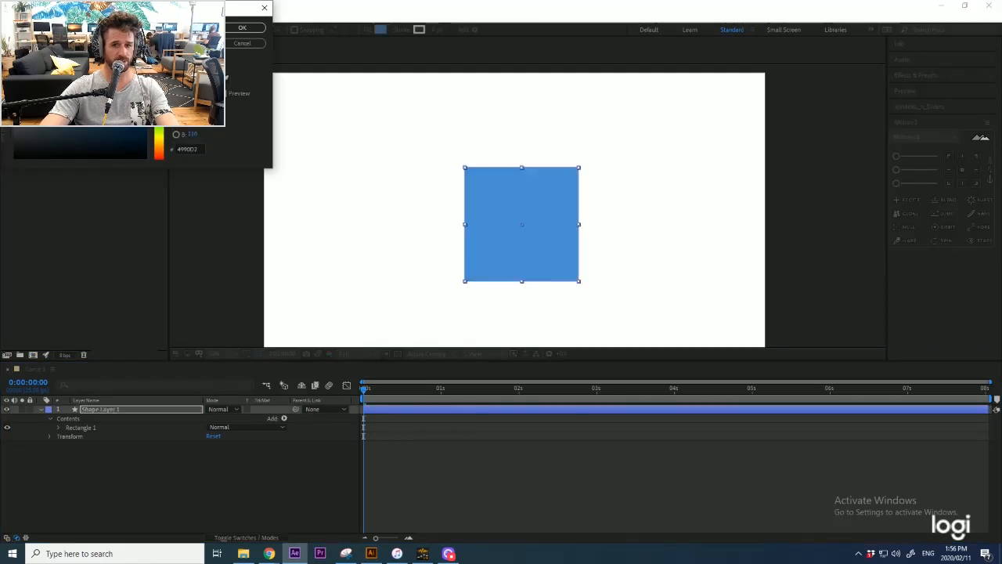
pyautogui.press('Return')
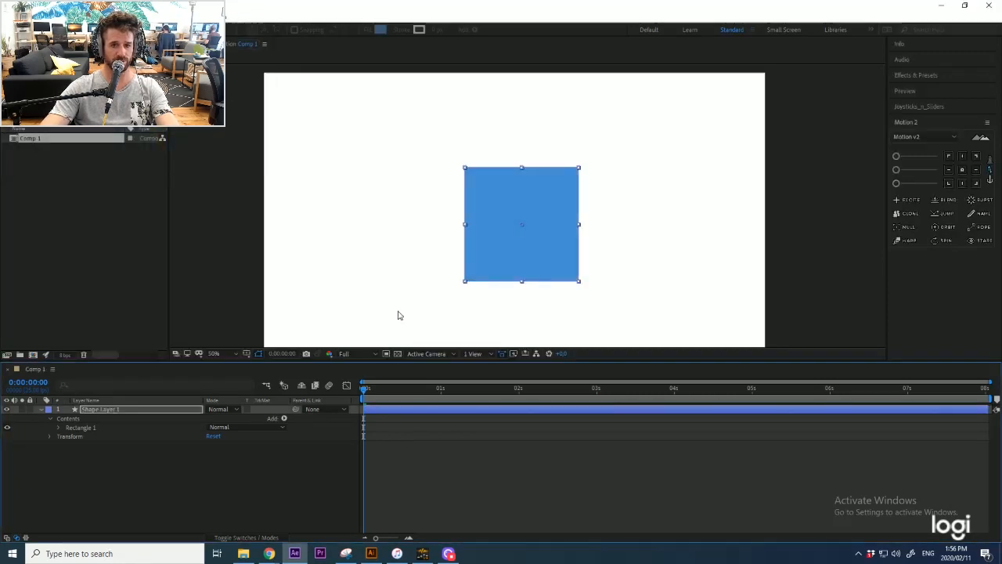
pyautogui.click(429, 417)
pyautogui.click(430, 410)
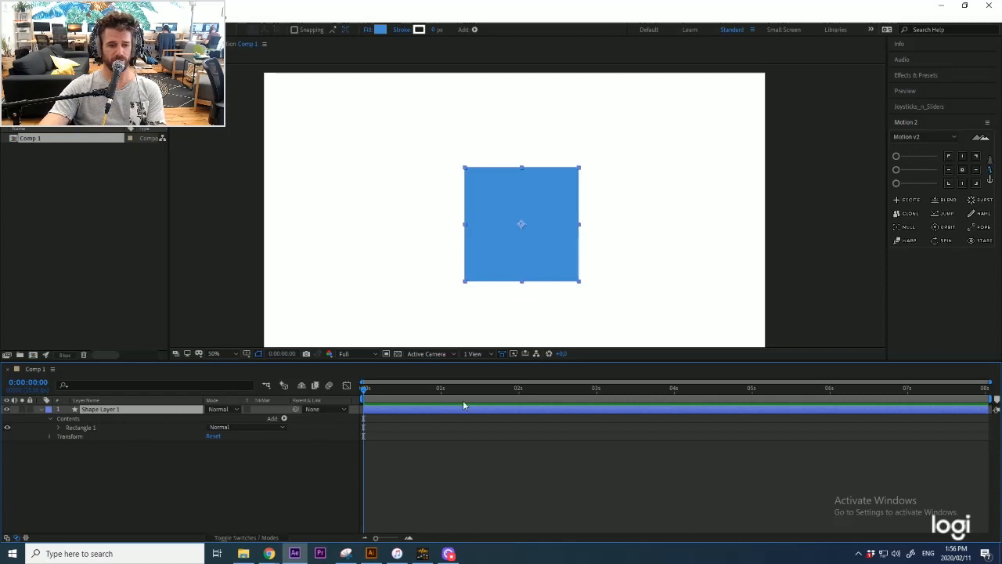
# Step: Convert the square's parametric rectangle path to a Bezier path and collapse the layer's properties
pyautogui.click(61, 427)
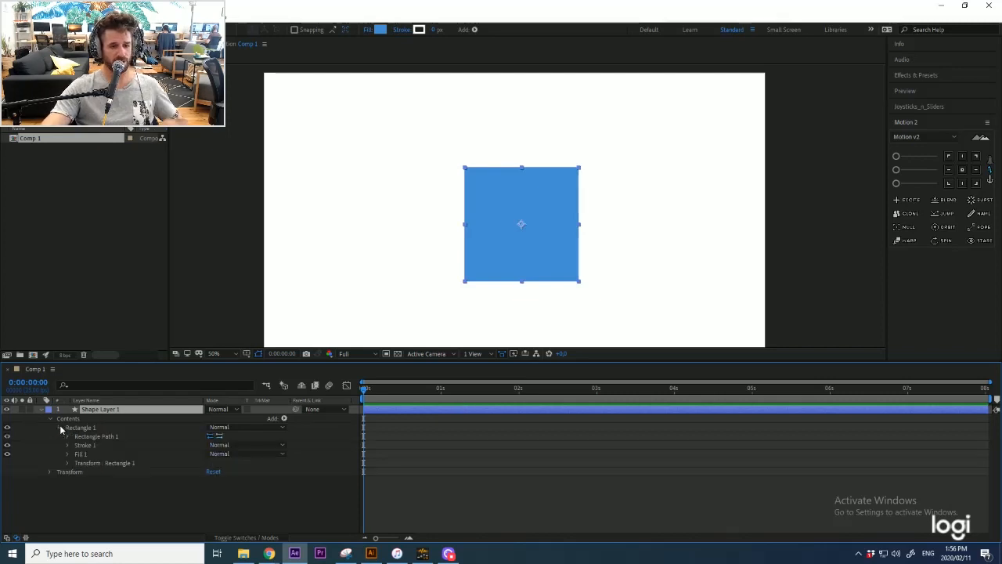
pyautogui.click(67, 436)
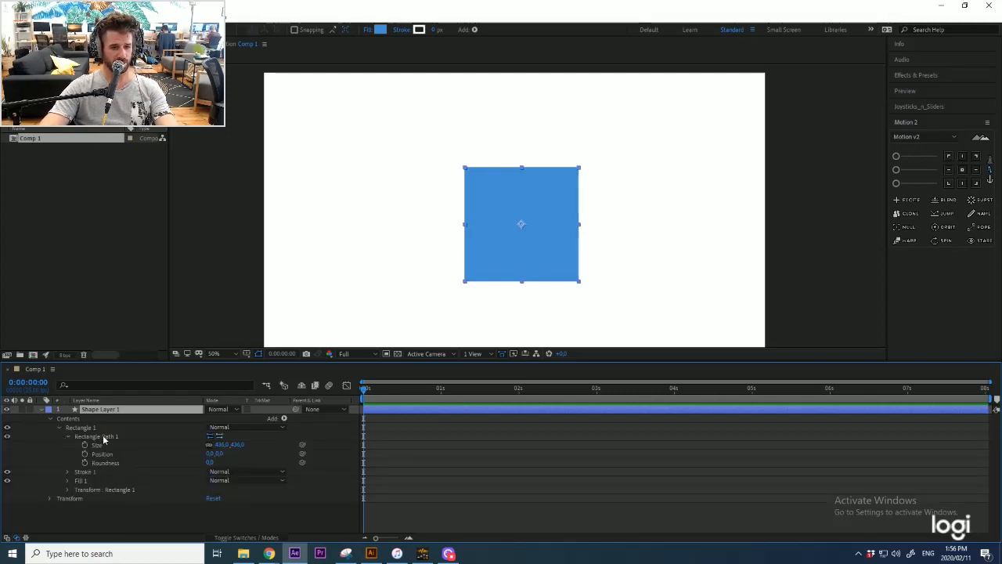
pyautogui.rightClick(103, 436)
pyautogui.click(145, 442)
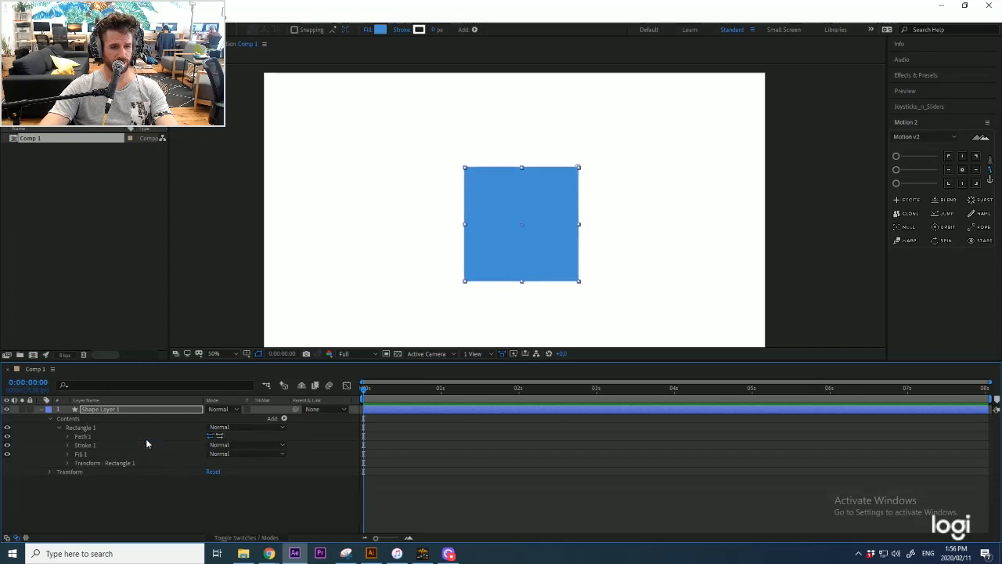
pyautogui.click(67, 436)
pyautogui.click(469, 509)
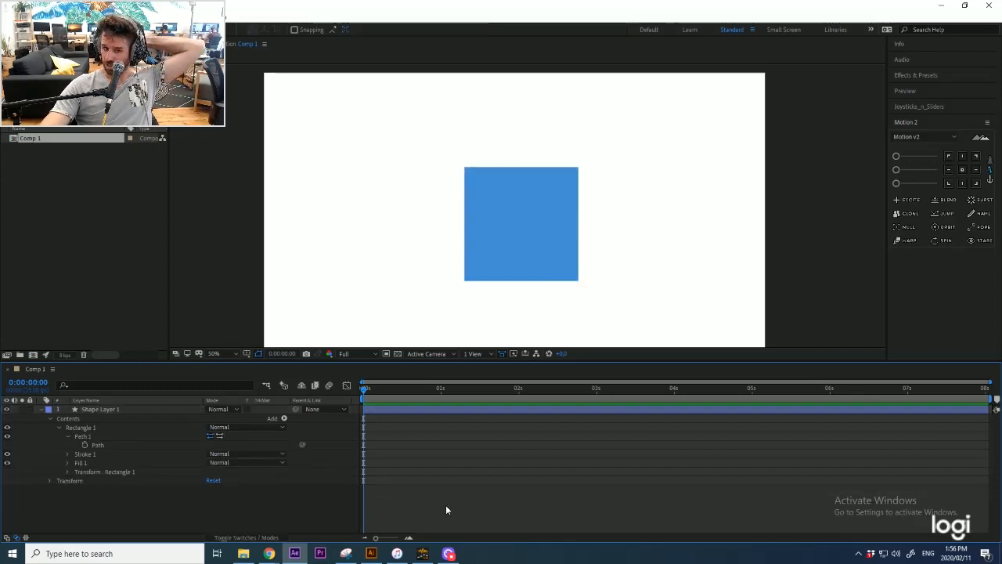
pyautogui.click(41, 409)
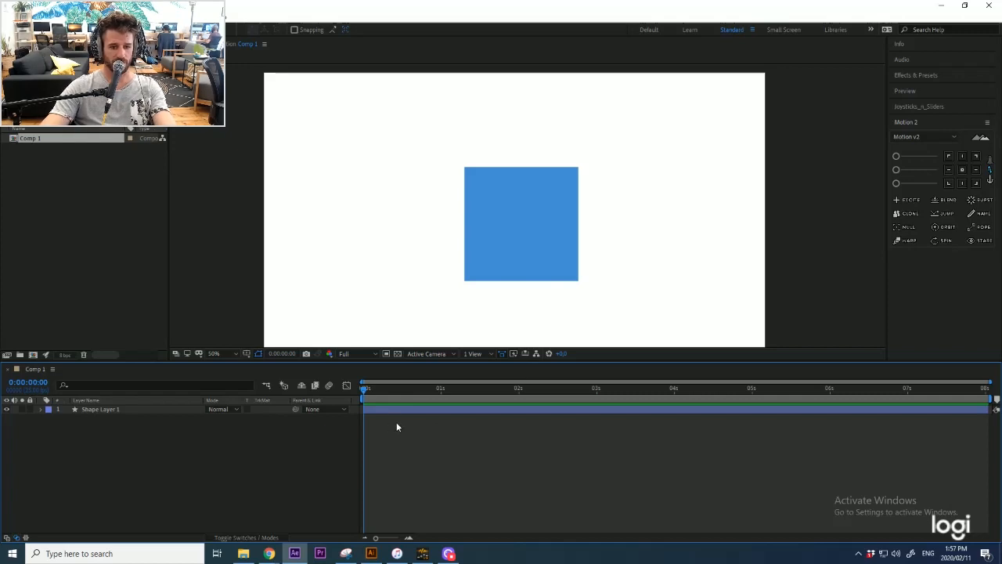
# Step: Rename the square's shape layer as "main facade"
pyautogui.click(104, 409)
pyautogui.press('Return')
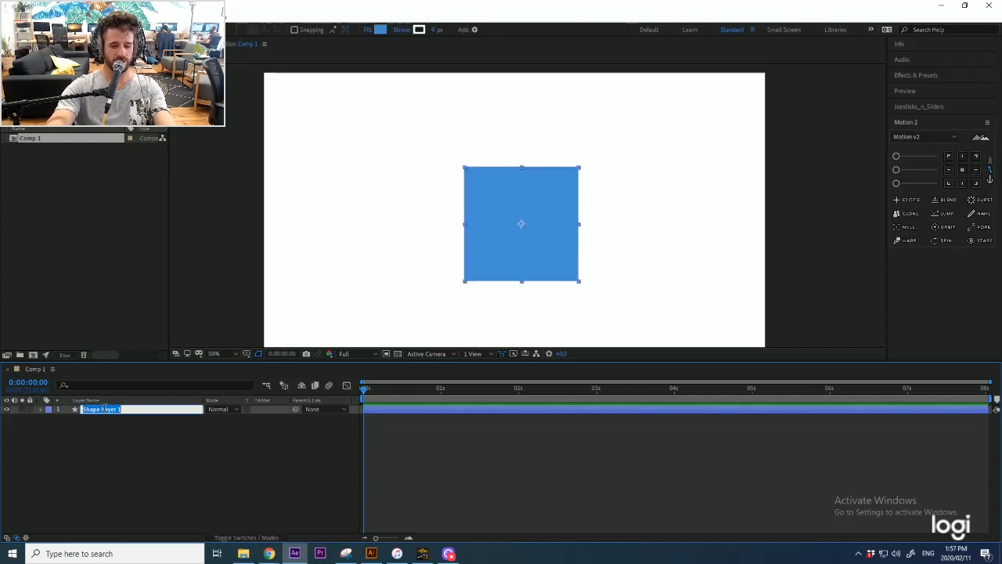
pyautogui.write('main facade')
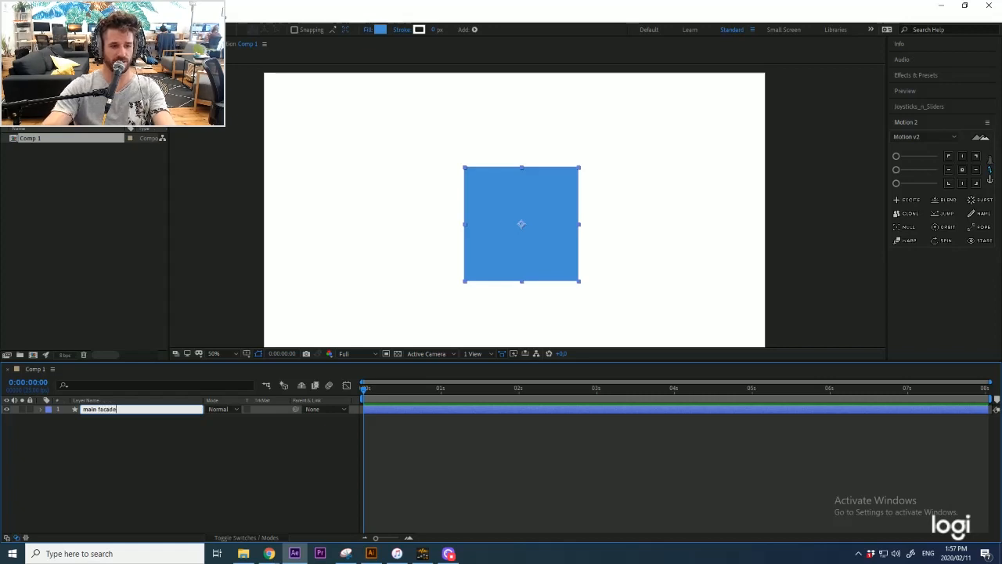
pyautogui.press('Return')
pyautogui.click(128, 463)
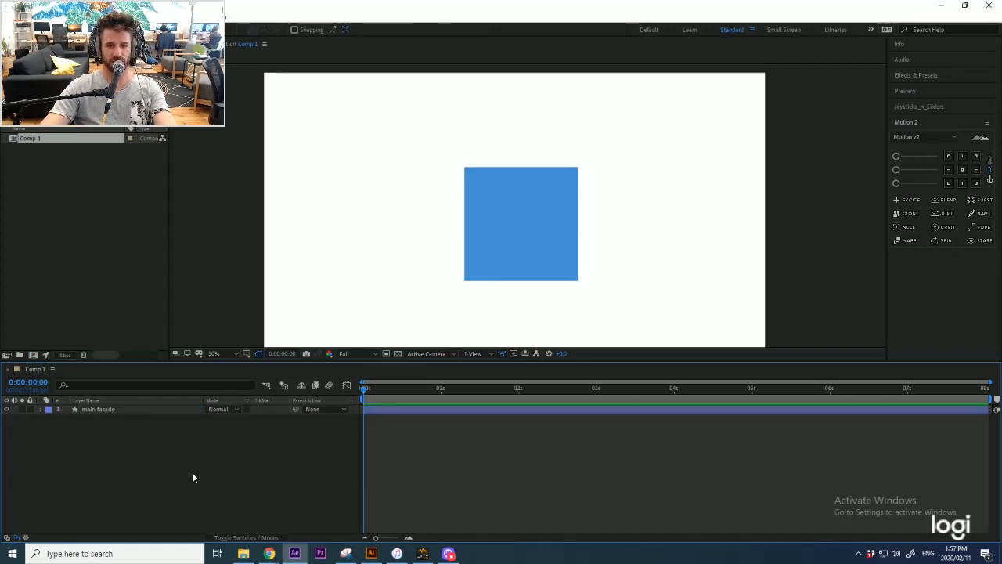
# Step: Duplicate the main facade layer, place the copy beneath it and rename the copy "L side"
pyautogui.click(103, 410)
pyautogui.hotkey('ctrl', 'd')
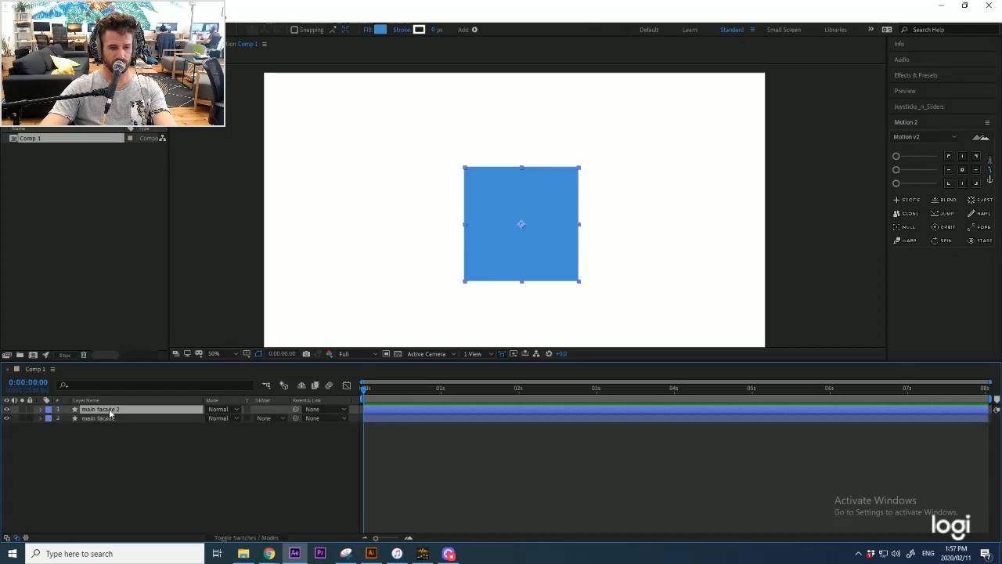
pyautogui.moveTo(109, 409); pyautogui.dragTo(114, 430)
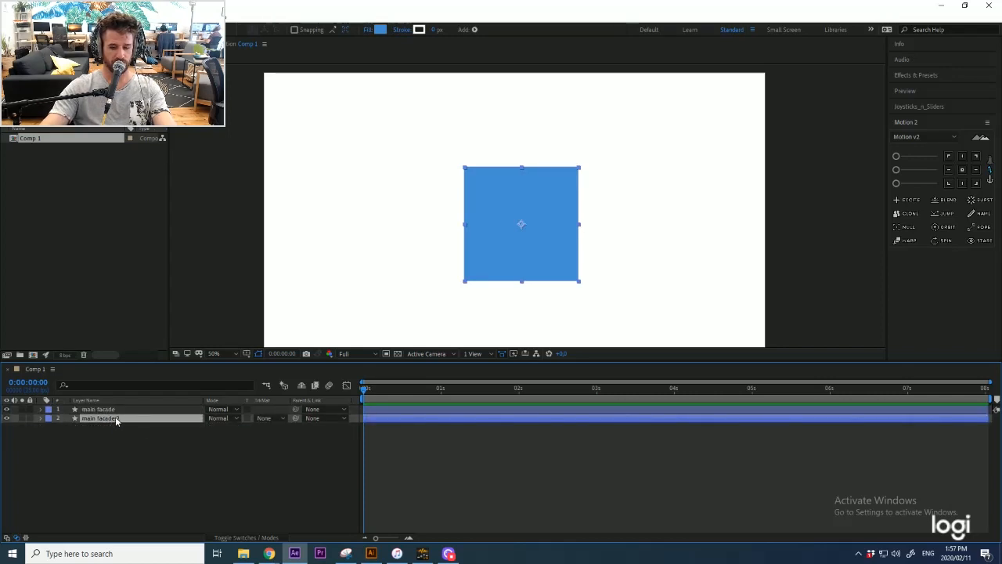
pyautogui.press('Return')
pyautogui.write('La')
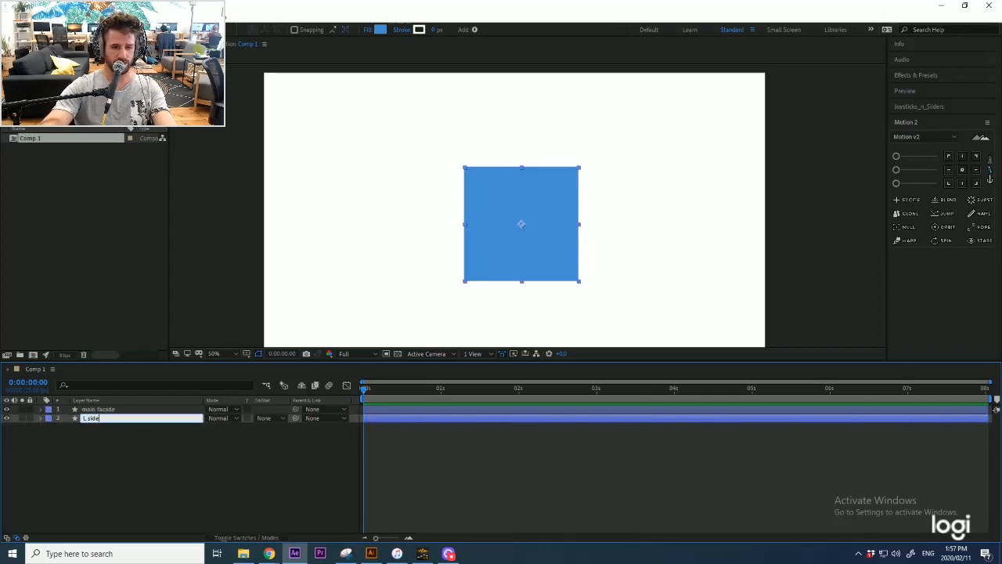
pyautogui.write('ide')
pyautogui.press('Return')
# Step: Duplicate the L side layer and rename the copy "R side"
pyautogui.hotkey('ctrl', 'd')
pyautogui.press('Return')
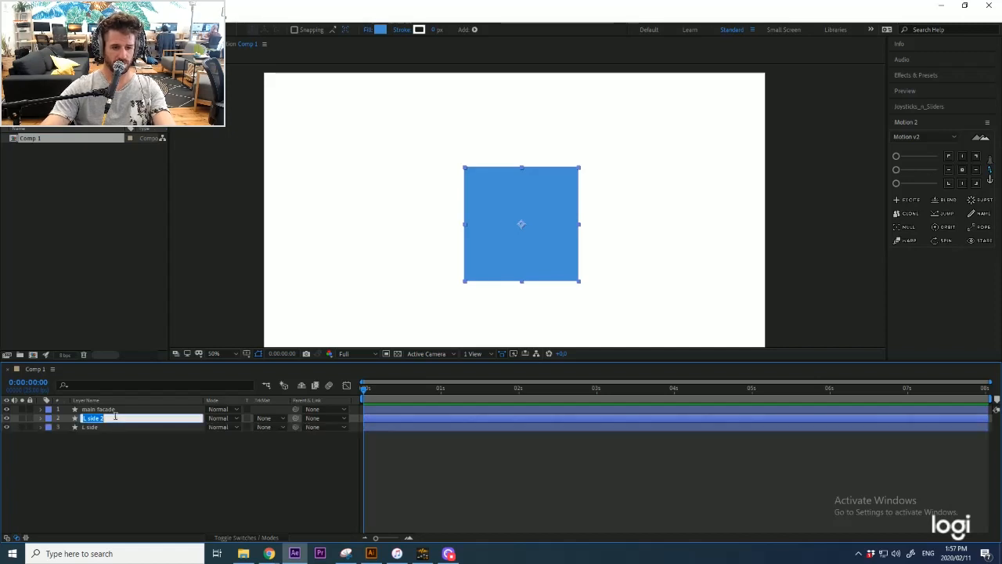
pyautogui.press('Home')
pyautogui.press('BackSpace')
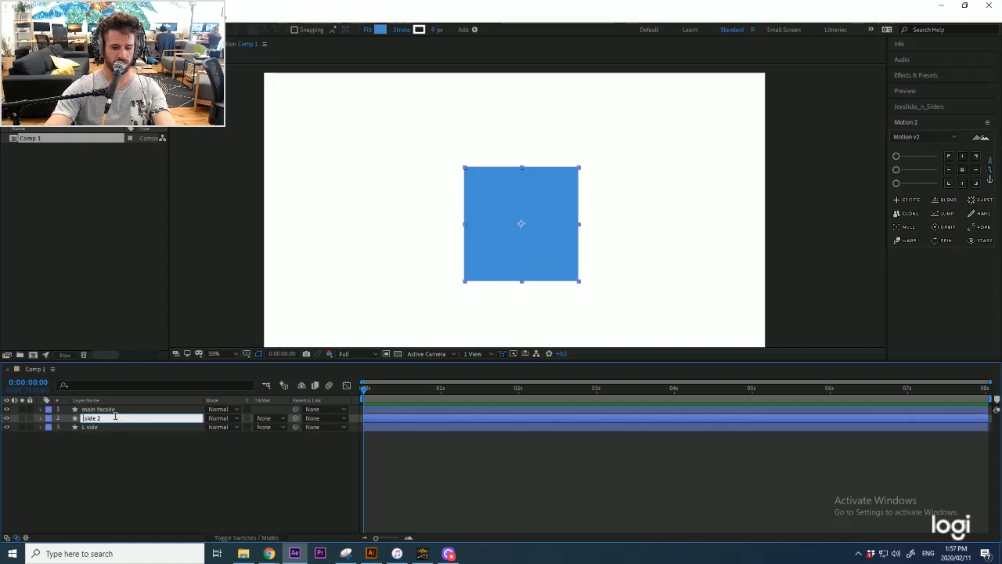
pyautogui.write('R')
pyautogui.press('End')
pyautogui.press('BackSpace')
pyautogui.press('BackSpace')
pyautogui.press('Return')
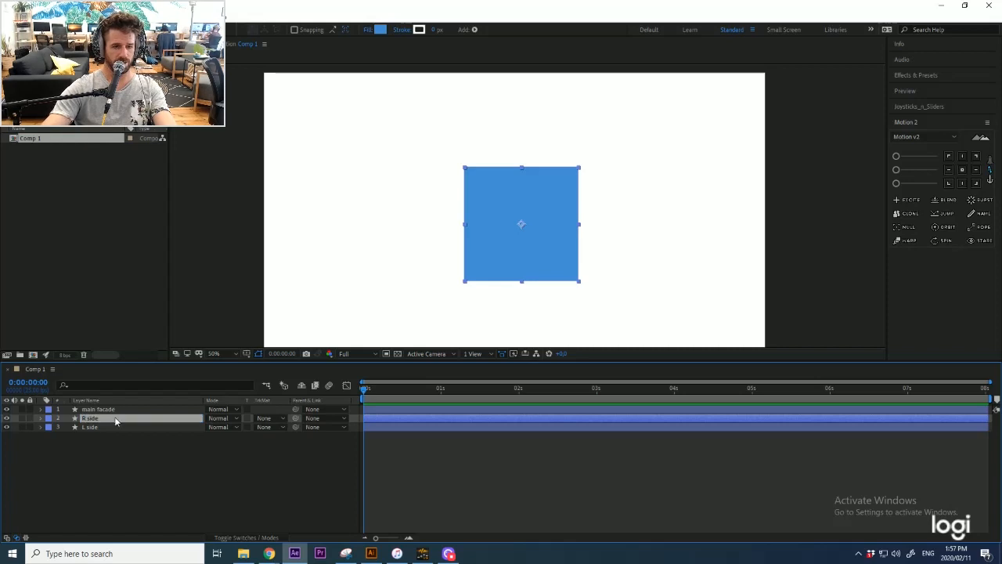
# Step: Duplicate the R side layer and rename the copy "B side"
pyautogui.click(108, 431)
pyautogui.click(91, 419)
pyautogui.hotkey('ctrl', 'd')
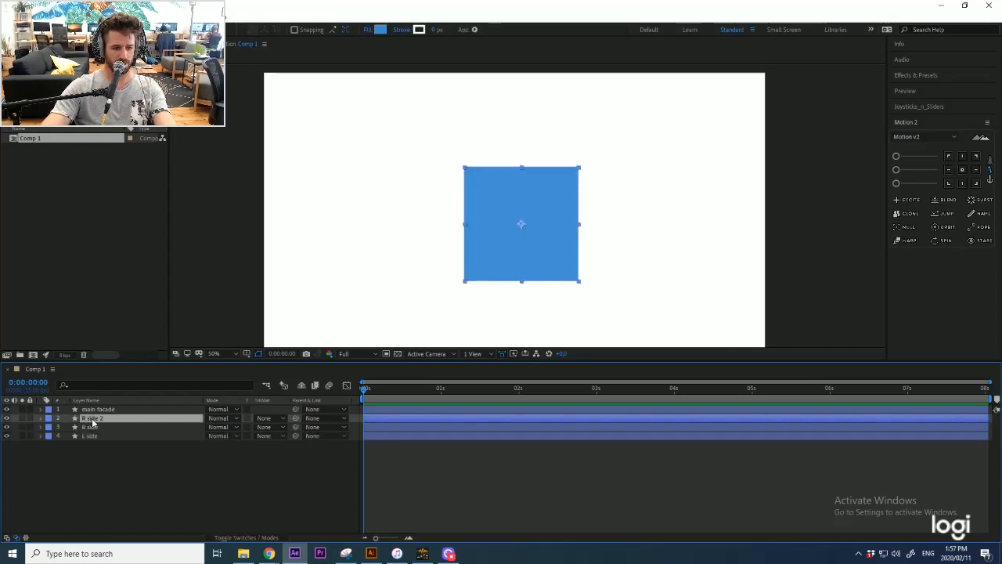
pyautogui.press('Return')
pyautogui.write('B')
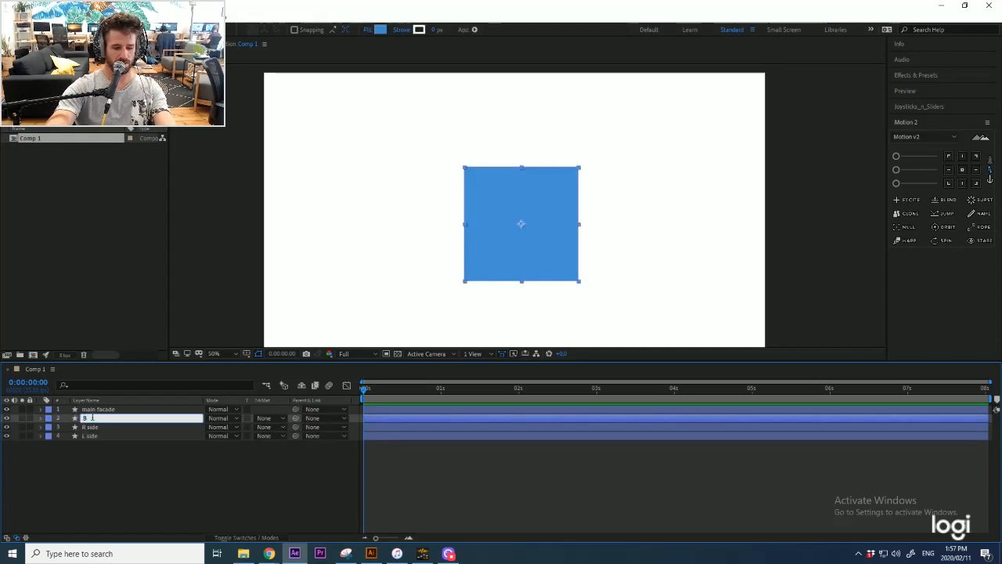
pyautogui.write(' side')
pyautogui.press('Return')
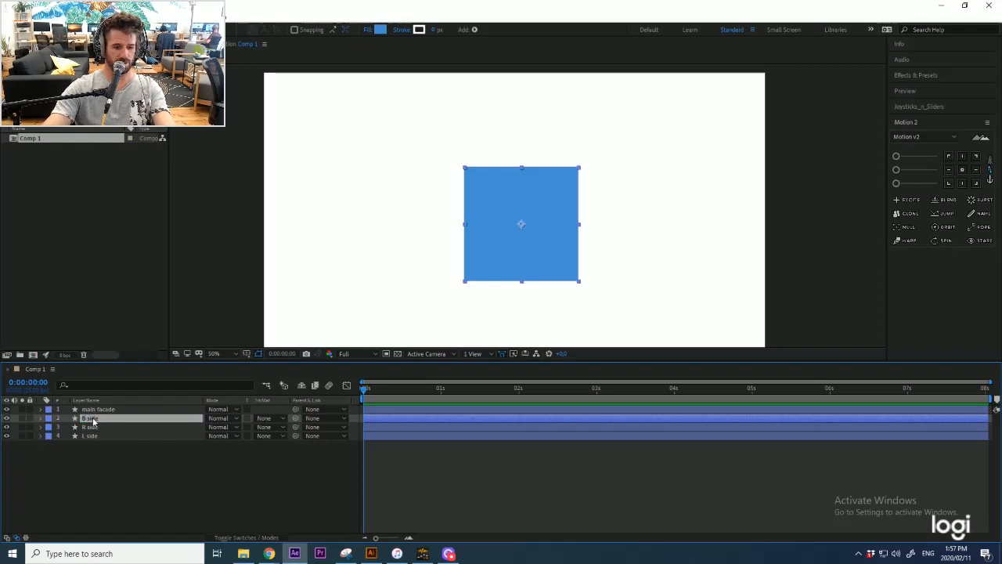
# Step: Duplicate the B side layer and rename the copy "T side"
pyautogui.hotkey('ctrl', 'd')
pyautogui.press('Return')
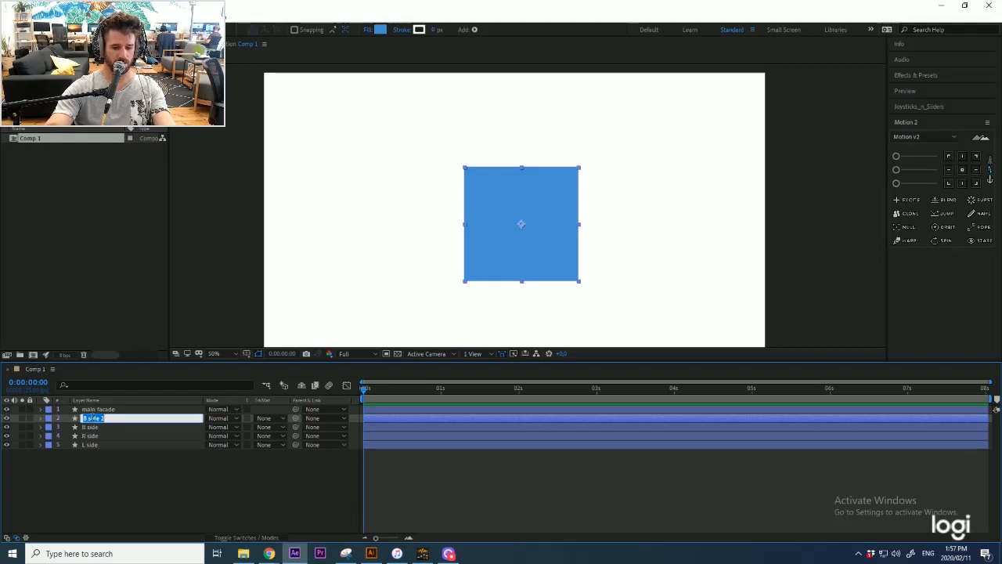
pyautogui.write('T')
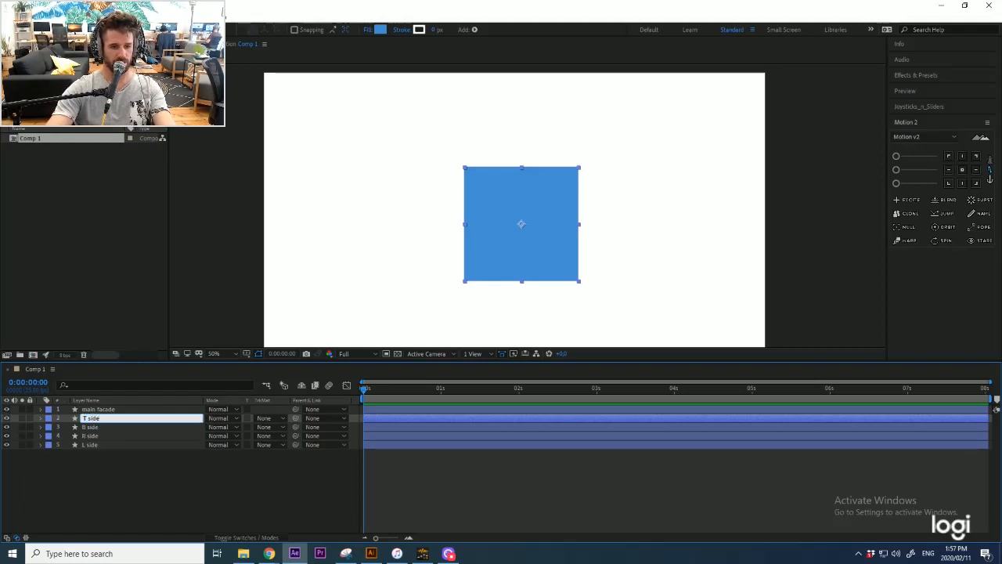
pyautogui.press('Return')
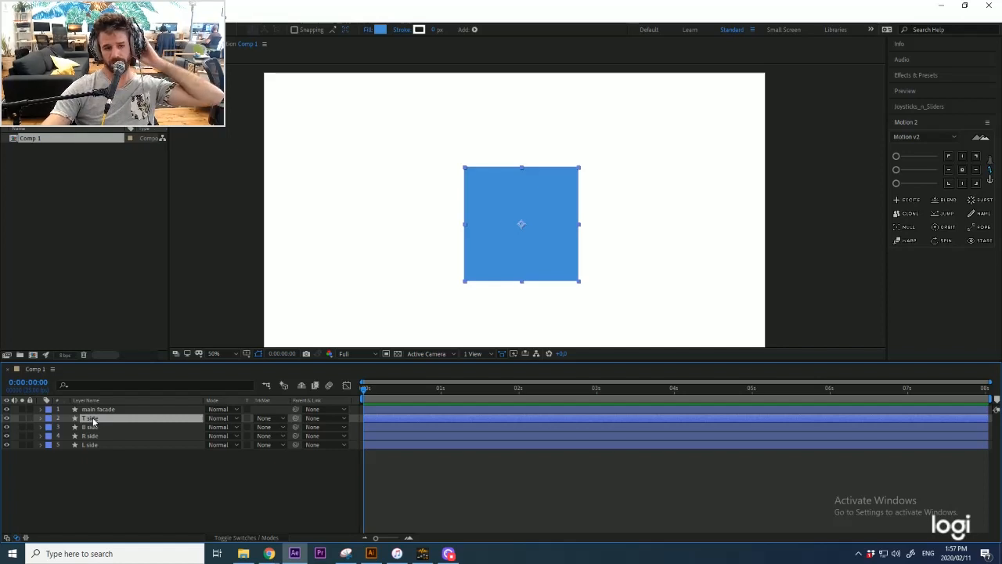
# Step: Zoom the timeline in to individual frames and open the Joysticks_n_Sliders tools, widened enough to show all the joystick controls
pyautogui.scroll(2, 361, 410)
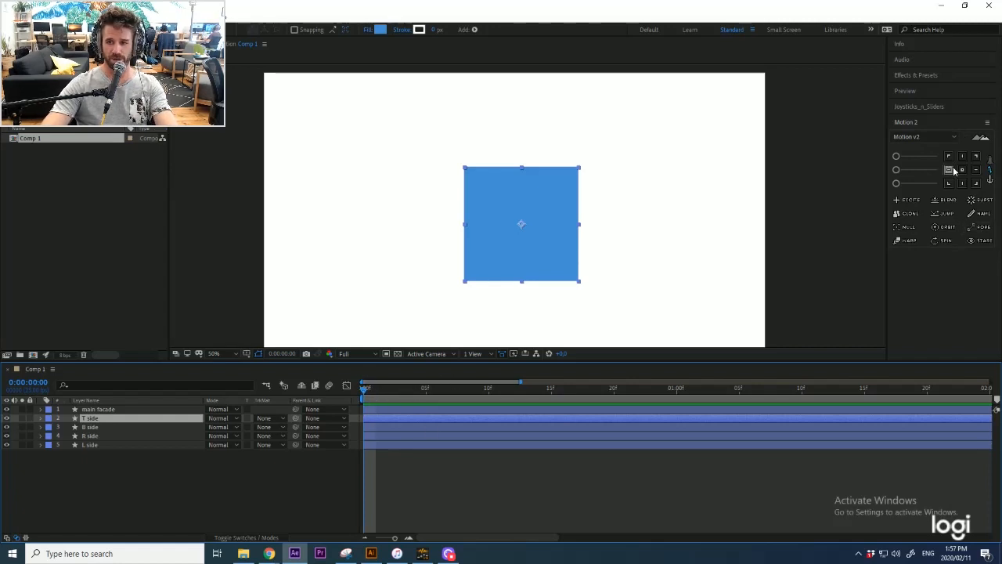
pyautogui.click(912, 109)
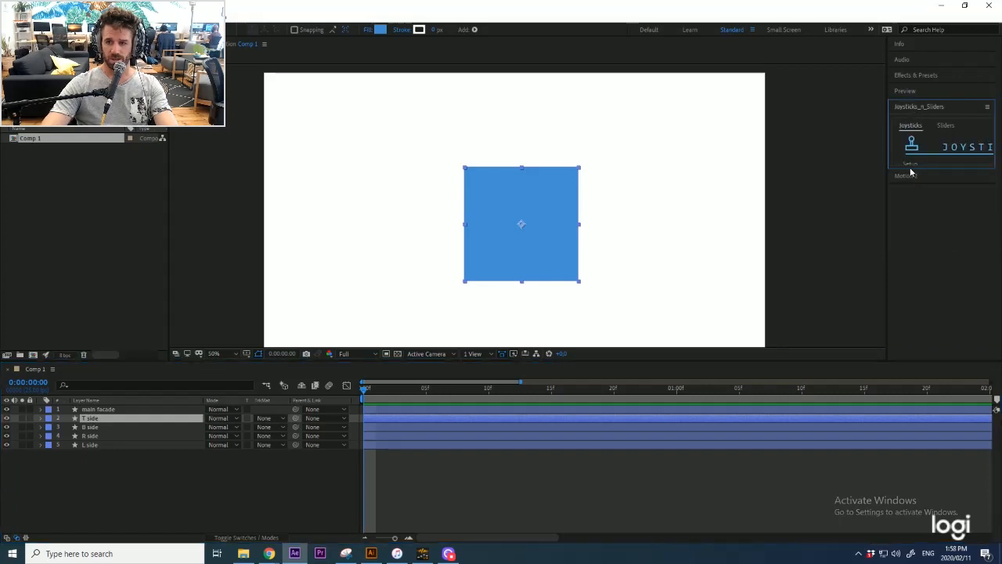
pyautogui.moveTo(889, 186); pyautogui.dragTo(777, 188)
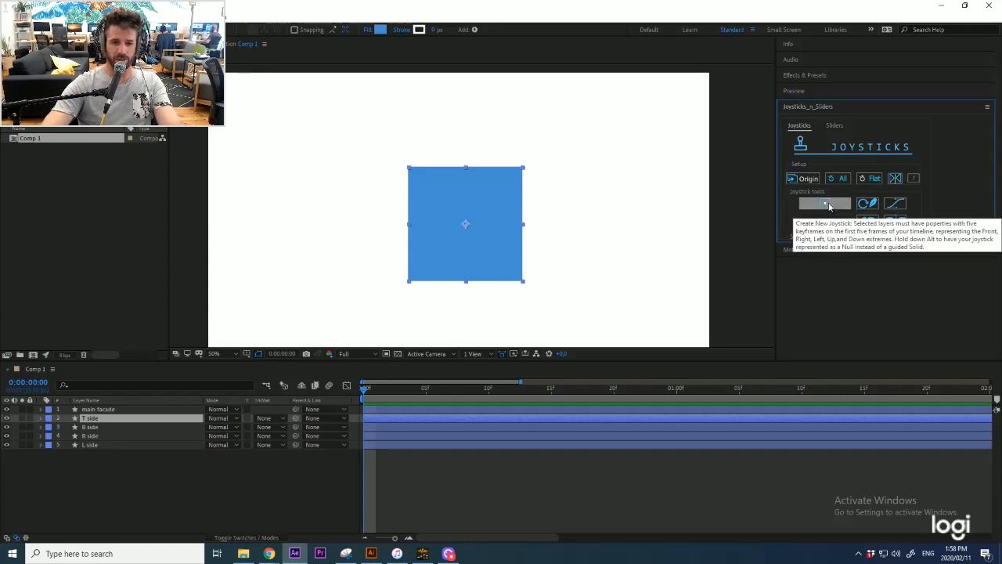
pyautogui.click(436, 490)
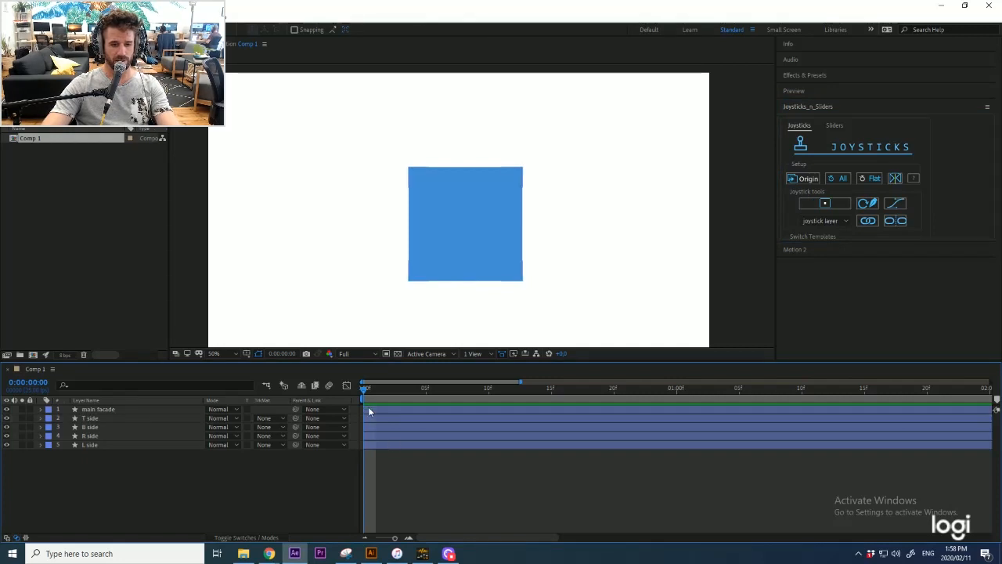
# Step: Solo the T side layer and change its fill to a lighter blue
pyautogui.click(104, 409)
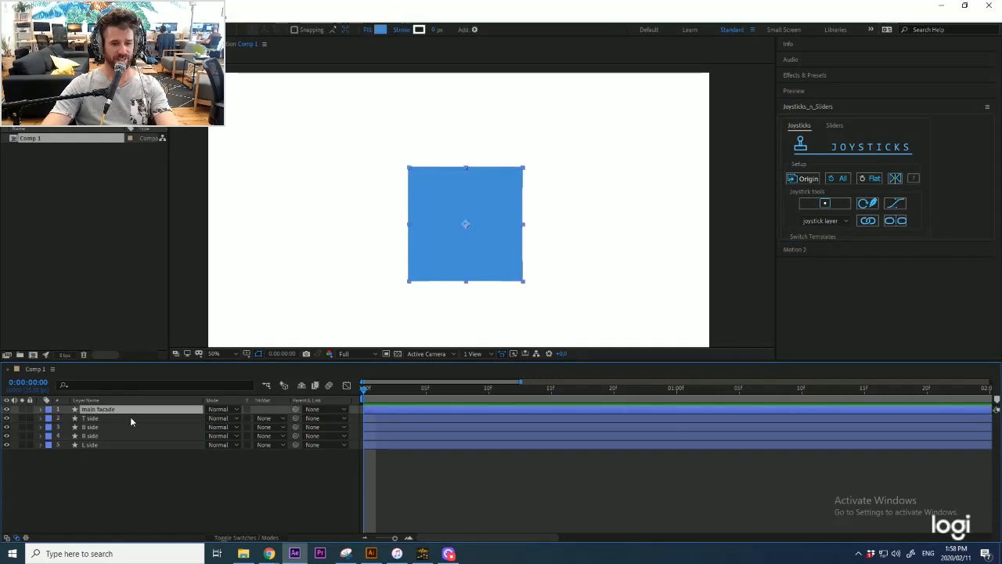
pyautogui.click(22, 418)
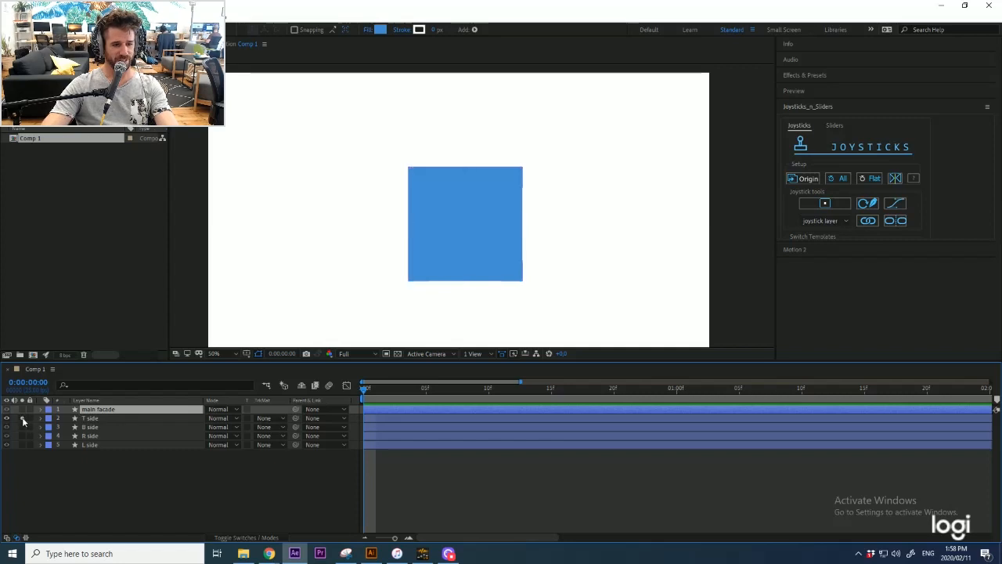
pyautogui.click(114, 419)
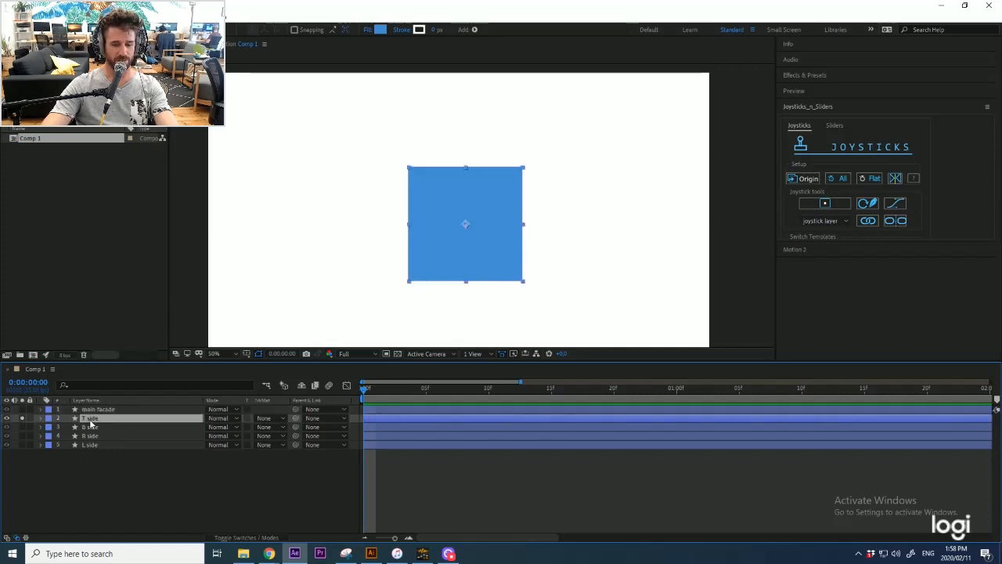
pyautogui.click(380, 29)
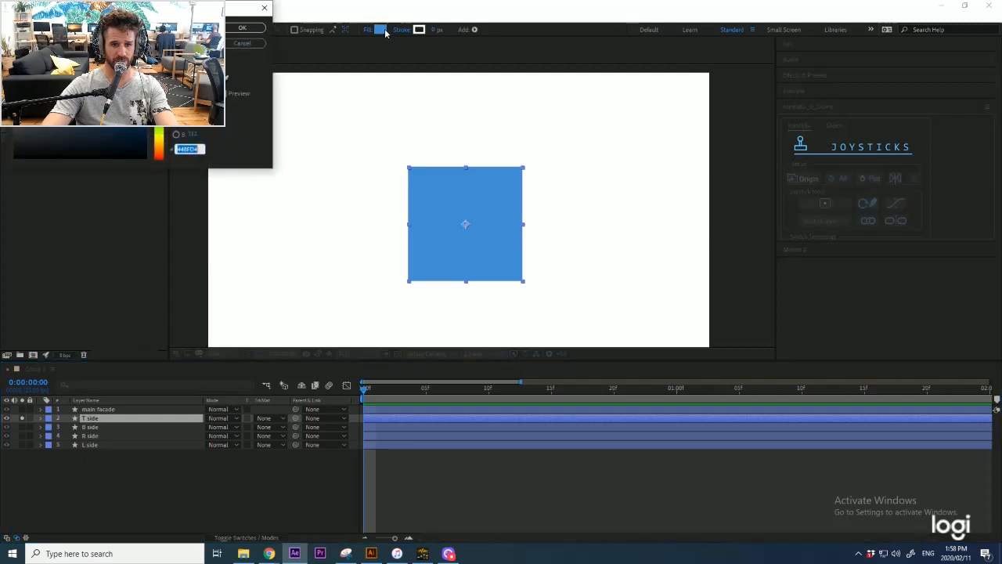
pyautogui.click(83, 41)
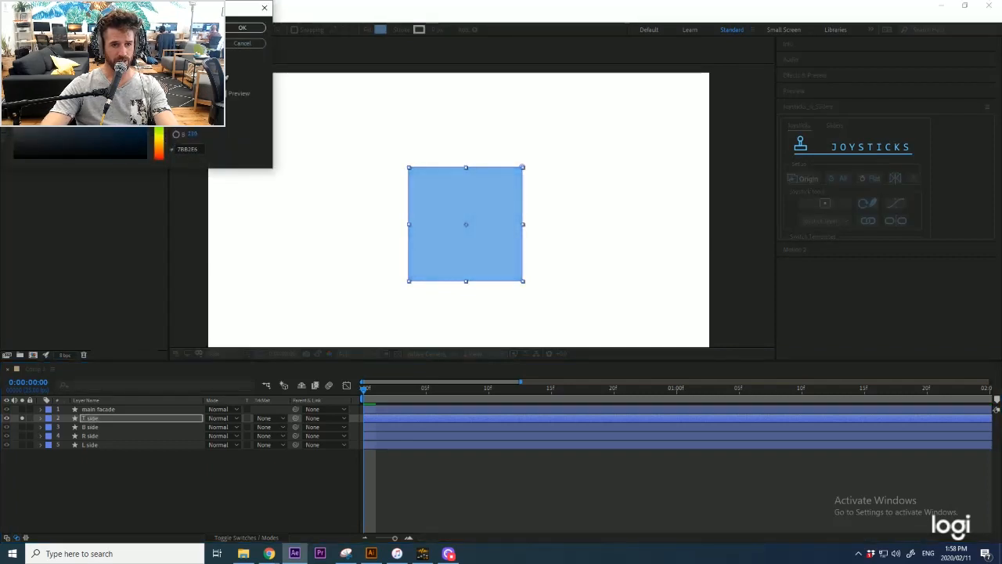
pyautogui.click(242, 28)
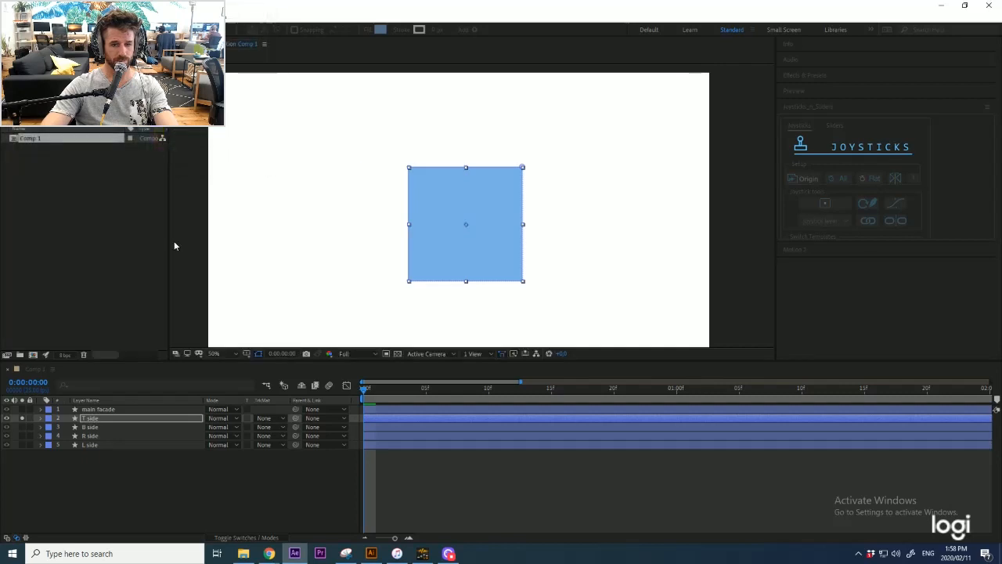
# Step: Solo the B side layer too and match its fill to the T side's light blue, 78B1E7
pyautogui.click(117, 427)
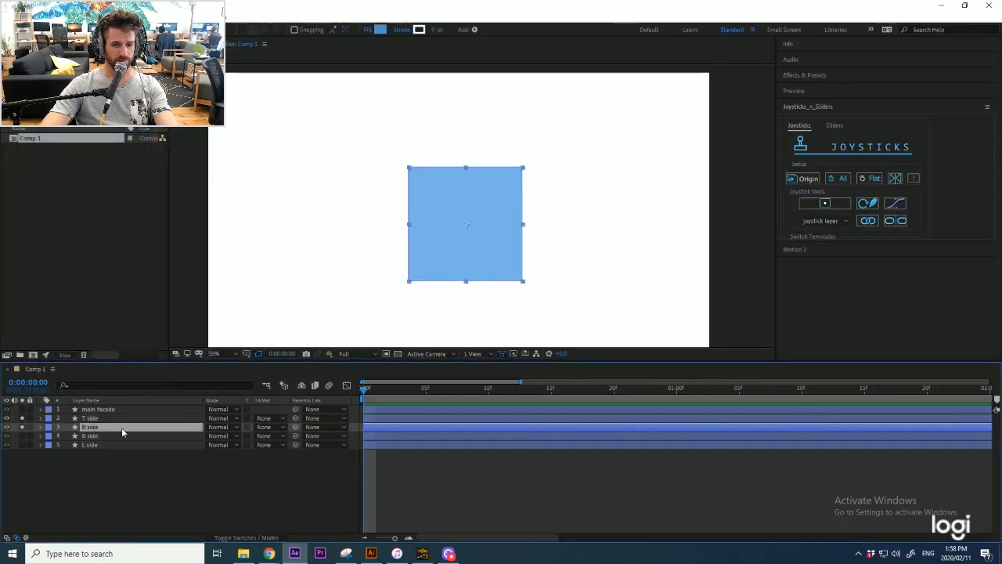
pyautogui.click(379, 29)
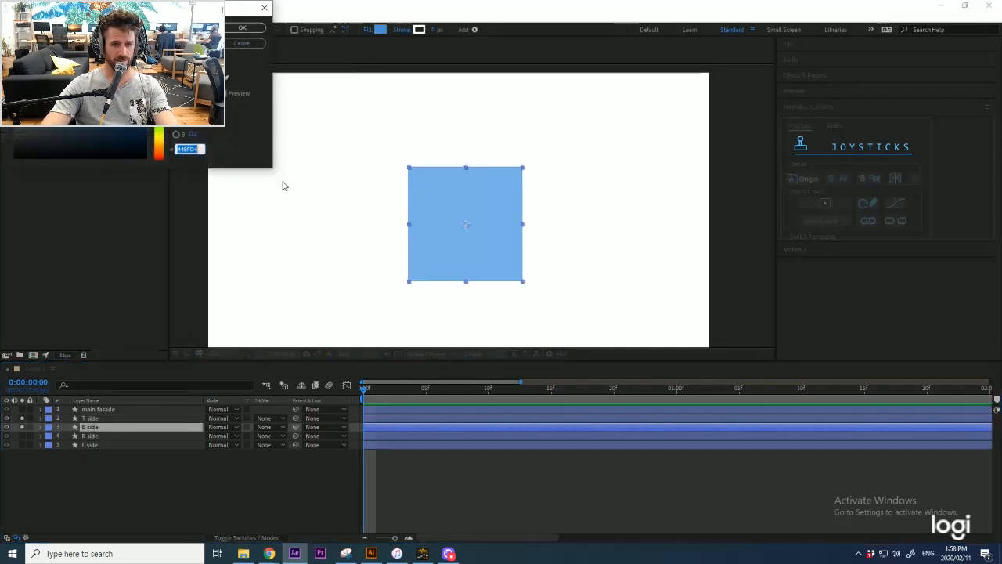
pyautogui.click(466, 225)
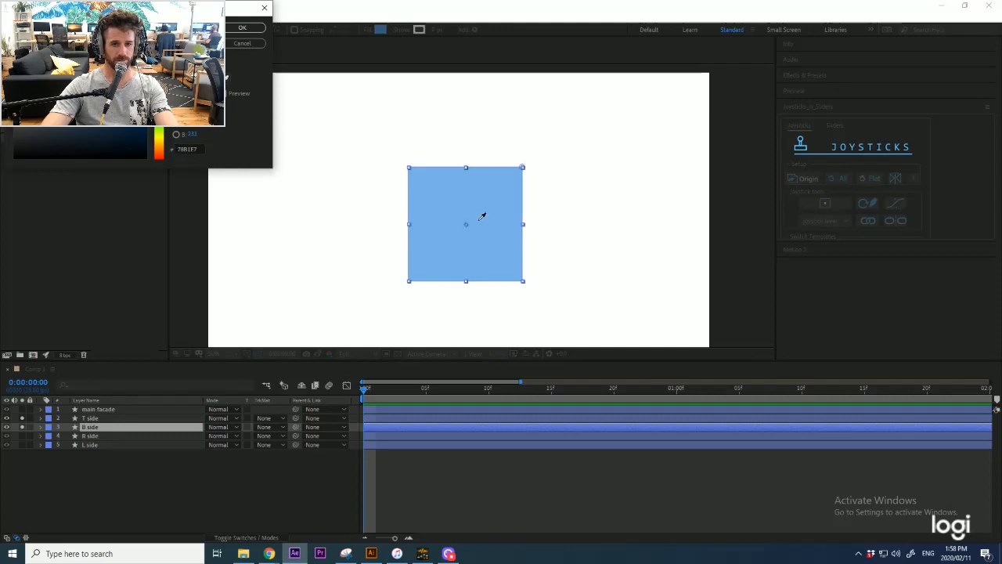
pyautogui.click(240, 29)
pyautogui.click(128, 483)
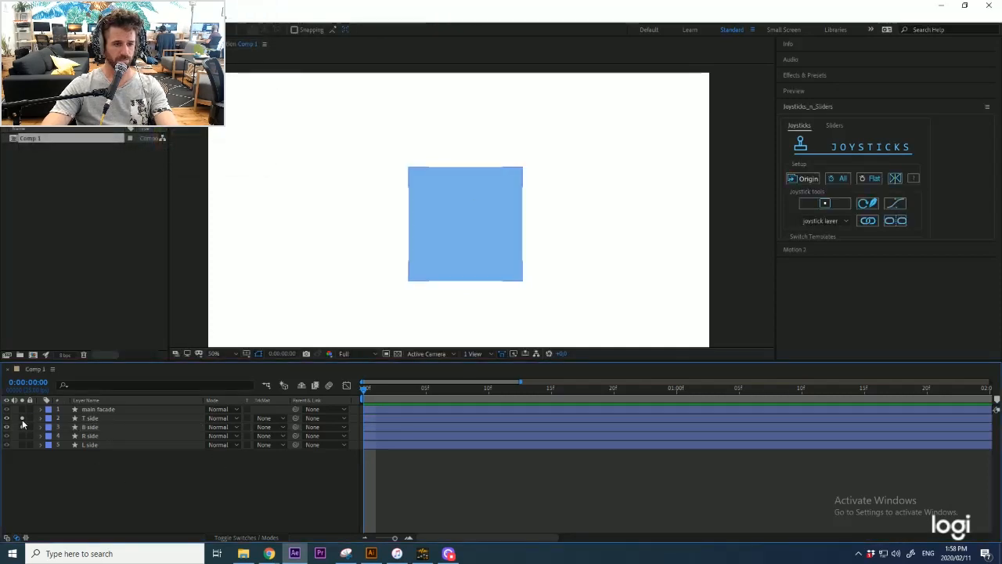
pyautogui.click(98, 429)
pyautogui.click(97, 460)
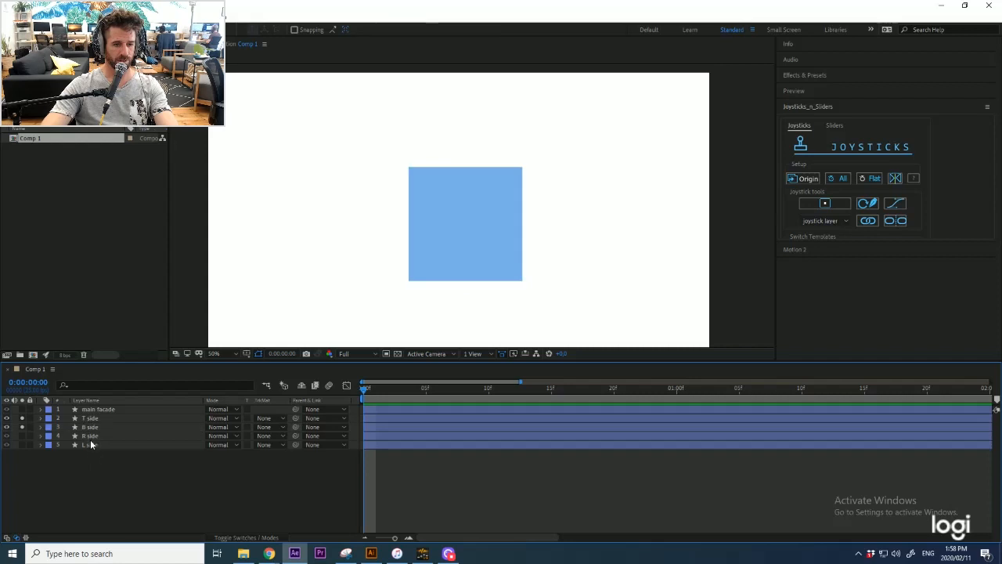
# Step: Set the R side layer's fill to the same light blue as the T side by sampling it from the square
pyautogui.click(33, 437)
pyautogui.click(380, 30)
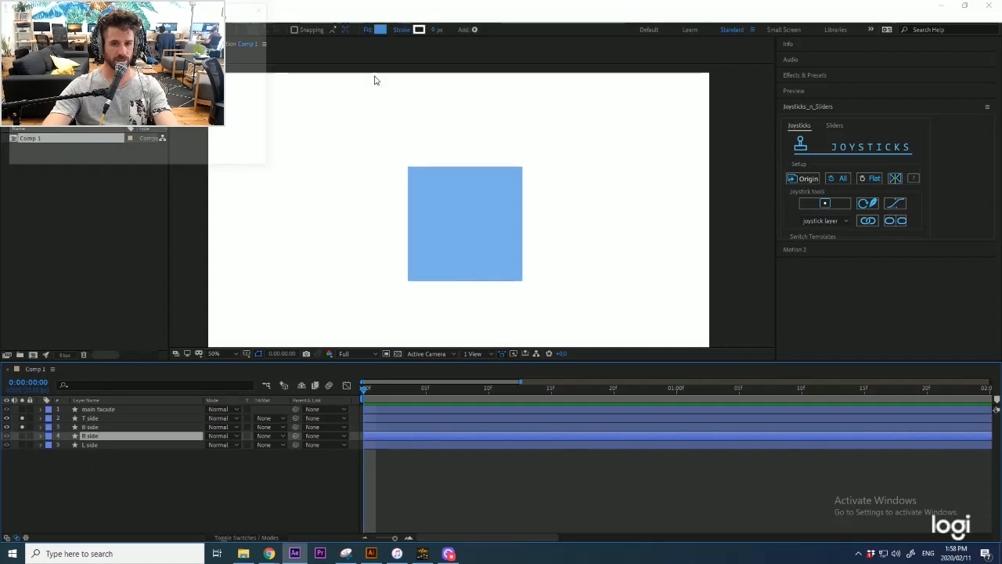
pyautogui.click(228, 73)
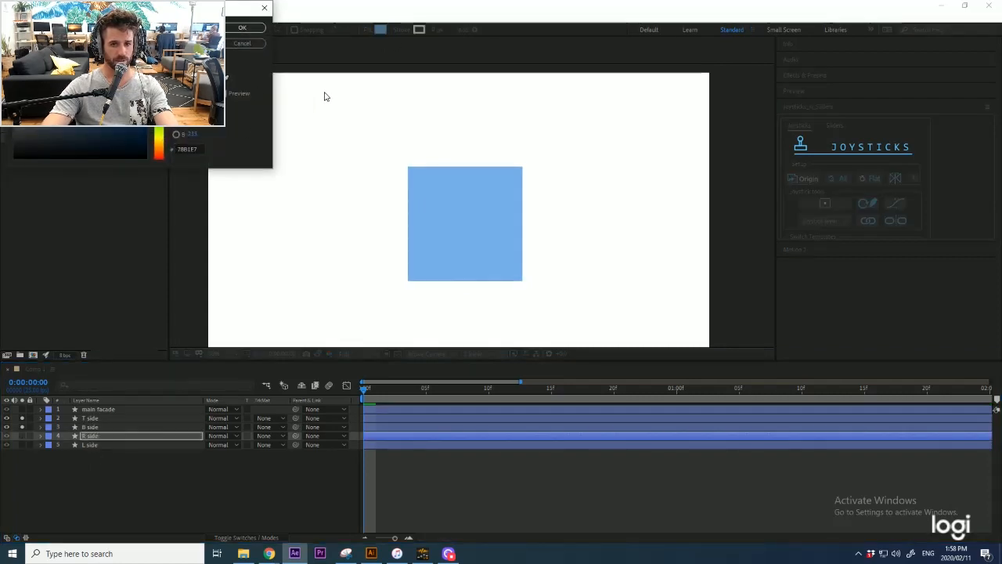
pyautogui.click(242, 27)
pyautogui.click(87, 496)
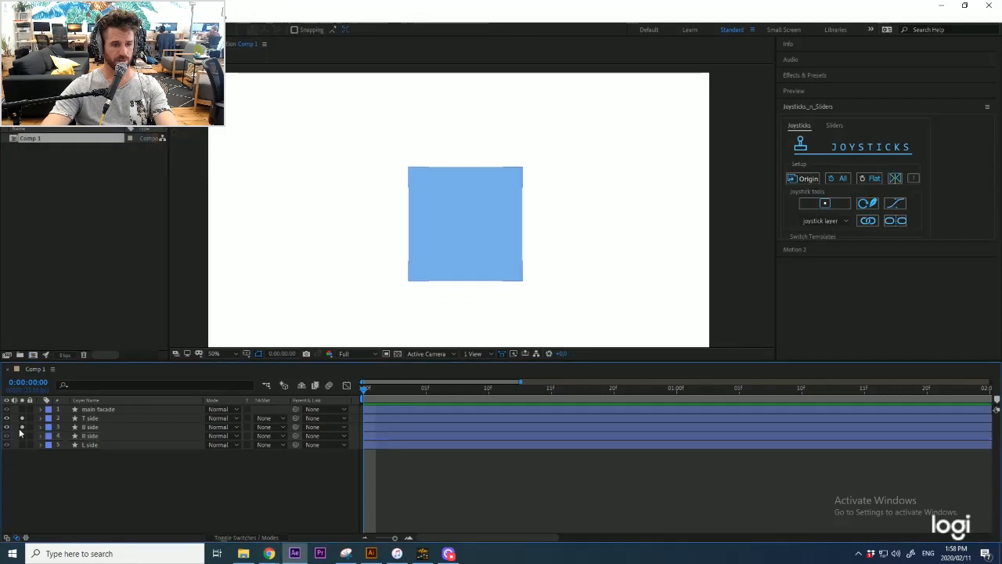
# Step: Turn off solo on the B side and T side layers, and set the B side's fill to a darker blue
pyautogui.click(22, 428)
pyautogui.click(22, 419)
pyautogui.click(91, 428)
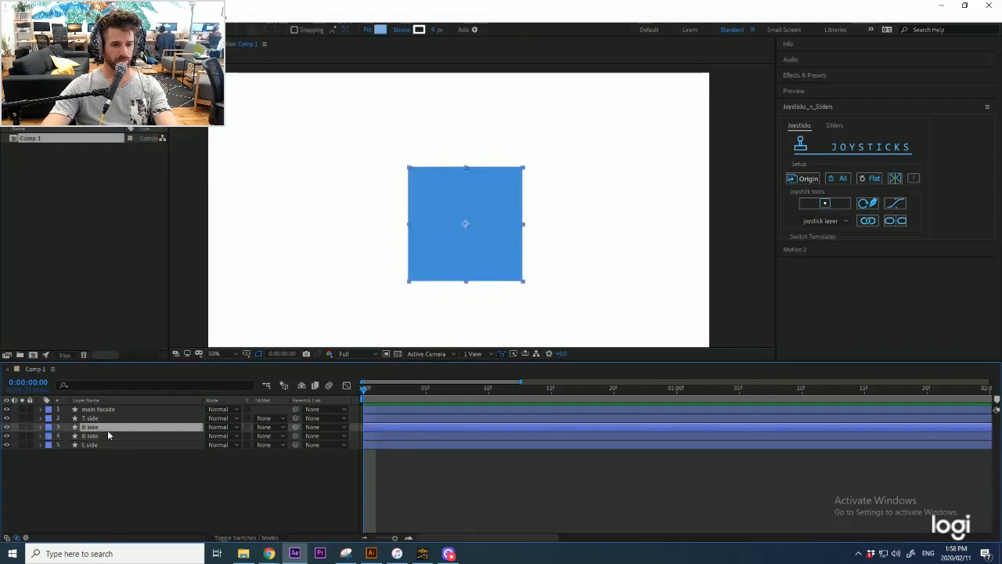
pyautogui.click(379, 29)
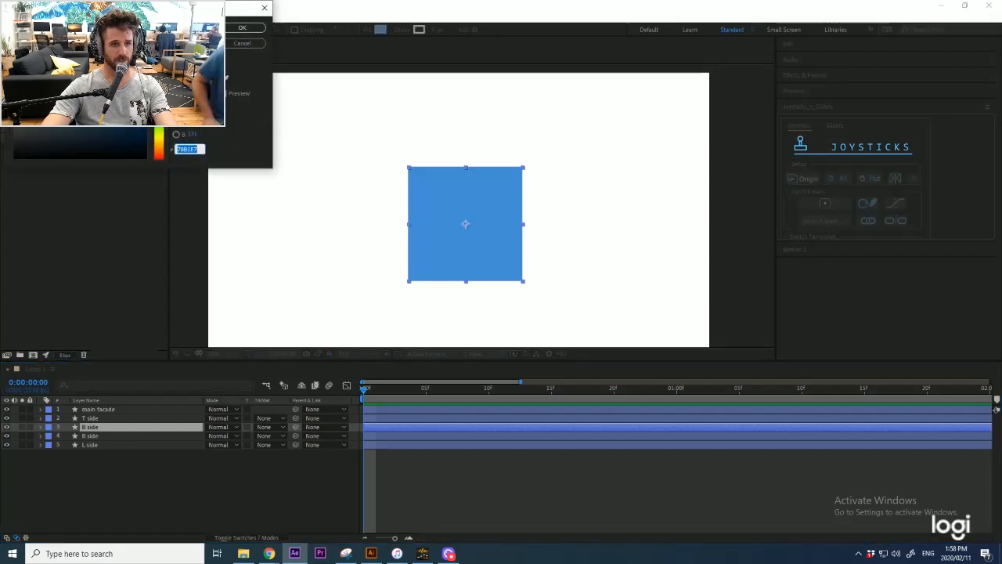
pyautogui.click(465, 224)
pyautogui.moveTo(100, 48); pyautogui.dragTo(113, 53)
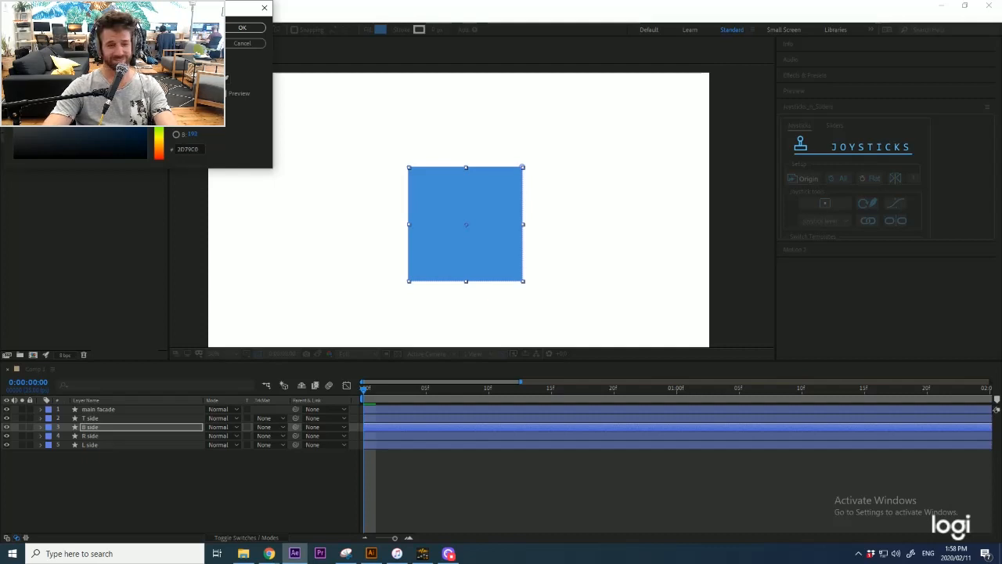
pyautogui.click(255, 29)
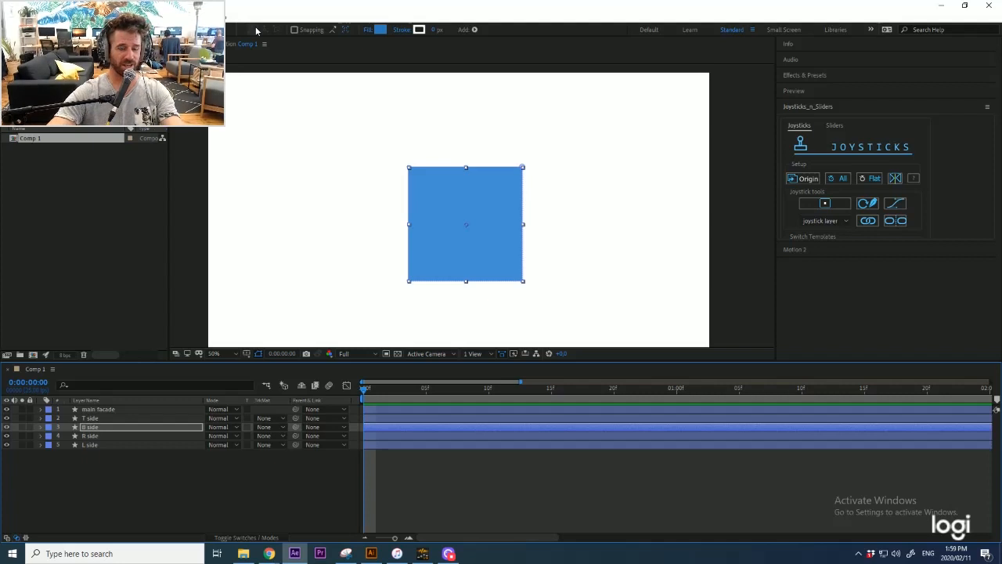
# Step: Solo the T, B, R and L side layers one at a time to check their fill colours, and select the main facade layer
pyautogui.click(103, 410)
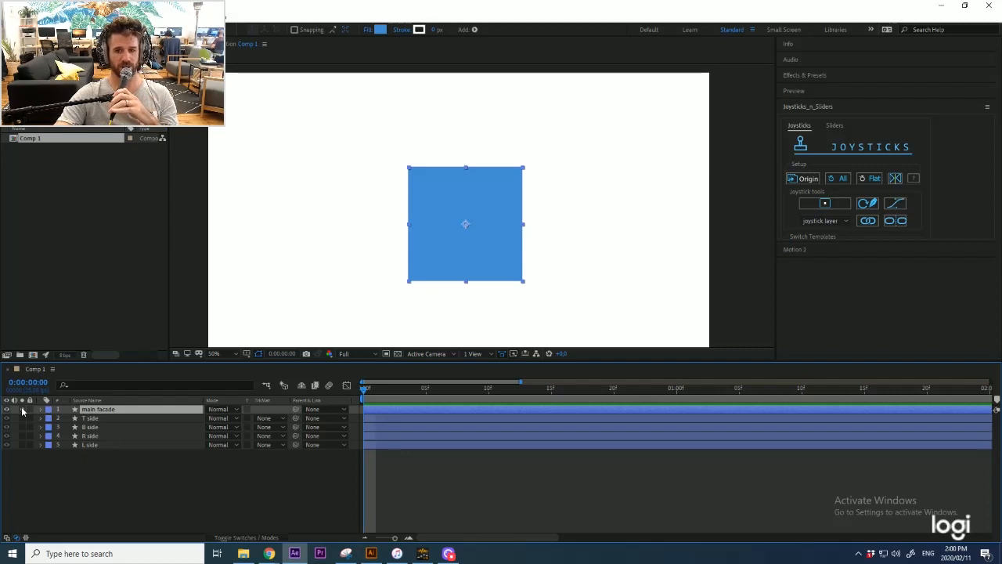
pyautogui.click(23, 422)
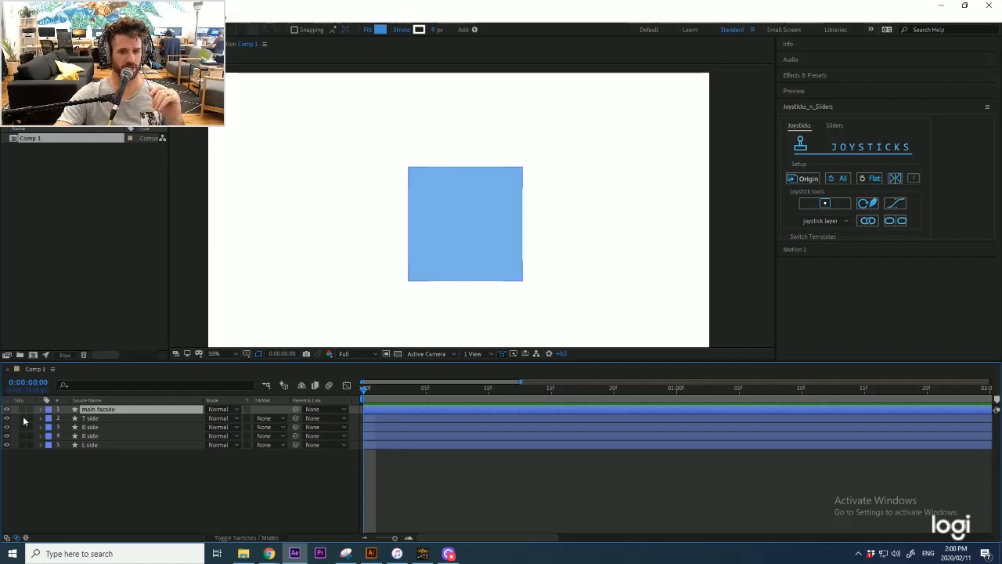
pyautogui.click(24, 419)
pyautogui.click(23, 428)
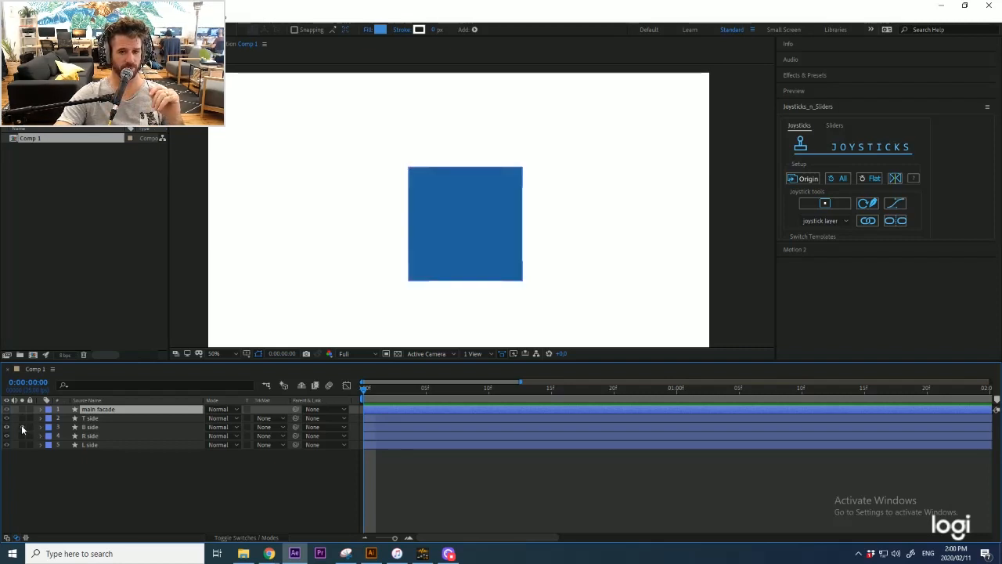
pyautogui.click(23, 430)
pyautogui.click(23, 436)
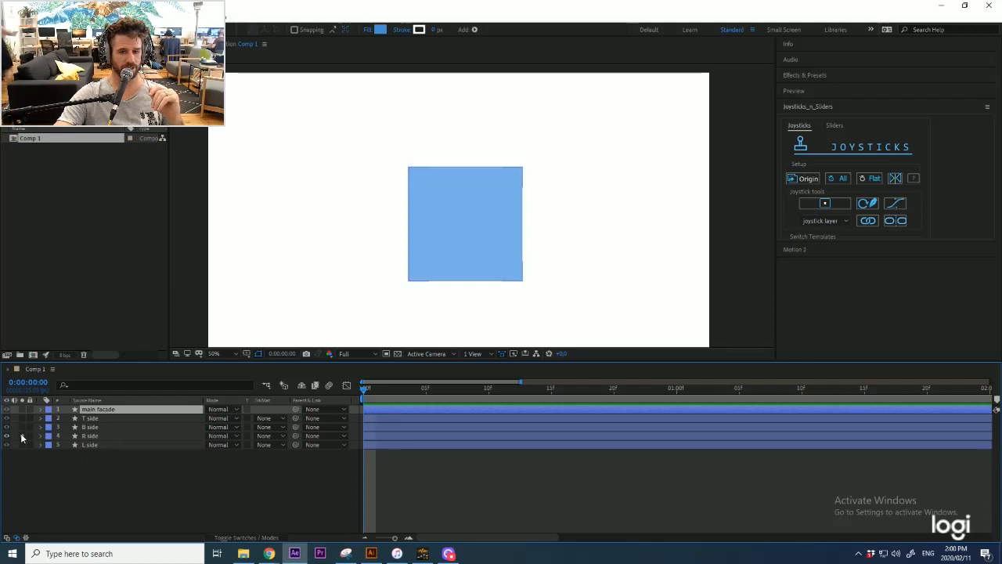
pyautogui.click(22, 437)
pyautogui.click(23, 445)
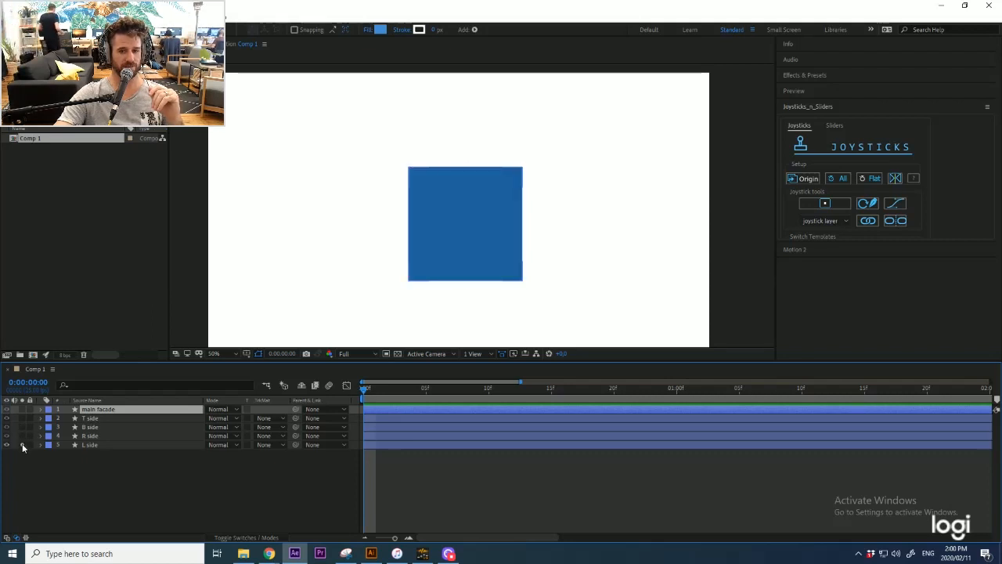
pyautogui.click(22, 445)
pyautogui.click(49, 453)
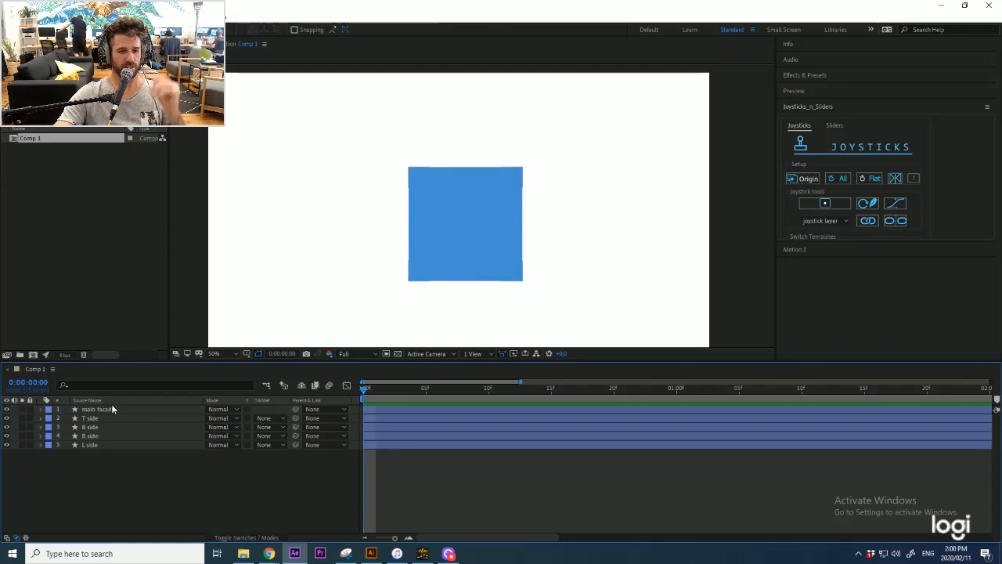
pyautogui.click(108, 410)
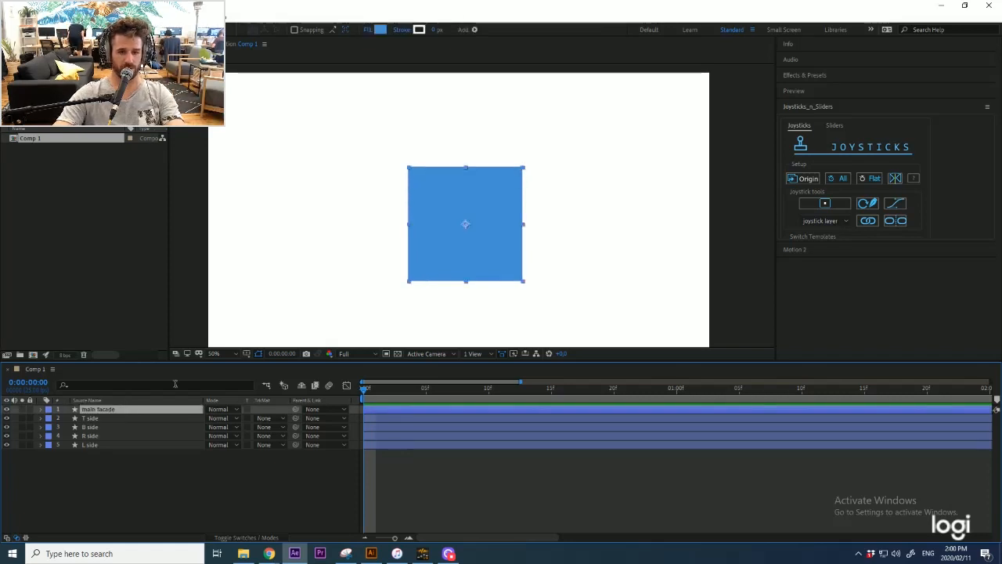
# Step: Show the rulers and place vertical guides on the blue square's left and right edges
pyautogui.click(170, 16)
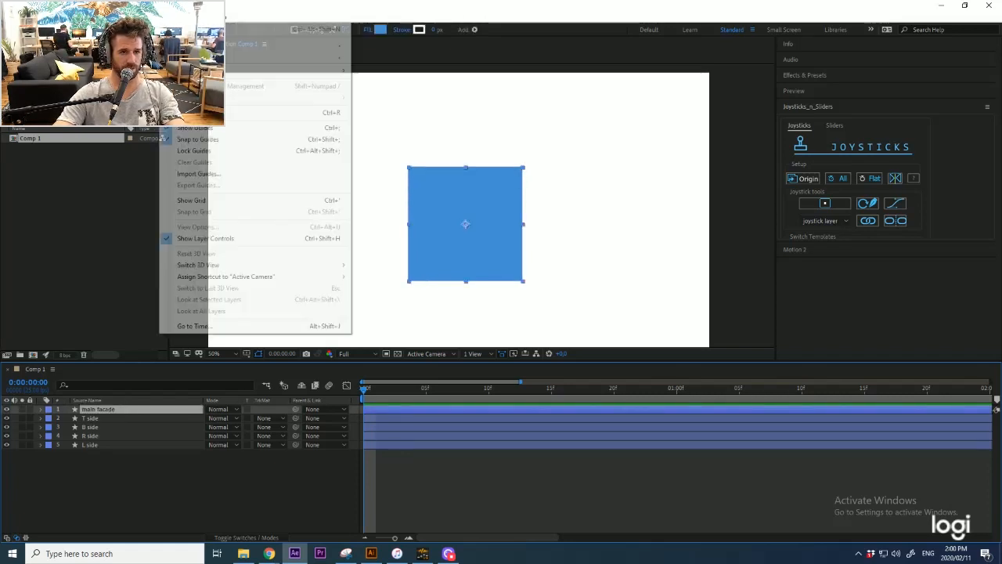
pyautogui.click(211, 113)
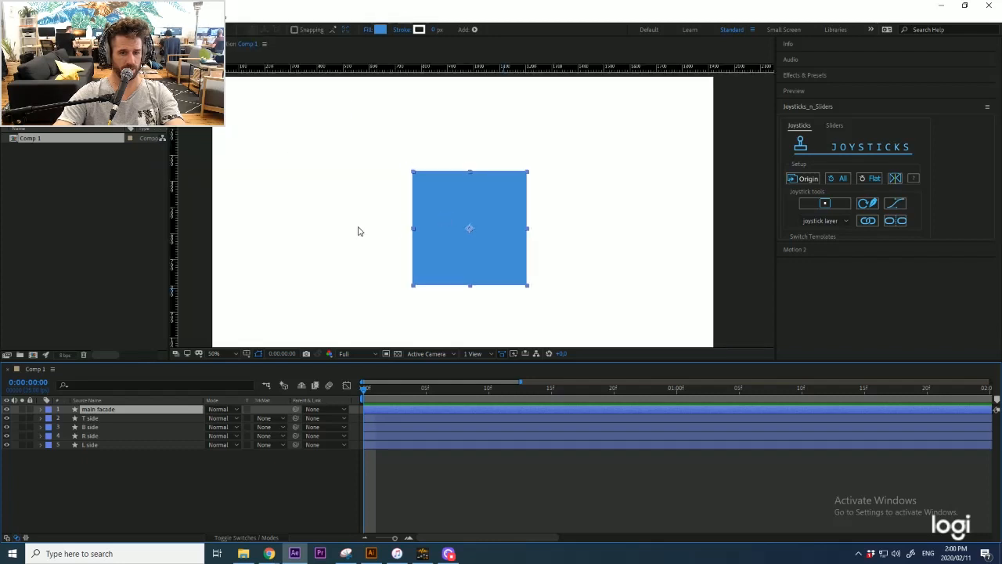
pyautogui.scroll(2, 423, 224)
pyautogui.scroll(4, 439, 226)
pyautogui.scroll(2, 387, 217)
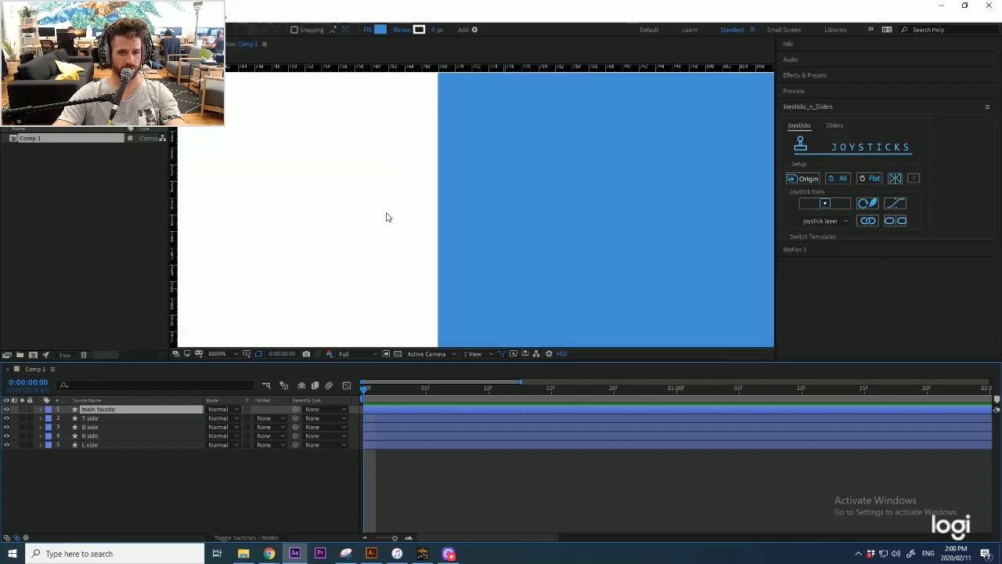
pyautogui.moveTo(174, 197); pyautogui.dragTo(438, 194)
pyautogui.scroll(-6, 437, 191)
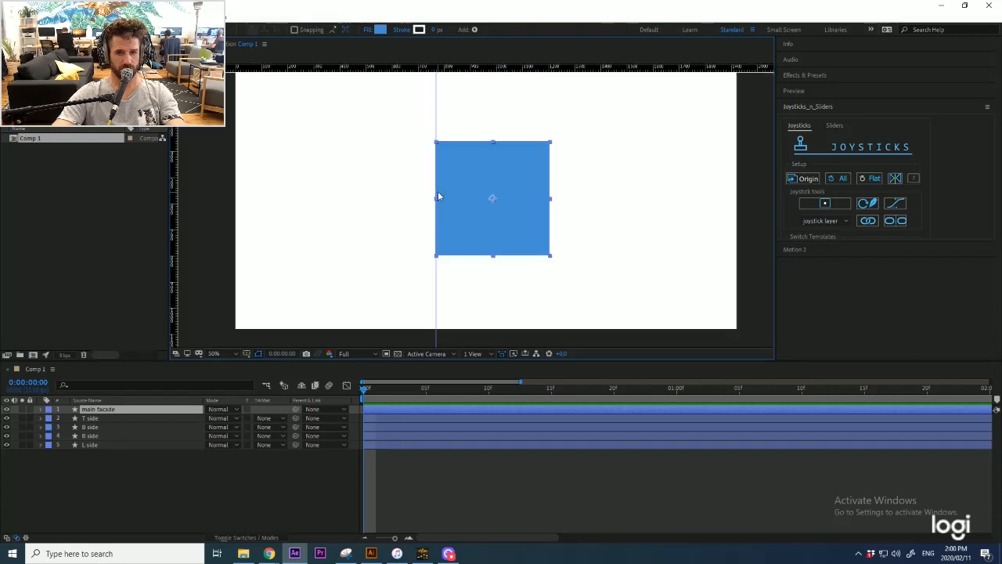
pyautogui.scroll(3, 436, 191)
pyautogui.moveTo(545, 191); pyautogui.dragTo(338, 188)
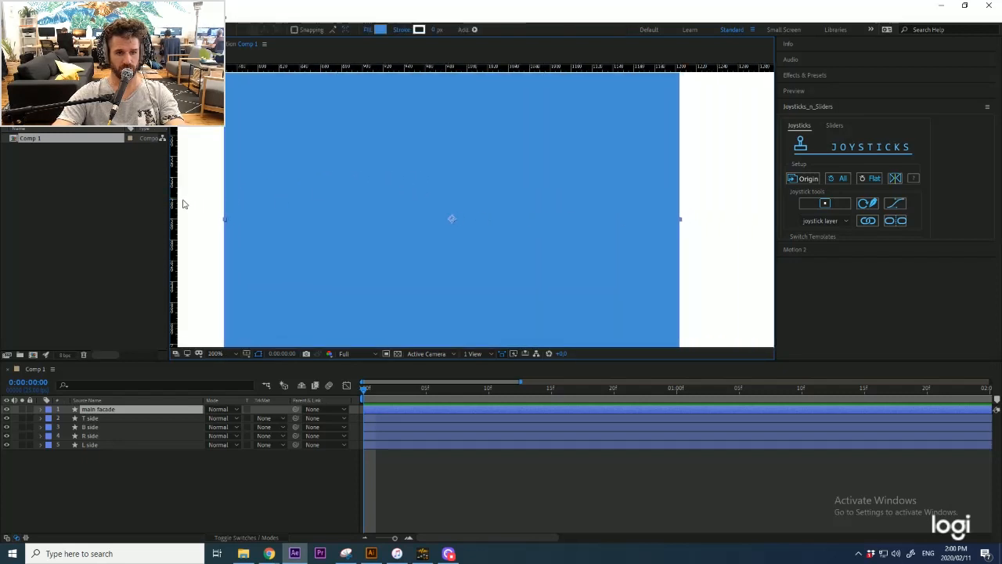
pyautogui.moveTo(518, 201); pyautogui.dragTo(679, 202)
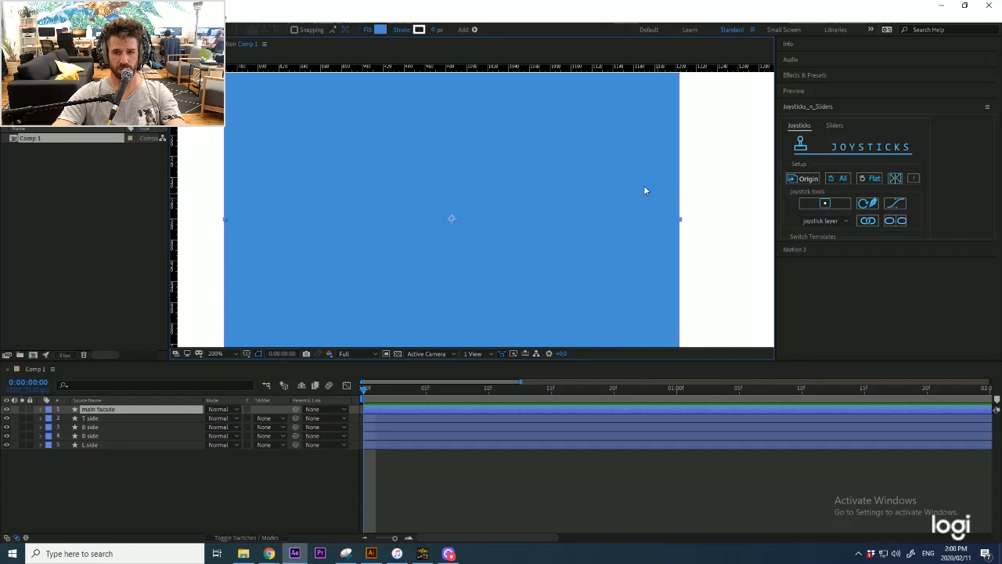
# Step: Place horizontal guides on the blue square's top and bottom edges, and deselect the layer
pyautogui.moveTo(580, 146); pyautogui.dragTo(577, 268)
pyautogui.moveTo(546, 76); pyautogui.dragTo(531, 145)
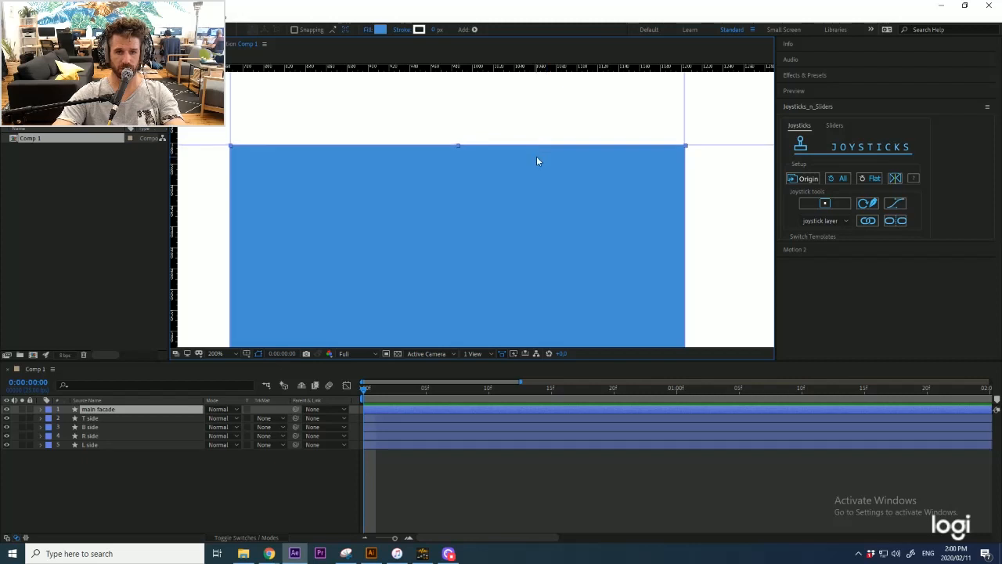
pyautogui.scroll(-1, 537, 157)
pyautogui.moveTo(535, 311); pyautogui.dragTo(514, 168)
pyautogui.scroll(2, 520, 234)
pyautogui.moveTo(479, 69); pyautogui.dragTo(366, 222)
pyautogui.scroll(-3, 453, 167)
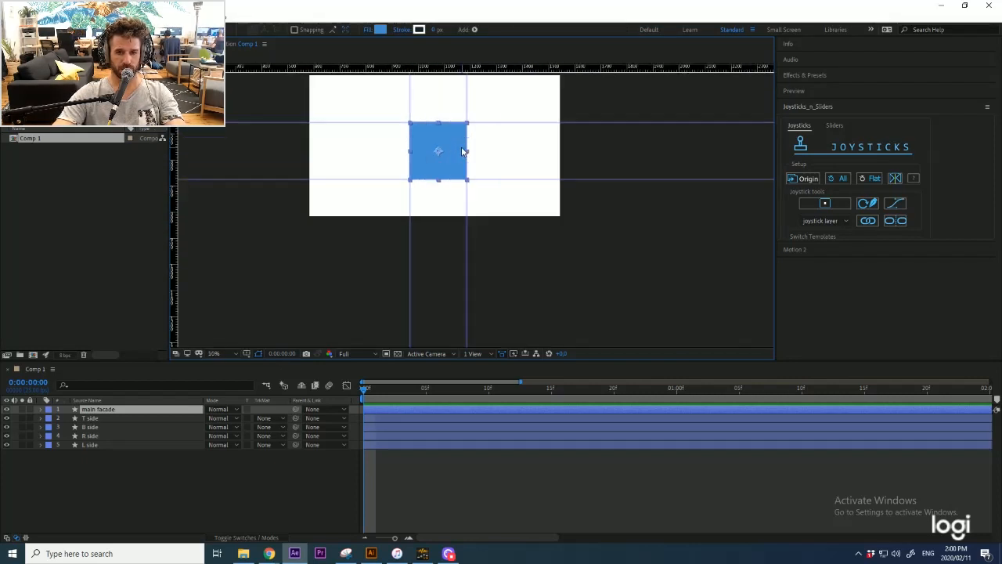
pyautogui.scroll(2, 463, 151)
pyautogui.click(526, 141)
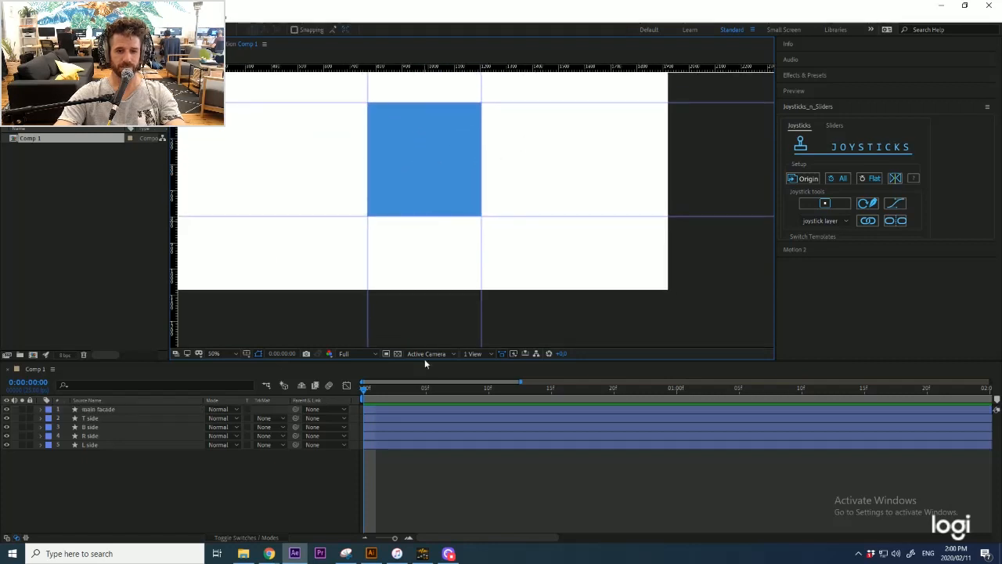
# Step: Filter the main facade layer's properties by "path" and set a Path keyframe at frame 0
pyautogui.click(381, 406)
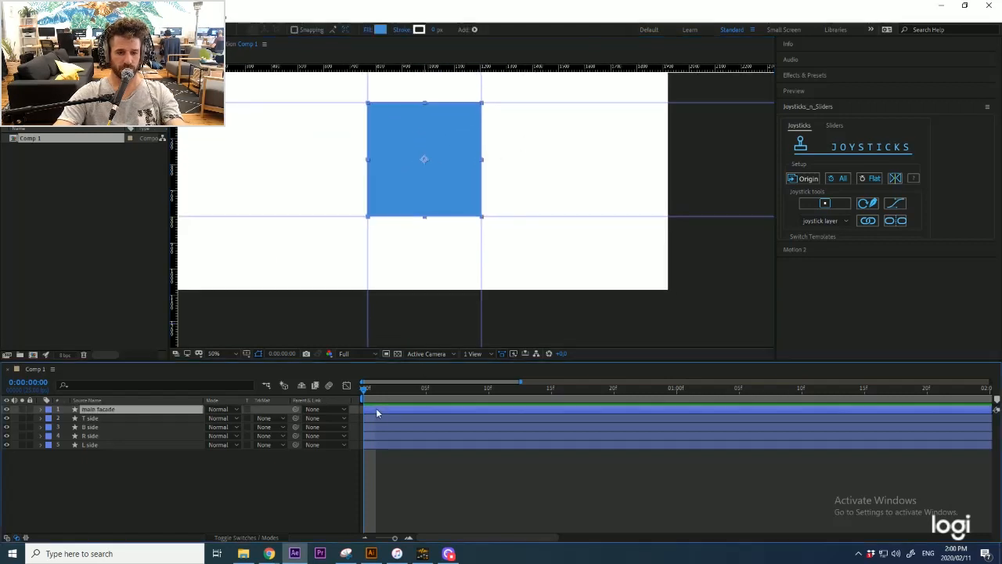
pyautogui.click(154, 382)
pyautogui.write('path')
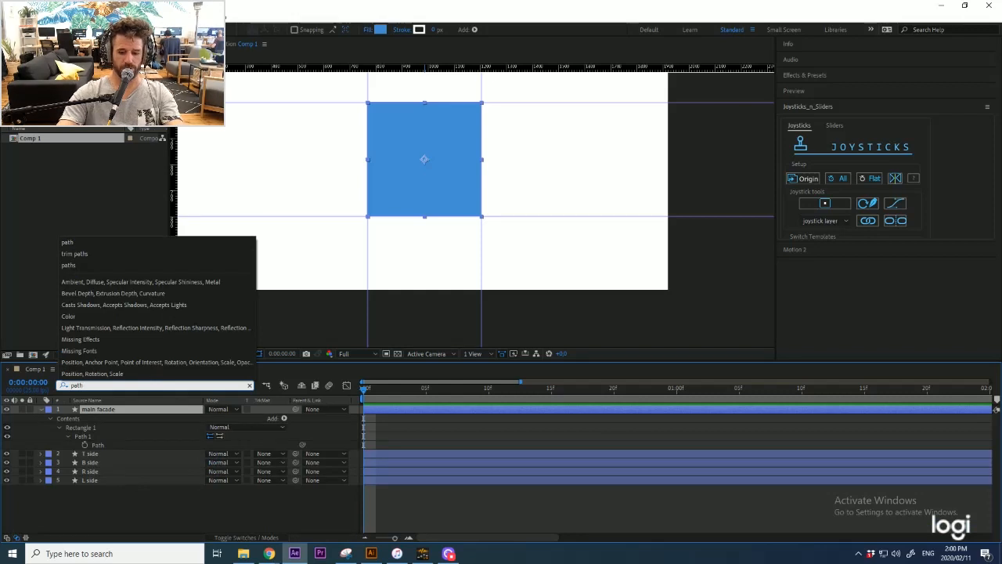
pyautogui.press('Return')
pyautogui.click(86, 445)
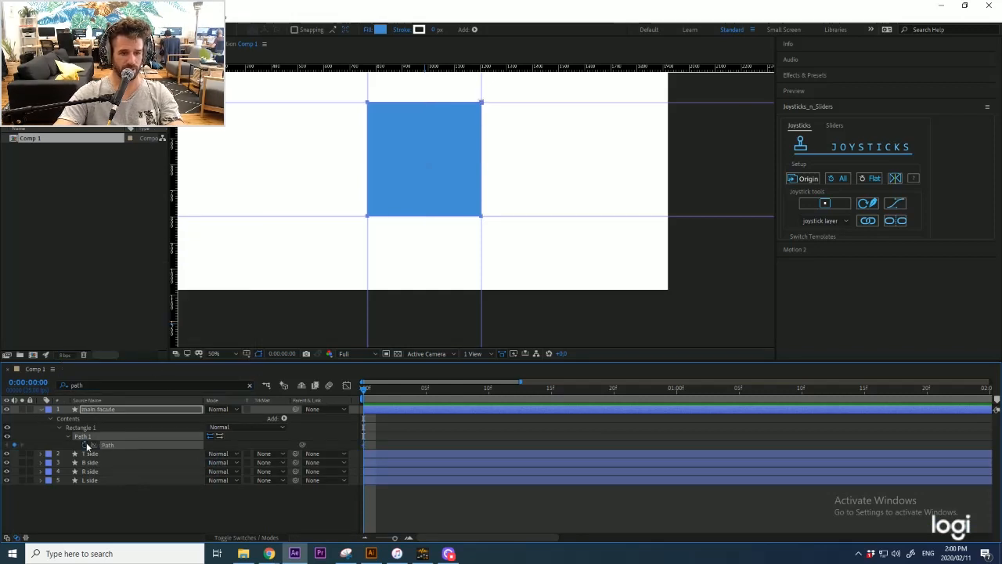
# Step: At frame 1, shift the main facade's path right past the right guide and narrow it from both edges
pyautogui.press('pagedown')
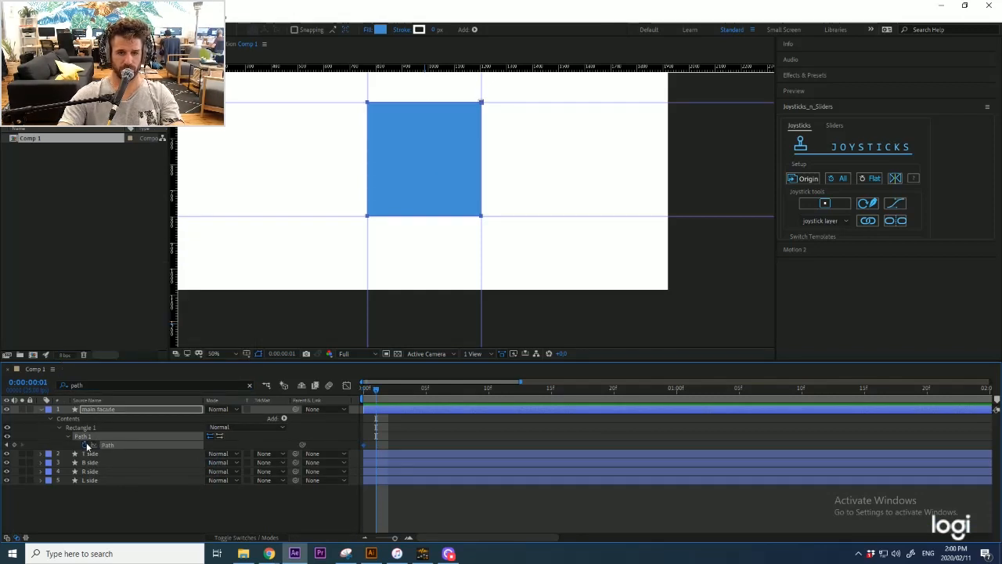
pyautogui.scroll(2, 429, 177)
pyautogui.moveTo(483, 159); pyautogui.dragTo(487, 244)
pyautogui.moveTo(539, 86); pyautogui.dragTo(325, 318)
pyautogui.moveTo(580, 84); pyautogui.dragTo(534, 317)
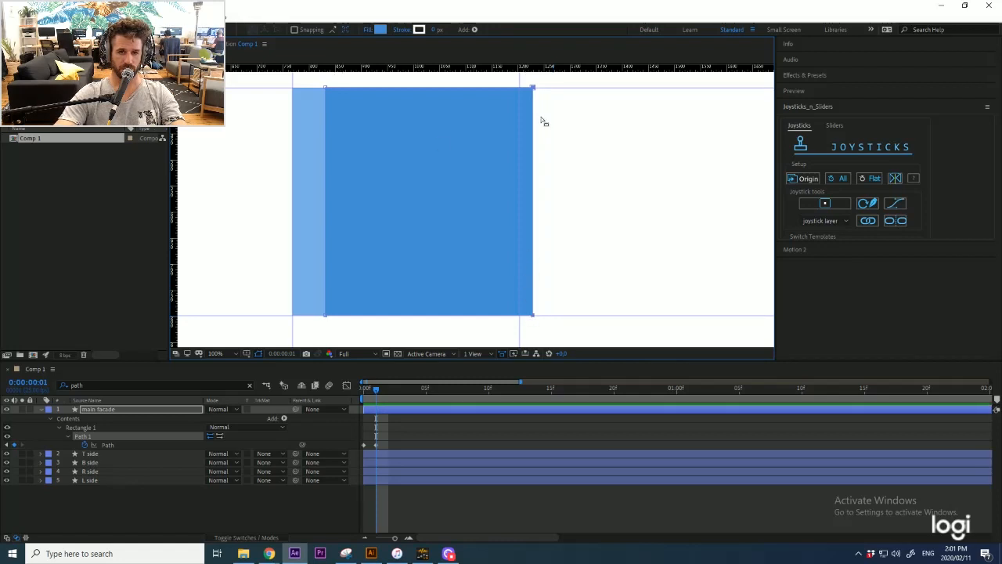
pyautogui.moveTo(550, 86); pyautogui.dragTo(395, 318)
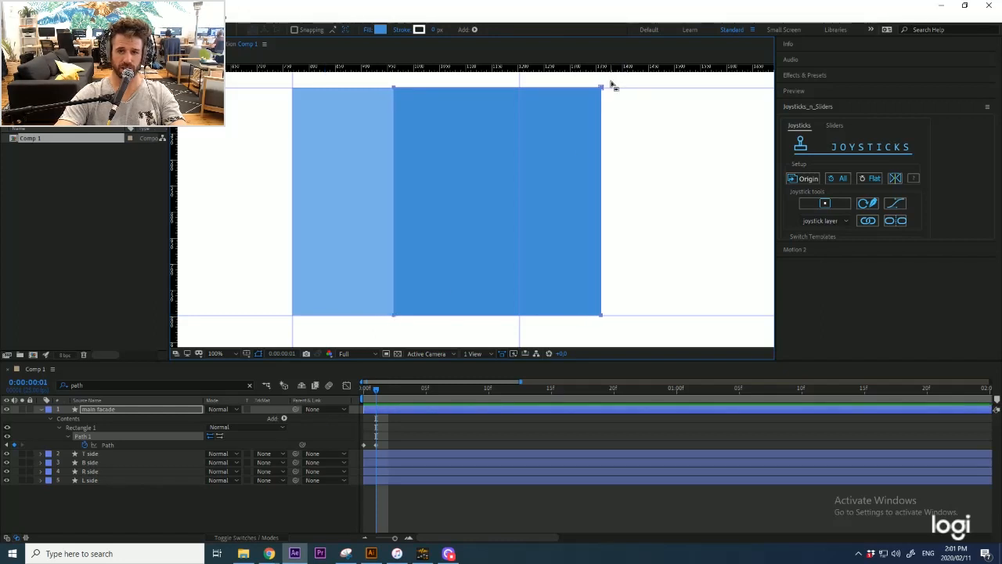
pyautogui.moveTo(613, 86); pyautogui.dragTo(555, 316)
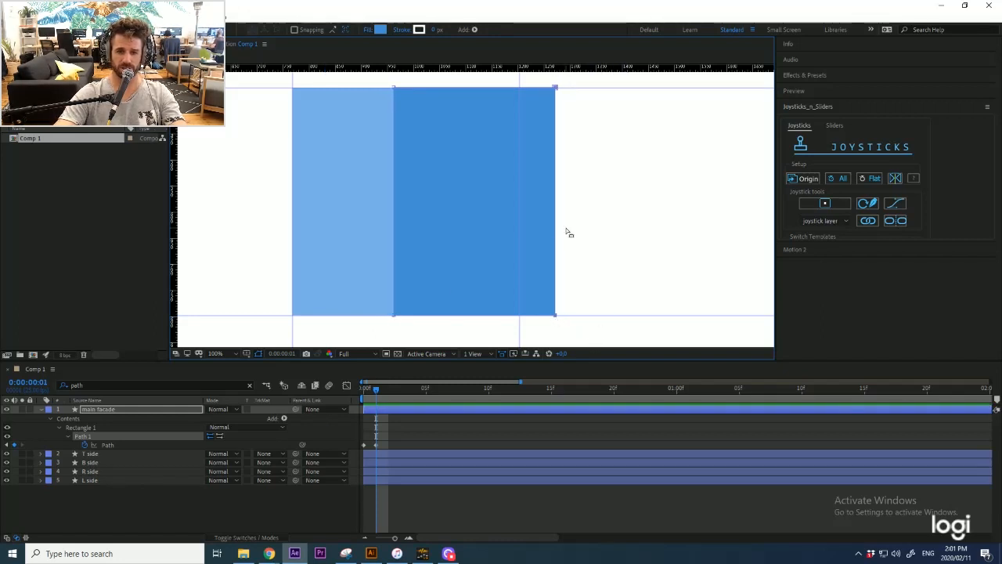
# Step: Select the frame 1 Path keyframe and shift the narrowed facade path slightly further right
pyautogui.click(438, 501)
pyautogui.moveTo(372, 390)
pyautogui.mouseDown()
pyautogui.moveTo(363, 399)
pyautogui.moveTo(378, 399)
pyautogui.mouseUp()
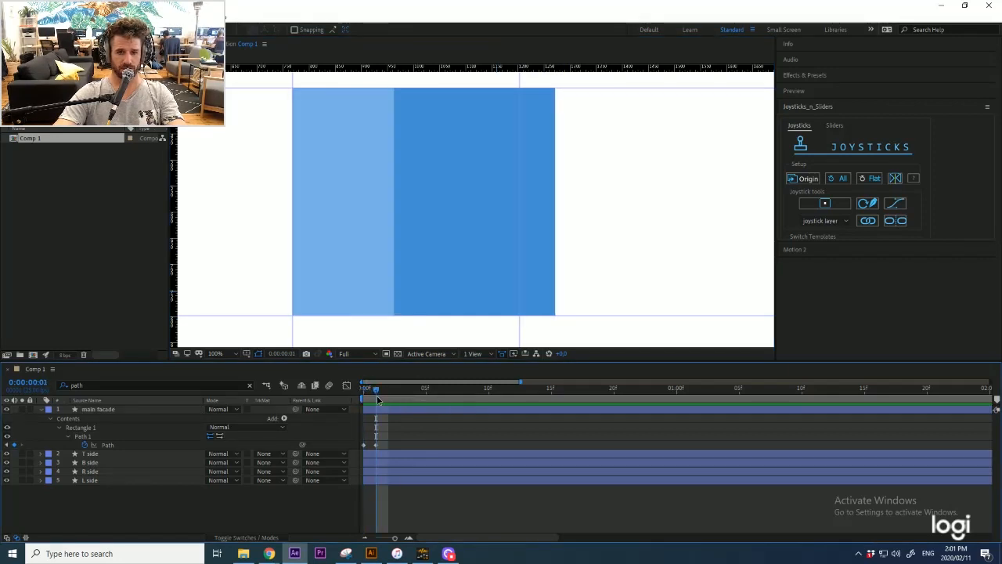
pyautogui.click(376, 443)
pyautogui.moveTo(555, 89); pyautogui.dragTo(569, 89)
# Step: At frame 2, paste a copy of the first Path keyframe and shift the facade's path left past the left guide
pyautogui.press('pagedown')
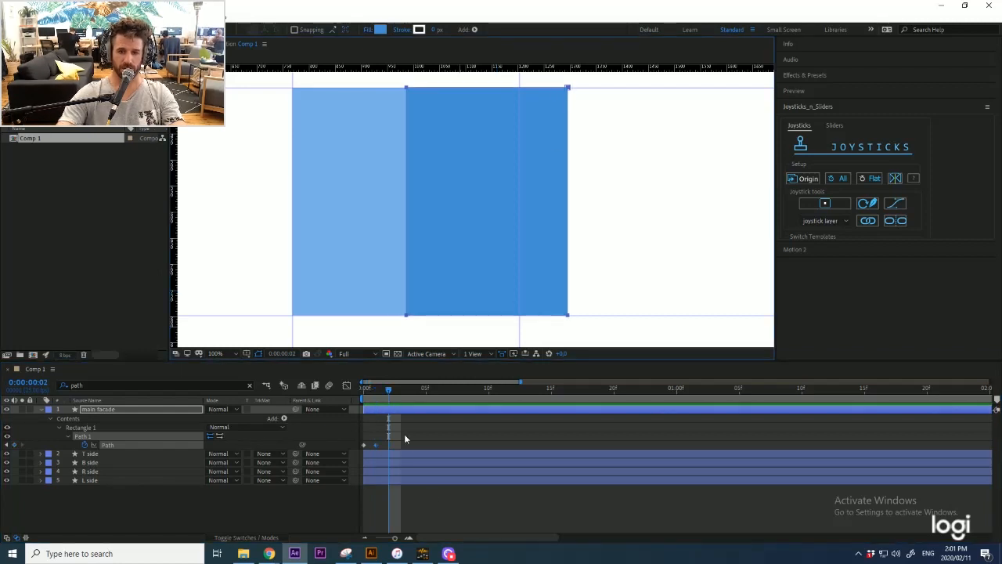
pyautogui.click(364, 445)
pyautogui.hotkey('ctrl', 'c')
pyautogui.hotkey('ctrl', 'v')
pyautogui.moveTo(226, 172); pyautogui.dragTo(325, 185)
pyautogui.moveTo(357, 90); pyautogui.dragTo(436, 337)
pyautogui.moveTo(285, 236); pyautogui.dragTo(342, 242)
pyautogui.moveTo(398, 84); pyautogui.dragTo(621, 321)
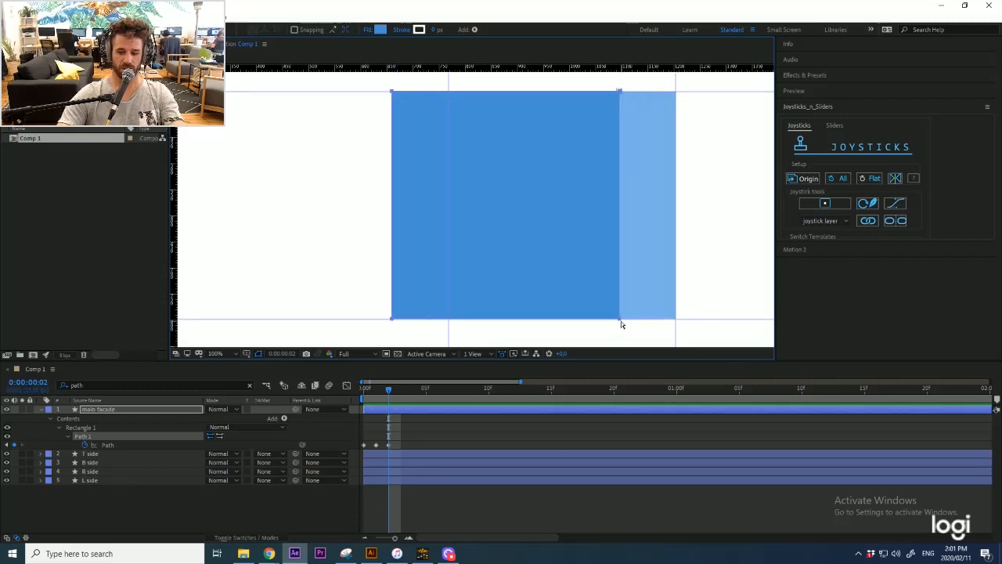
pyautogui.press('pageup')
pyautogui.press('pagedown')
pyautogui.moveTo(391, 91); pyautogui.dragTo(394, 92)
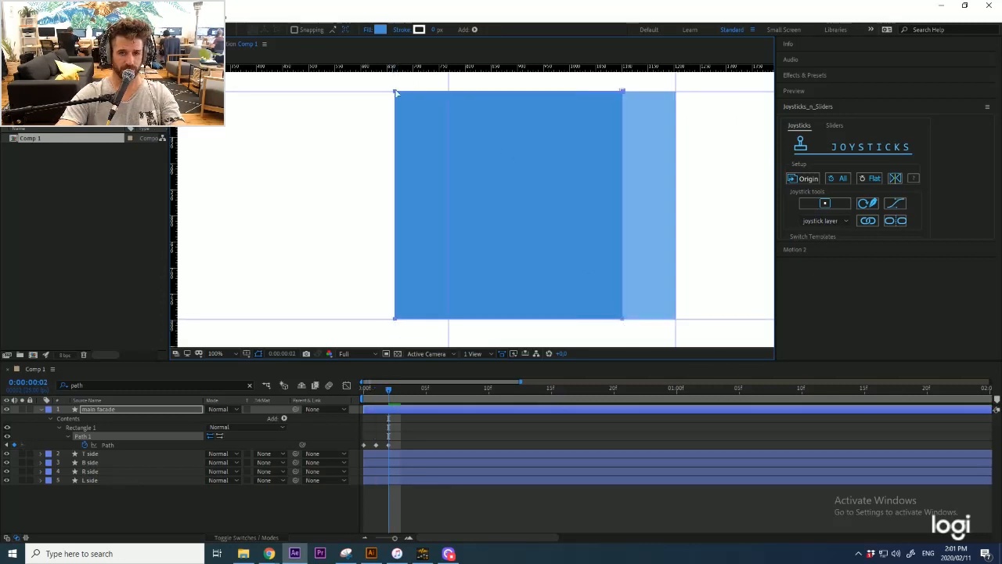
# Step: Narrow the frame 2 facade path by moving its right edge left, matching it against the frame 1 pose
pyautogui.press('pageup')
pyautogui.press('pagedown')
pyautogui.moveTo(623, 319); pyautogui.dragTo(558, 320)
pyautogui.press('pageup')
pyautogui.press('pagedown')
pyautogui.press('pageup')
pyautogui.press('pagedown')
pyautogui.moveTo(559, 91); pyautogui.dragTo(569, 92)
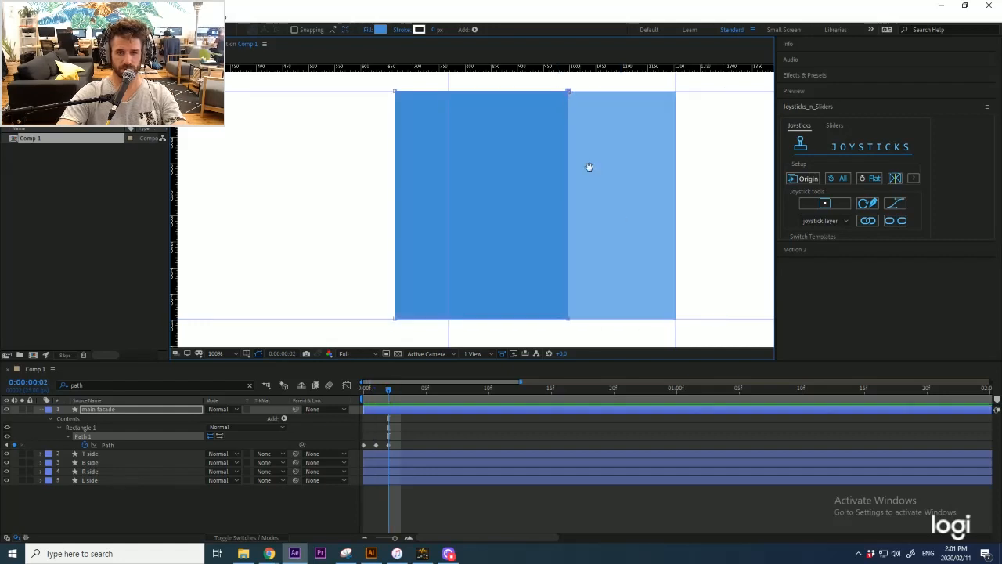
# Step: At frame 3, paste a copy of the first Path keyframe and move the facade's path above the top guide
pyautogui.moveTo(649, 185); pyautogui.dragTo(547, 220)
pyautogui.press('pagedown')
pyautogui.click(364, 445)
pyautogui.hotkey('ctrl', 'c')
pyautogui.hotkey('ctrl', 'v')
pyautogui.moveTo(649, 94); pyautogui.dragTo(364, 345)
pyautogui.moveTo(368, 226); pyautogui.dragTo(364, 279)
pyautogui.moveTo(393, 167); pyautogui.dragTo(394, 112)
# Step: Shorten the frame 3 facade path by raising its bottom edge, and compare it with the frame 2 pose
pyautogui.moveTo(649, 332); pyautogui.dragTo(380, 318)
pyautogui.moveTo(398, 303); pyautogui.dragTo(399, 244)
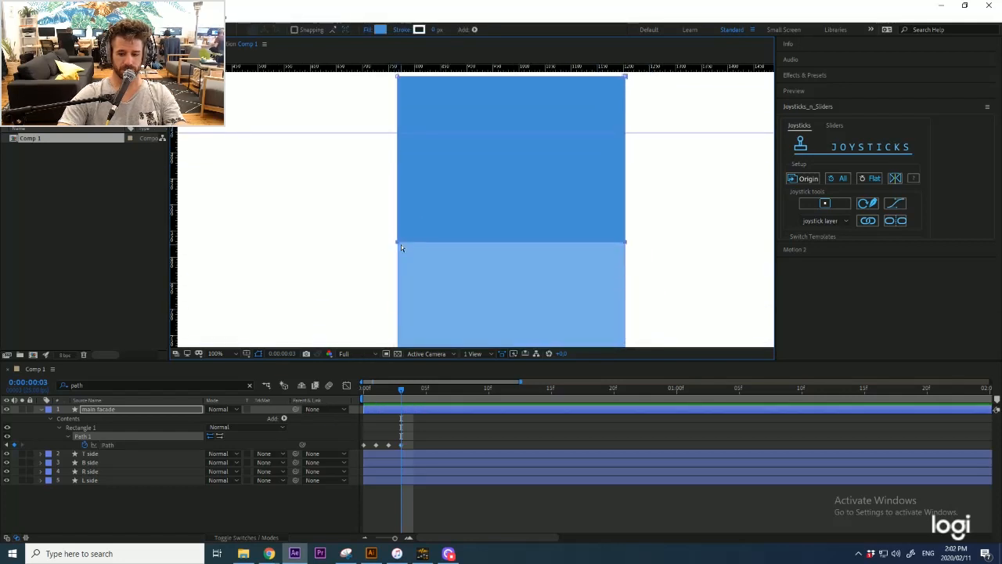
pyautogui.press('pageup')
pyautogui.press('pagedown')
pyautogui.press('pageup')
pyautogui.scroll(-1, 419, 216)
pyautogui.press('pagedown')
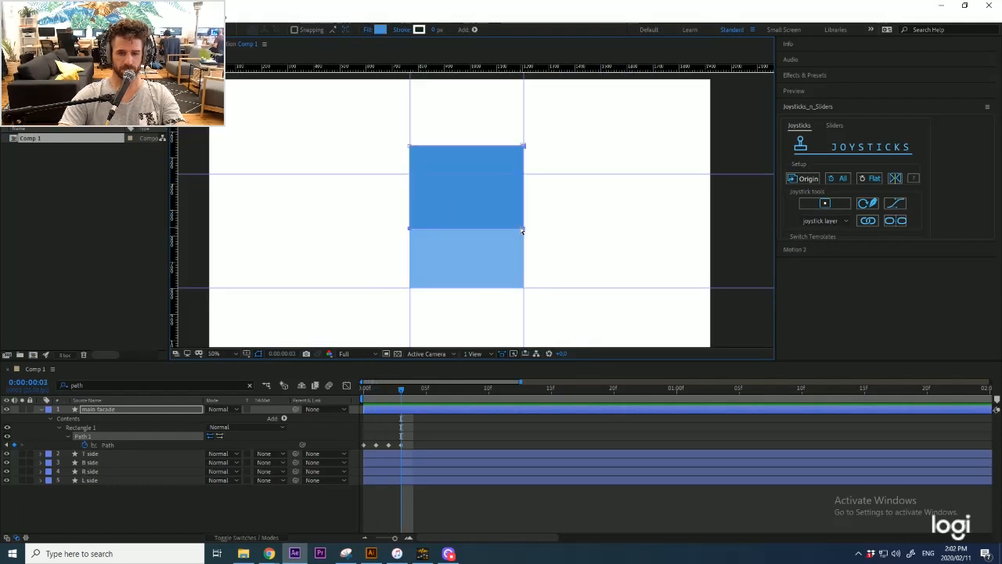
# Step: At frame 4, shape the facade's path as the downward pose, extending below the bottom guide with its top edge near mid-square
pyautogui.press('pagedown')
pyautogui.moveTo(524, 230); pyautogui.dragTo(525, 311)
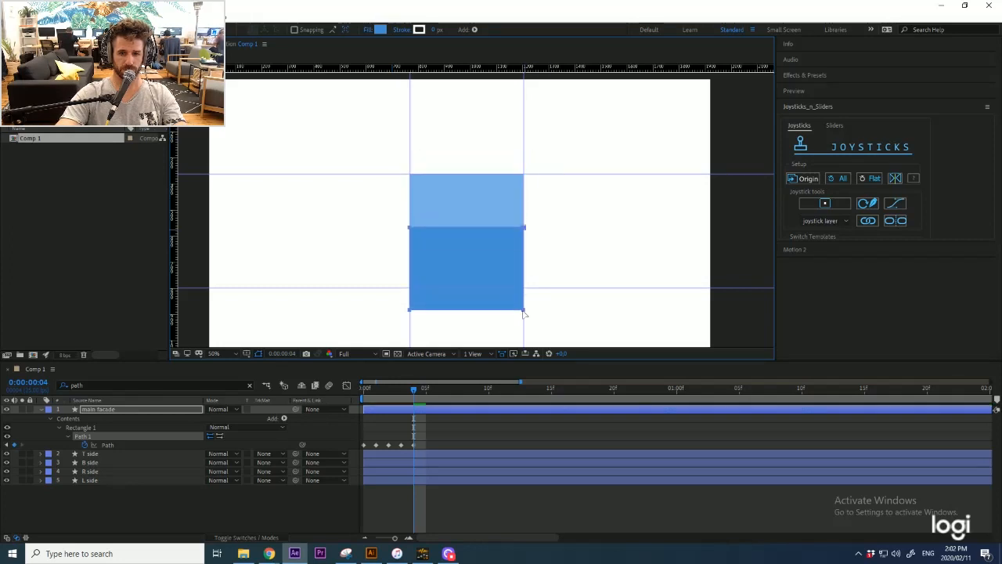
pyautogui.click(444, 430)
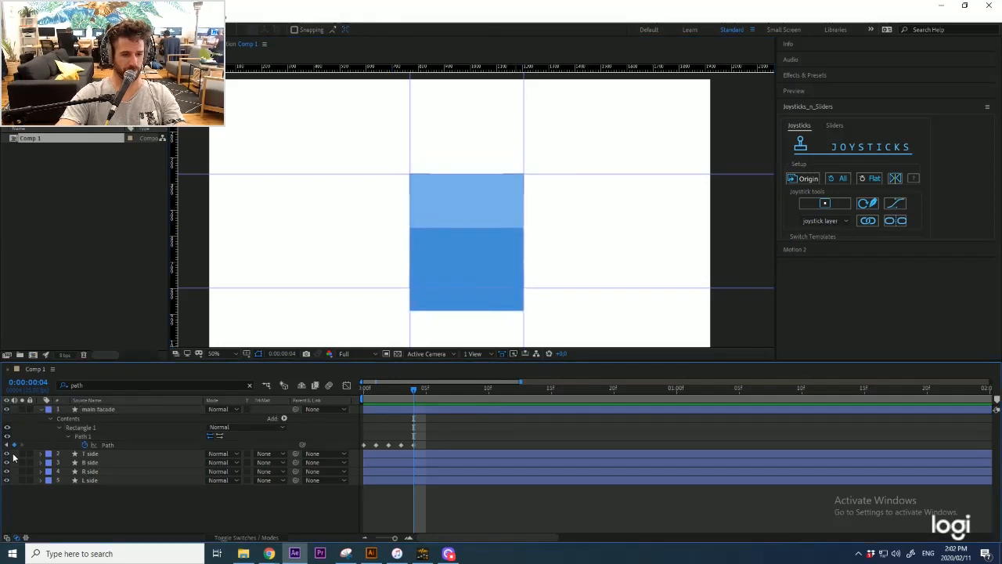
# Step: Hide the T, B, R and L side layers and create a joystick named Blobk for the main facade layer
pyautogui.moveTo(6, 454); pyautogui.dragTo(6, 480)
pyautogui.click(109, 409)
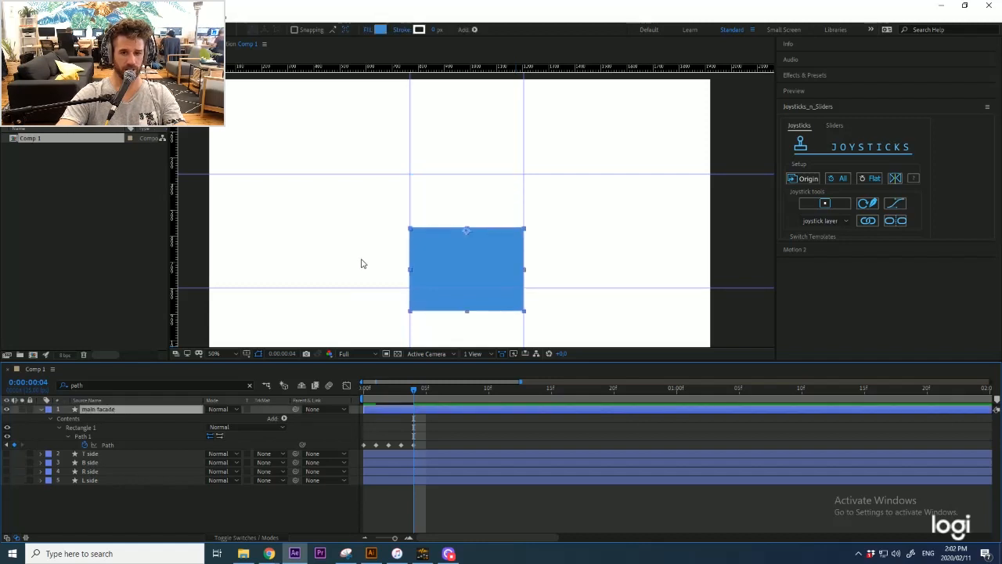
pyautogui.click(830, 208)
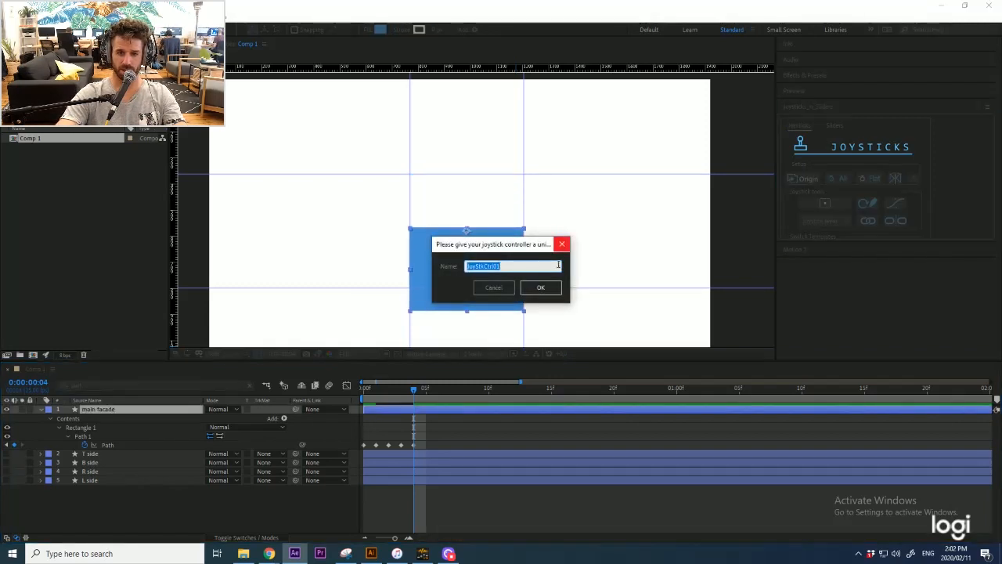
pyautogui.write('M')
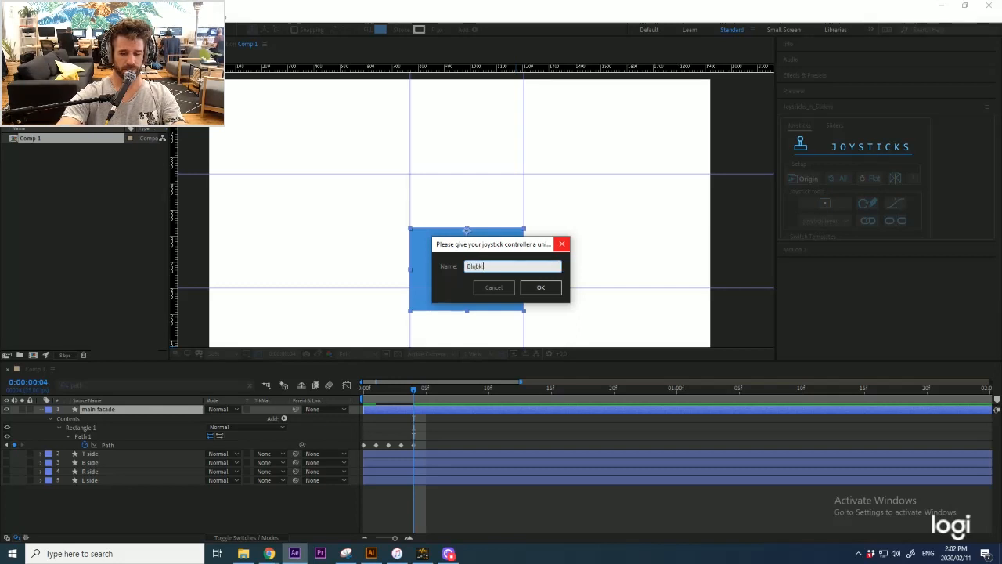
pyautogui.press('Return')
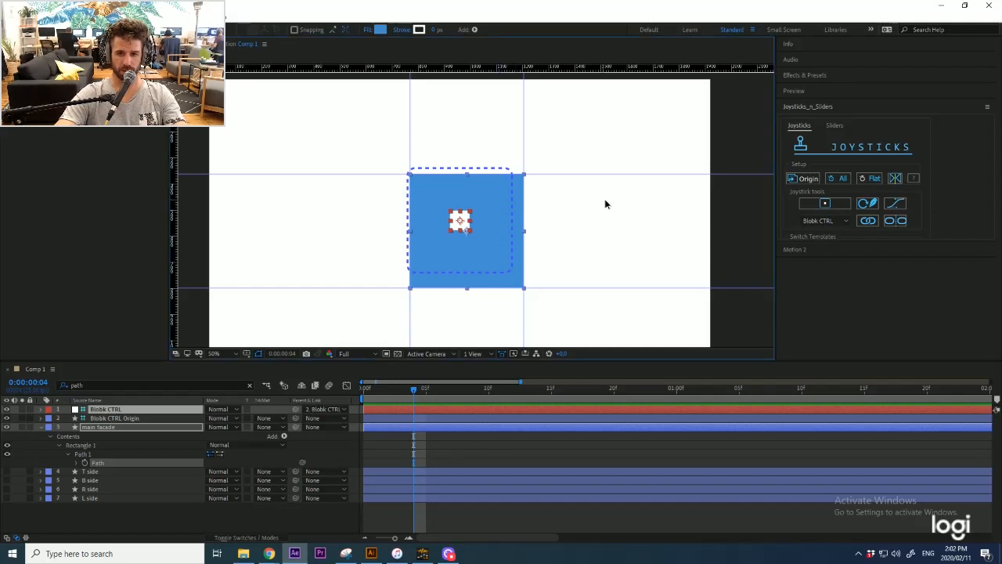
# Step: Move the Blobk CTRL Origin joystick frame into the empty area to the right of the blue square
pyautogui.moveTo(506, 190); pyautogui.dragTo(647, 217)
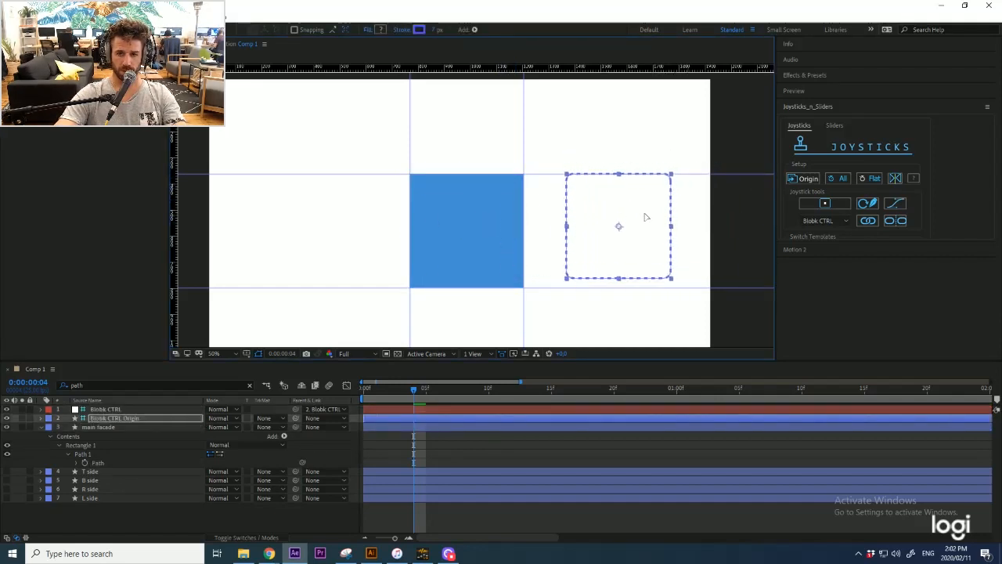
pyautogui.click(504, 443)
pyautogui.click(112, 420)
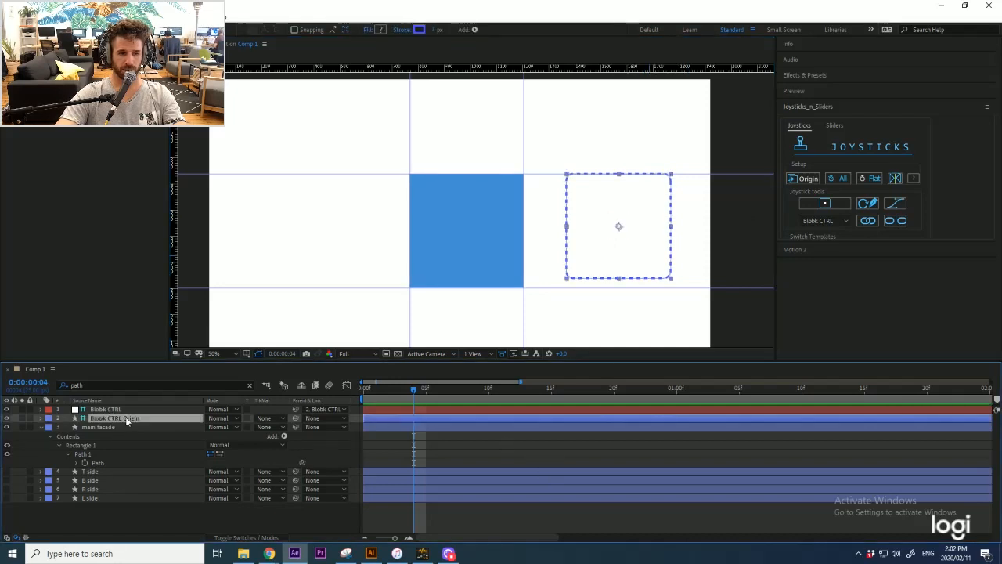
# Step: Find the Fill effect and apply it to the Blobk CTRL layer
pyautogui.click(125, 411)
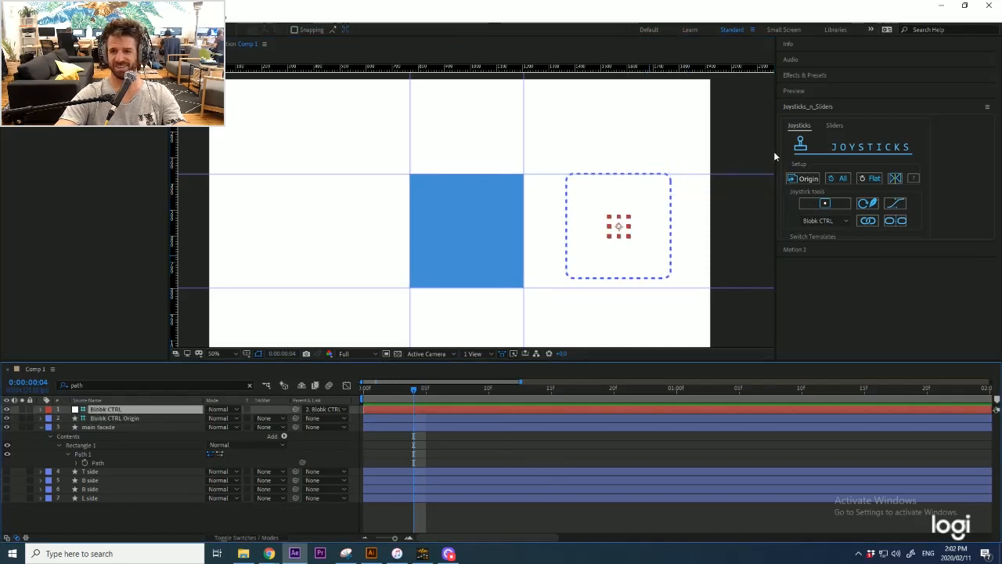
pyautogui.click(804, 74)
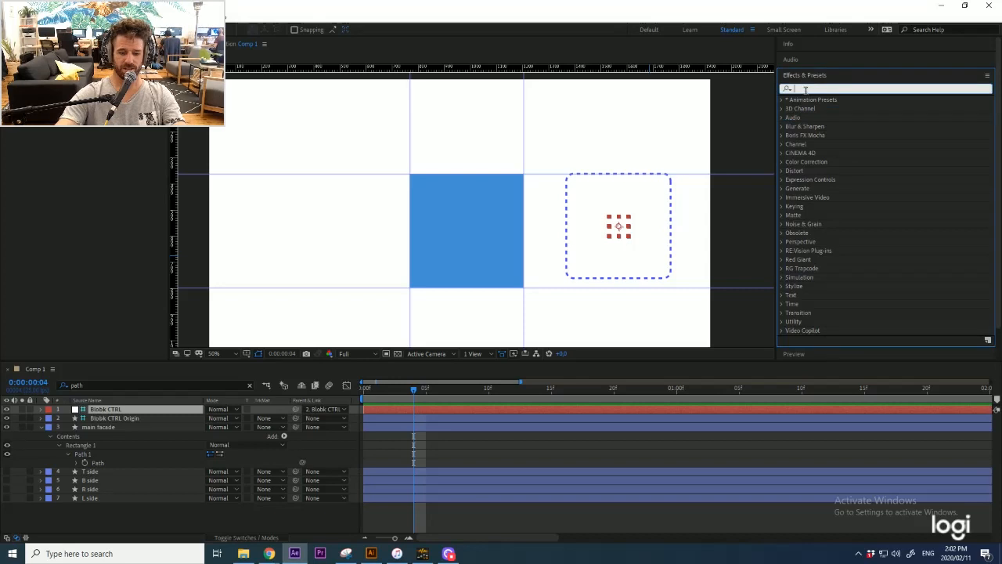
pyautogui.write('fill')
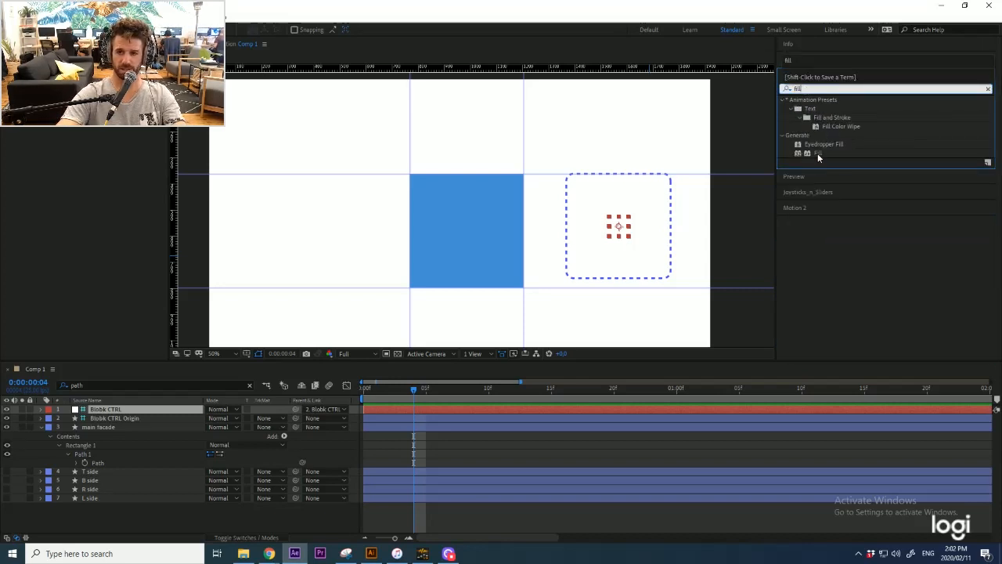
pyautogui.doubleClick(817, 153)
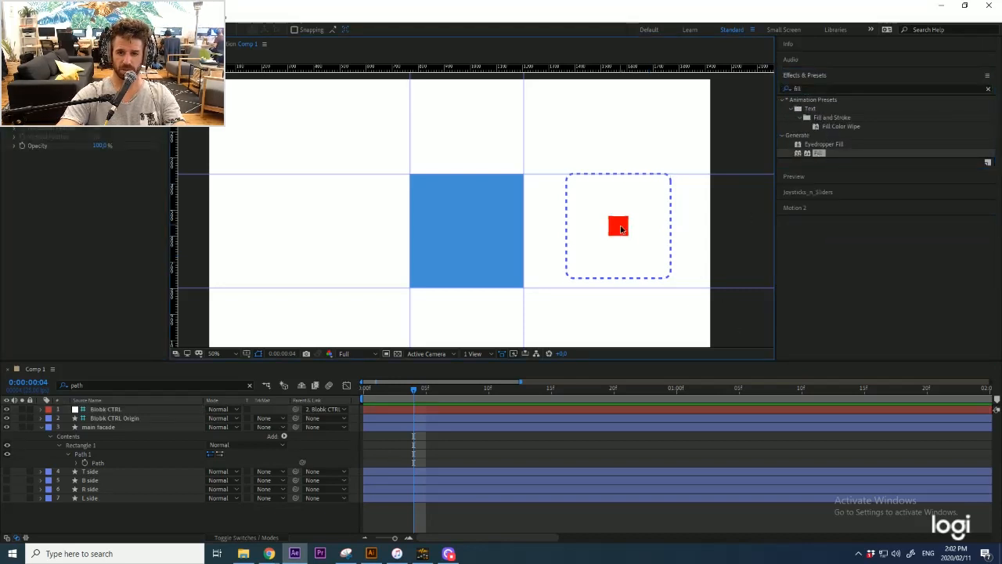
# Step: Test the joystick rig by moving the Blobk CTRL handle toward the upper-right, past its frame
pyautogui.moveTo(619, 226); pyautogui.dragTo(702, 156)
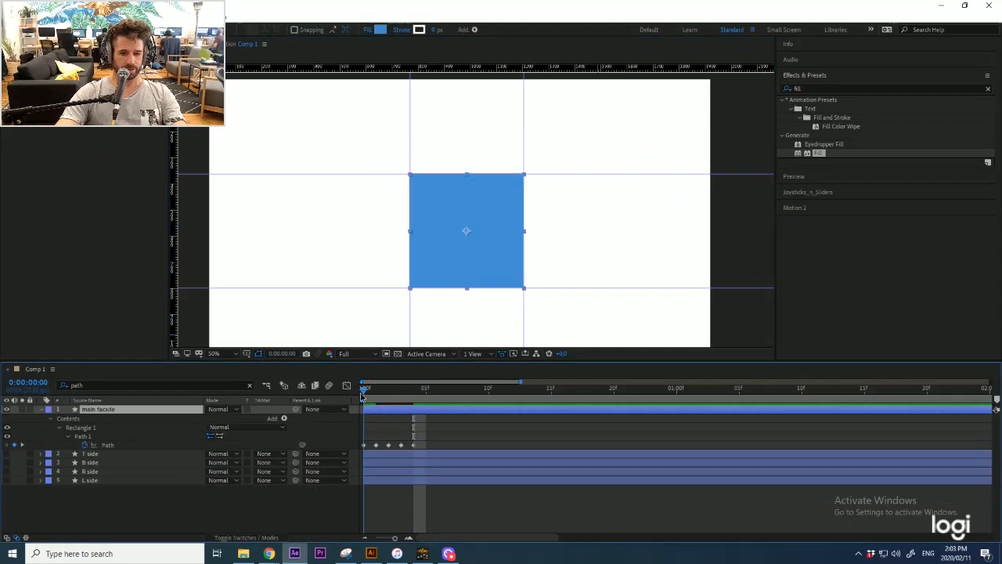
# Step: Show the T side layer, reveal its path property and enable path keyframing at frame 0
pyautogui.click(446, 513)
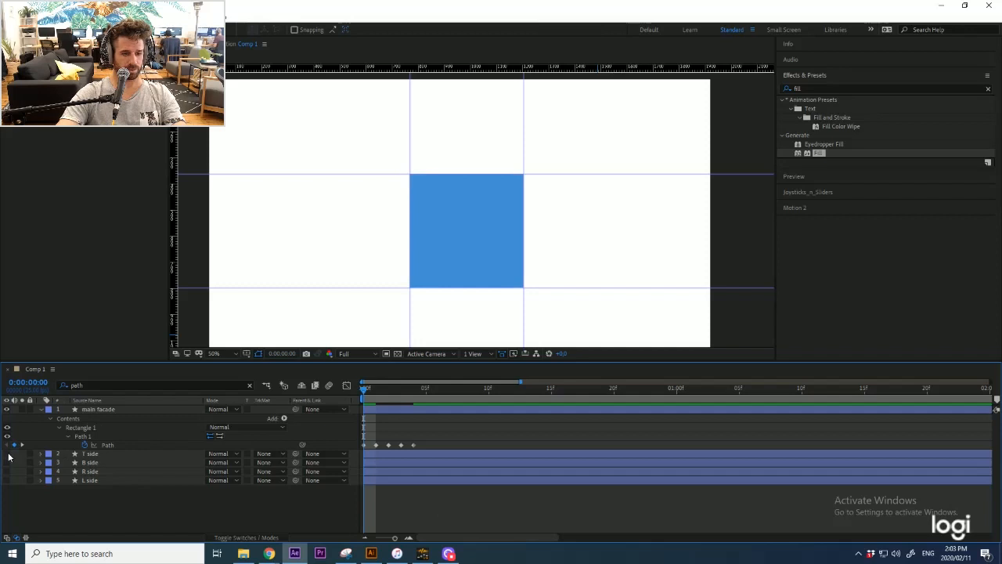
pyautogui.click(92, 454)
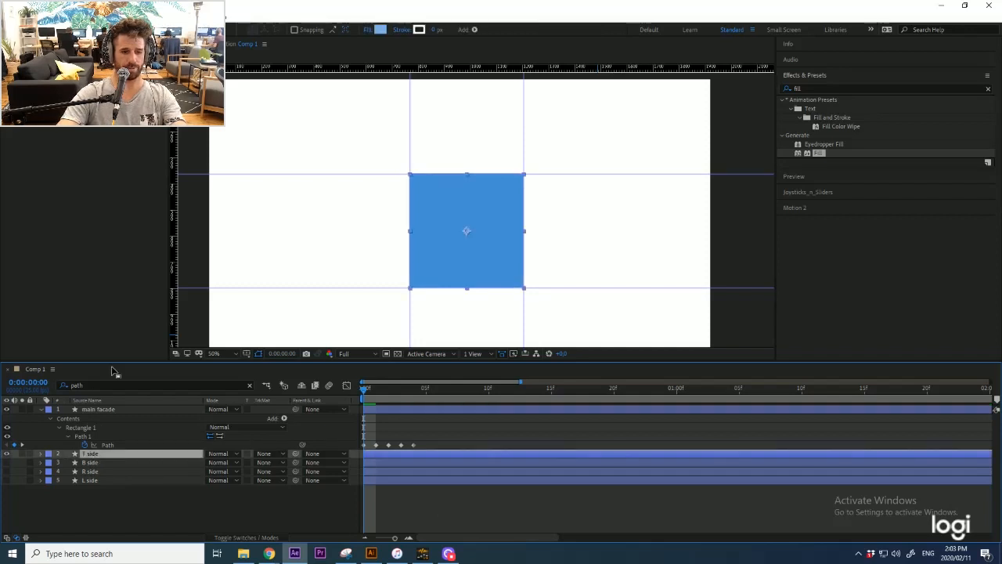
pyautogui.click(95, 387)
pyautogui.press('Return')
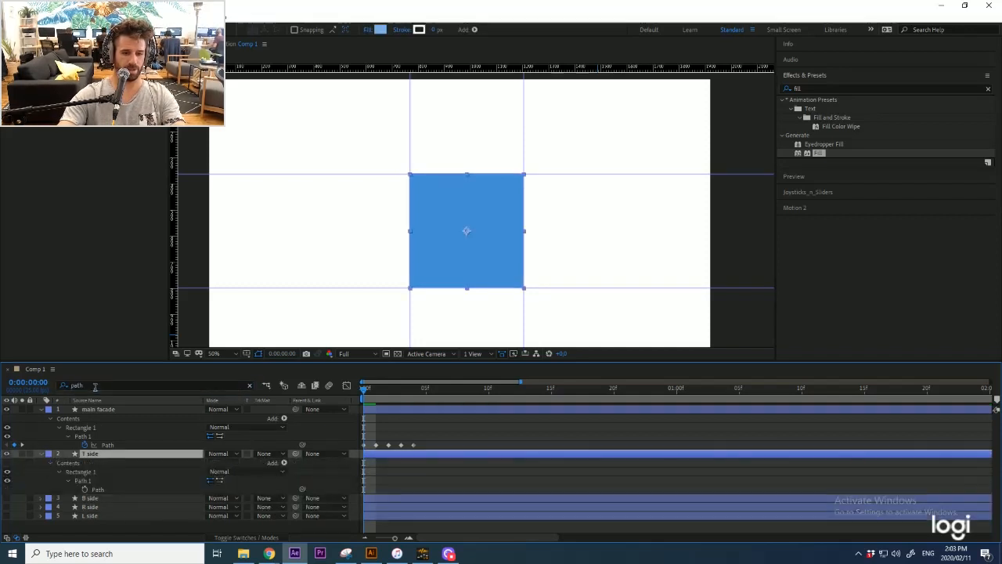
pyautogui.click(85, 490)
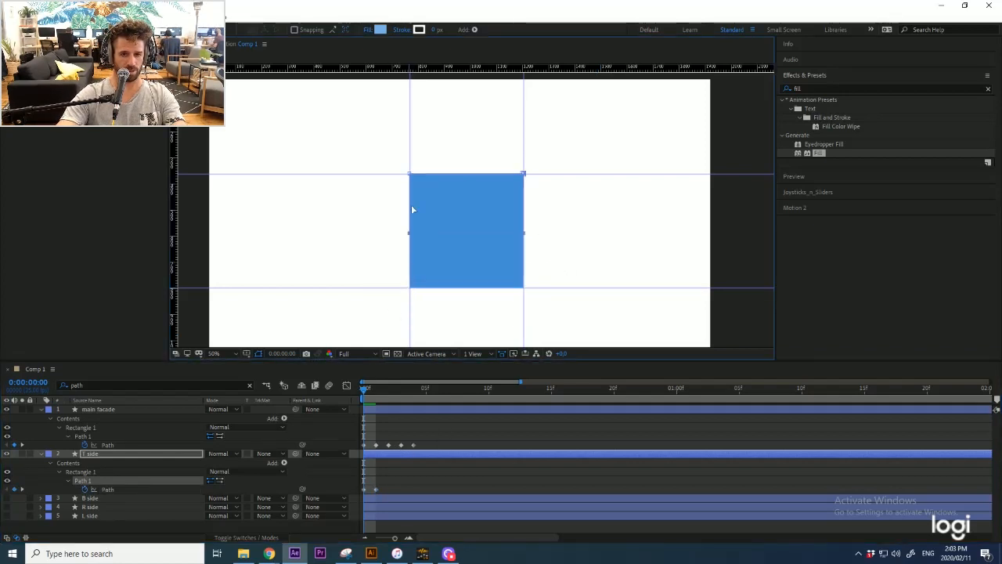
# Step: At frame 0, collapse the T side's path onto the square's top edge, aligning its lower corners with the upper guide
pyautogui.moveTo(412, 205); pyautogui.dragTo(415, 182)
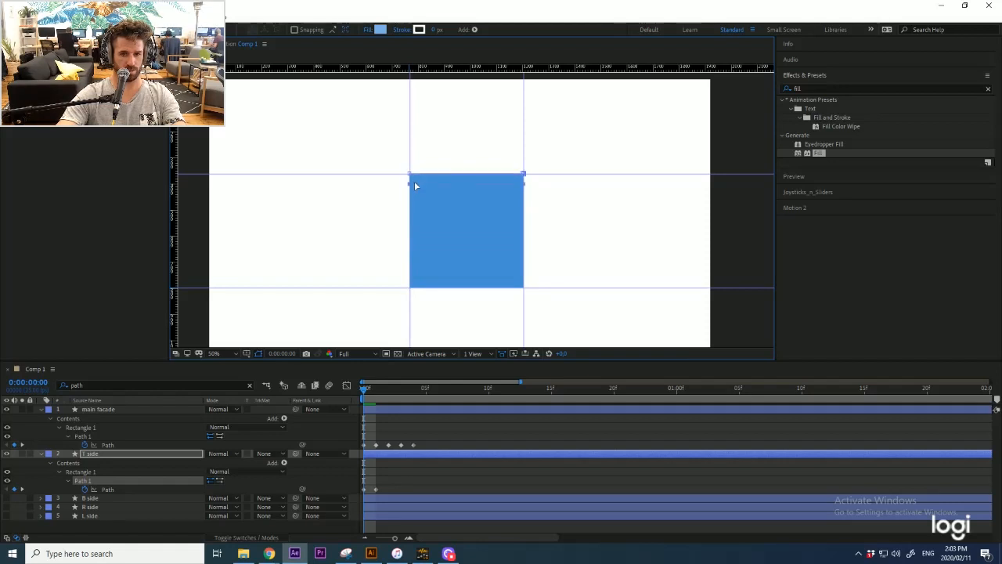
pyautogui.scroll(5, 415, 186)
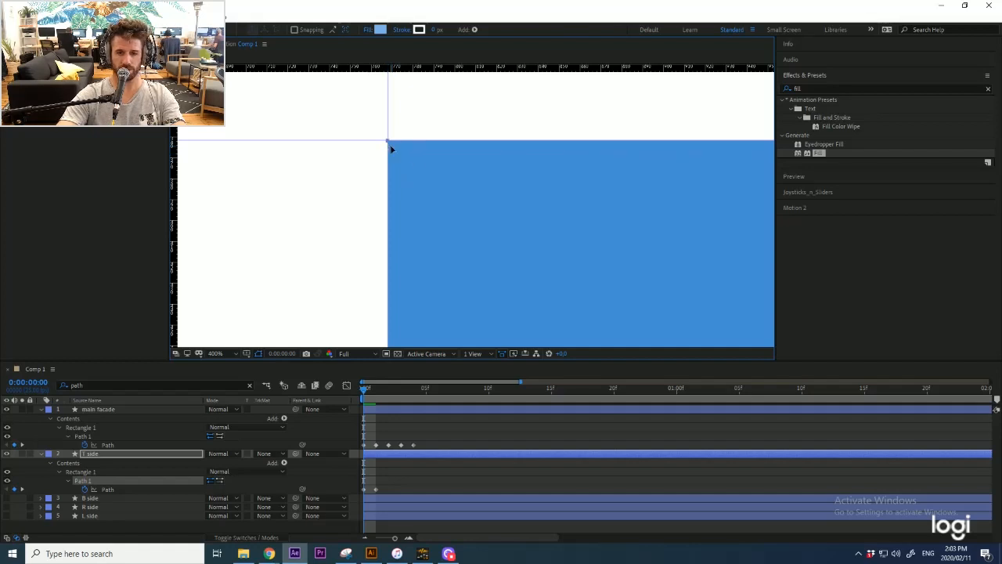
pyautogui.moveTo(744, 216); pyautogui.dragTo(374, 219)
pyautogui.moveTo(647, 184); pyautogui.dragTo(299, 207)
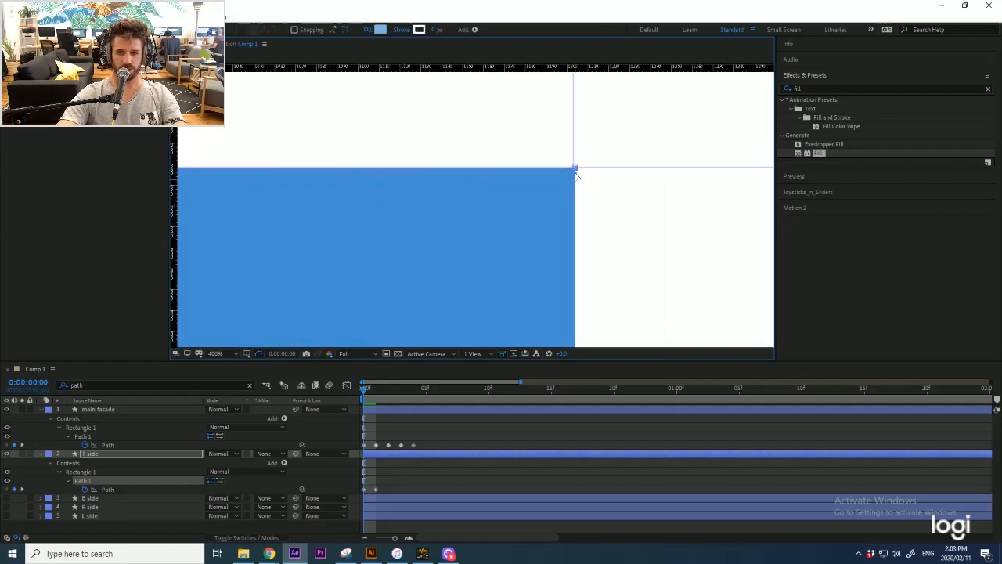
pyautogui.moveTo(575, 169); pyautogui.dragTo(575, 168)
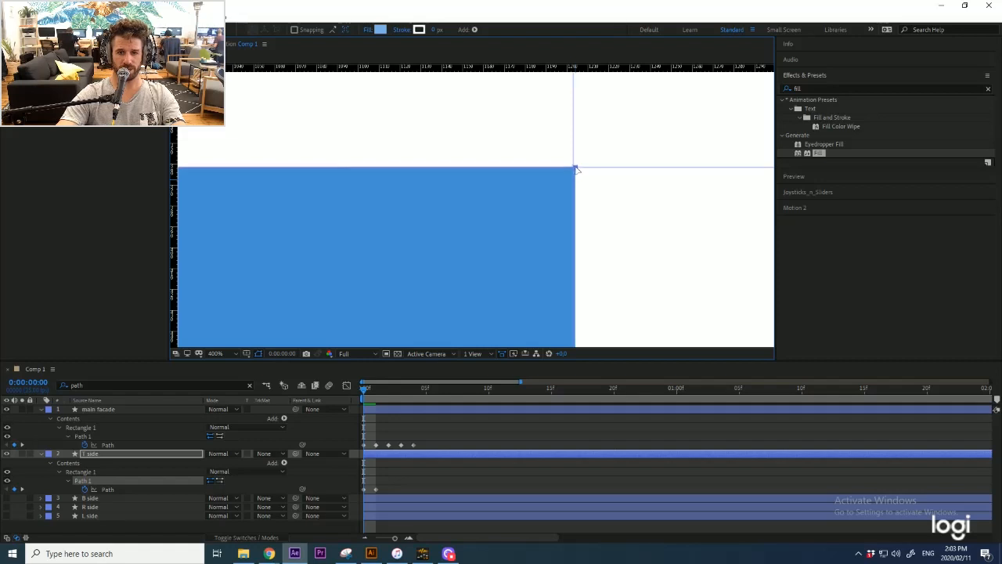
pyautogui.scroll(-4, 589, 226)
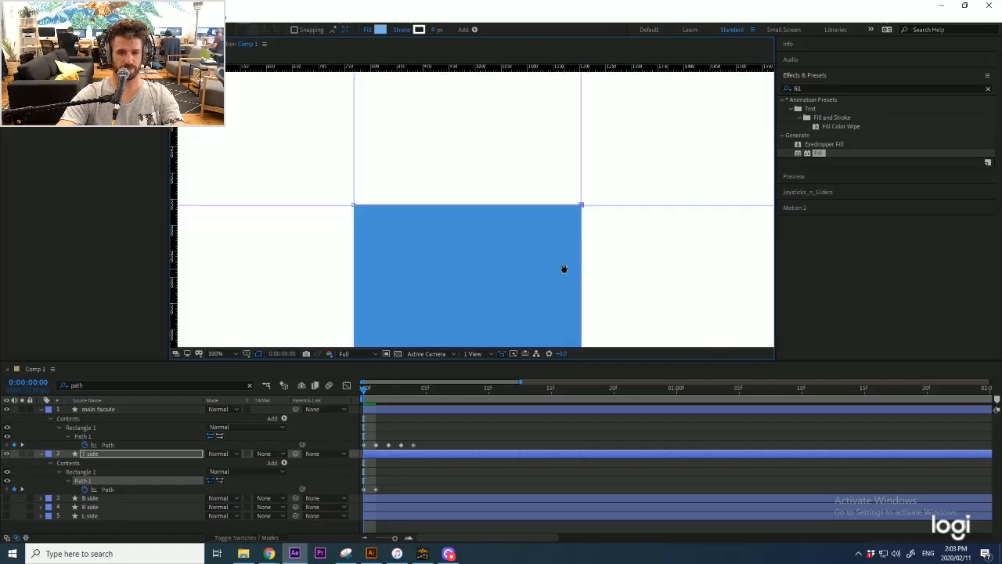
pyautogui.moveTo(563, 268); pyautogui.dragTo(555, 211)
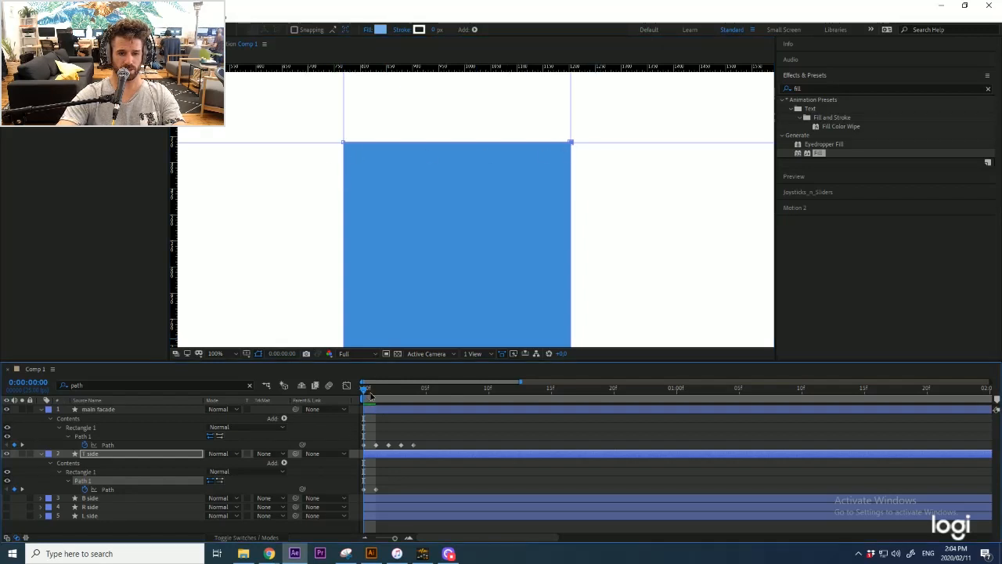
# Step: At frame 4, fit the T side's bottom edge to the facade's top edge and raise its upper edge slightly above the top guide
pyautogui.moveTo(371, 395); pyautogui.dragTo(375, 396)
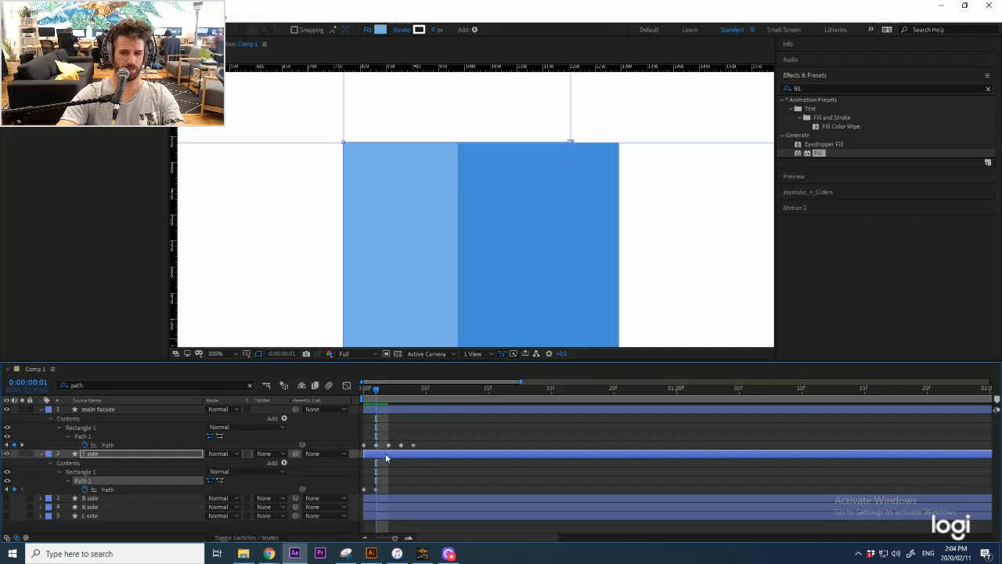
pyautogui.click(377, 489)
pyautogui.press('space')
pyautogui.moveTo(414, 224); pyautogui.dragTo(374, 185)
pyautogui.click(389, 388)
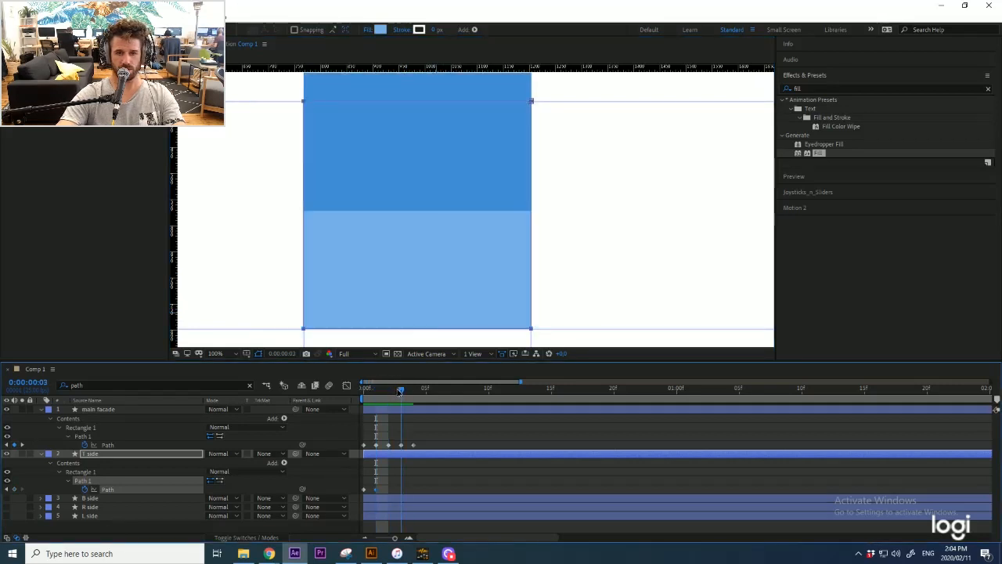
pyautogui.moveTo(404, 392); pyautogui.dragTo(415, 392)
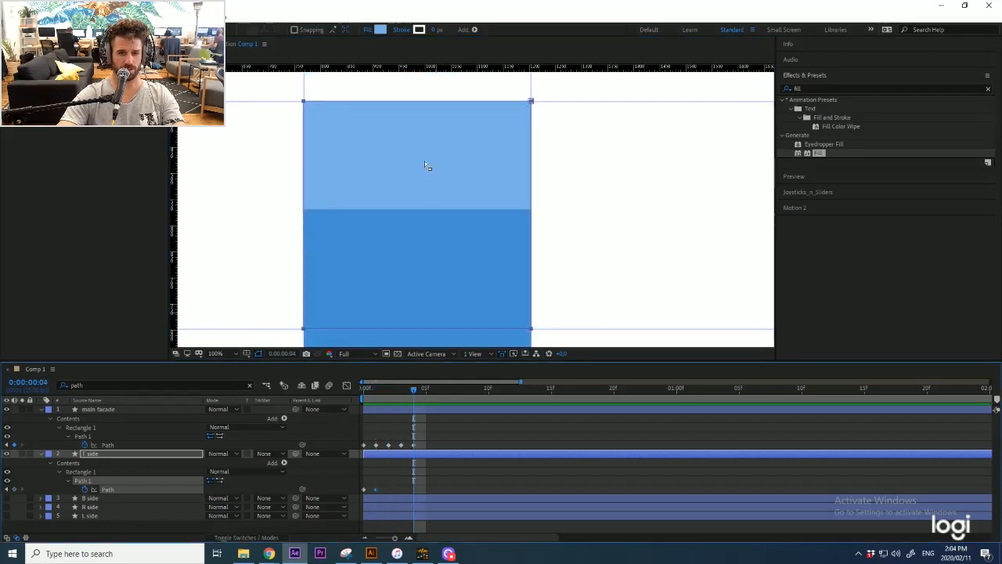
pyautogui.press('space')
pyautogui.moveTo(424, 210); pyautogui.dragTo(429, 187)
pyautogui.moveTo(535, 304); pyautogui.dragTo(312, 187)
pyautogui.scroll(4, 309, 201)
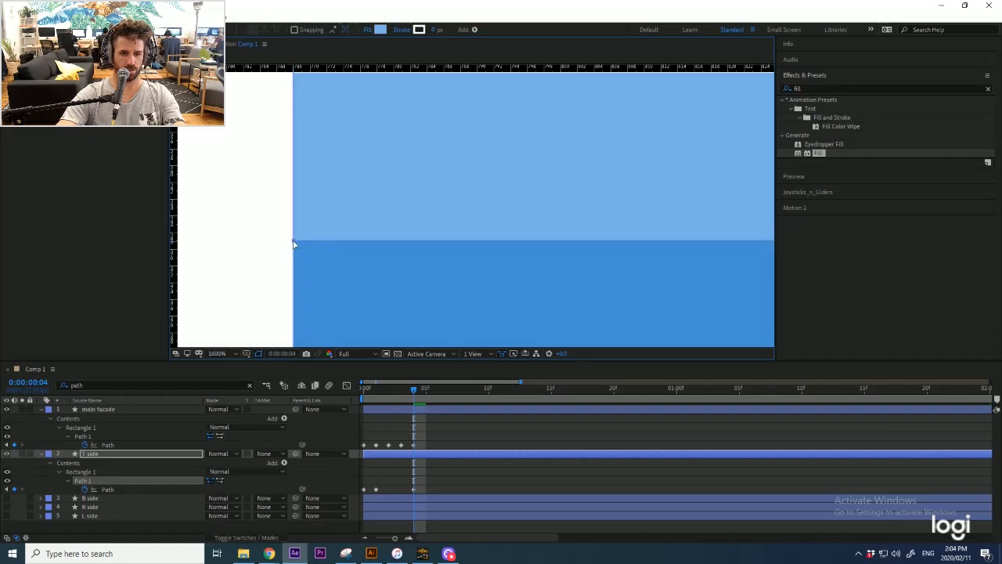
pyautogui.scroll(-3, 314, 227)
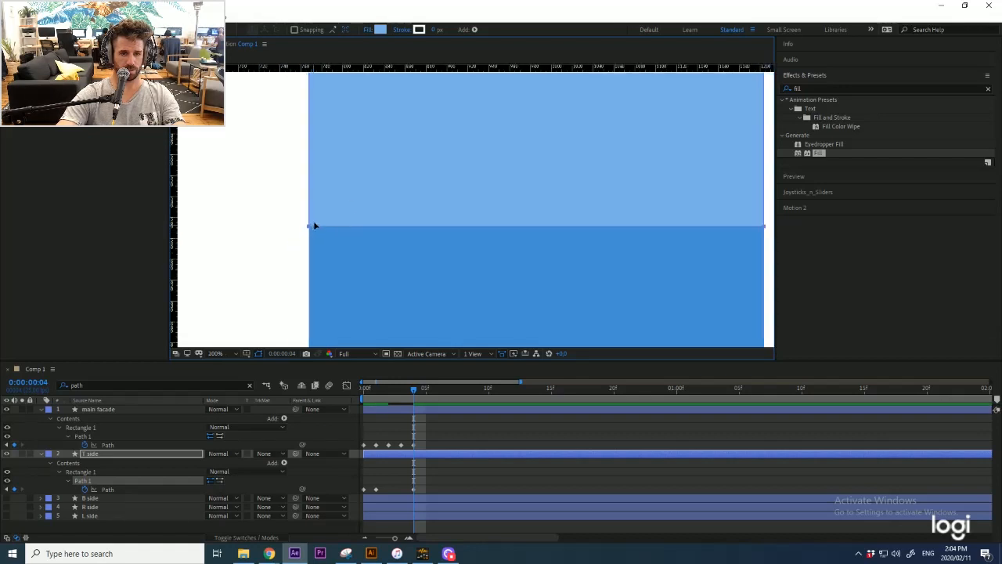
pyautogui.scroll(-4, 314, 226)
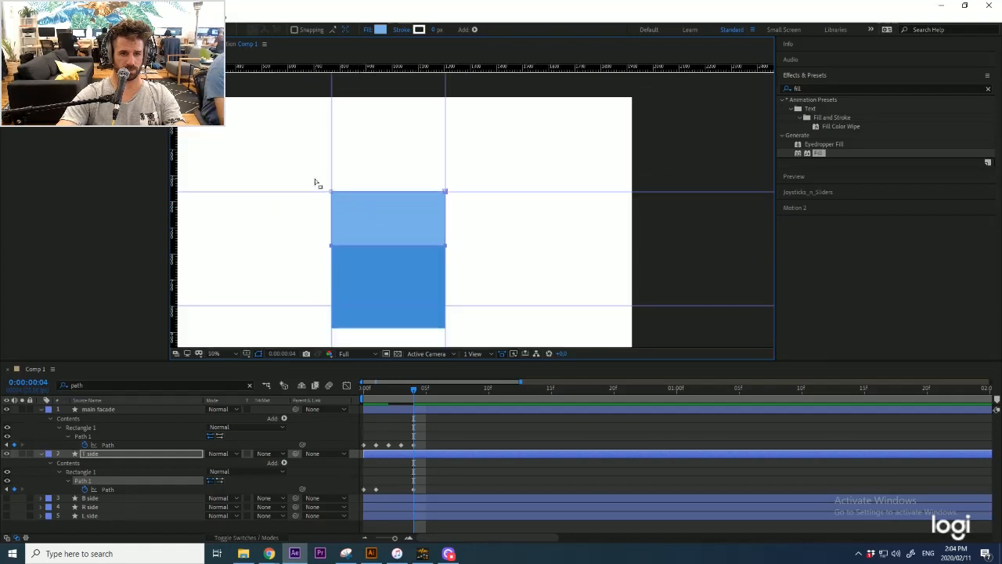
pyautogui.moveTo(445, 191); pyautogui.dragTo(444, 179)
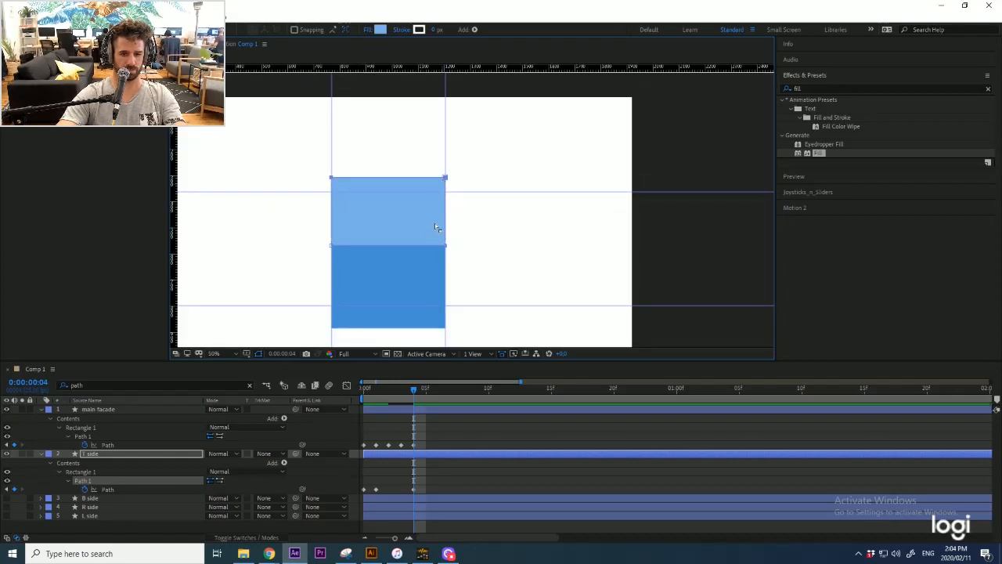
# Step: At frame 1, align the T side path's bottom-right corner with the facade's top-right corner
pyautogui.moveTo(415, 398); pyautogui.dragTo(381, 398)
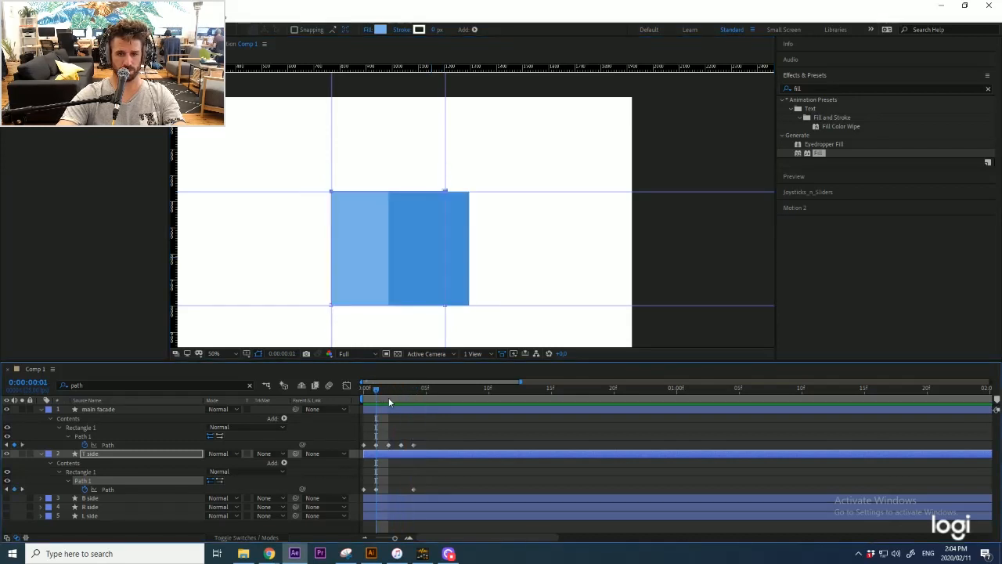
pyautogui.scroll(2, 425, 194)
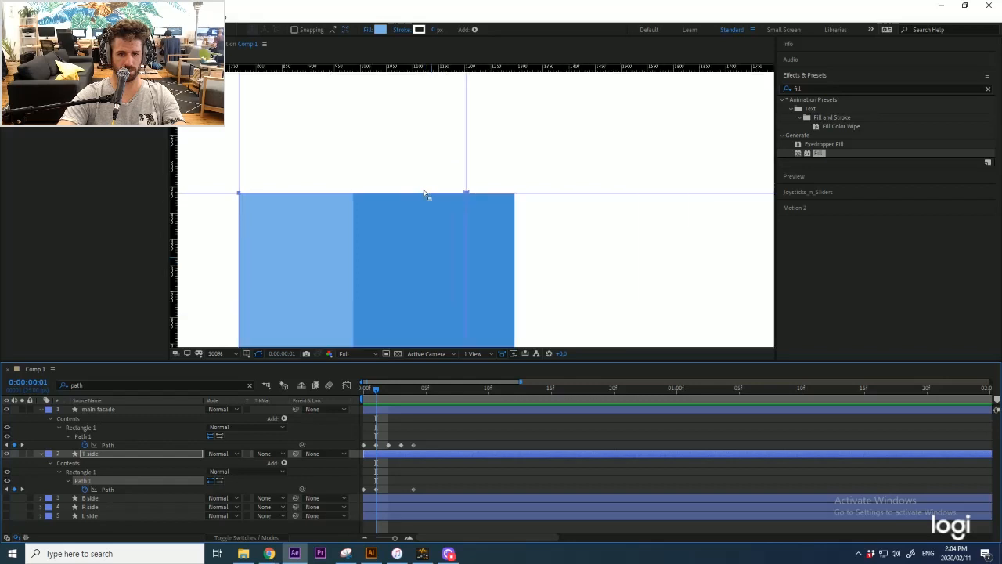
pyautogui.moveTo(435, 257); pyautogui.dragTo(428, 185)
pyautogui.moveTo(406, 225); pyautogui.dragTo(400, 178)
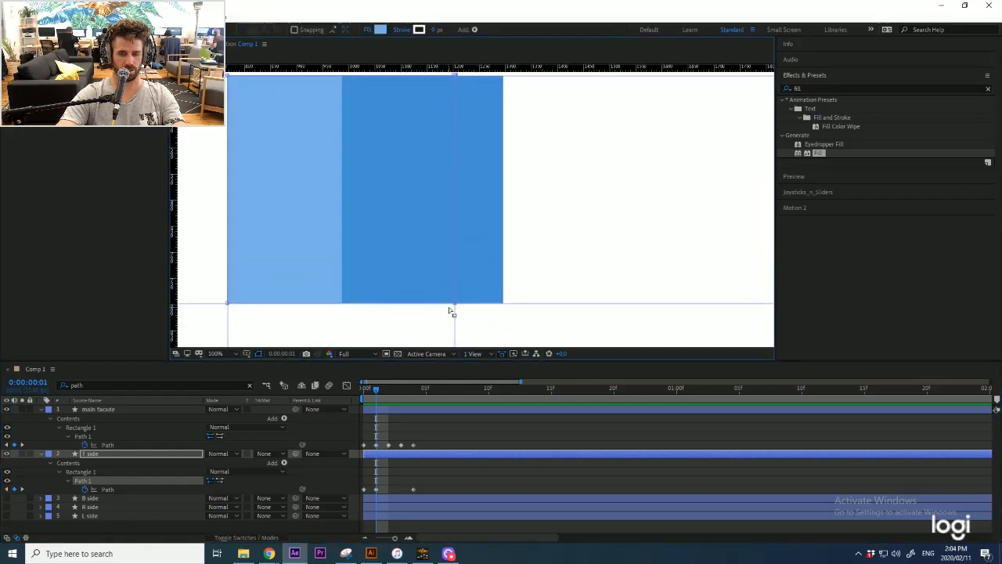
pyautogui.click(367, 394)
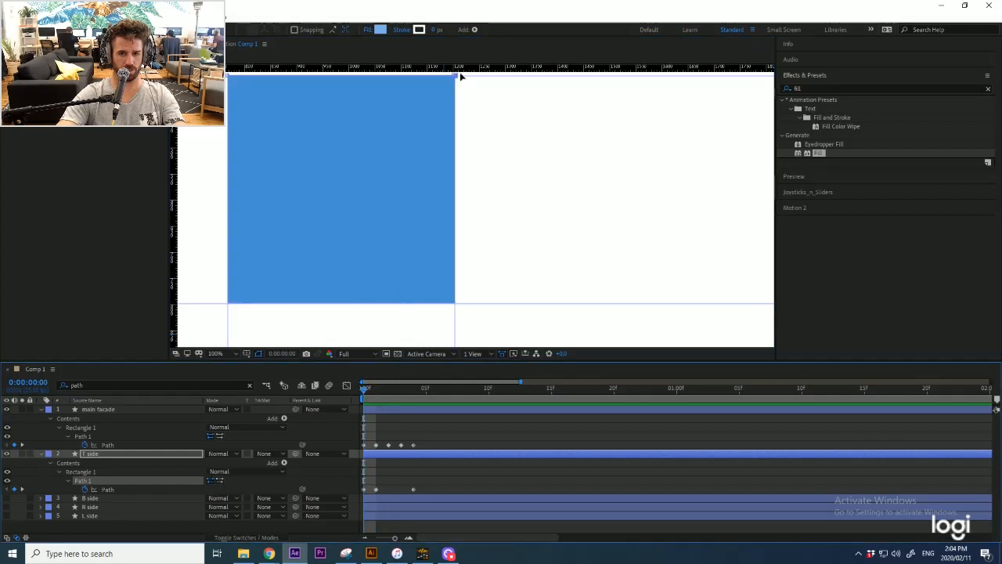
pyautogui.moveTo(458, 97); pyautogui.dragTo(467, 112)
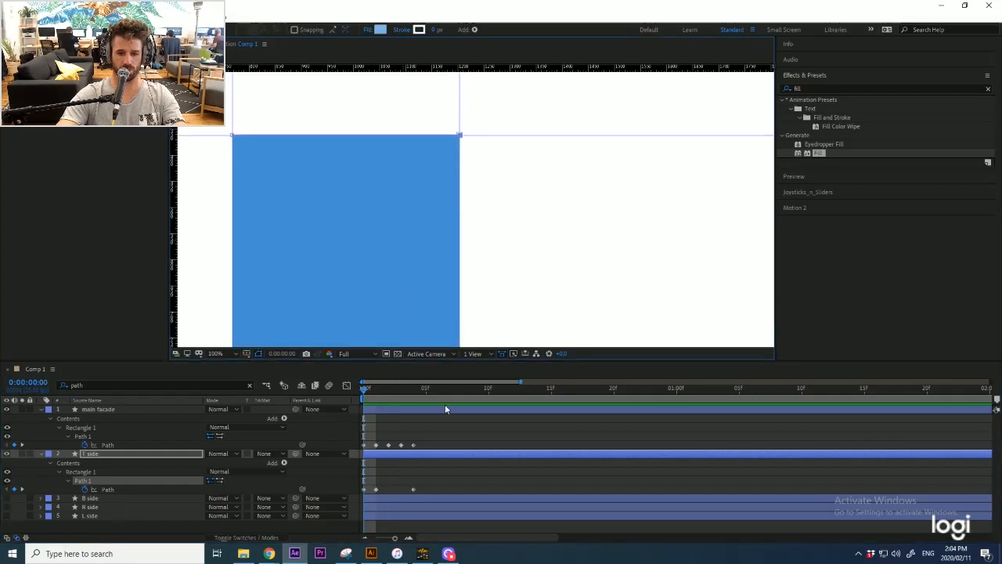
pyautogui.click(376, 389)
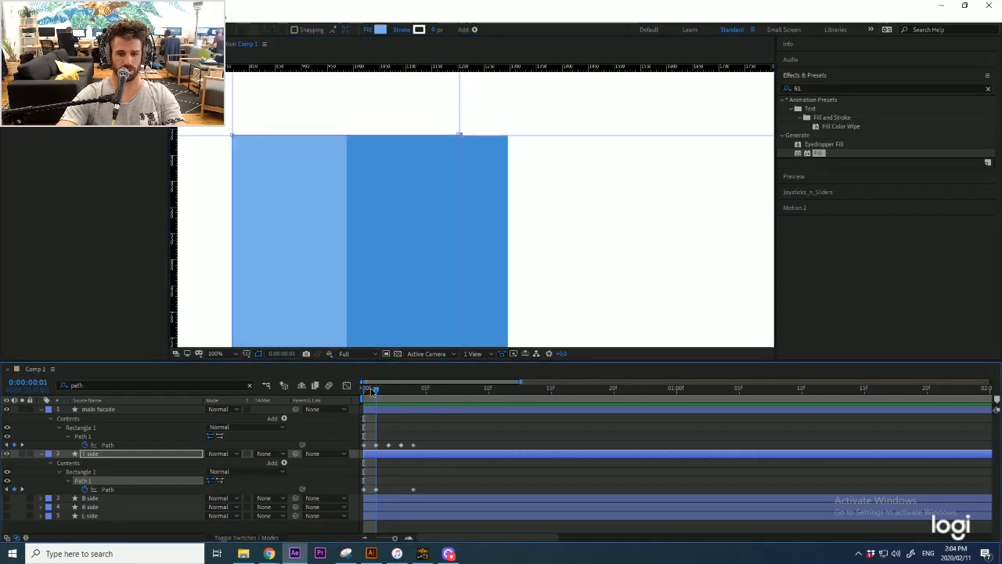
pyautogui.moveTo(418, 286); pyautogui.dragTo(416, 215)
pyautogui.press('v')
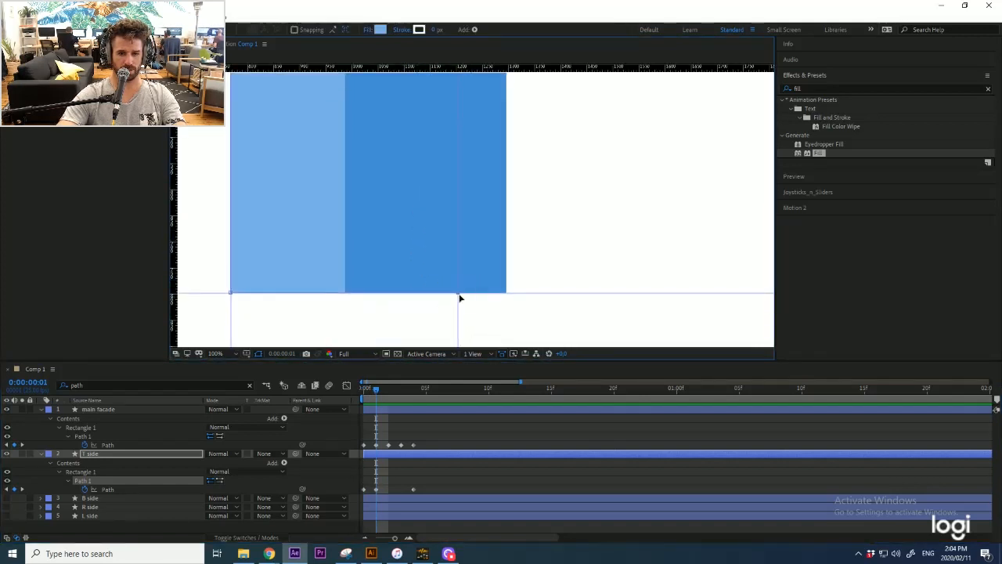
pyautogui.moveTo(459, 294); pyautogui.dragTo(506, 148)
pyautogui.moveTo(396, 145); pyautogui.dragTo(369, 305)
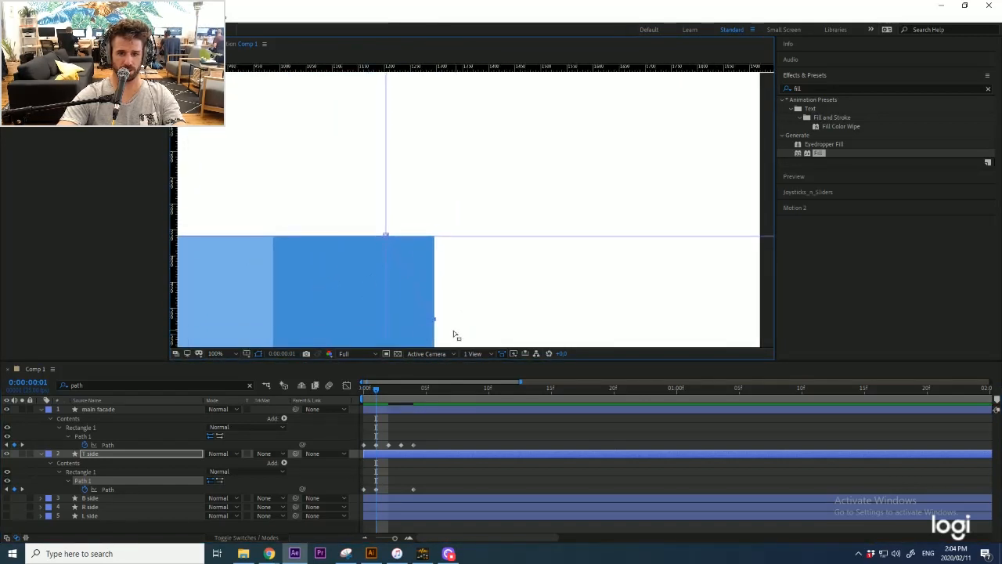
pyautogui.moveTo(435, 319); pyautogui.dragTo(433, 238)
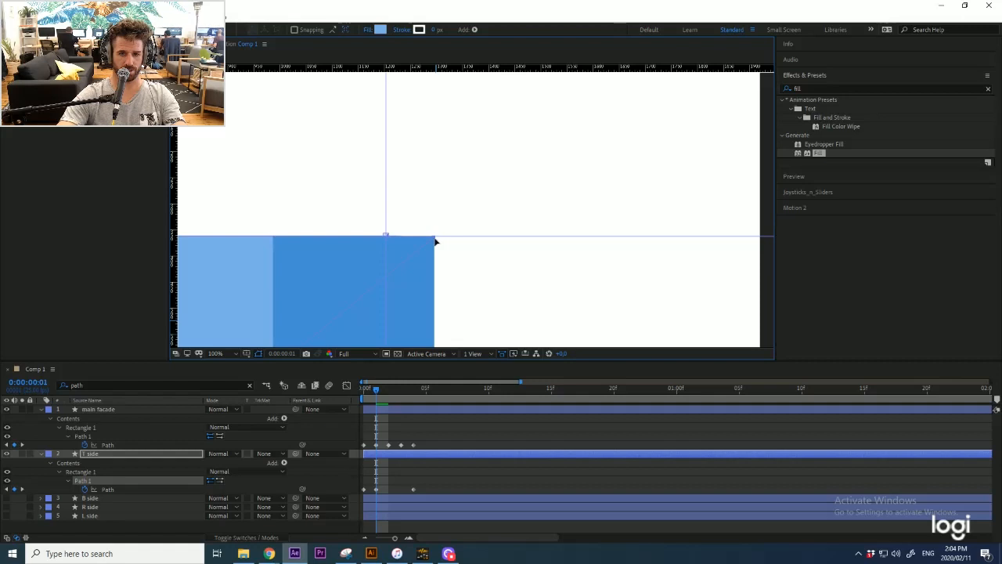
pyautogui.scroll(6, 435, 241)
pyautogui.moveTo(435, 230); pyautogui.dragTo(441, 208)
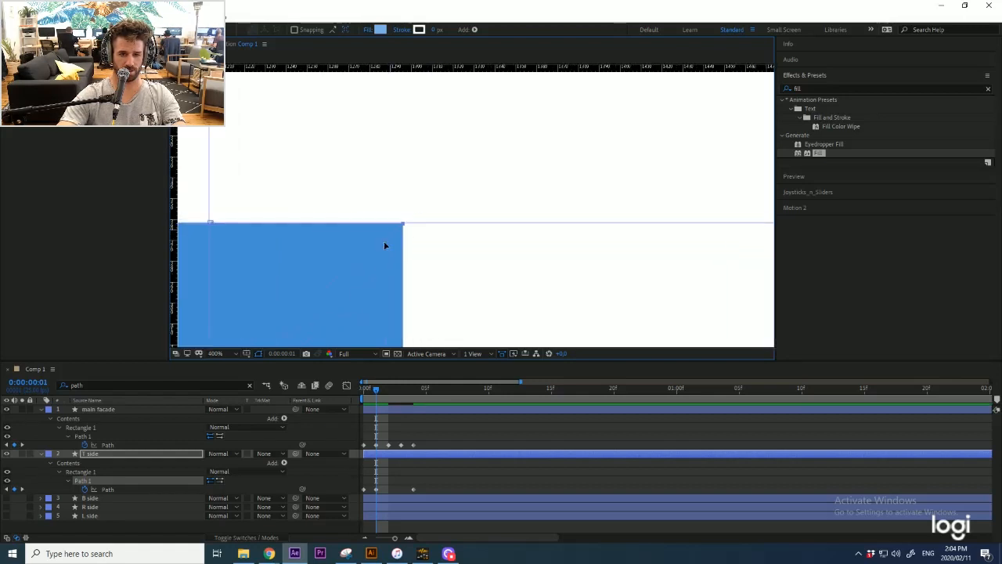
# Step: At frame 1, align the T side path's bottom-left corner with the facade's top-left corner
pyautogui.scroll(-5, 395, 196)
pyautogui.scroll(-4, 400, 186)
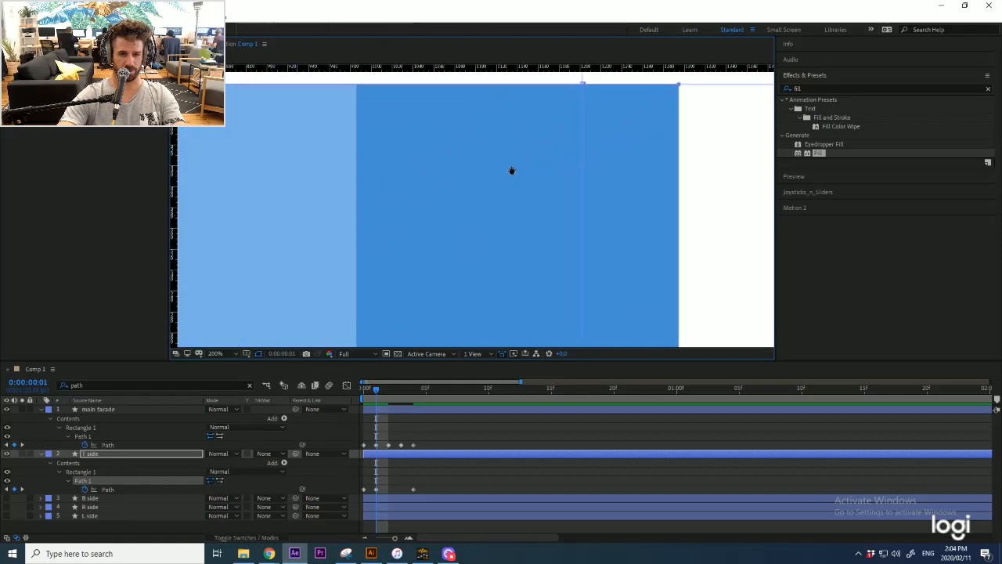
pyautogui.moveTo(444, 177); pyautogui.dragTo(388, 224)
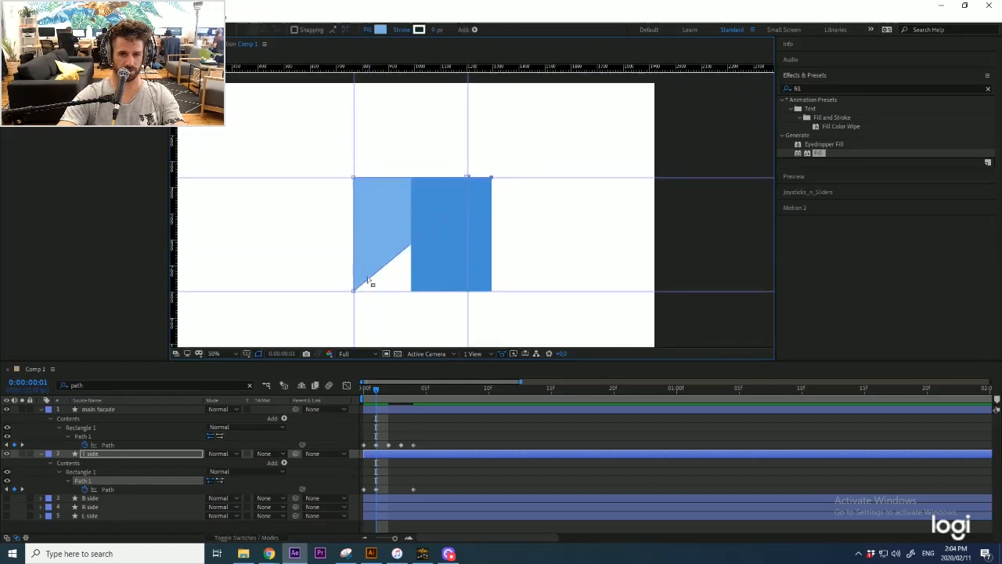
pyautogui.moveTo(353, 290); pyautogui.dragTo(414, 188)
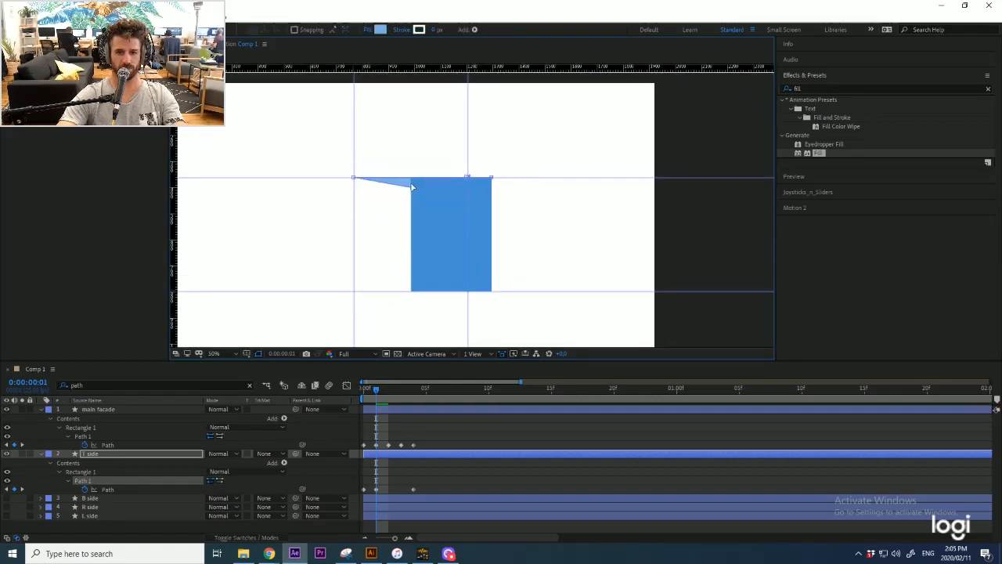
pyautogui.scroll(6, 412, 186)
pyautogui.moveTo(412, 227); pyautogui.dragTo(410, 146)
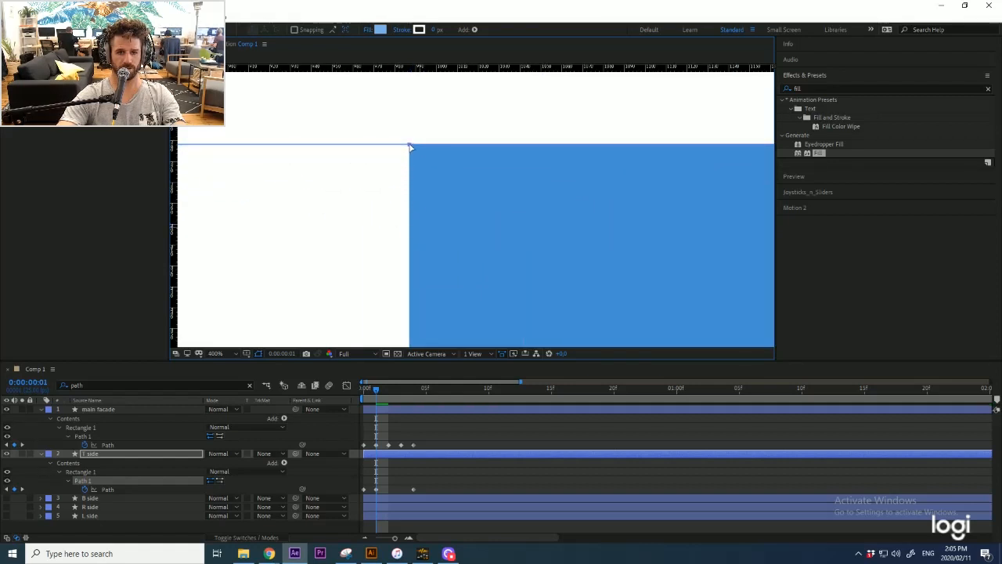
pyautogui.scroll(-6, 406, 176)
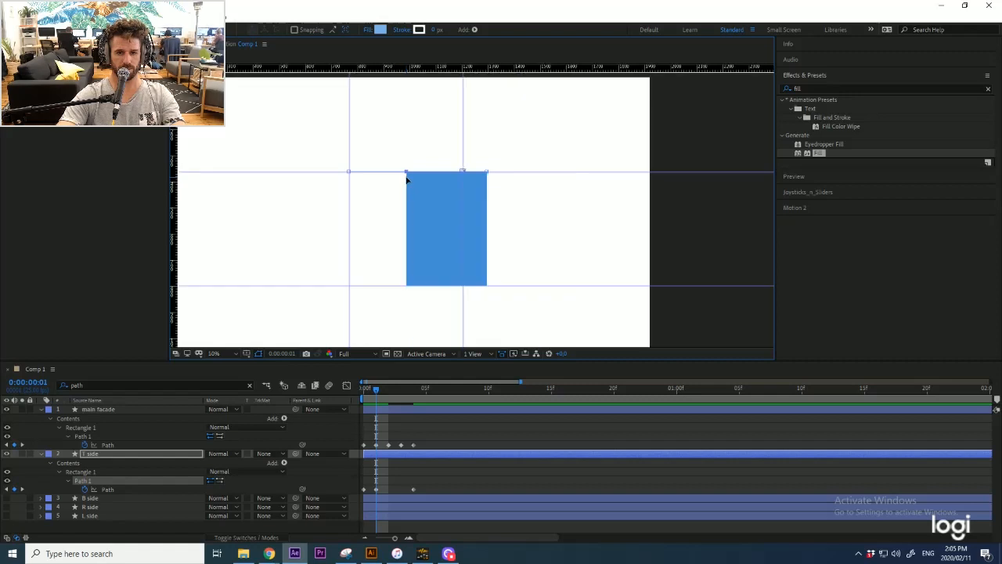
# Step: At frame 1, shift the T side path's upper two corners further left along the top guide, offset from the facade
pyautogui.scroll(2, 404, 177)
pyautogui.moveTo(383, 202); pyautogui.dragTo(473, 184)
pyautogui.scroll(-1, 426, 191)
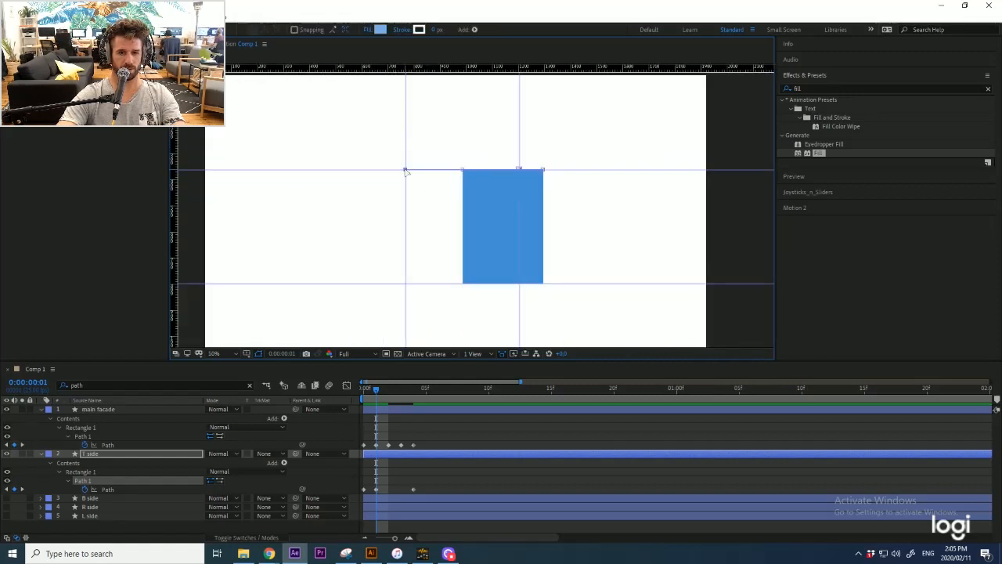
pyautogui.moveTo(405, 170); pyautogui.dragTo(383, 170)
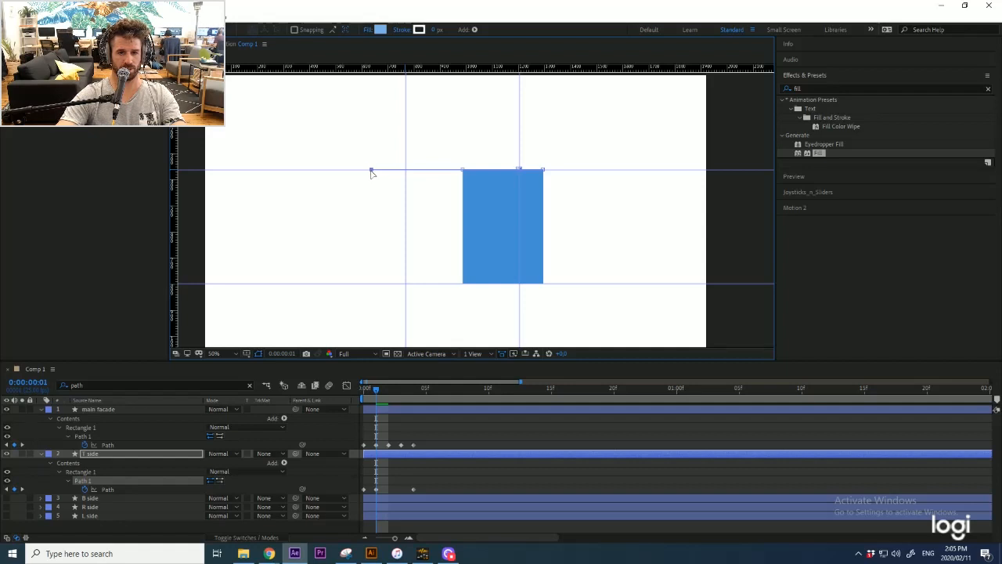
pyautogui.moveTo(519, 170); pyautogui.dragTo(485, 170)
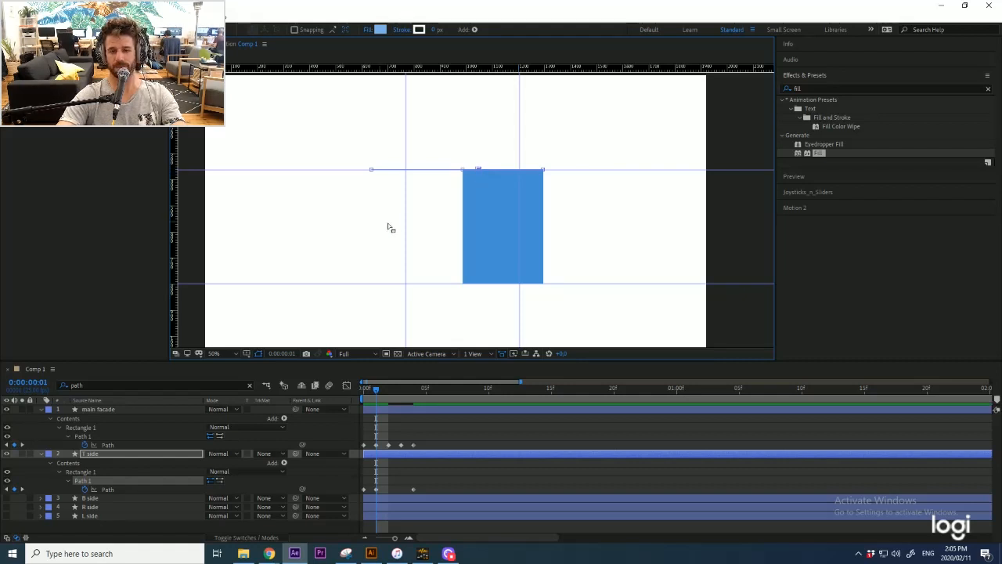
# Step: Copy the T side's frame 1 path keyframe to frame 2
pyautogui.moveTo(376, 391)
pyautogui.mouseDown()
pyautogui.moveTo(367, 397)
pyautogui.moveTo(381, 400)
pyautogui.moveTo(365, 399)
pyautogui.moveTo(387, 401)
pyautogui.mouseUp()
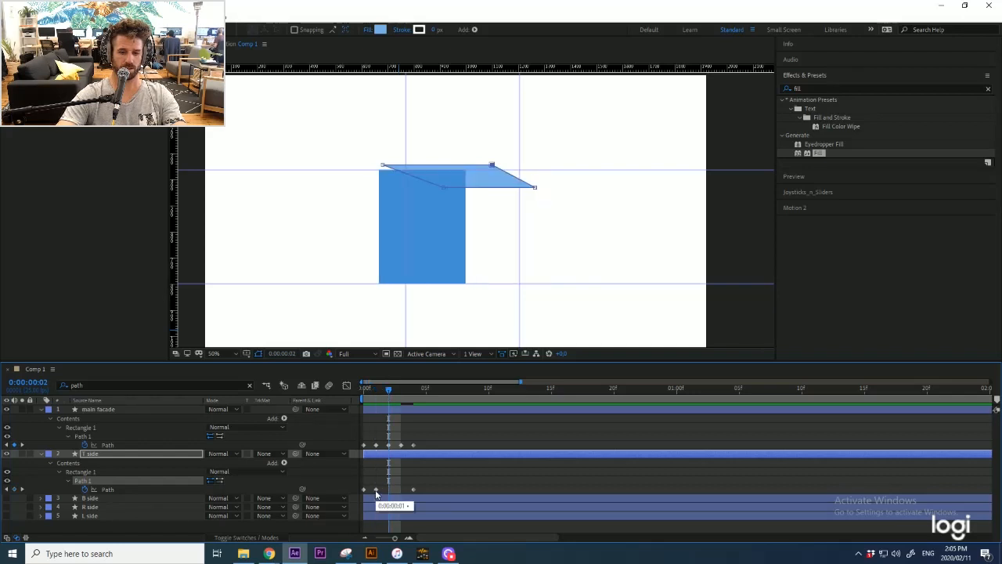
pyautogui.click(376, 490)
pyautogui.hotkey('ctrl', 'c')
pyautogui.hotkey('ctrl', 'v')
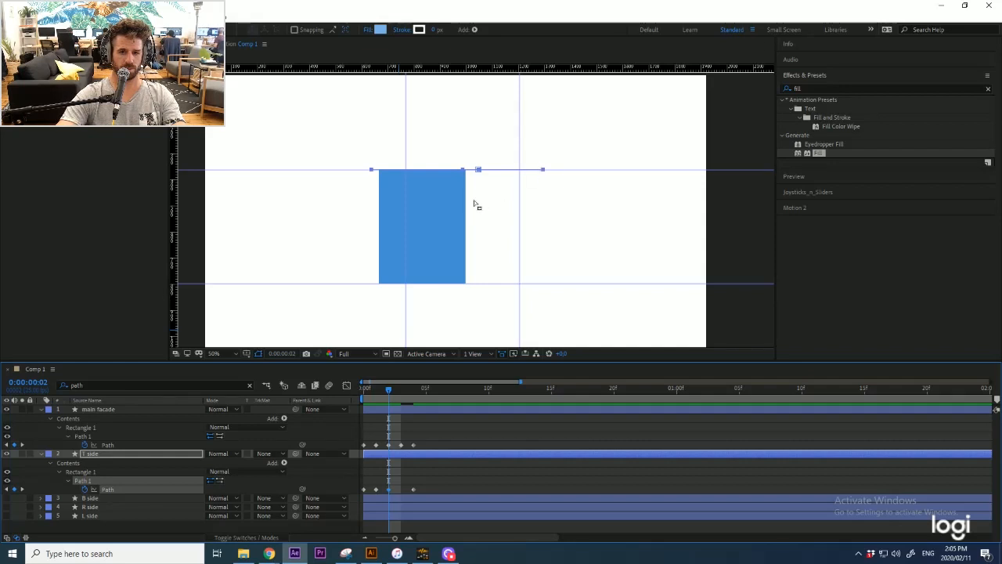
pyautogui.press('pageup')
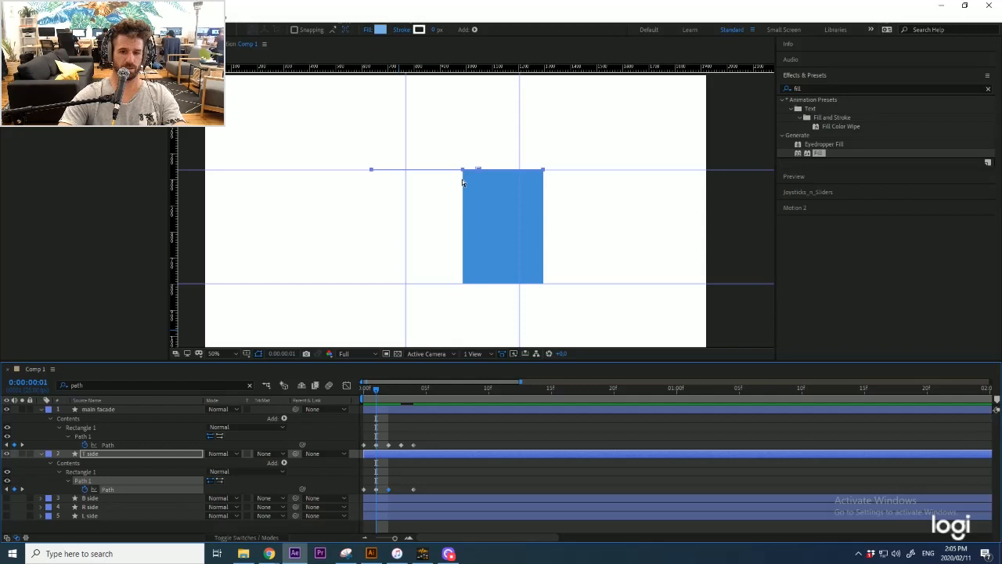
pyautogui.press('pagedown')
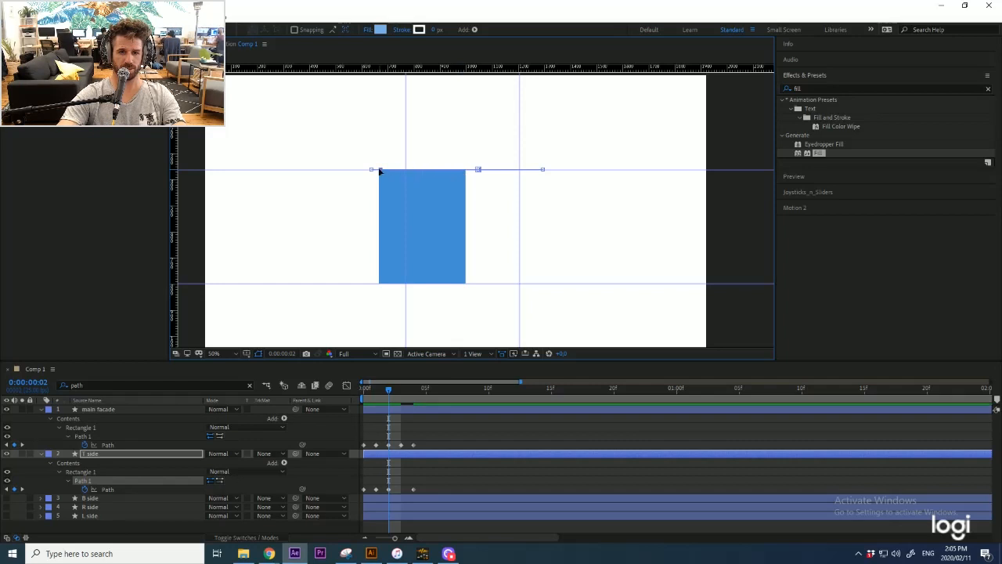
# Step: At frame 2, align the T side path's bottom corners with the facade's top-left and top-right corners
pyautogui.scroll(6, 380, 172)
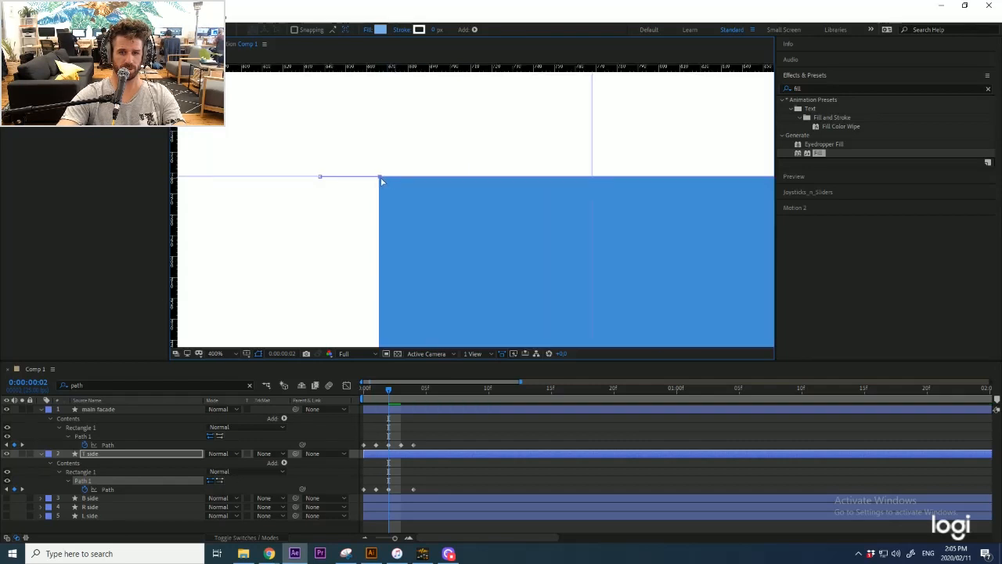
pyautogui.scroll(-4, 426, 179)
pyautogui.moveTo(528, 221); pyautogui.dragTo(384, 190)
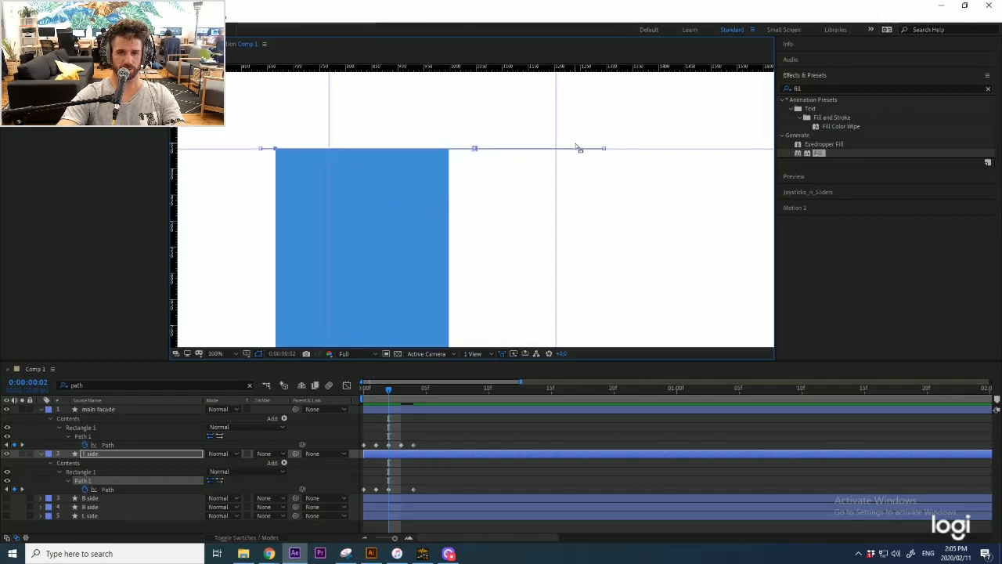
pyautogui.moveTo(597, 151); pyautogui.dragTo(458, 155)
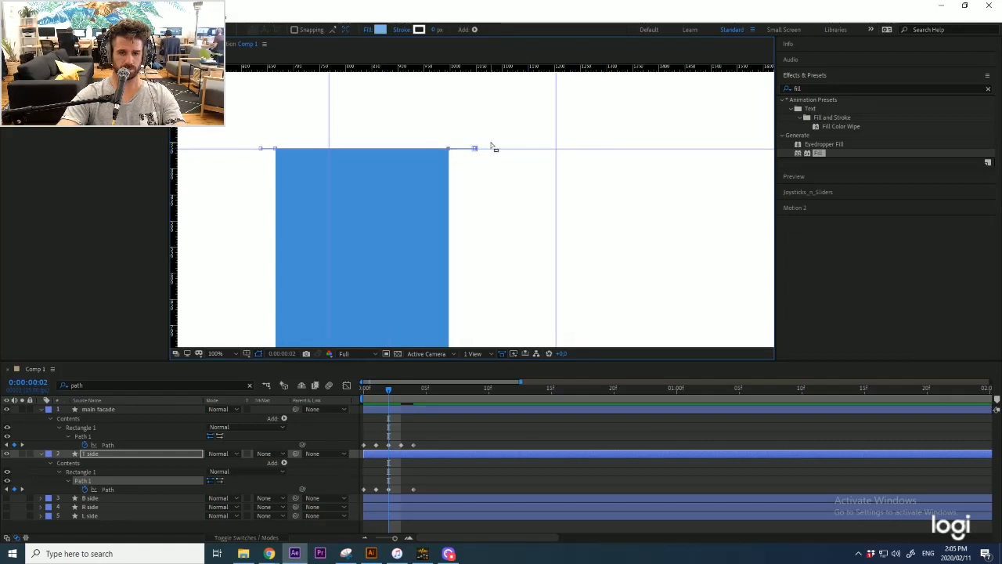
# Step: At frame 2, slide the T side path's upper two corners right along the top guide, offset to the facade's right
pyautogui.moveTo(475, 150); pyautogui.dragTo(624, 150)
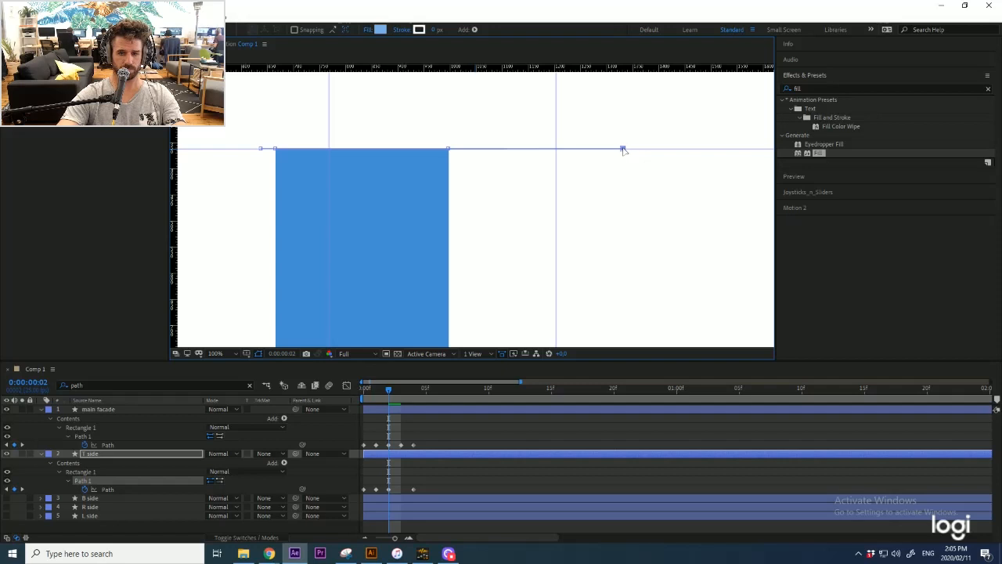
pyautogui.moveTo(260, 149); pyautogui.dragTo(412, 151)
pyautogui.scroll(-1, 431, 164)
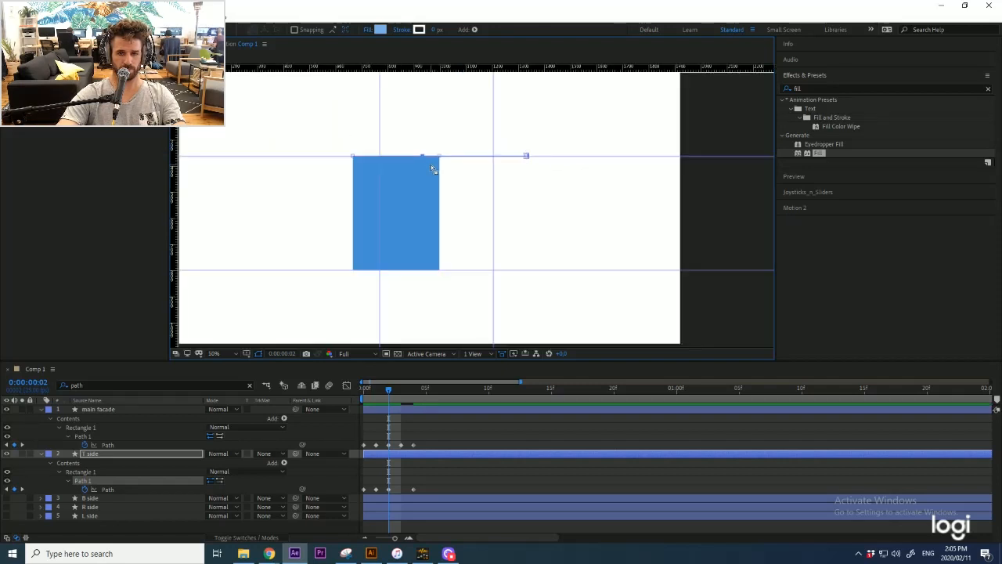
pyautogui.moveTo(527, 157); pyautogui.dragTo(520, 159)
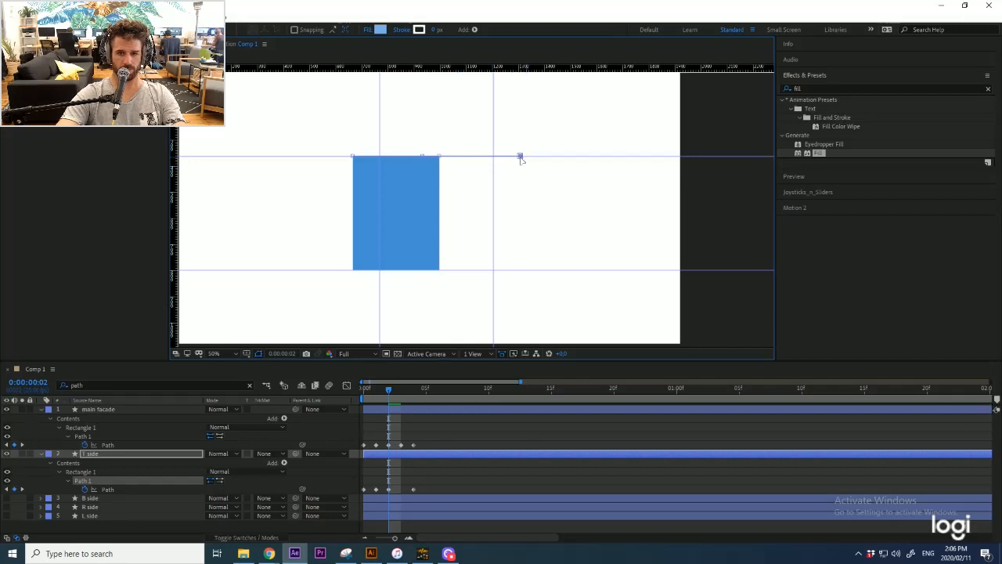
pyautogui.scroll(1, 442, 155)
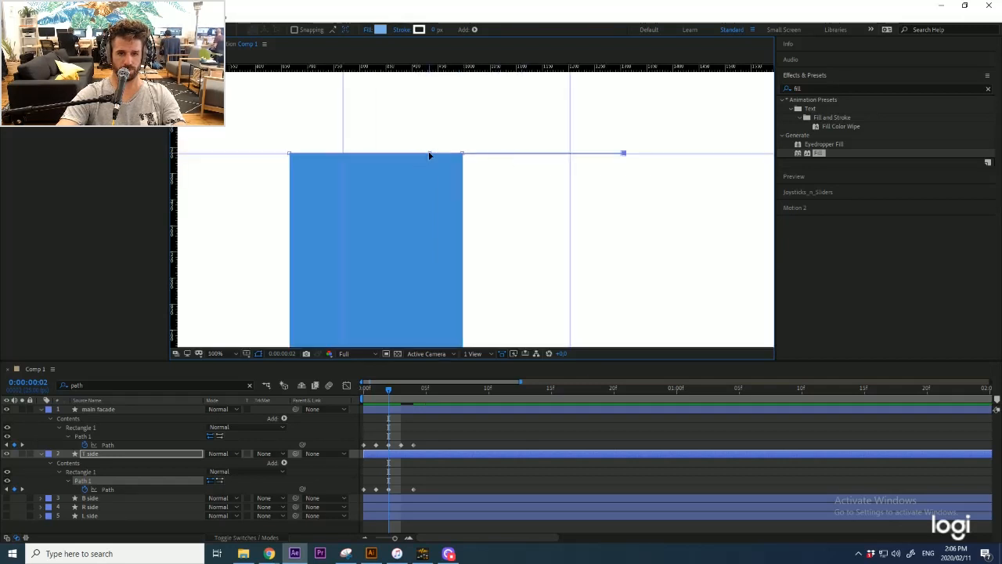
pyautogui.moveTo(456, 233); pyautogui.dragTo(465, 188)
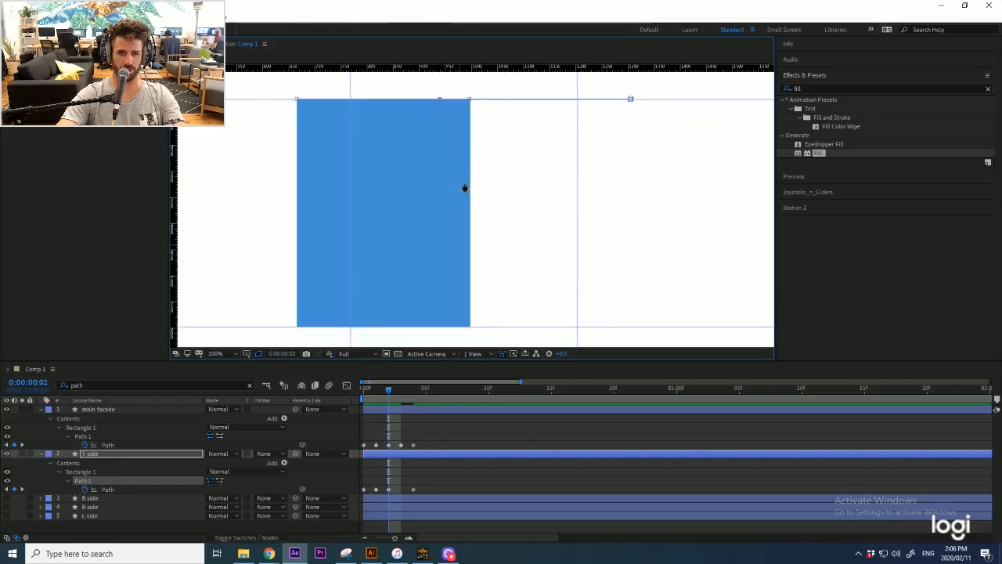
# Step: Copy the T side's frame 4 path keyframe to frame 3
pyautogui.press('pagedown')
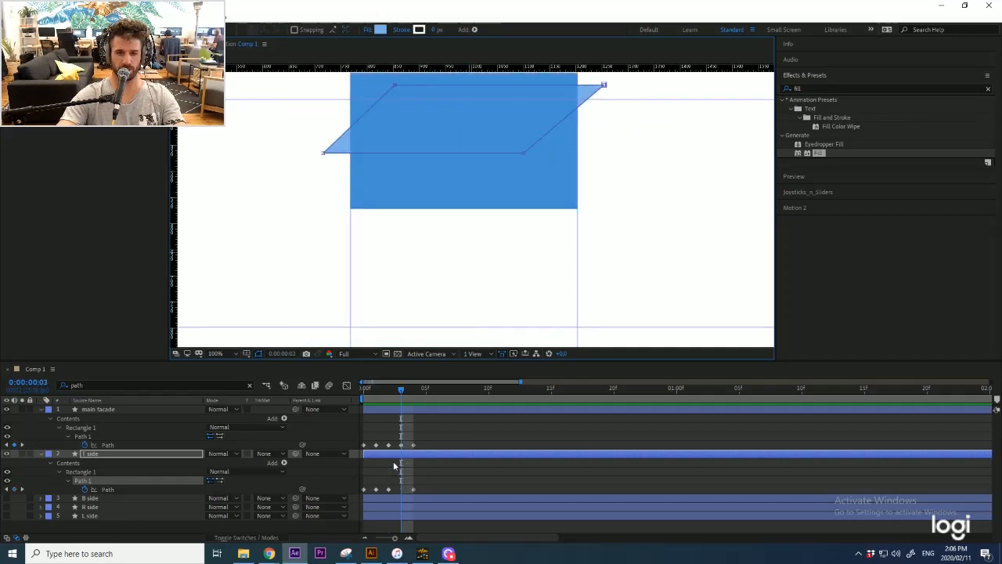
pyautogui.moveTo(535, 201); pyautogui.dragTo(539, 252)
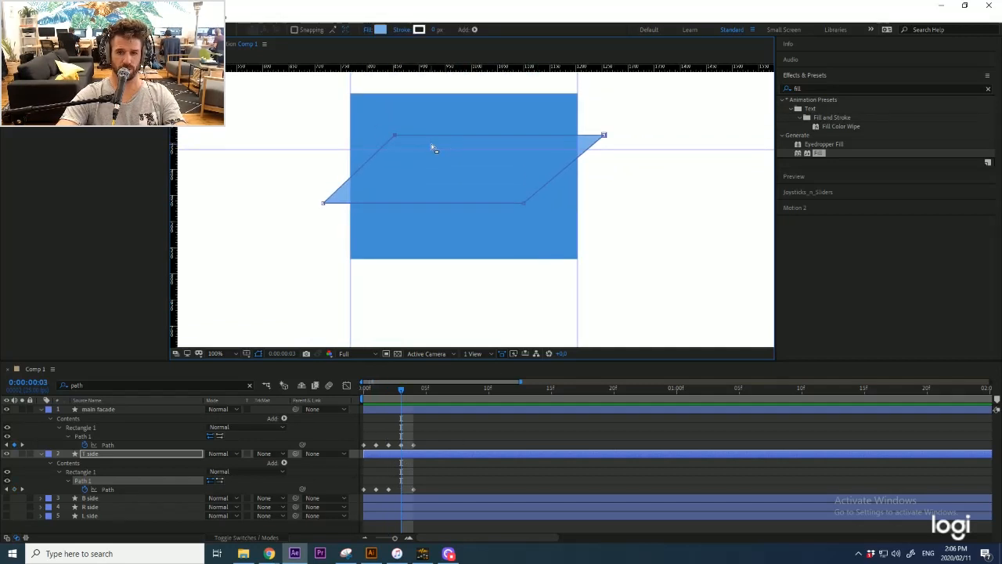
pyautogui.click(413, 489)
pyautogui.hotkey('ctrl', 'c')
pyautogui.hotkey('ctrl', 'v')
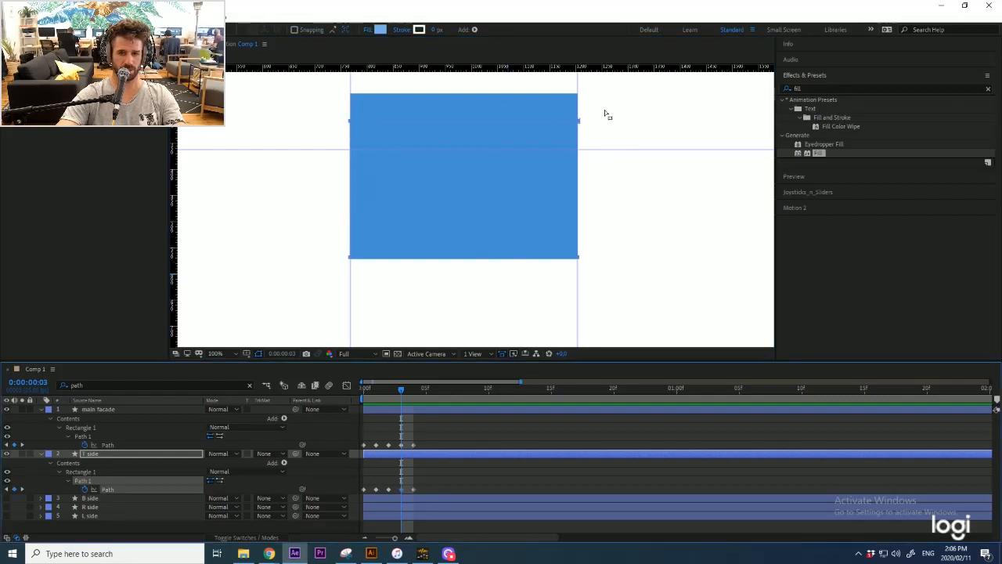
# Step: At frame 3, lower the T side path's upper edge behind the facade and align its lower edge with the facade's top edge
pyautogui.moveTo(604, 112); pyautogui.dragTo(295, 149)
pyautogui.moveTo(350, 124); pyautogui.dragTo(351, 187)
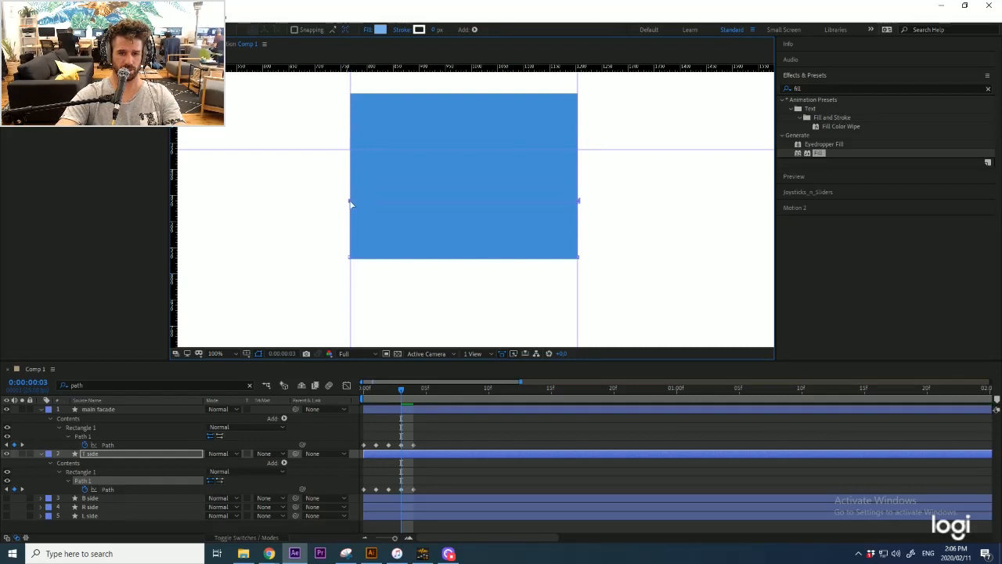
pyautogui.moveTo(325, 242); pyautogui.dragTo(648, 275)
pyautogui.moveTo(578, 258); pyautogui.dragTo(609, 113)
pyautogui.scroll(6, 582, 99)
pyautogui.scroll(-8, 569, 135)
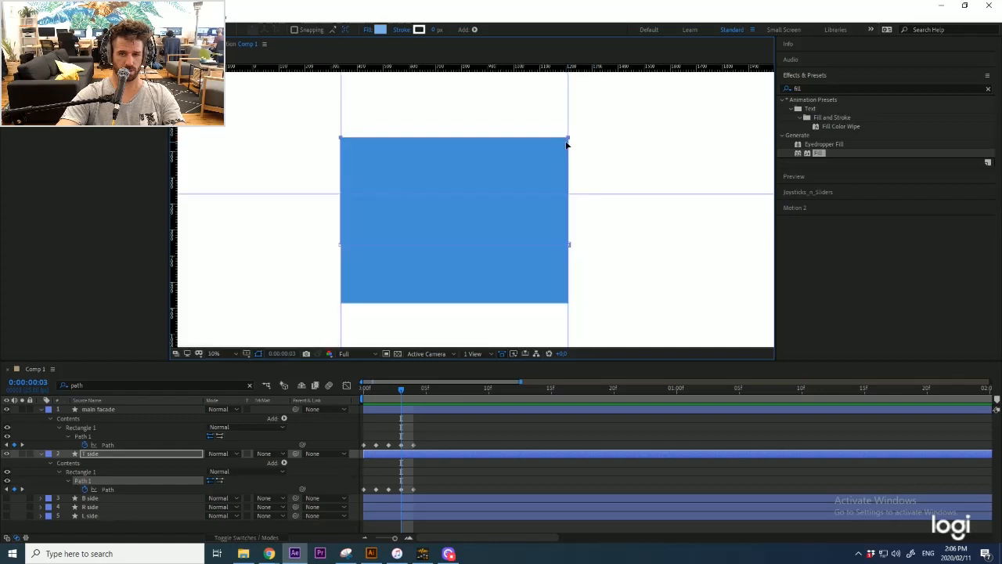
# Step: Create a joystick controller from the main facade and T side layers, keeping the default name JoyStkCtrl01
pyautogui.click(449, 427)
pyautogui.click(441, 452)
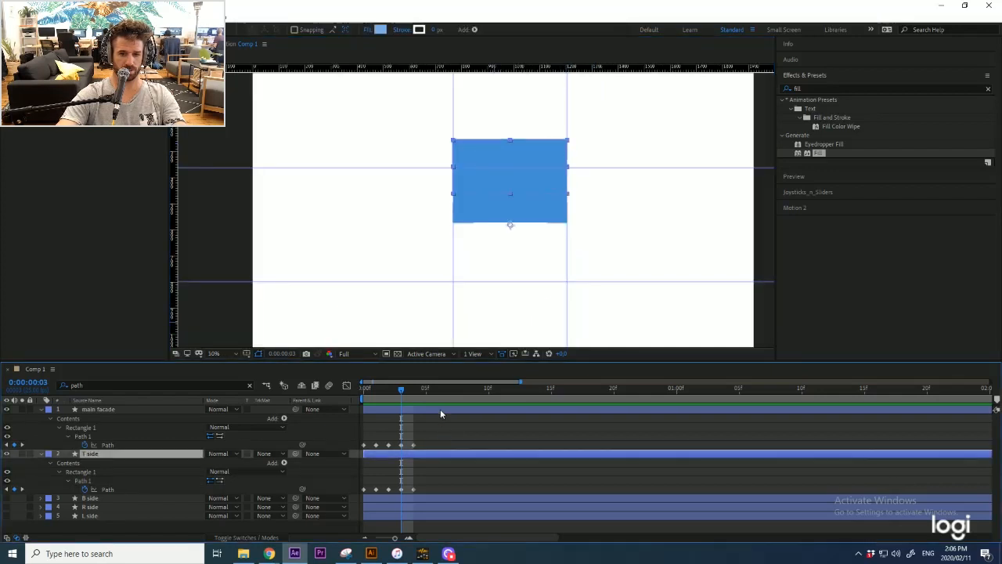
pyautogui.keyDown('shift'); pyautogui.click(440, 410); pyautogui.keyUp('shift')
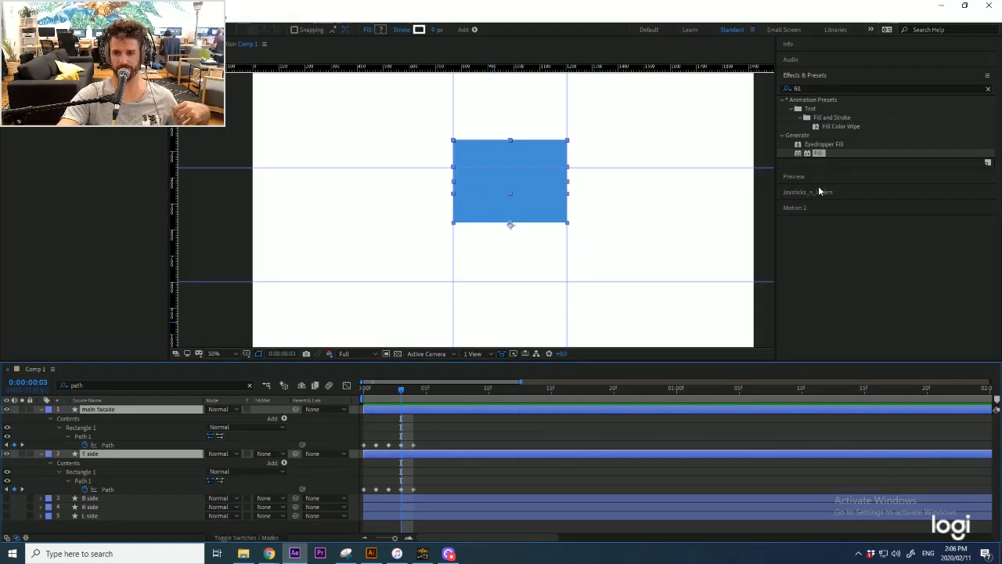
pyautogui.click(802, 74)
pyautogui.click(805, 105)
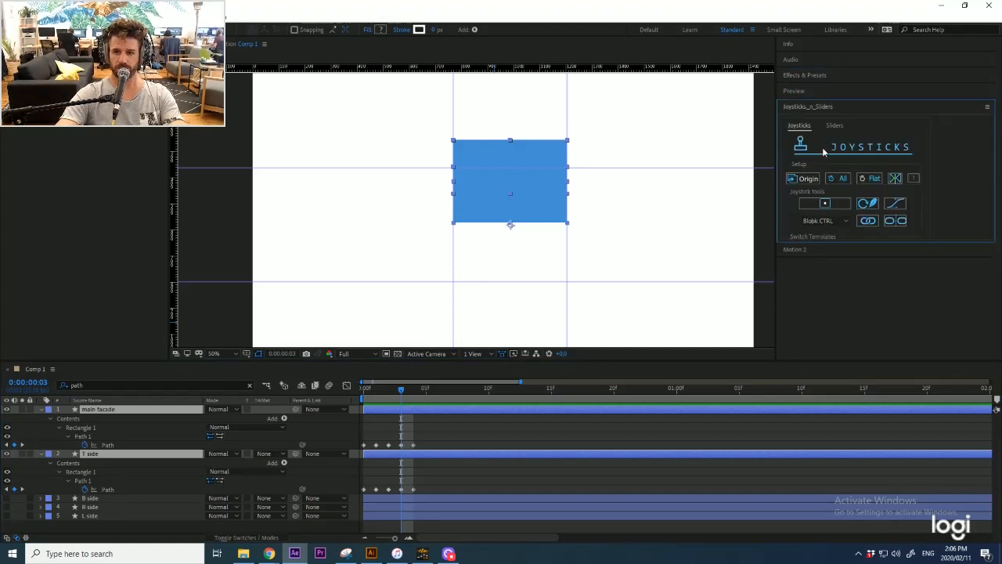
pyautogui.click(821, 208)
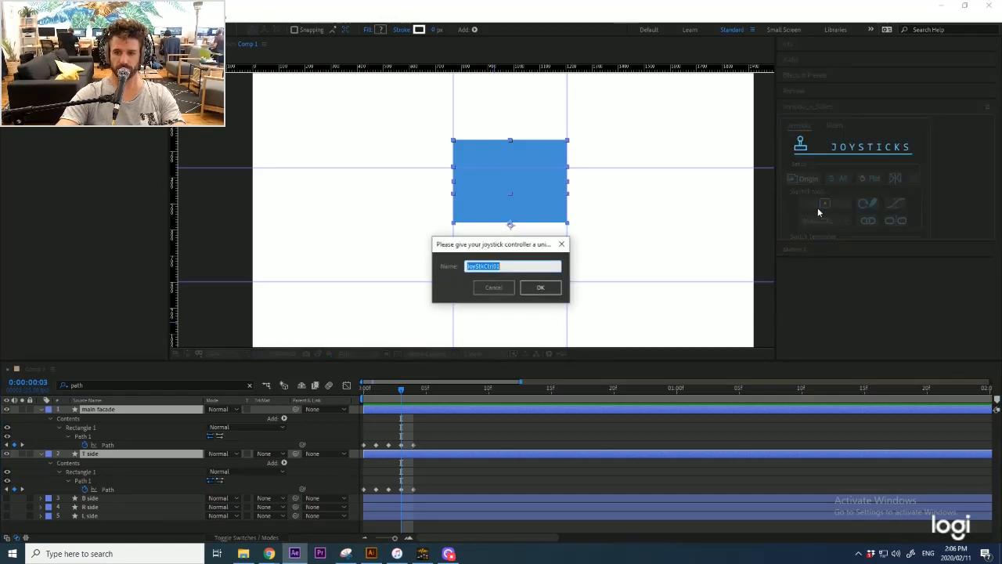
pyautogui.click(493, 288)
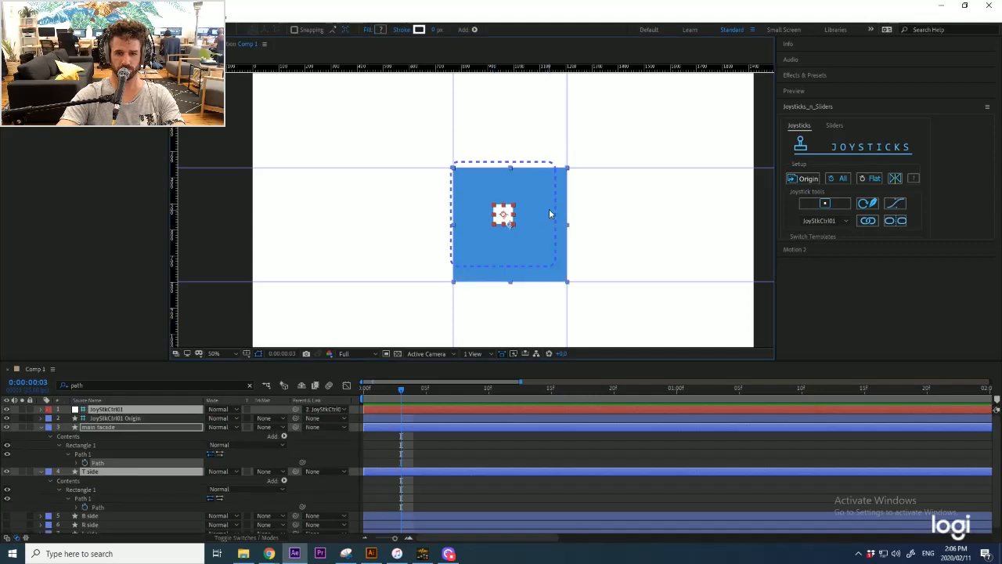
# Step: Move the joystick beside the facade to test the rig, and undo its creation to restore the path keyframes
pyautogui.moveTo(542, 180); pyautogui.dragTo(642, 215)
pyautogui.click(726, 224)
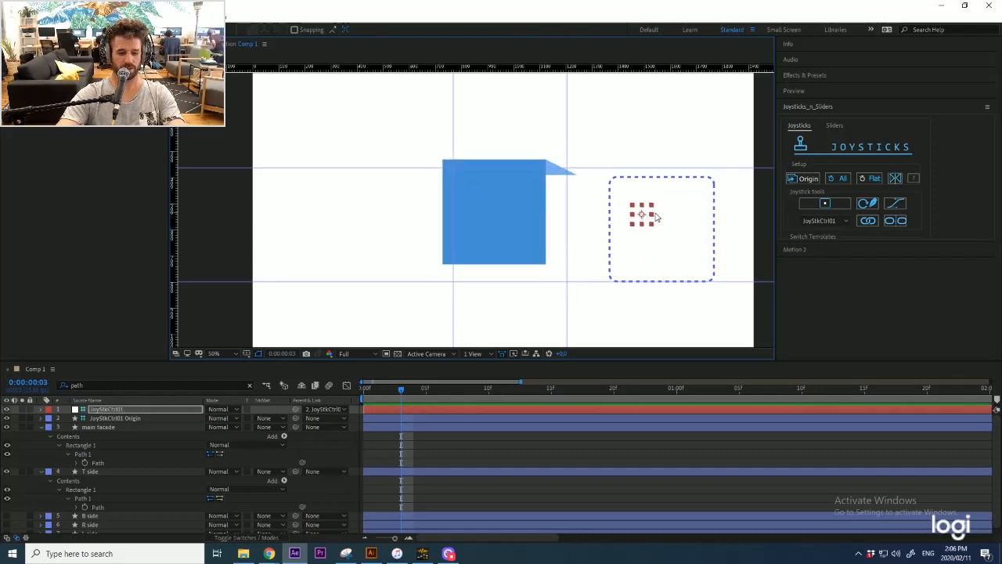
pyautogui.hotkey('ctrl', 'z')
pyautogui.hotkey('ctrl', 'z')
pyautogui.hotkey('ctrl', 'z')
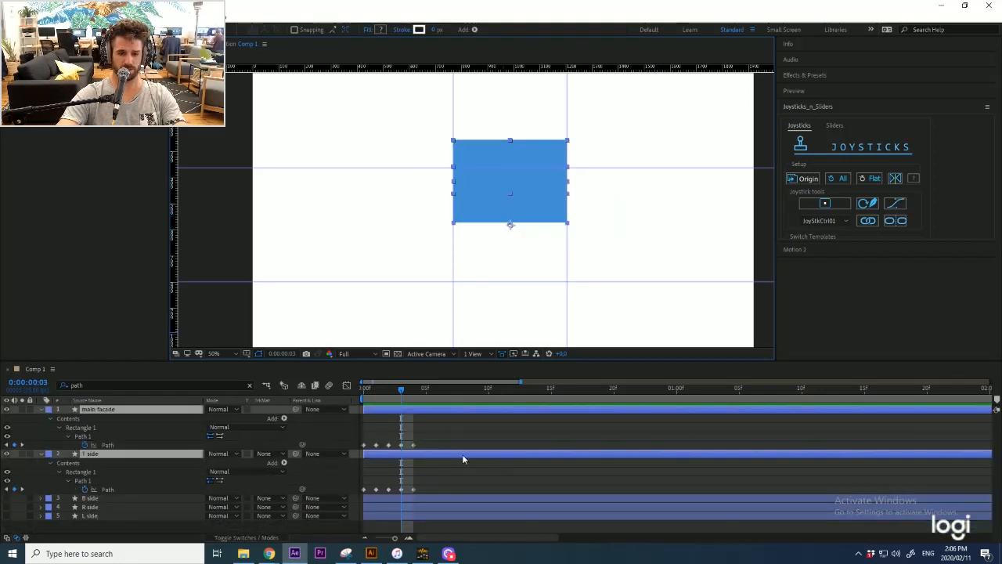
# Step: At frame 0, show the B, R and L side layers and move L side directly above T side in the layer stack
pyautogui.click(456, 441)
pyautogui.click(363, 389)
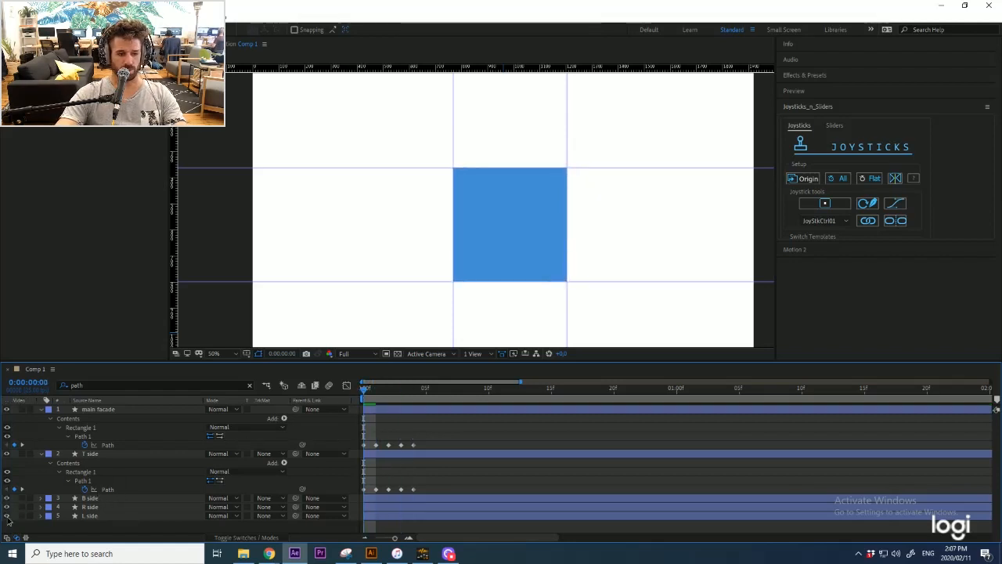
pyautogui.click(85, 516)
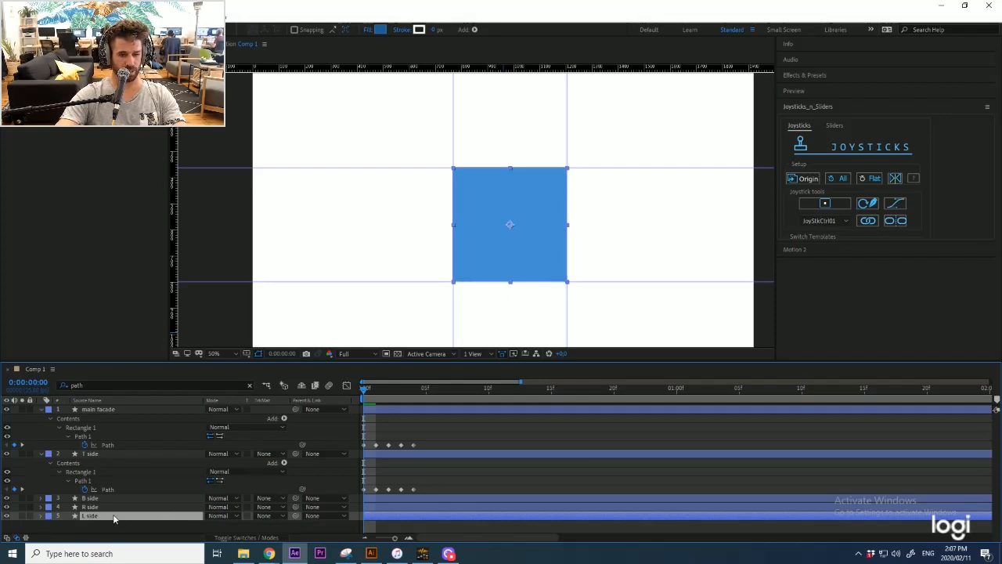
pyautogui.moveTo(114, 518); pyautogui.dragTo(152, 454)
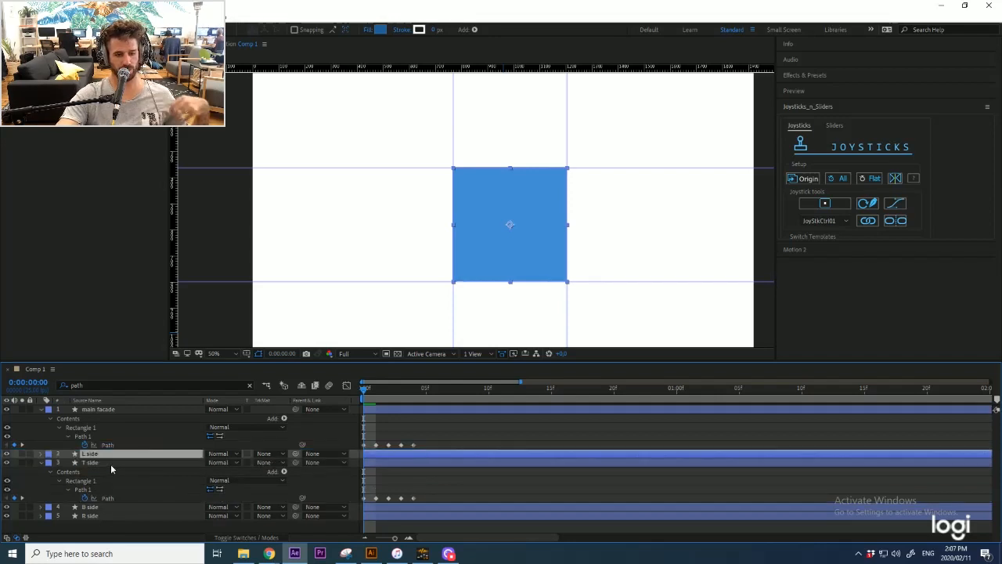
# Step: At frame 0, keyframe the L side's path and bring its right corners in close to the left guide
pyautogui.click(40, 453)
pyautogui.click(82, 480)
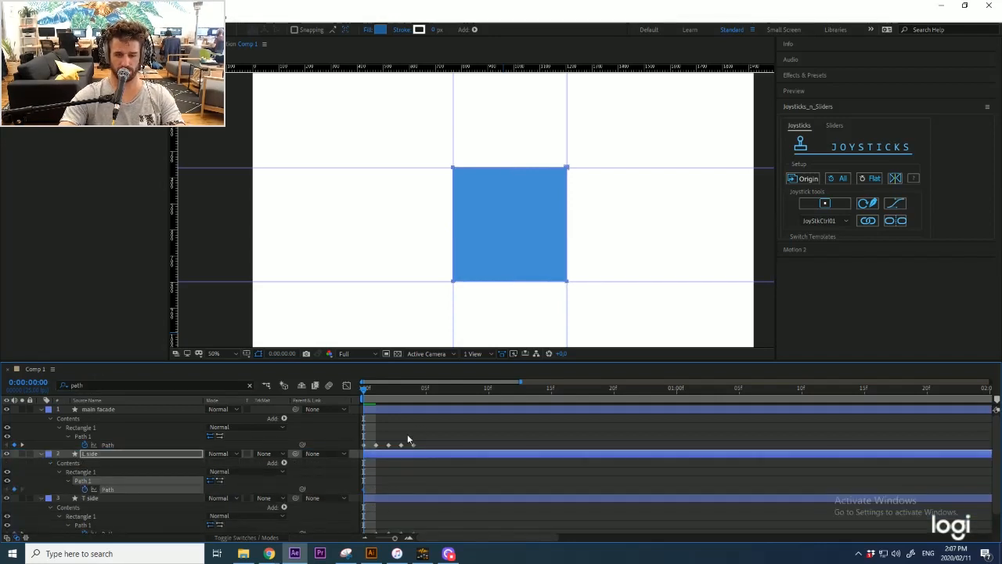
pyautogui.scroll(6, 462, 282)
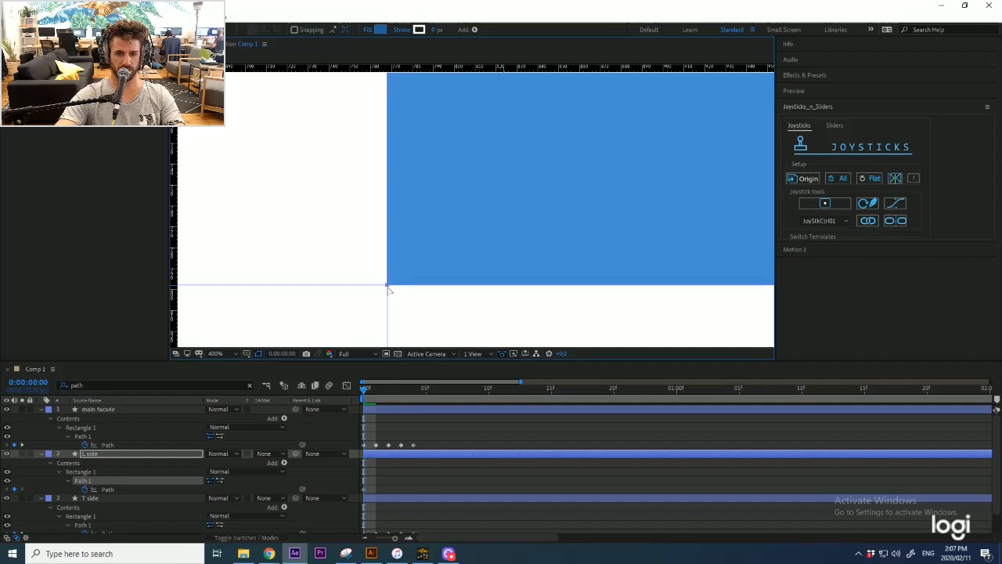
pyautogui.scroll(-4, 387, 287)
# Step: Go to frame 1 and hide the T, B and R side layers, leaving the L side shown with the main facade
pyautogui.click(375, 389)
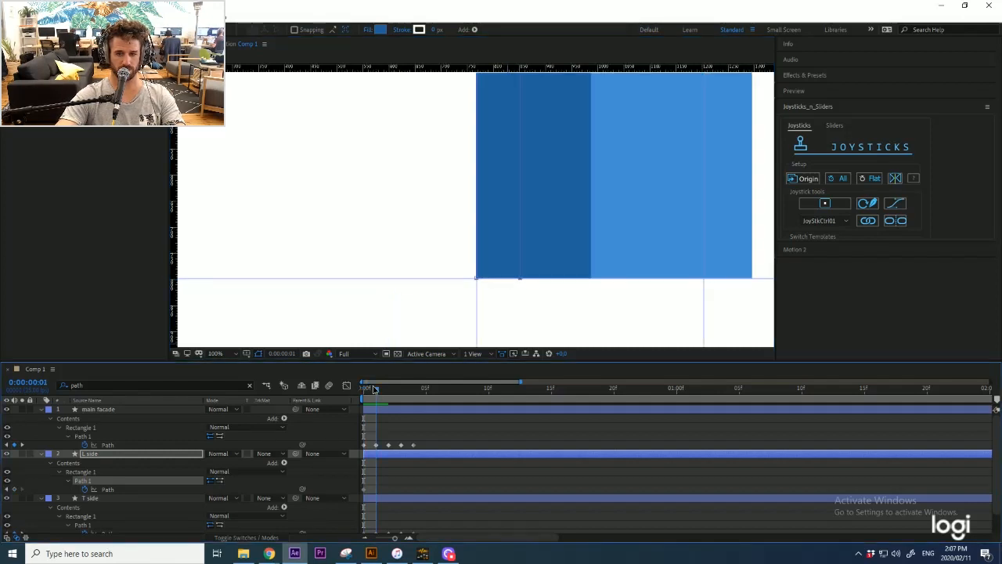
pyautogui.moveTo(492, 236); pyautogui.dragTo(358, 289)
pyautogui.click(100, 455)
pyautogui.scroll(-2, 109, 440)
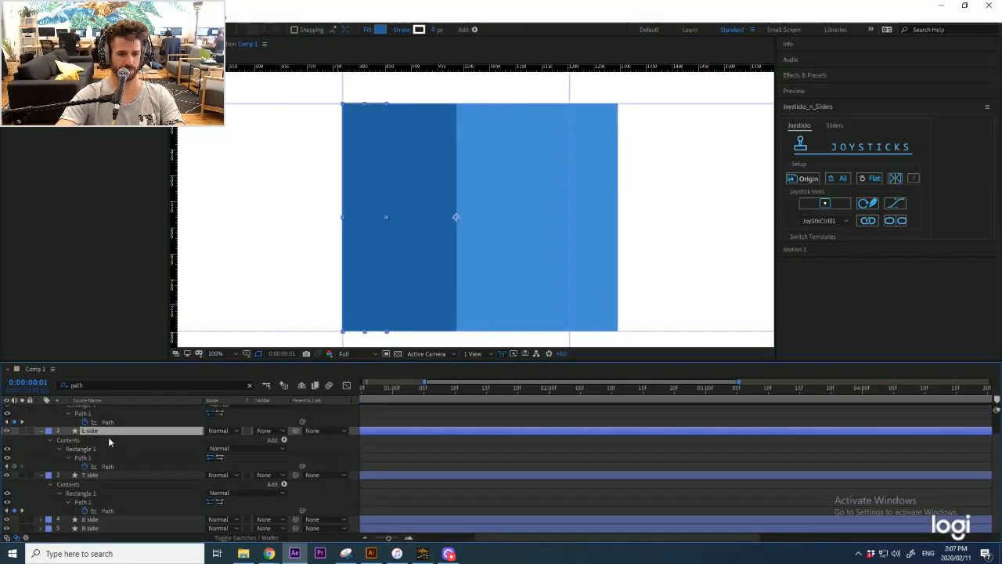
pyautogui.scroll(2, 98, 452)
pyautogui.scroll(-2, 788, 443)
pyautogui.hscroll(-3, 787, 443)
pyautogui.click(788, 443)
pyautogui.click(40, 431)
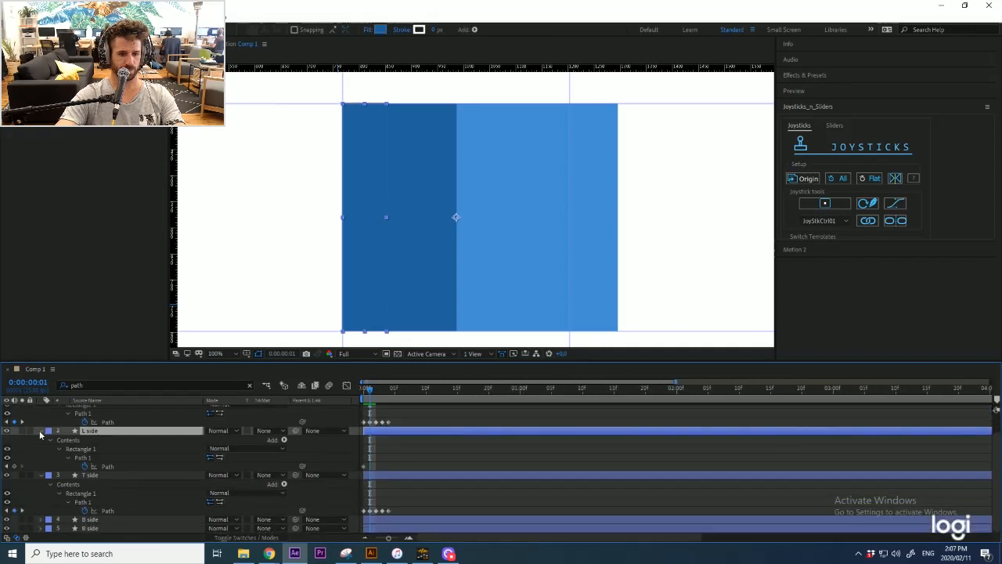
pyautogui.click(7, 432)
pyautogui.moveTo(8, 501); pyautogui.dragTo(6, 532)
pyautogui.click(416, 478)
pyautogui.click(419, 431)
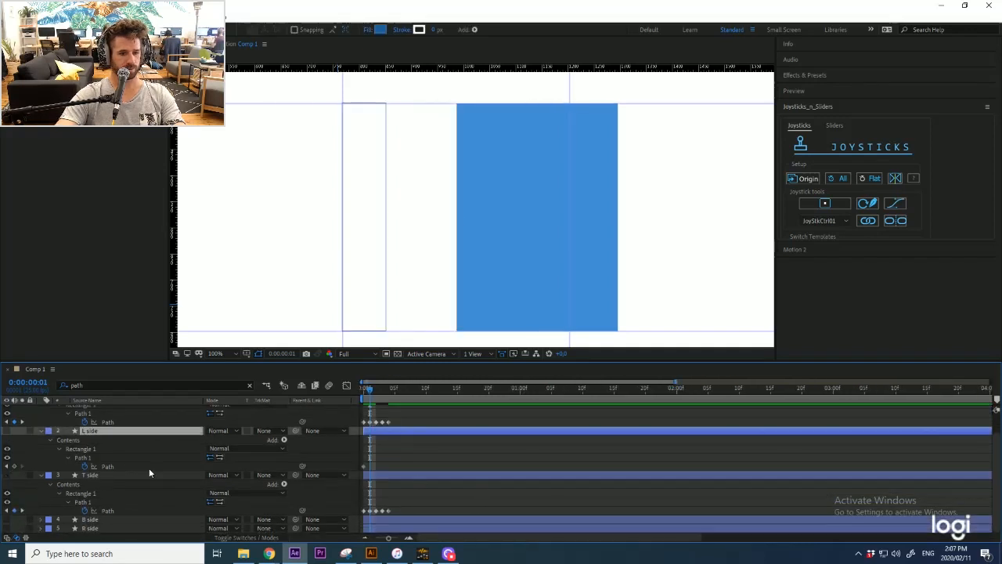
pyautogui.click(7, 431)
# Step: Shift the L side's path keyframe from frame 0 to frame 1 and move its right corners onto the facade's left edge
pyautogui.click(108, 467)
pyautogui.moveTo(364, 467); pyautogui.dragTo(371, 467)
pyautogui.moveTo(402, 87); pyautogui.dragTo(376, 345)
pyautogui.moveTo(388, 303); pyautogui.dragTo(409, 292)
pyautogui.scroll(3, 463, 303)
pyautogui.scroll(1, 430, 435)
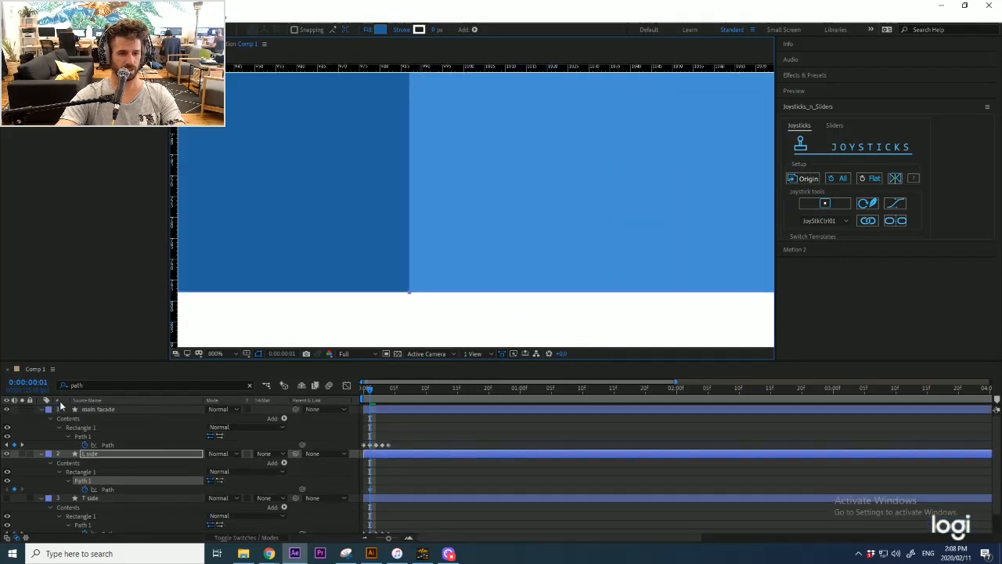
# Step: Show the T side layer again and select it to reveal its outline at frame 1
pyautogui.click(92, 498)
pyautogui.click(7, 498)
pyautogui.scroll(-2, 379, 265)
pyautogui.scroll(-1, 380, 268)
pyautogui.moveTo(280, 256); pyautogui.dragTo(373, 305)
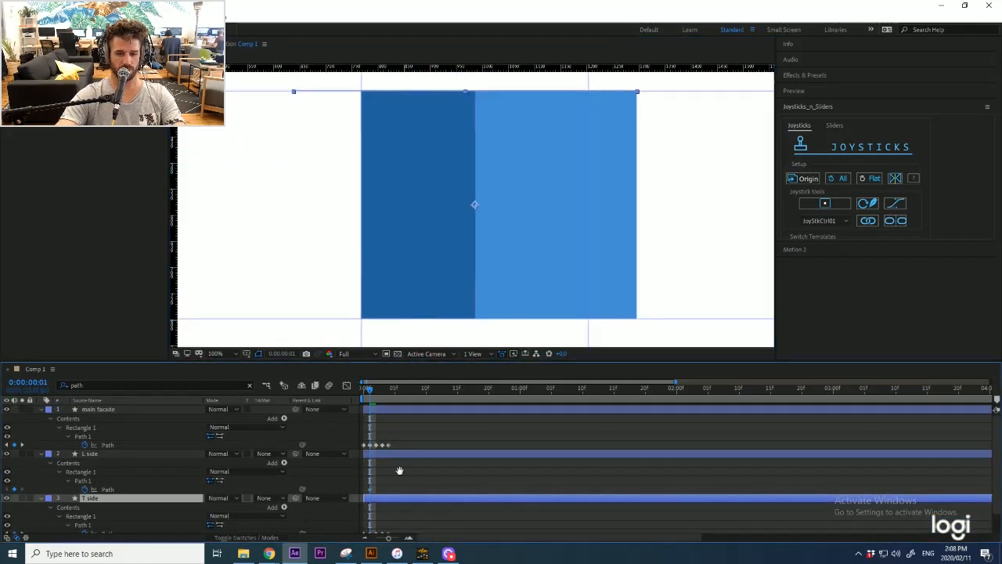
pyautogui.click(400, 455)
pyautogui.click(108, 489)
pyautogui.moveTo(338, 78); pyautogui.dragTo(376, 327)
pyautogui.click(145, 418)
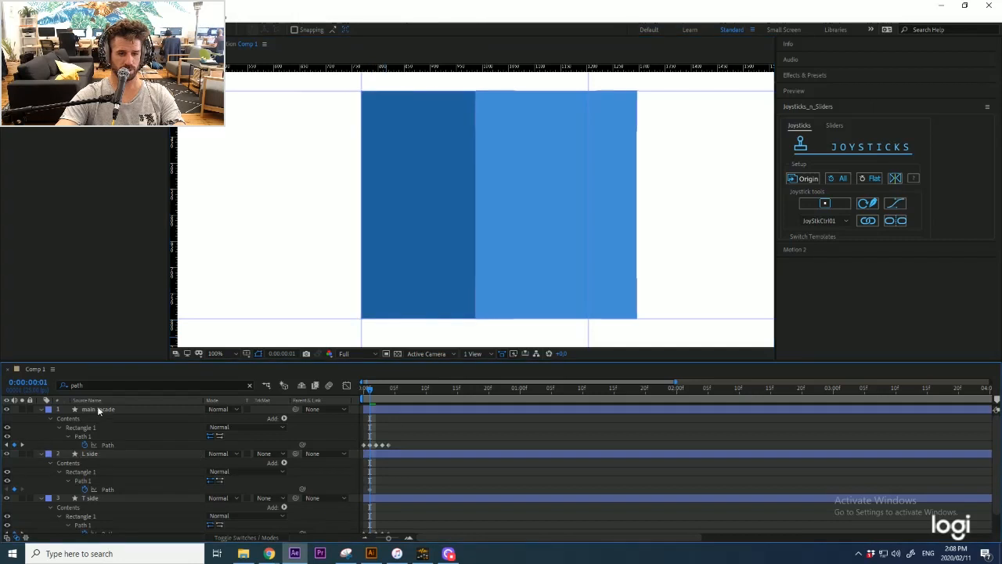
# Step: Add a vertical guide at the T side's outer left corner at frame 1
pyautogui.click(91, 498)
pyautogui.moveTo(174, 172); pyautogui.dragTo(295, 134)
pyautogui.scroll(3, 293, 99)
pyautogui.scroll(-3, 295, 134)
pyautogui.moveTo(399, 270); pyautogui.dragTo(417, 216)
pyautogui.click(435, 220)
# Step: At frame 1, move the L side's two left corners out to the new vertical guide
pyautogui.click(108, 490)
pyautogui.moveTo(365, 77); pyautogui.dragTo(310, 307)
pyautogui.scroll(4, 310, 307)
pyautogui.scroll(-6, 310, 299)
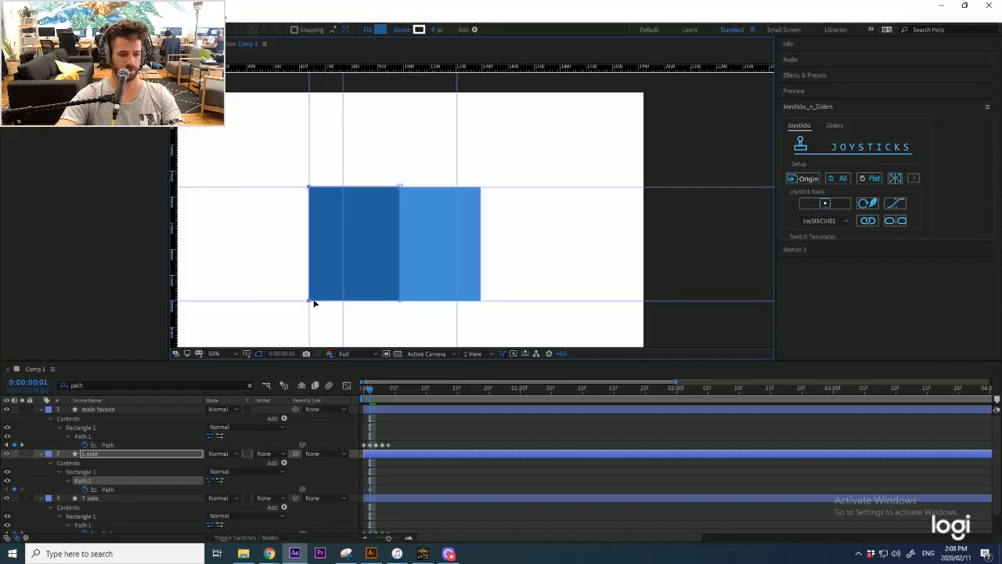
# Step: At frame 0, keyframe the L side collapsed by moving its right and left corners onto the facade's left edge
pyautogui.scroll(-1, 352, 280)
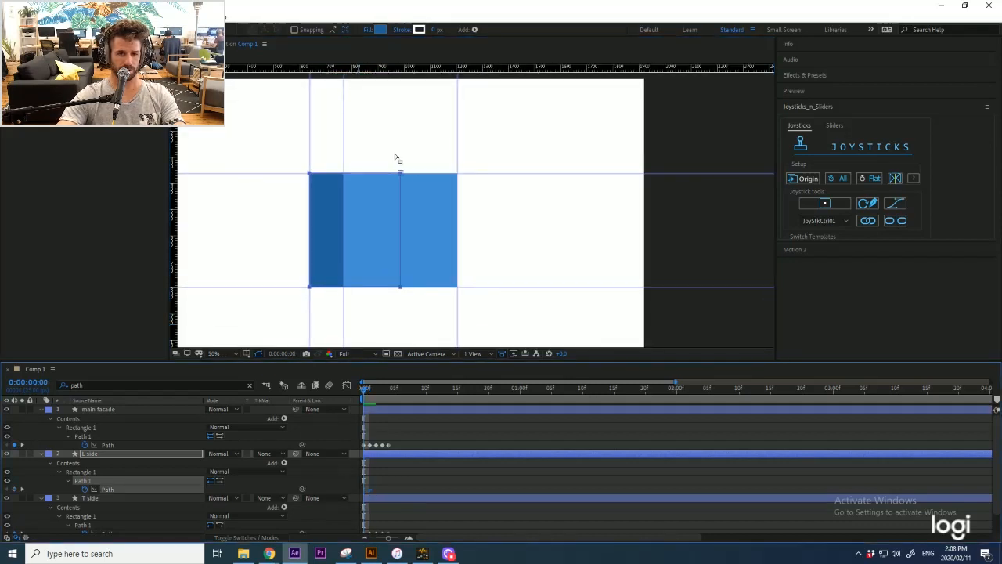
pyautogui.moveTo(395, 156); pyautogui.dragTo(408, 294)
pyautogui.moveTo(399, 287); pyautogui.dragTo(335, 284)
pyautogui.scroll(3, 346, 288)
pyautogui.scroll(-3, 334, 284)
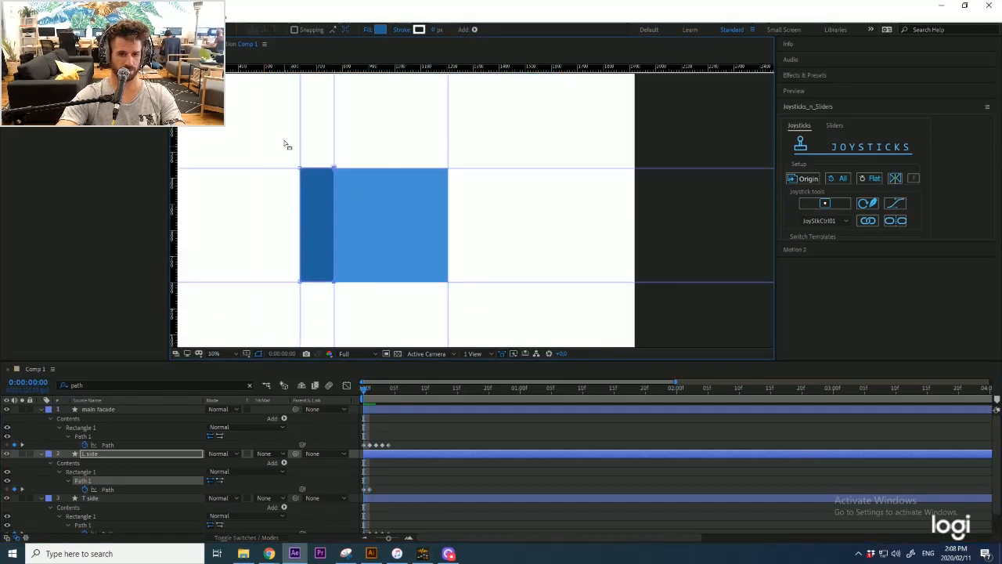
pyautogui.moveTo(285, 143); pyautogui.dragTo(306, 290)
pyautogui.scroll(3, 300, 279)
pyautogui.moveTo(294, 331); pyautogui.dragTo(564, 332)
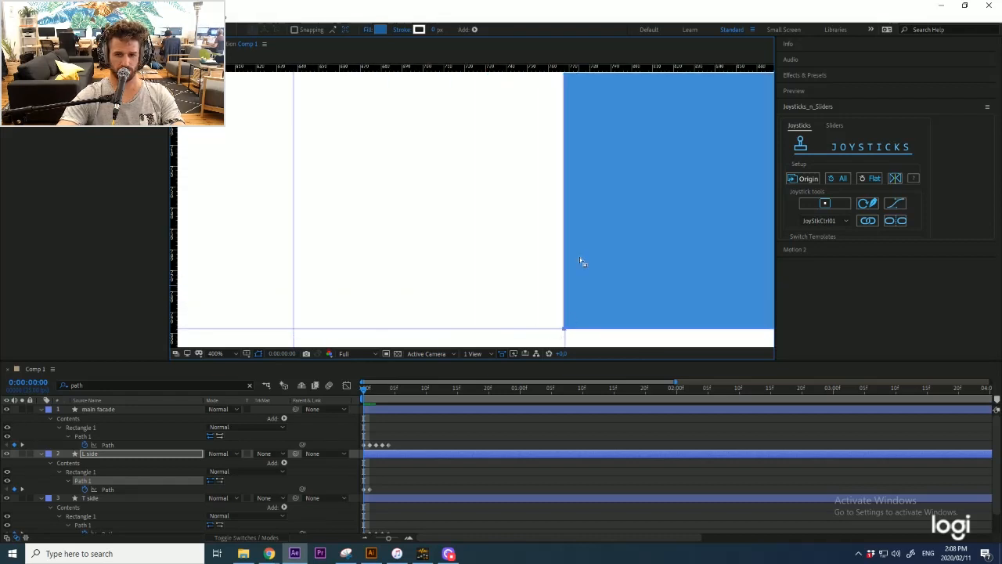
pyautogui.scroll(-6, 579, 262)
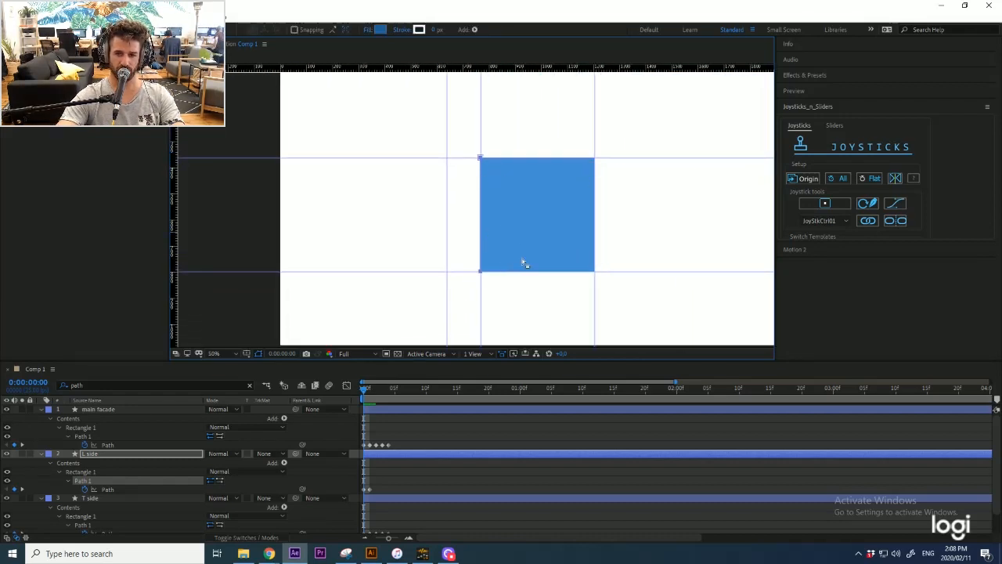
# Step: At frame 2, place vertical guides at the T side's front-left and rear-left corners
pyautogui.moveTo(364, 389)
pyautogui.mouseDown()
pyautogui.moveTo(386, 389)
pyautogui.moveTo(376, 389)
pyautogui.mouseUp()
pyautogui.click(108, 498)
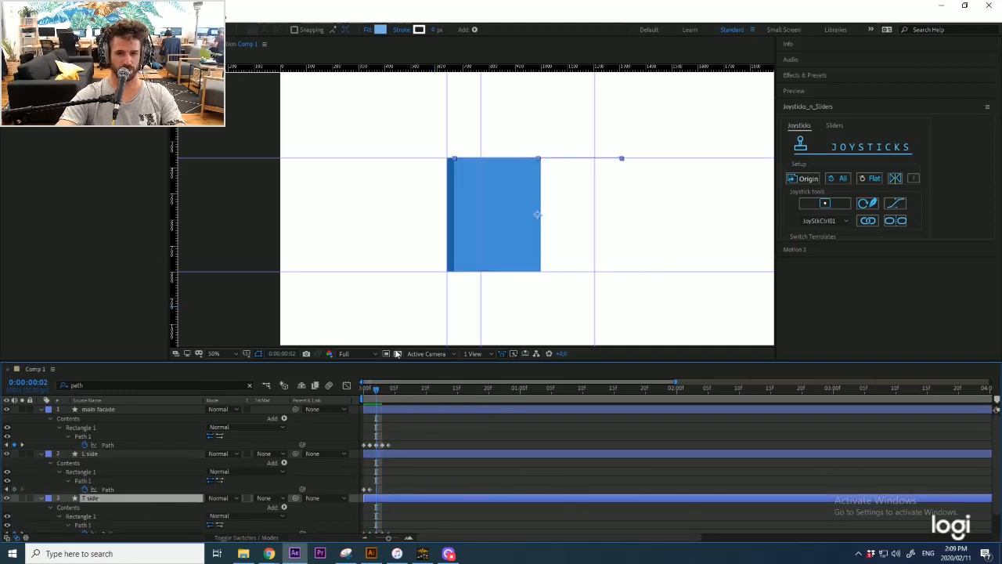
pyautogui.click(111, 524)
pyautogui.scroll(-2, 112, 523)
pyautogui.click(109, 511)
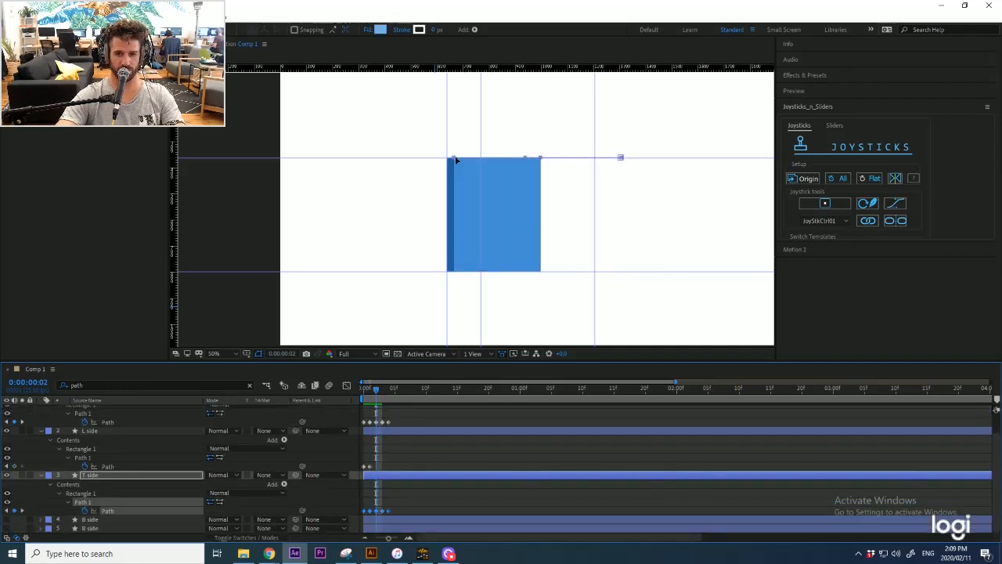
pyautogui.scroll(6, 462, 141)
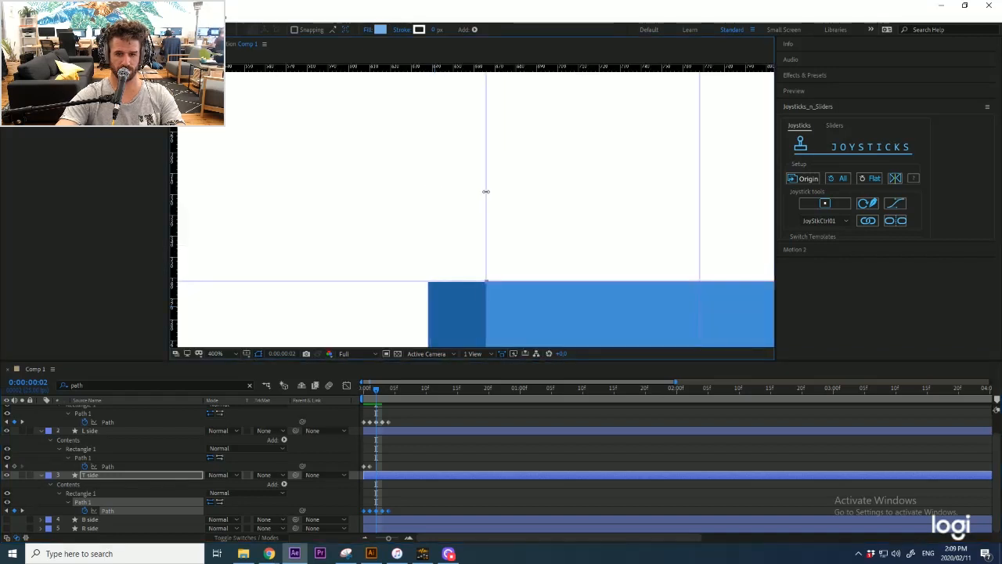
pyautogui.scroll(-6, 454, 198)
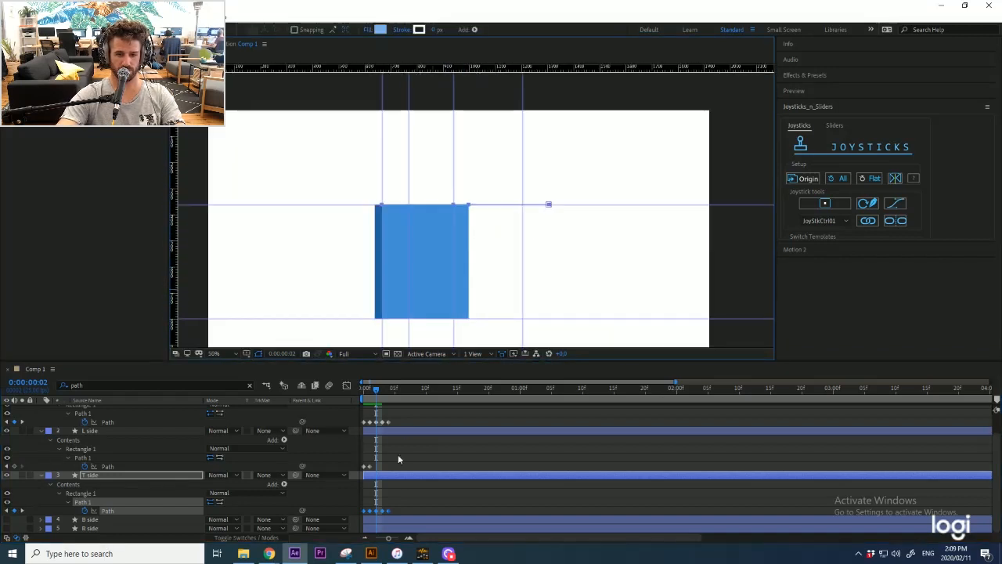
# Step: At frame 2, move the L side's two right corners to the guide on the facade's left edge
pyautogui.click(119, 467)
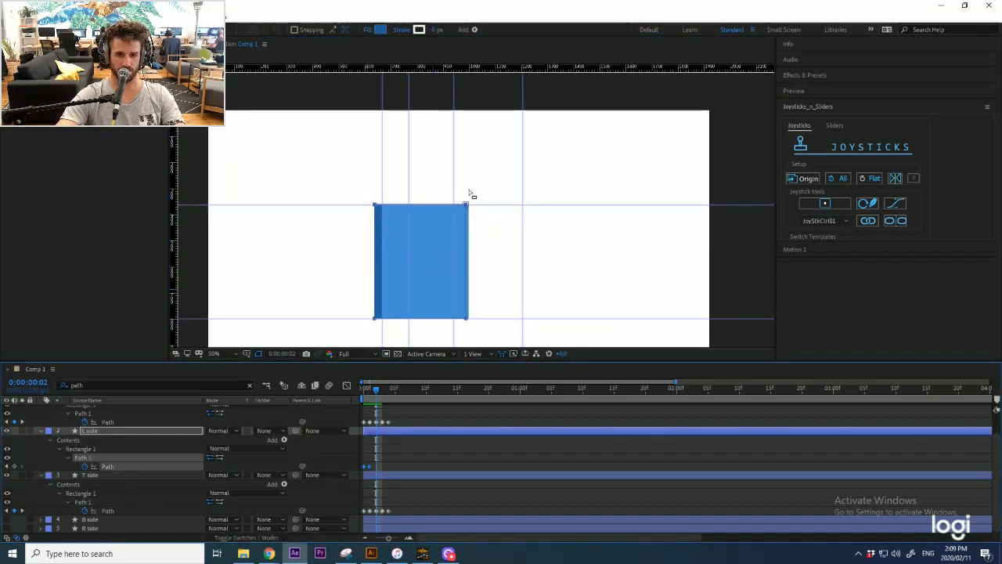
pyautogui.moveTo(472, 193); pyautogui.dragTo(389, 317)
pyautogui.scroll(6, 389, 320)
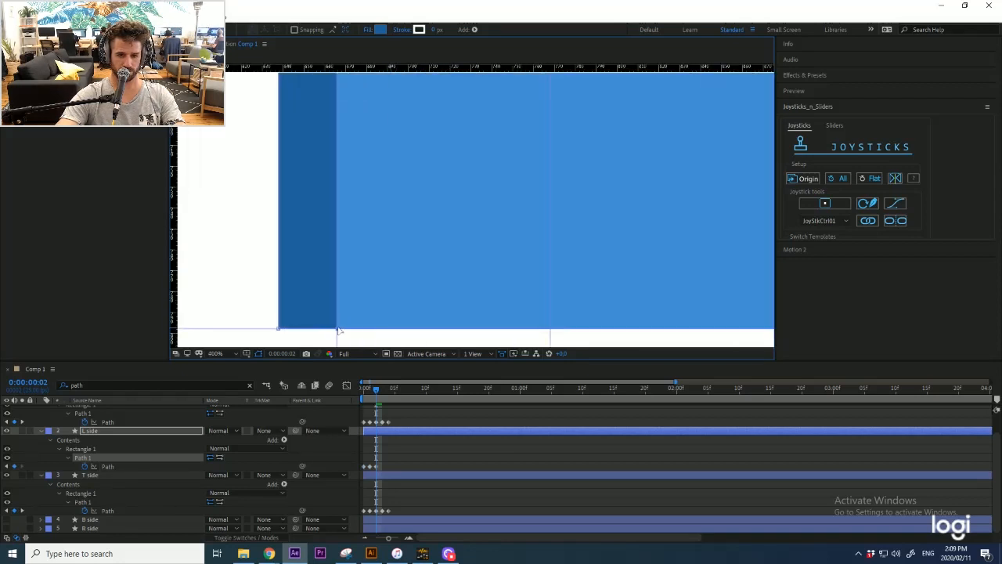
pyautogui.rightClick(349, 332)
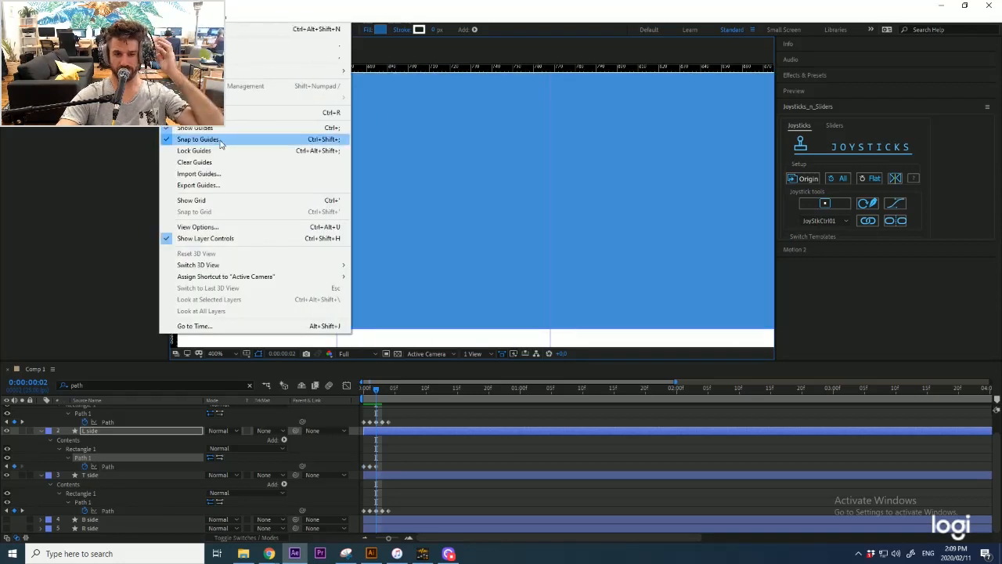
pyautogui.click(170, 17)
# Step: At frame 2, move the L side's outer left corners behind the facade to the guide at the T side's rear-left corner
pyautogui.scroll(-2, 365, 152)
pyautogui.moveTo(387, 106); pyautogui.dragTo(344, 211)
pyautogui.moveTo(288, 87); pyautogui.dragTo(459, 304)
pyautogui.scroll(4, 459, 304)
pyautogui.scroll(-5, 443, 280)
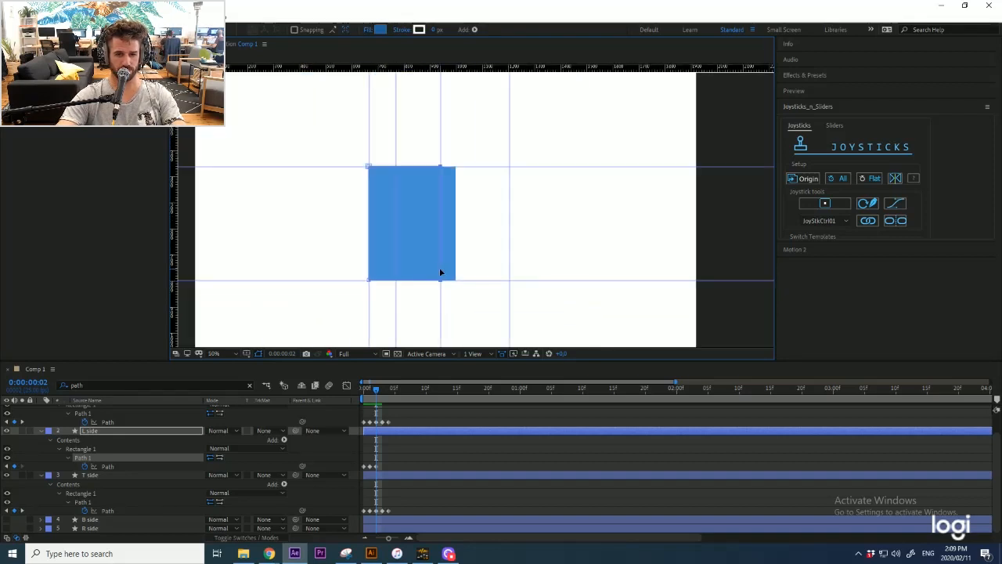
# Step: At frame 3, select the T side's path and remove the two extra vertical guides, keeping those at the facade's sides
pyautogui.press('pagedown')
pyautogui.click(92, 475)
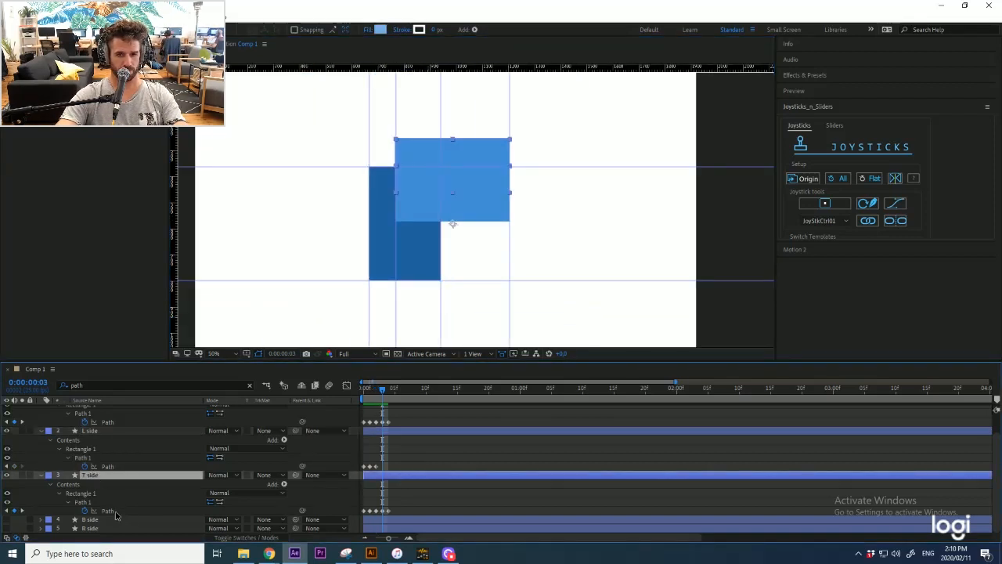
pyautogui.click(107, 511)
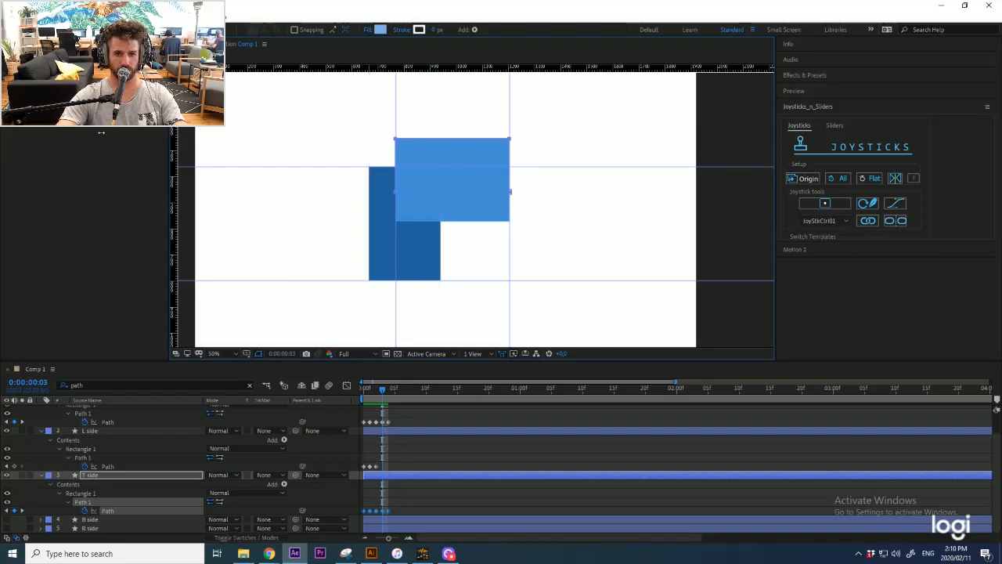
# Step: Try to align the L side's two rear corners with the facade's upper-left corner at frame 3
pyautogui.click(398, 431)
pyautogui.click(108, 466)
pyautogui.moveTo(456, 159); pyautogui.dragTo(426, 292)
pyautogui.moveTo(440, 166); pyautogui.dragTo(395, 139)
pyautogui.scroll(4, 390, 137)
pyautogui.moveTo(499, 170); pyautogui.dragTo(505, 167)
pyautogui.scroll(-4, 505, 168)
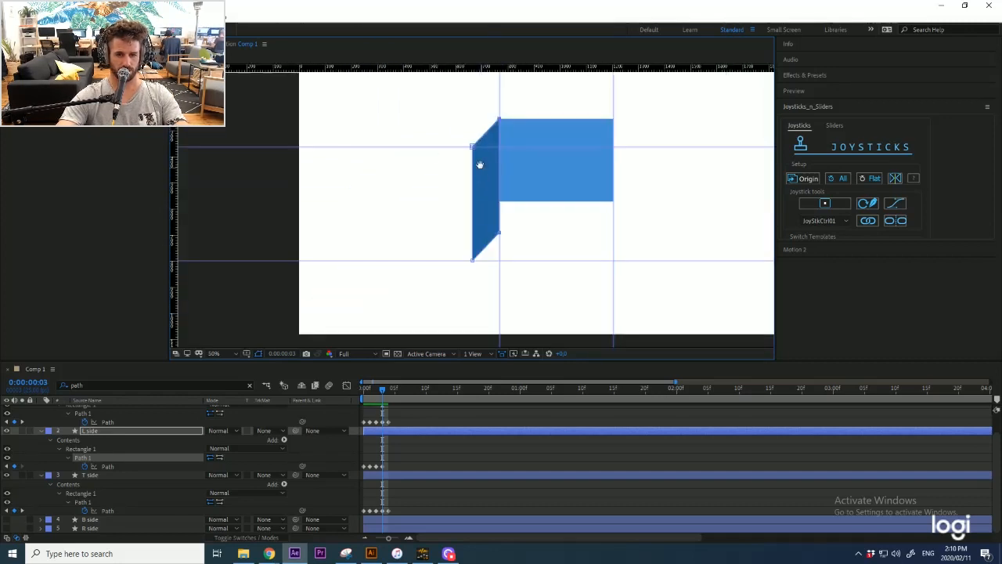
# Step: Try to move the L side's remaining two corners in line with the facade's left edge at frame 3
pyautogui.moveTo(458, 124); pyautogui.dragTo(400, 290)
pyautogui.scroll(4, 505, 284)
pyautogui.scroll(-5, 402, 289)
pyautogui.scroll(2, 404, 286)
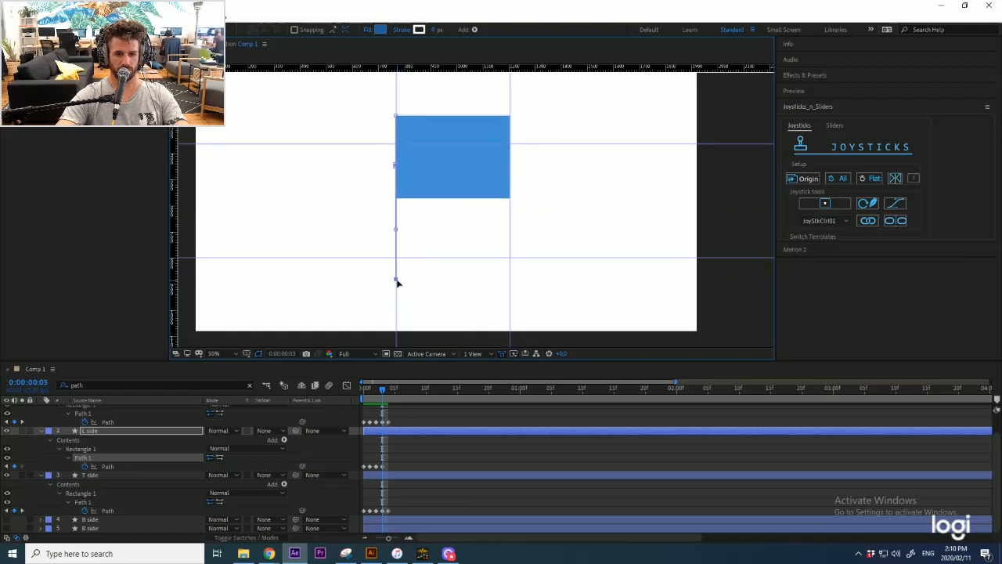
# Step: Compare the L side's corner positions across frames 2, 3 and 4
pyautogui.press('pagedown')
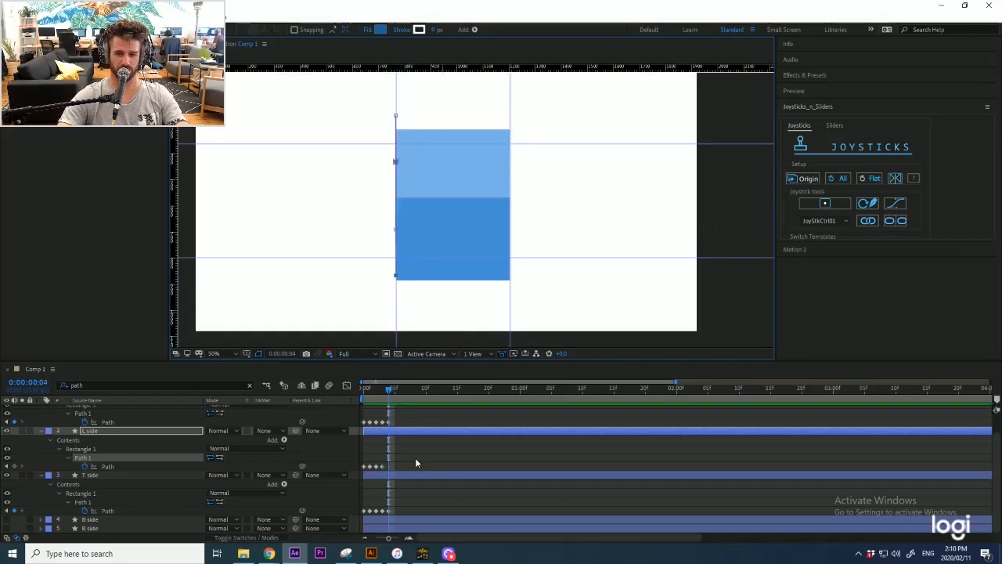
pyautogui.press('pageup')
pyautogui.press('pagedown')
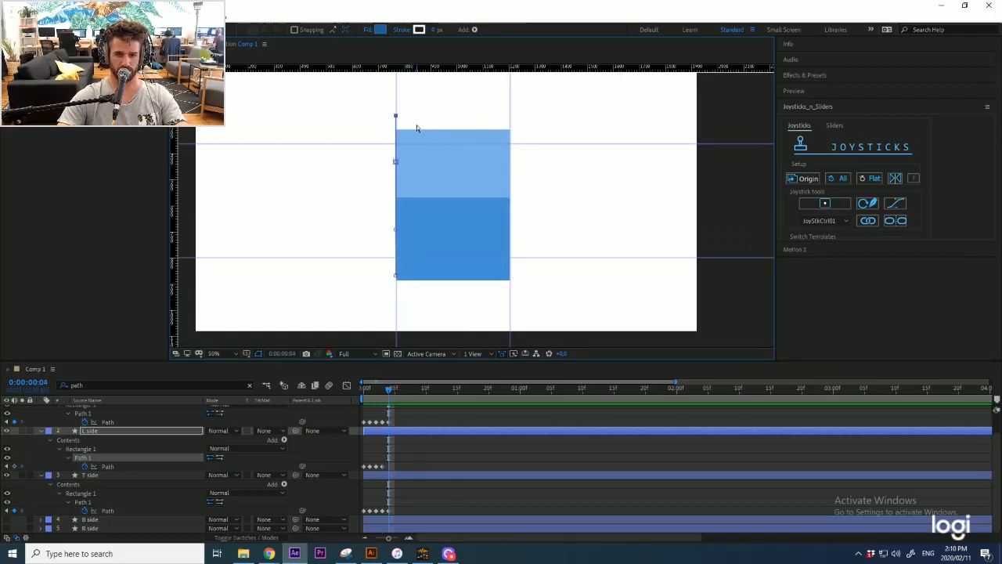
pyautogui.press('pageup')
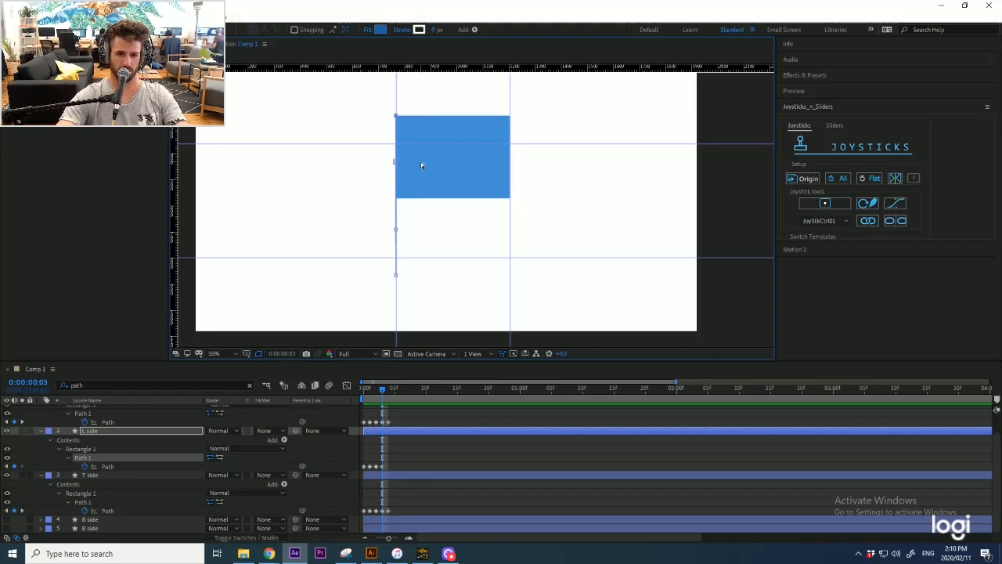
pyautogui.click(378, 390)
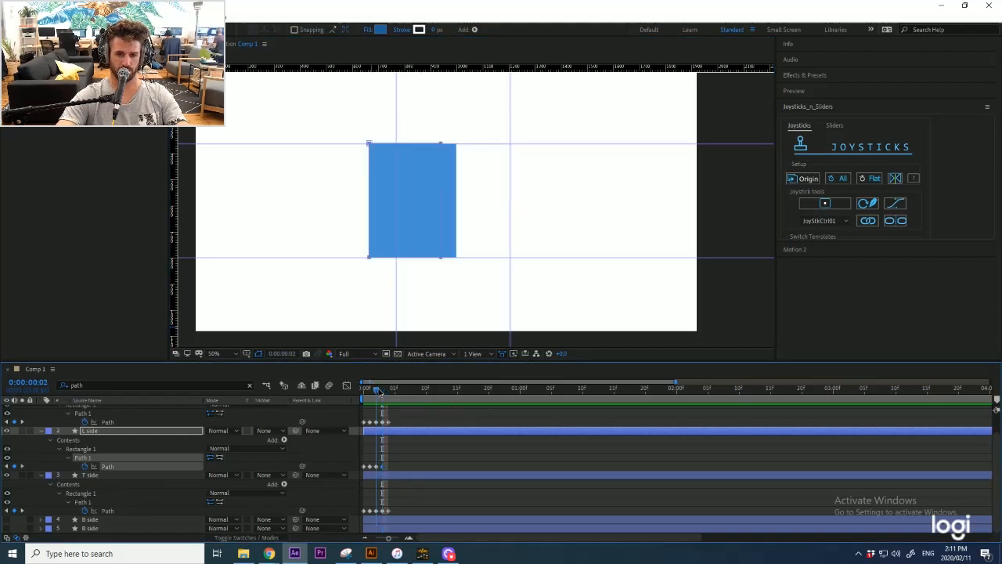
pyautogui.moveTo(379, 392); pyautogui.dragTo(378, 392)
pyautogui.moveTo(345, 236); pyautogui.dragTo(381, 268)
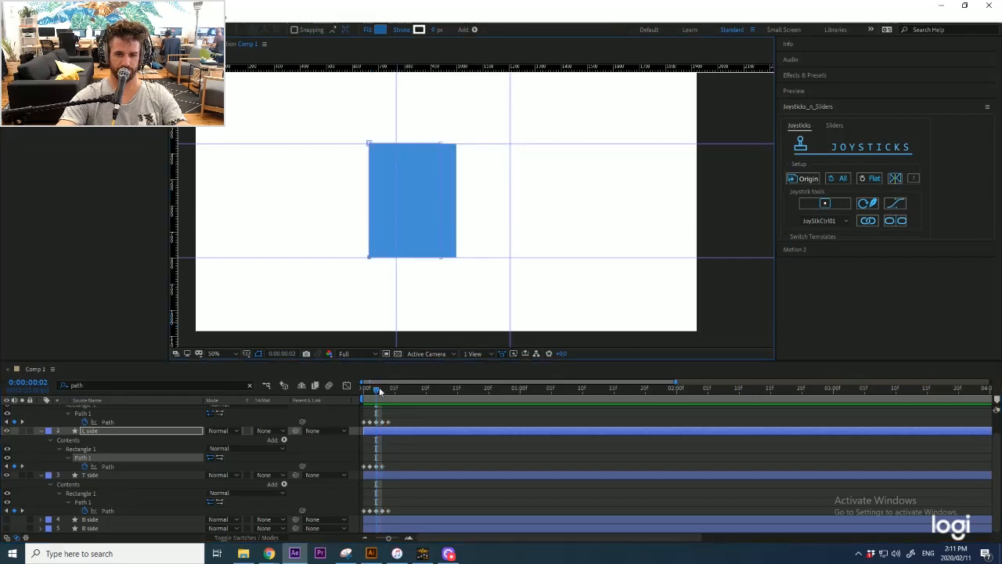
pyautogui.moveTo(378, 390); pyautogui.dragTo(382, 391)
# Step: Delete the L side's path keyframe at frame 3
pyautogui.click(381, 466)
pyautogui.press('Delete')
pyautogui.click(376, 467)
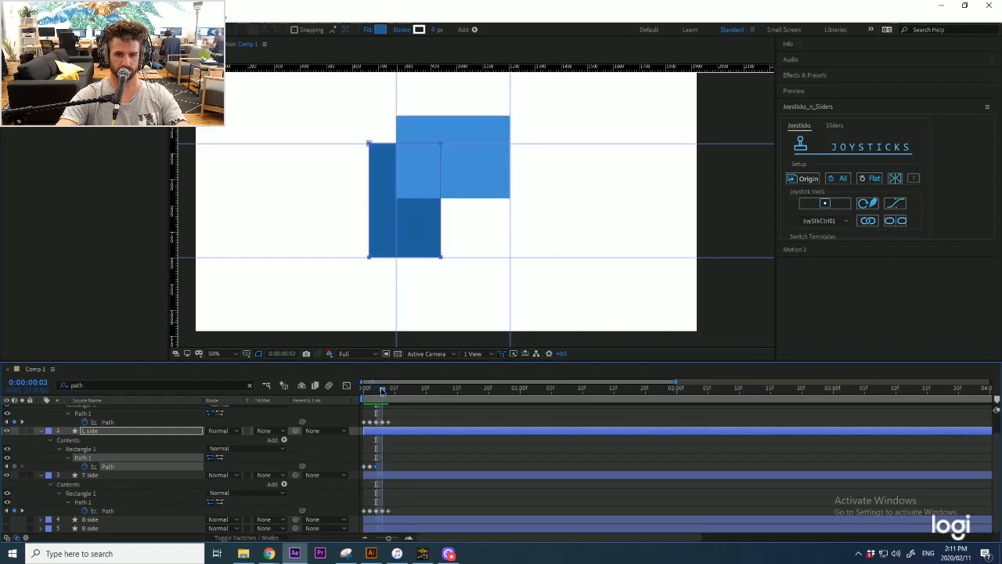
# Step: At frame 3, move the L side's two front corners so the upper one sits on the facade's upper-left corner
pyautogui.moveTo(346, 122); pyautogui.dragTo(385, 300)
pyautogui.moveTo(369, 143); pyautogui.dragTo(432, 113)
pyautogui.scroll(2, 384, 117)
pyautogui.scroll(3, 432, 112)
pyautogui.scroll(-5, 431, 135)
pyautogui.press('space')
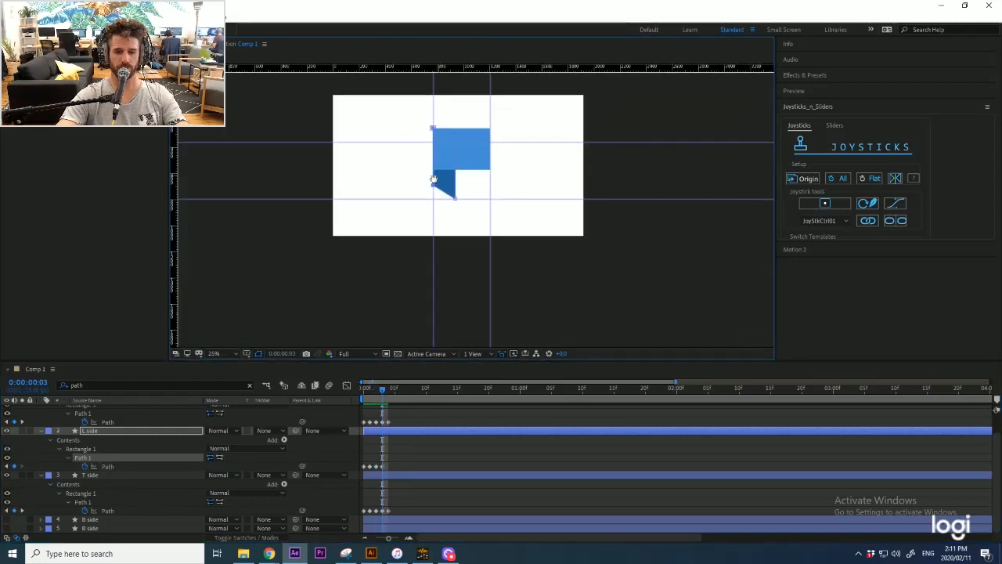
pyautogui.scroll(1, 435, 178)
# Step: Check the pose at frame 2, then raise the L side's lower front corner to the facade's lower-left corner at frame 3
pyautogui.moveTo(382, 390); pyautogui.dragTo(376, 390)
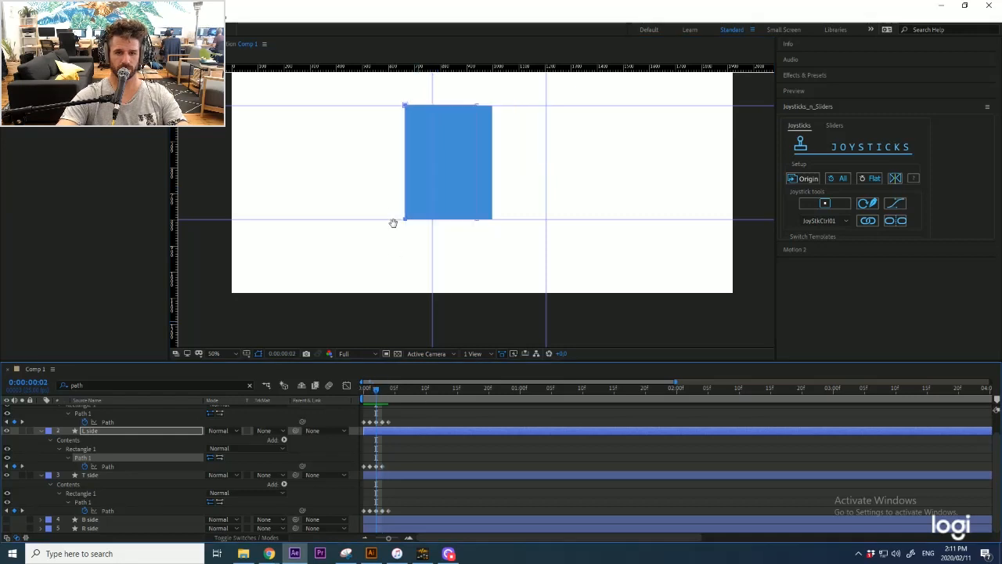
pyautogui.click(382, 390)
pyautogui.moveTo(411, 176); pyautogui.dragTo(447, 205)
pyautogui.moveTo(432, 192); pyautogui.dragTo(432, 161)
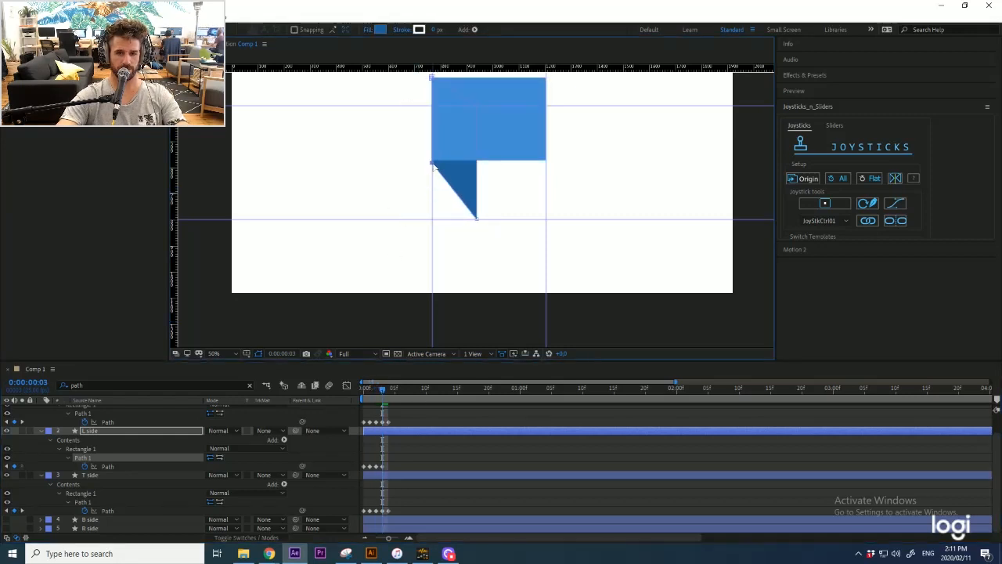
pyautogui.scroll(4, 433, 158)
pyautogui.moveTo(427, 222); pyautogui.dragTo(426, 210)
pyautogui.scroll(-5, 427, 211)
# Step: At frame 3, move the L side's two rear corners in line with the facade's left edge, then advance to frame 4
pyautogui.moveTo(470, 259); pyautogui.dragTo(430, 289)
pyautogui.scroll(2, 430, 290)
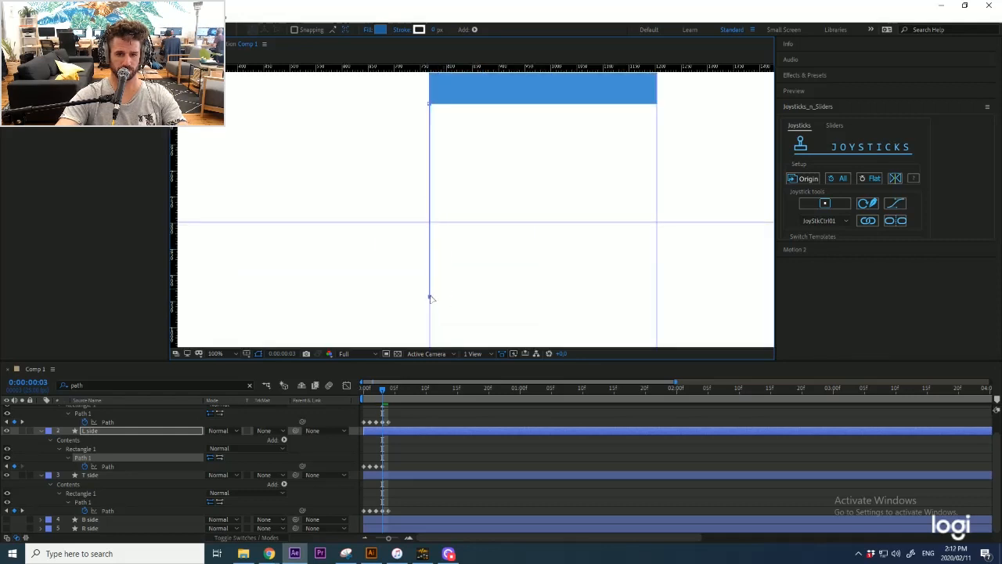
pyautogui.scroll(-4, 430, 291)
pyautogui.scroll(1, 441, 284)
pyautogui.press('pagedown')
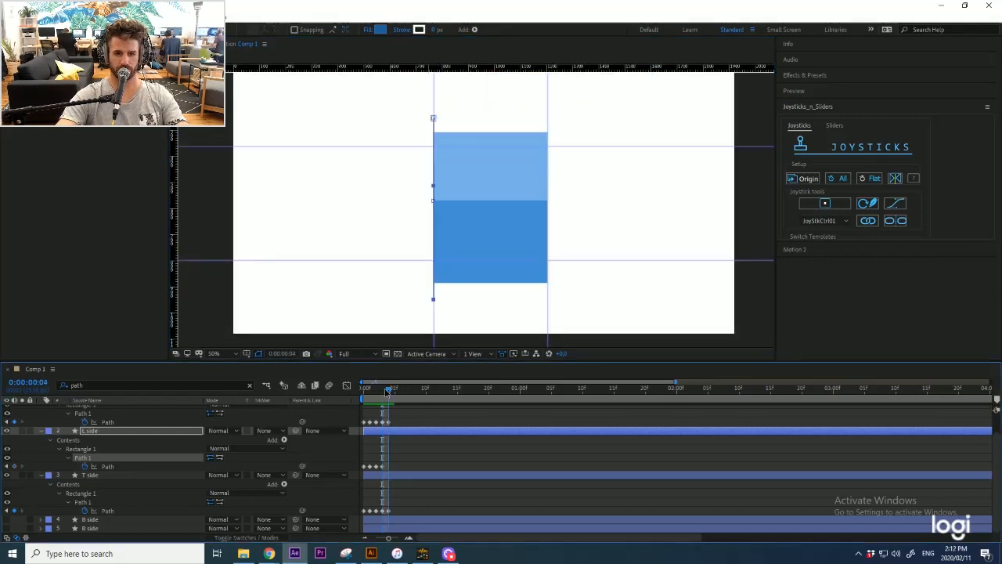
# Step: At frame 4, move the L side's out-of-place path corners into line with the facade's left edge
pyautogui.moveTo(434, 201); pyautogui.dragTo(425, 94)
pyautogui.scroll(3, 440, 283)
pyautogui.scroll(-5, 420, 271)
pyautogui.scroll(3, 427, 92)
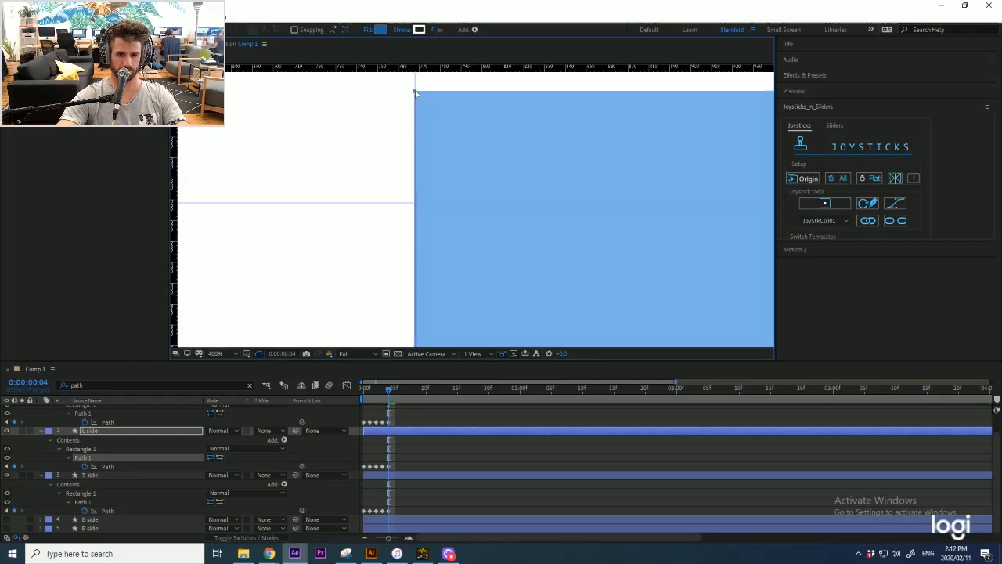
pyautogui.scroll(-4, 422, 188)
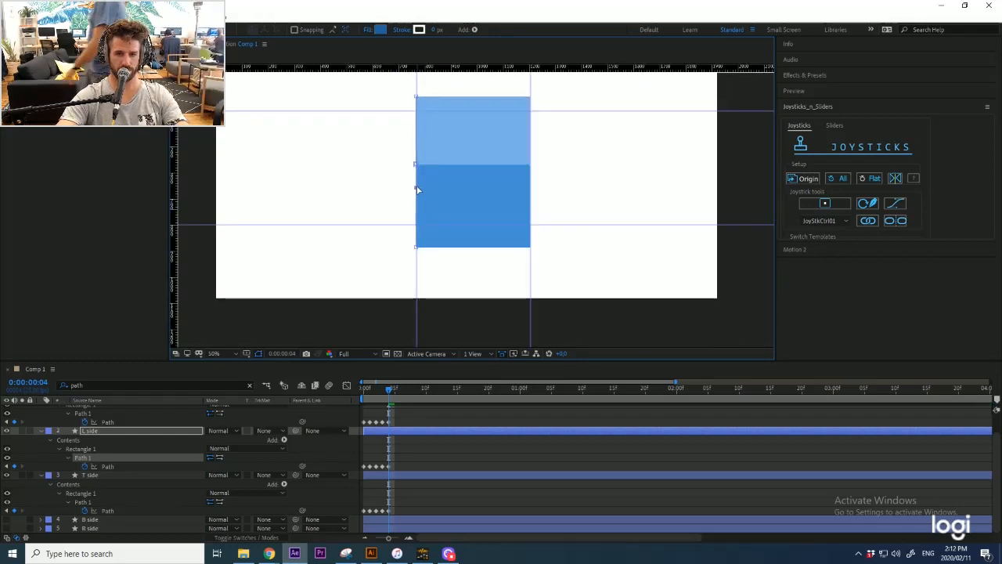
# Step: At frame 3, adjust the L side's two rear corners along the facade's left-edge line and compare the pose with frame 4
pyautogui.moveTo(389, 388); pyautogui.dragTo(383, 389)
pyautogui.click(382, 468)
pyautogui.click(417, 265)
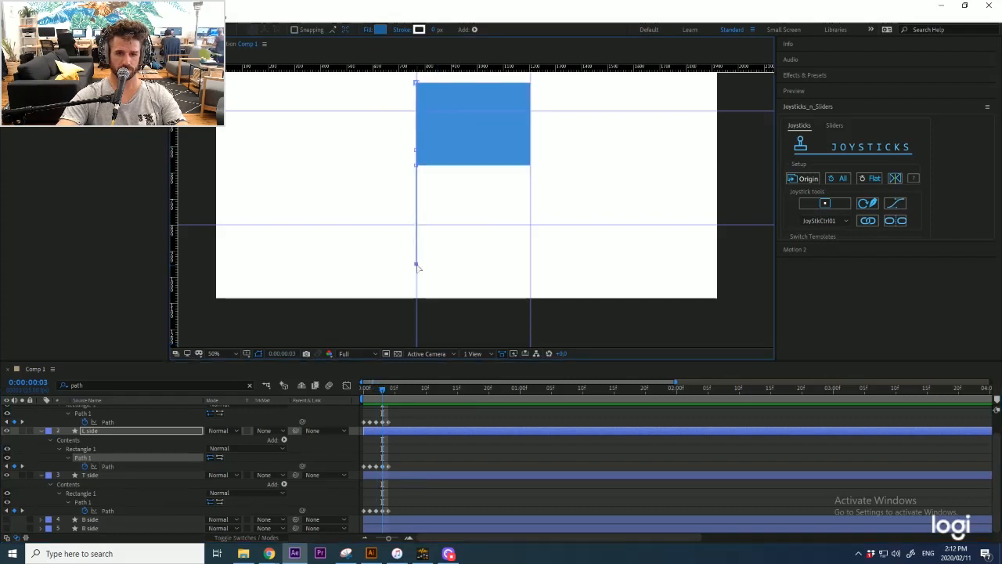
pyautogui.moveTo(417, 265); pyautogui.dragTo(417, 242)
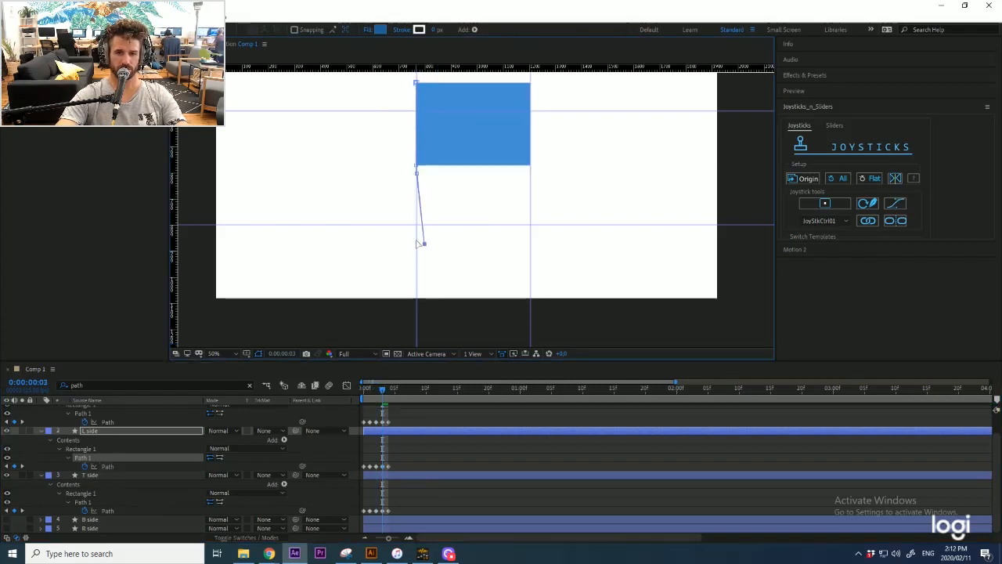
pyautogui.scroll(2, 416, 233)
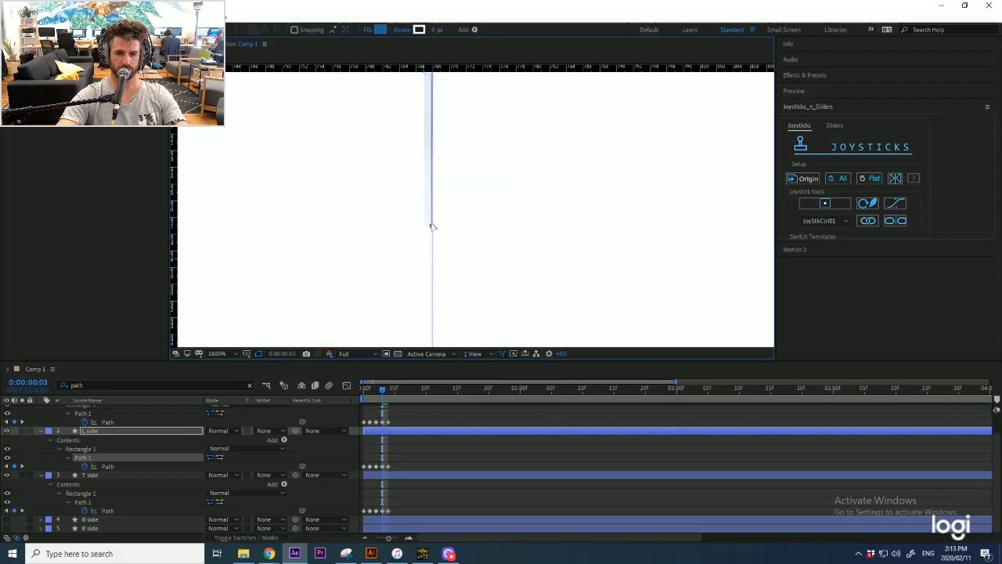
pyautogui.scroll(2, 436, 152)
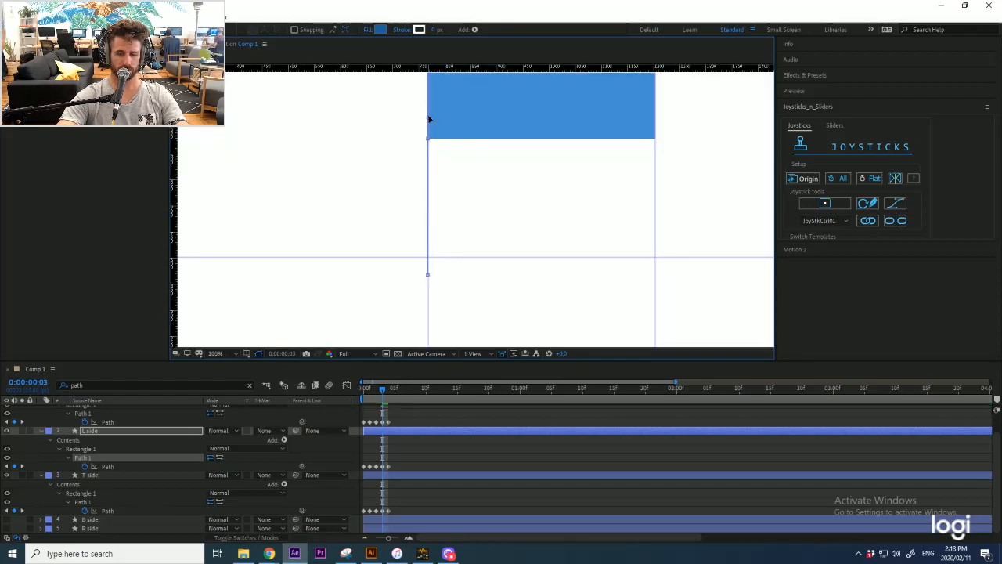
pyautogui.scroll(-4, 436, 152)
pyautogui.press('pagedown')
pyautogui.press('pageup')
pyautogui.press('pagedown')
pyautogui.press('pageup')
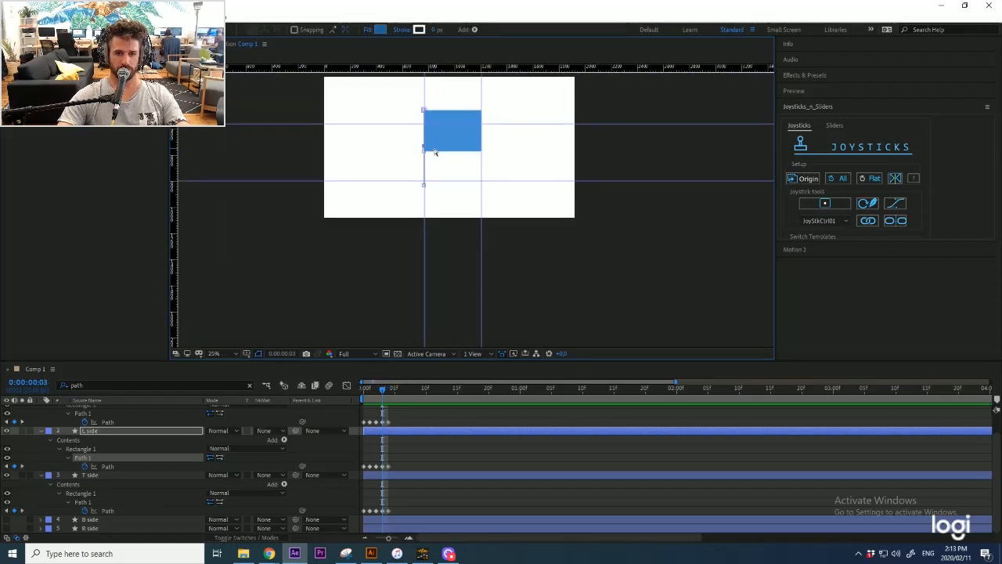
# Step: Create a joystick controller named JoyStkCtrl01 from the main facade, L side and T side layers
pyautogui.press('pagedown')
pyautogui.click(406, 474)
pyautogui.scroll(1, 409, 454)
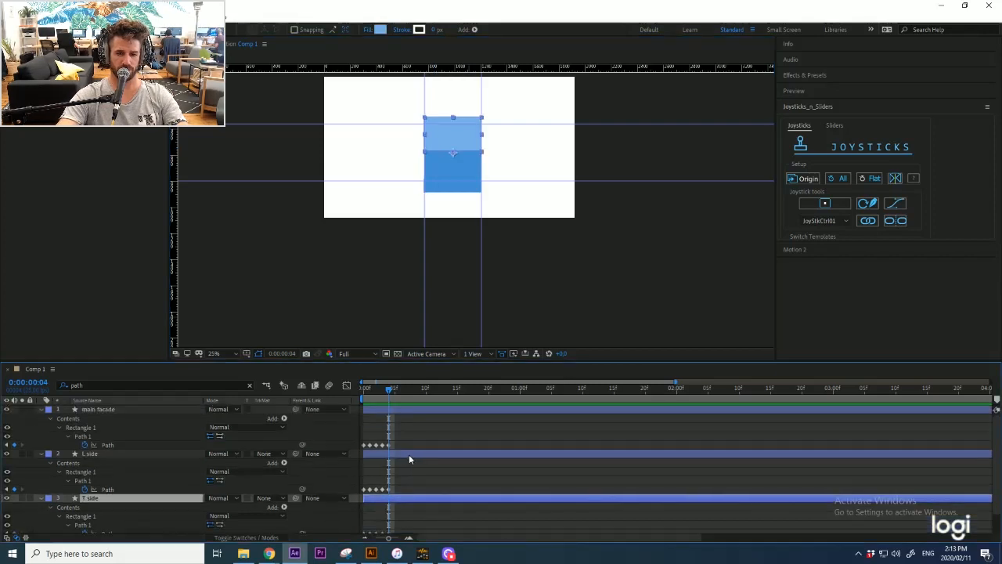
pyautogui.keyDown('shift'); pyautogui.click(410, 408); pyautogui.keyUp('shift')
pyautogui.click(829, 201)
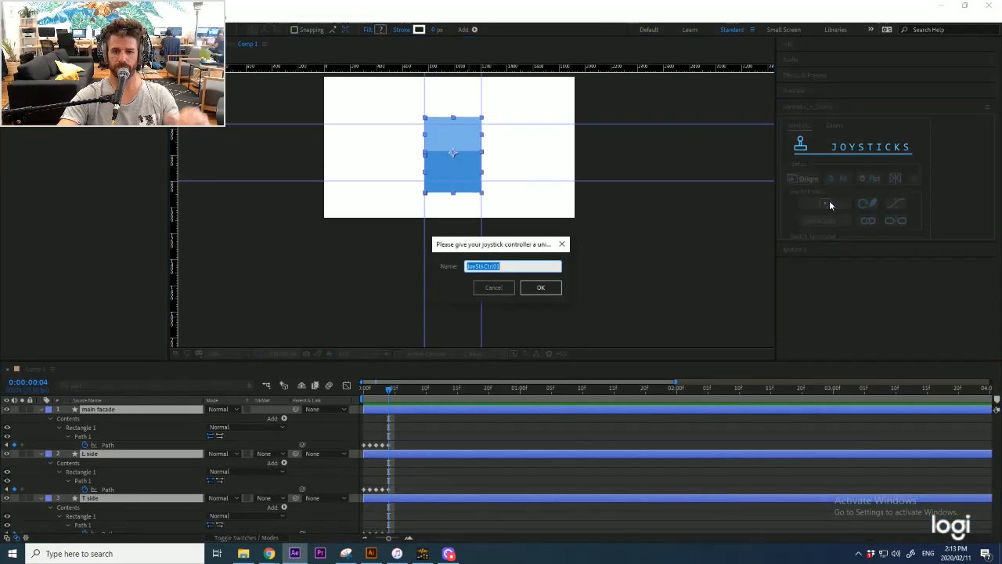
pyautogui.click(541, 288)
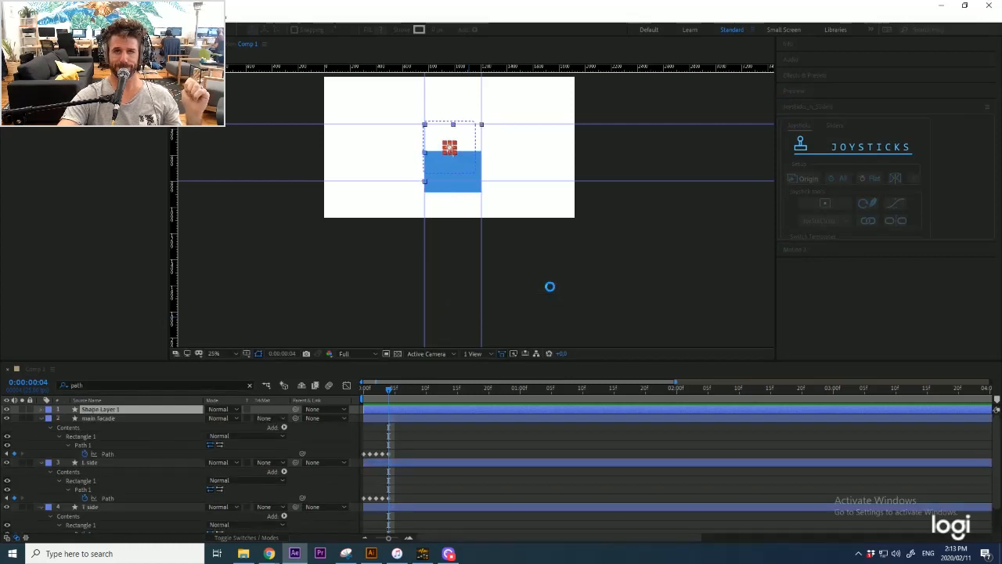
# Step: Place the joystick beside the box and move its controller around to test the poses, including the upper-right area
pyautogui.click(510, 233)
pyautogui.moveTo(471, 143); pyautogui.dragTo(599, 146)
pyautogui.click(639, 154)
pyautogui.scroll(2, 546, 160)
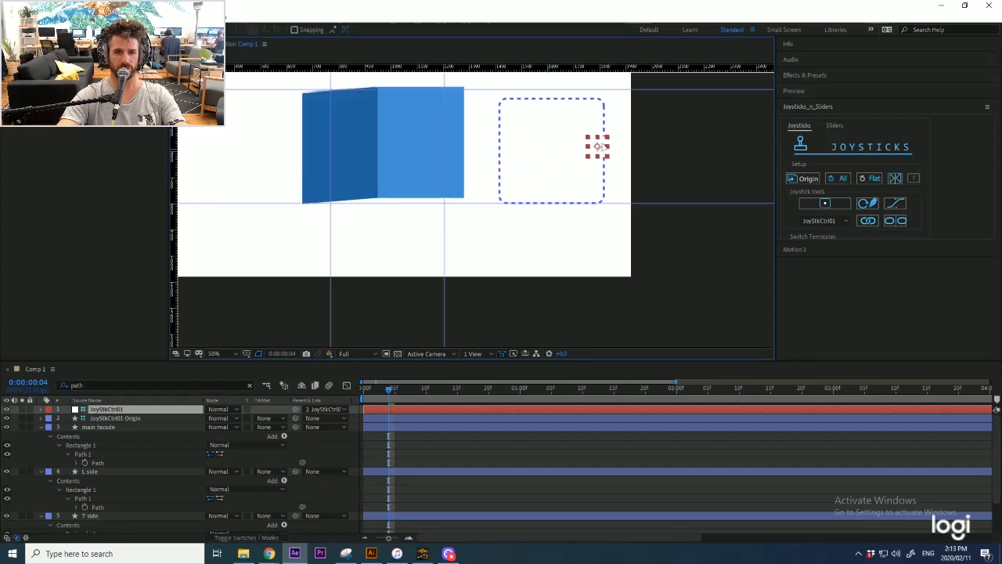
pyautogui.moveTo(580, 110)
pyautogui.mouseDown()
pyautogui.moveTo(566, 103)
pyautogui.moveTo(573, 108)
pyautogui.mouseUp()
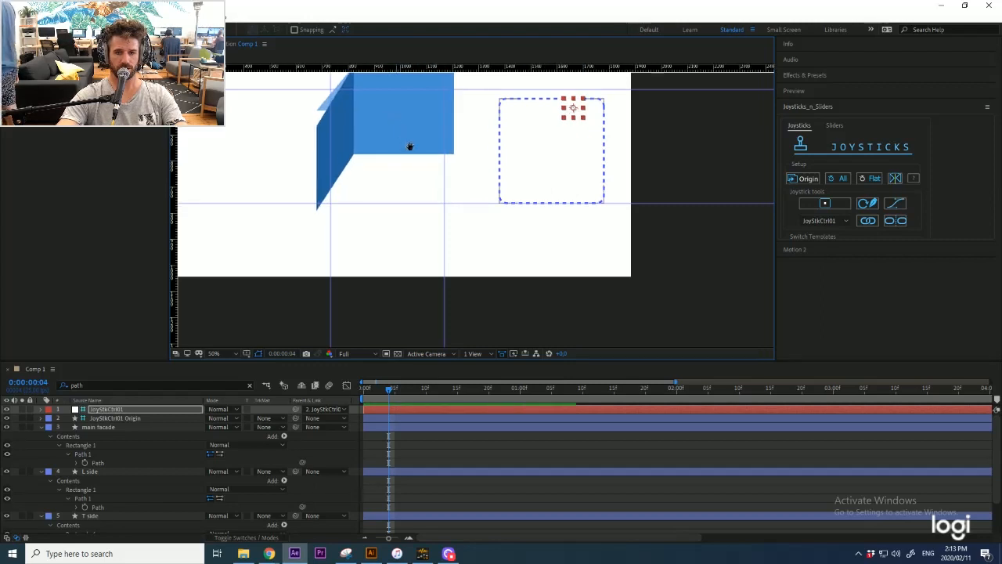
pyautogui.moveTo(410, 148); pyautogui.dragTo(425, 172)
pyautogui.moveTo(603, 159)
pyautogui.mouseDown()
pyautogui.moveTo(580, 159)
pyautogui.moveTo(617, 162)
pyautogui.moveTo(609, 165)
pyautogui.mouseUp()
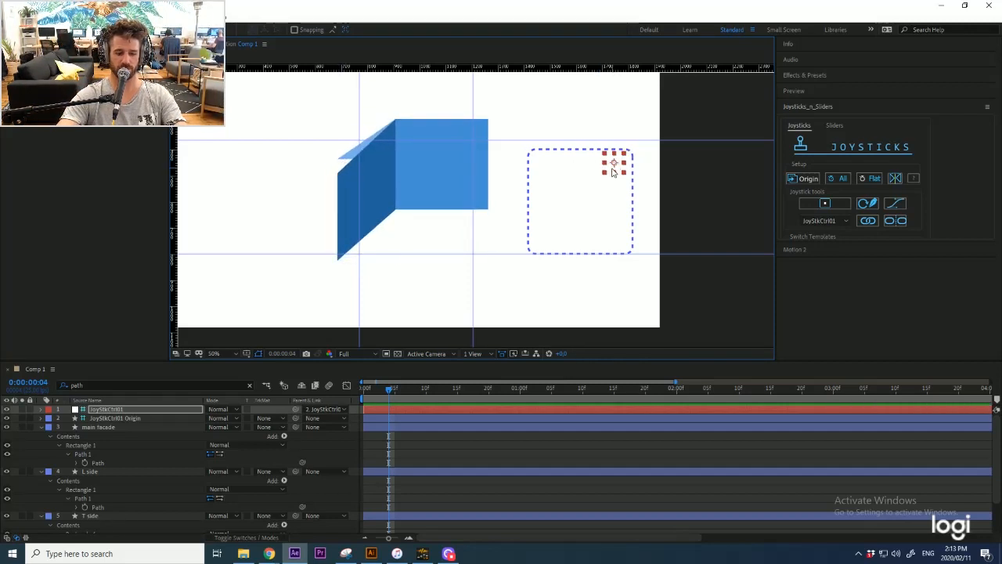
# Step: Undo the joystick setup to get back to the layers' path keyframes
pyautogui.hotkey('ctrl', 'z')
pyautogui.hotkey('ctrl', 'z')
pyautogui.hotkey('ctrl', 'z')
pyautogui.hotkey('ctrl', 'z')
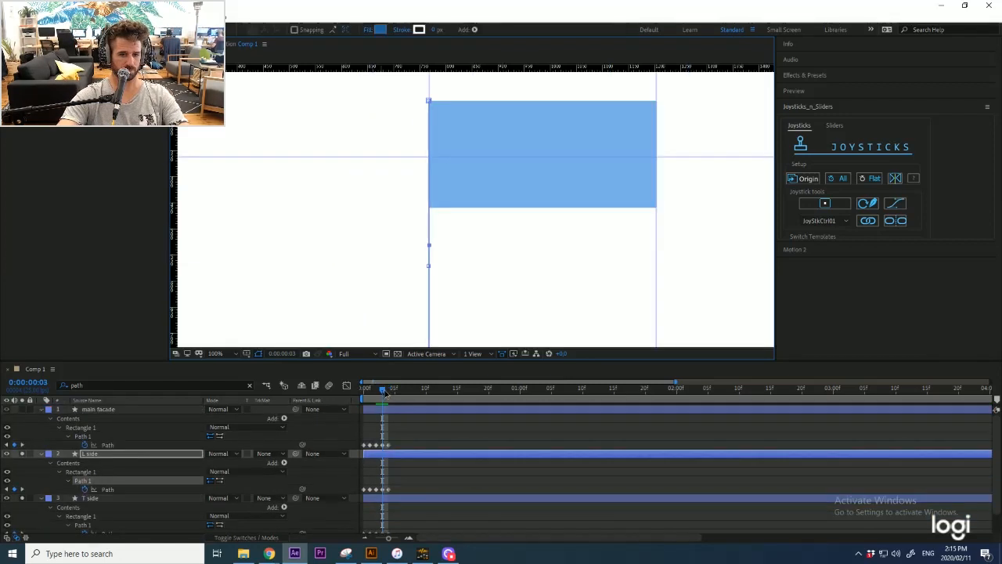
# Step: Check the pose at frame 2, then move the L side's upper rear corner onto the T side's lower-left corner at frame 3
pyautogui.click(379, 390)
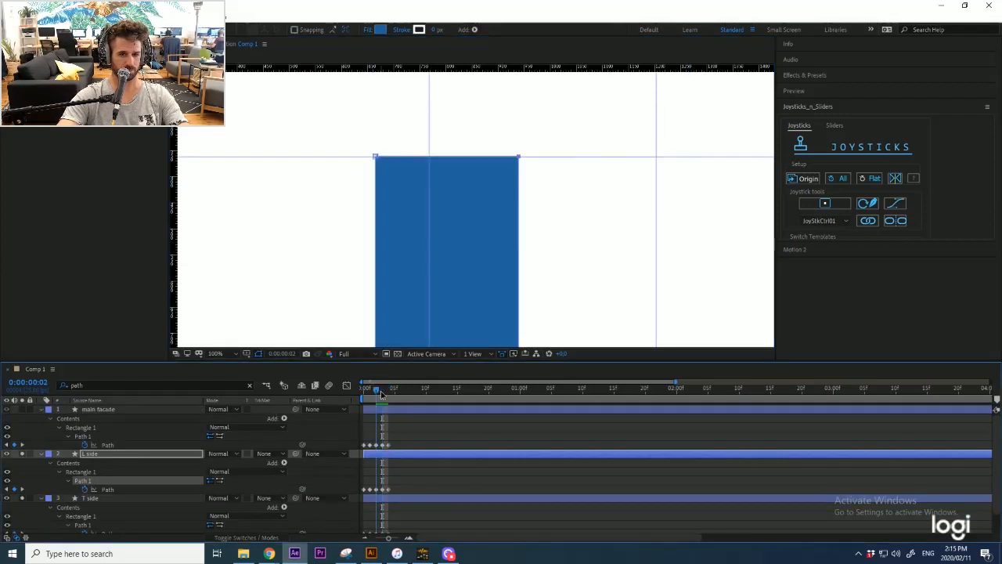
pyautogui.click(382, 390)
pyautogui.moveTo(430, 247); pyautogui.dragTo(431, 212)
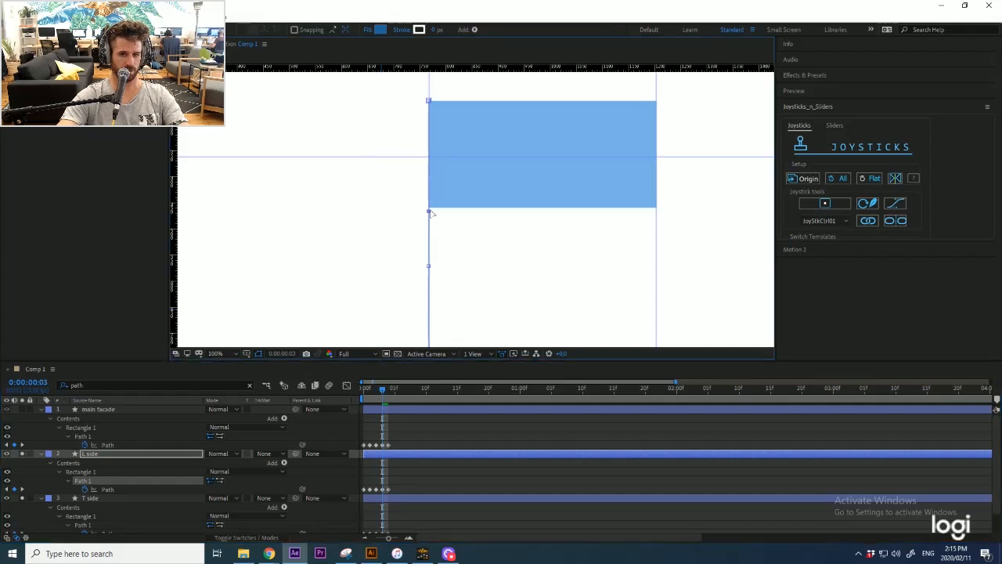
pyautogui.scroll(6, 429, 209)
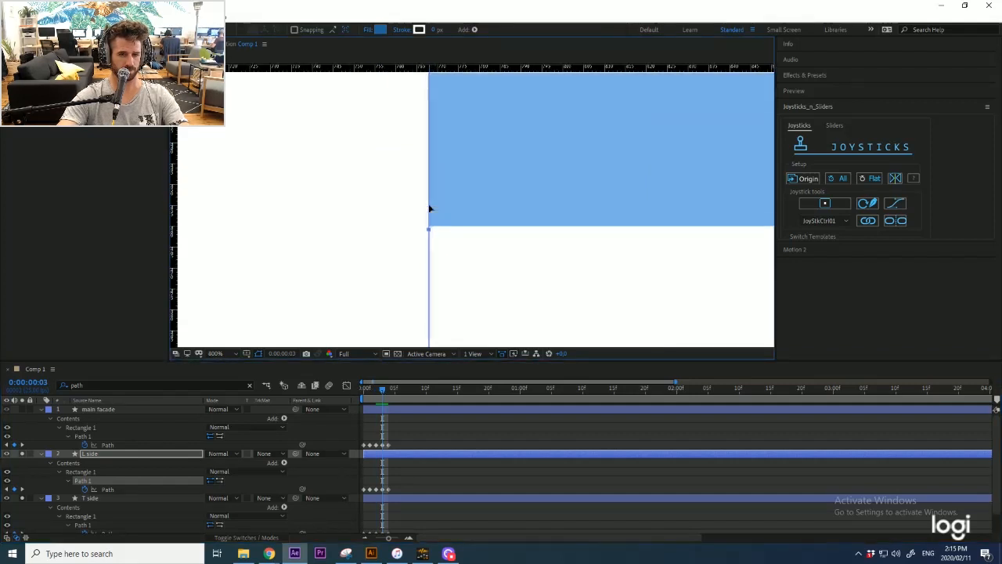
pyautogui.scroll(-6, 429, 245)
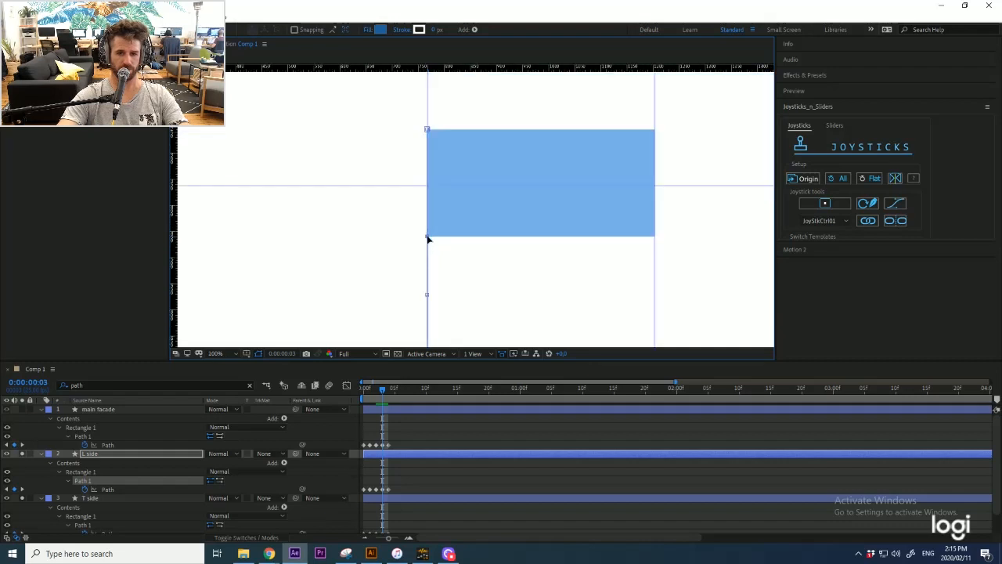
pyautogui.scroll(-2, 455, 290)
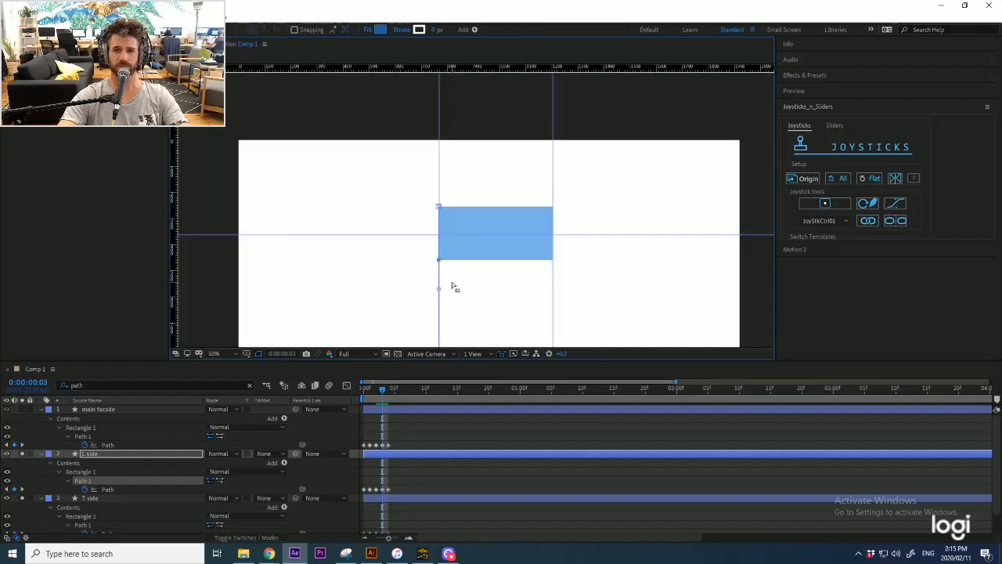
pyautogui.moveTo(450, 261); pyautogui.dragTo(376, 205)
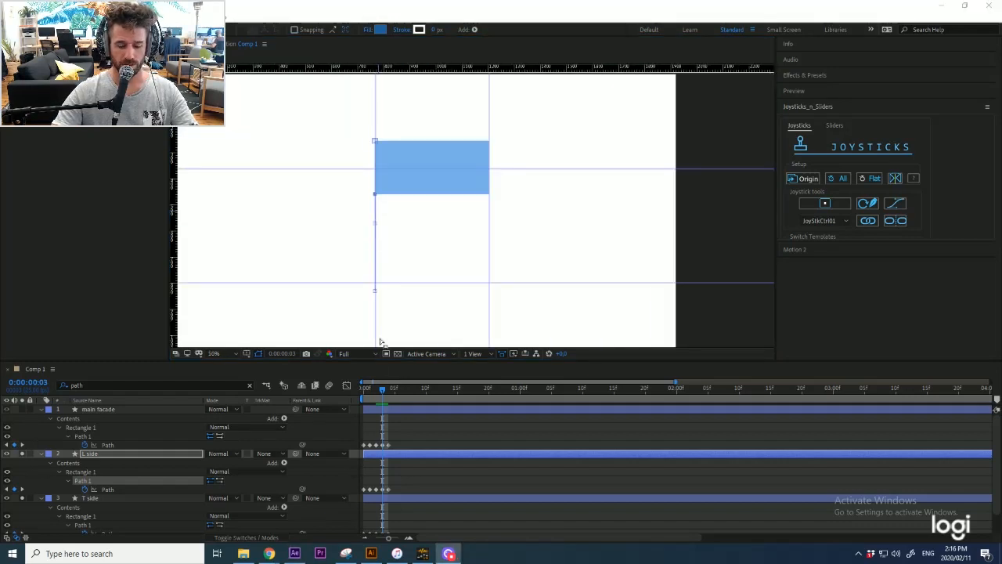
# Step: At frame 4, select all the layers and create a joystick controller named JoyStkCtrl01 from them
pyautogui.click(389, 389)
pyautogui.hotkey('ctrl', 'a')
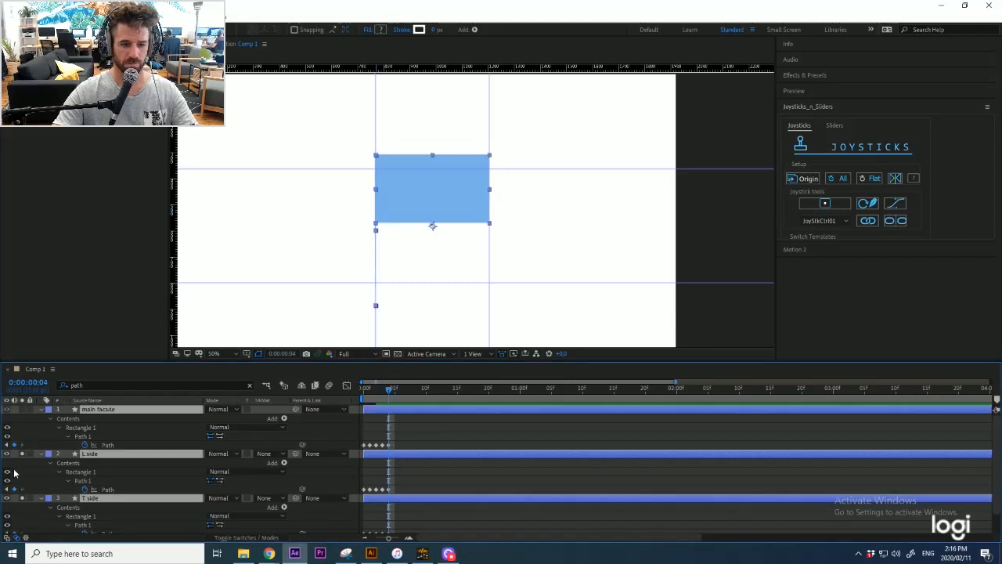
pyautogui.click(833, 207)
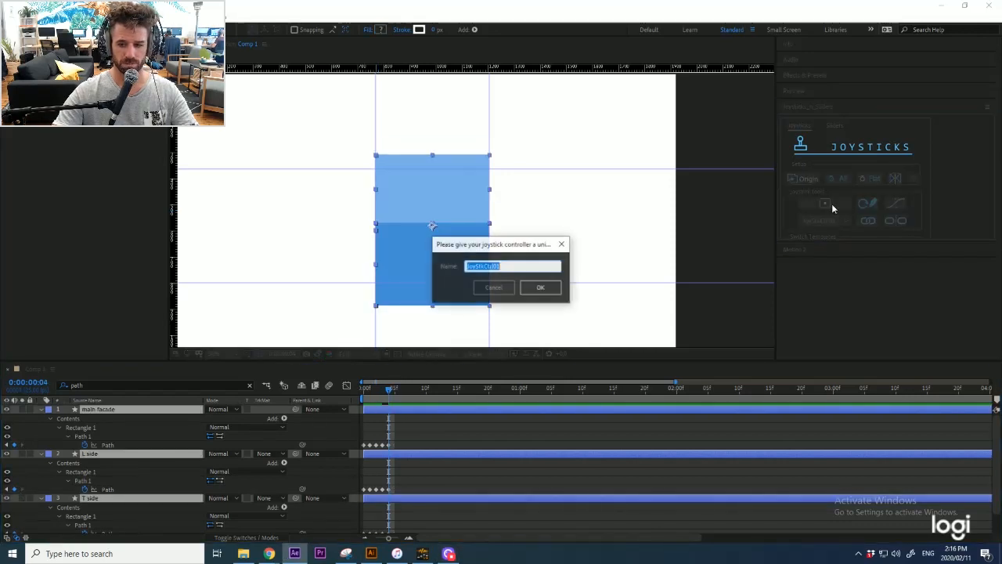
pyautogui.click(542, 289)
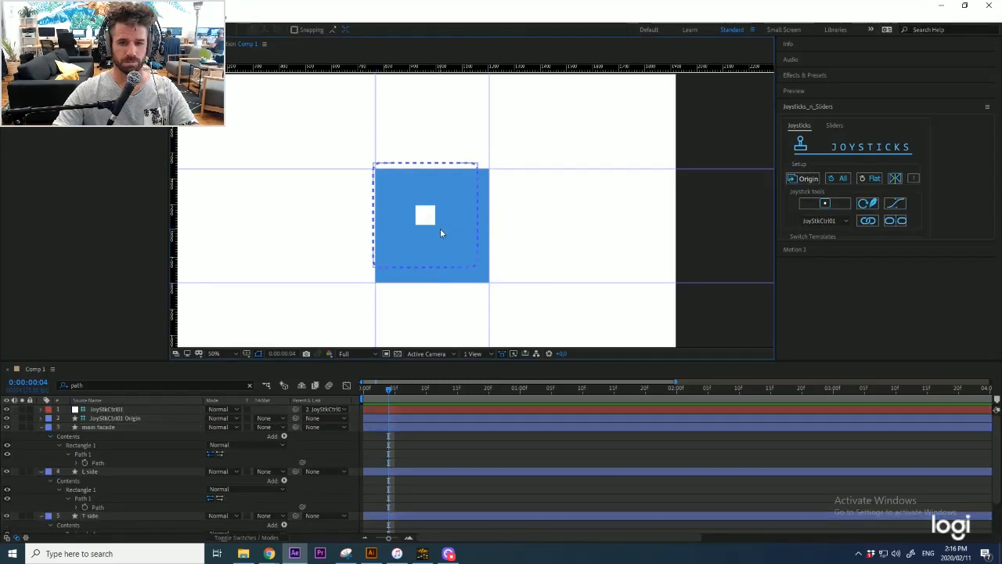
# Step: Move the joystick to the right of the box and move its controller within the upper area to test the corrected poses
pyautogui.click(440, 228)
pyautogui.moveTo(454, 230); pyautogui.dragTo(580, 180)
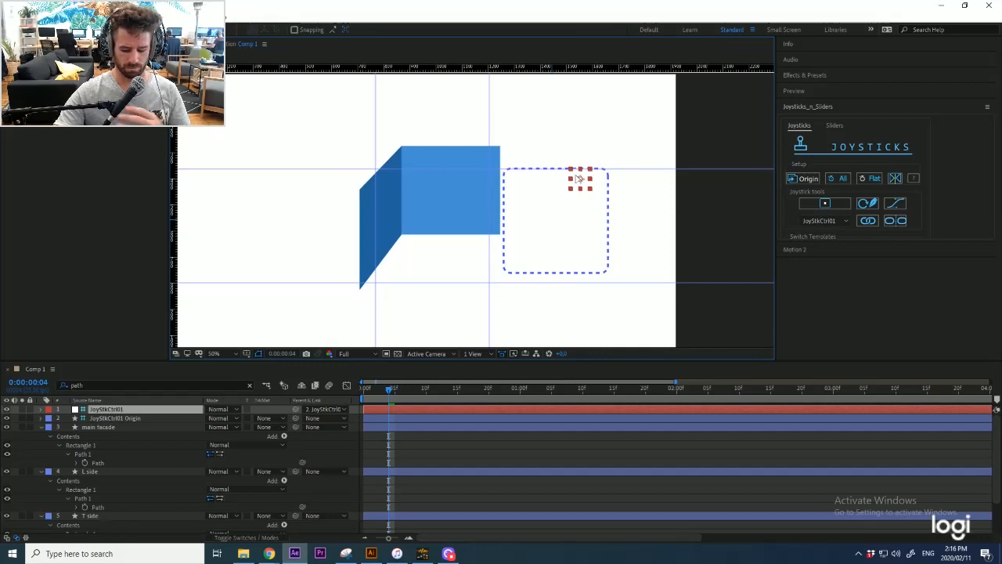
pyautogui.moveTo(577, 181); pyautogui.dragTo(548, 193)
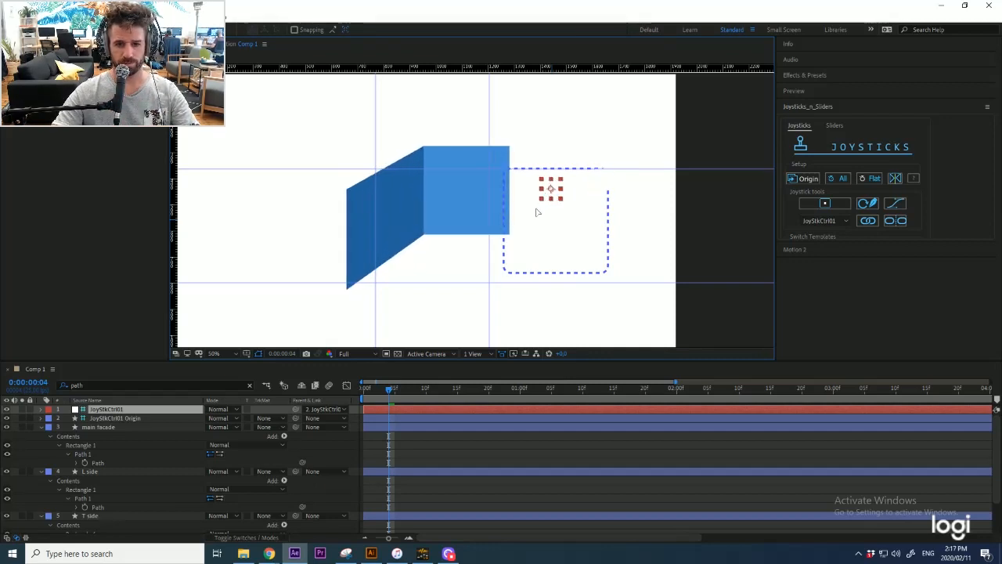
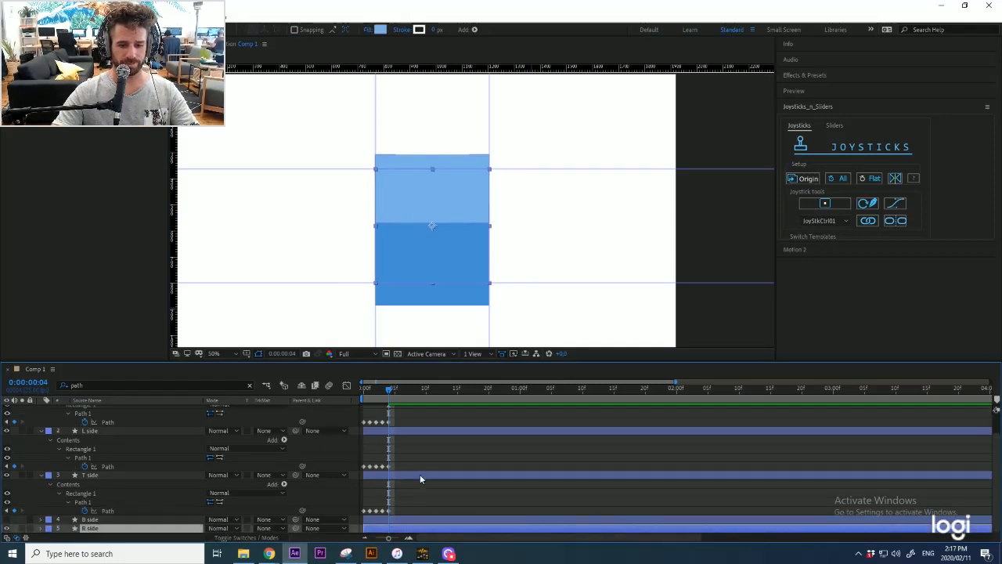
# Step: At frame 0, filter the R side layer's properties by path and start keyframing its Path
pyautogui.moveTo(378, 390); pyautogui.dragTo(340, 391)
pyautogui.click(127, 384)
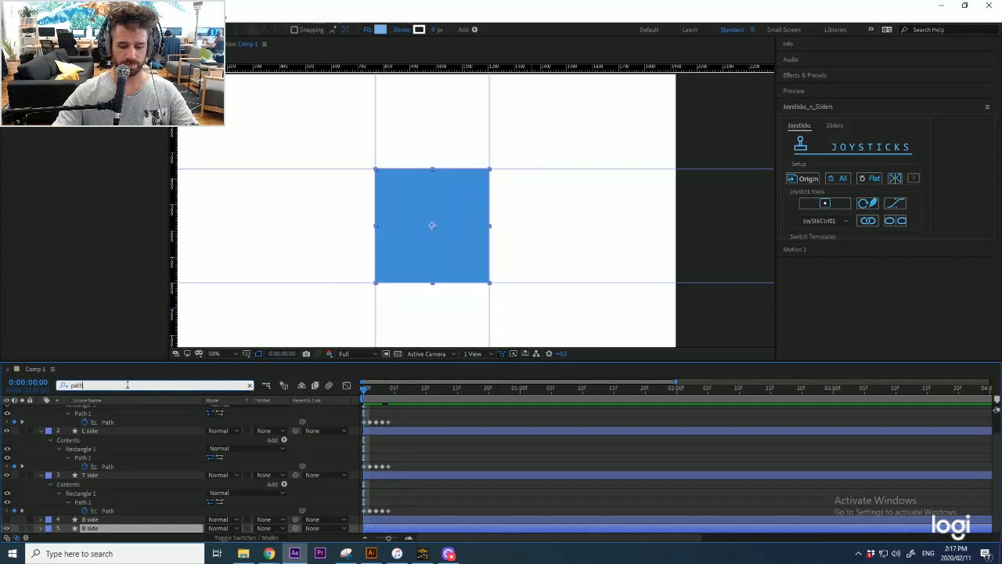
pyautogui.press('Return')
pyautogui.click(417, 510)
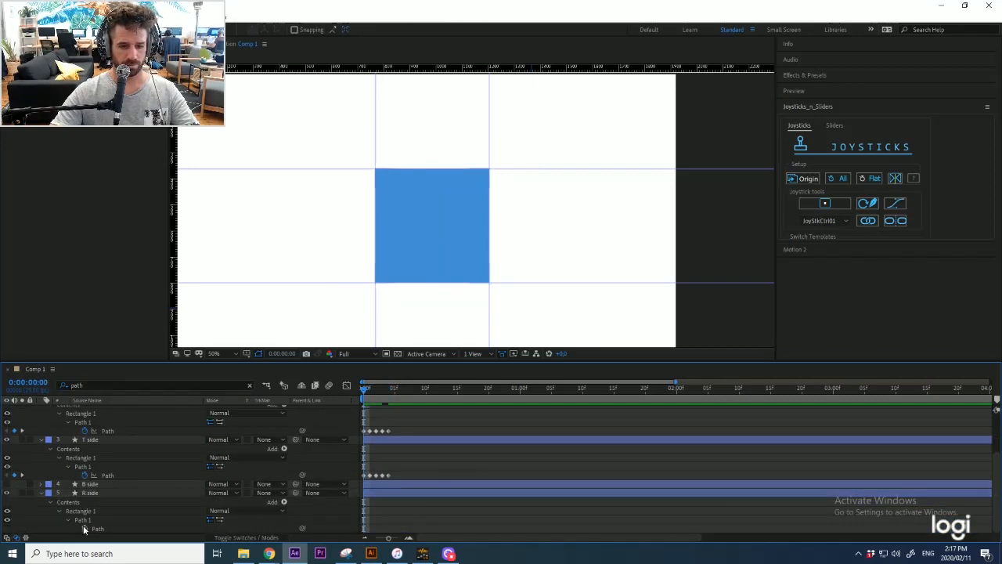
pyautogui.click(447, 282)
# Step: At frame 2, move the R side's path so its left edge meets the facade's right edge, and narrow it from the right
pyautogui.moveTo(360, 389); pyautogui.dragTo(376, 390)
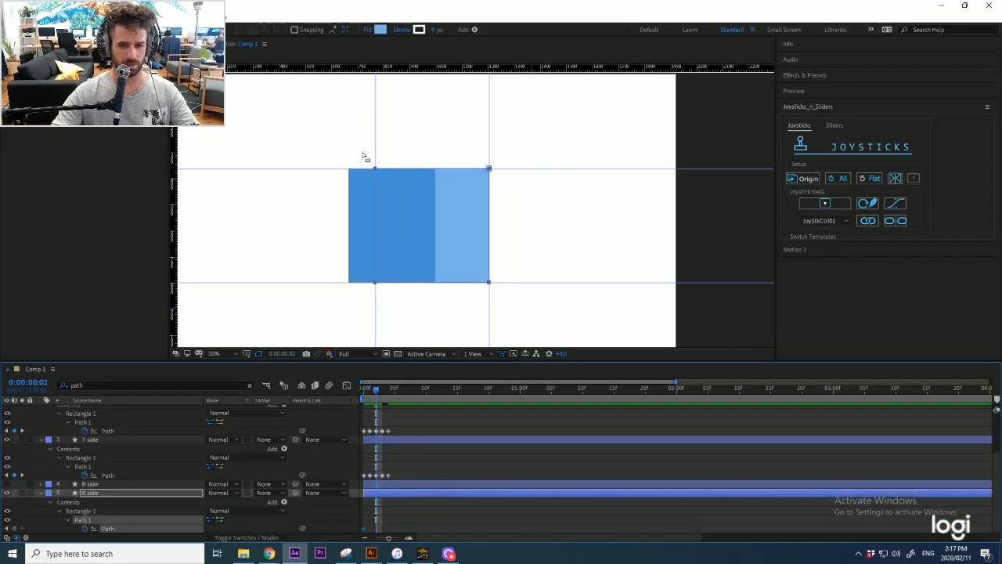
pyautogui.moveTo(365, 157); pyautogui.dragTo(540, 320)
pyautogui.scroll(2, 437, 282)
pyautogui.moveTo(375, 282); pyautogui.dragTo(430, 283)
pyautogui.scroll(-4, 430, 283)
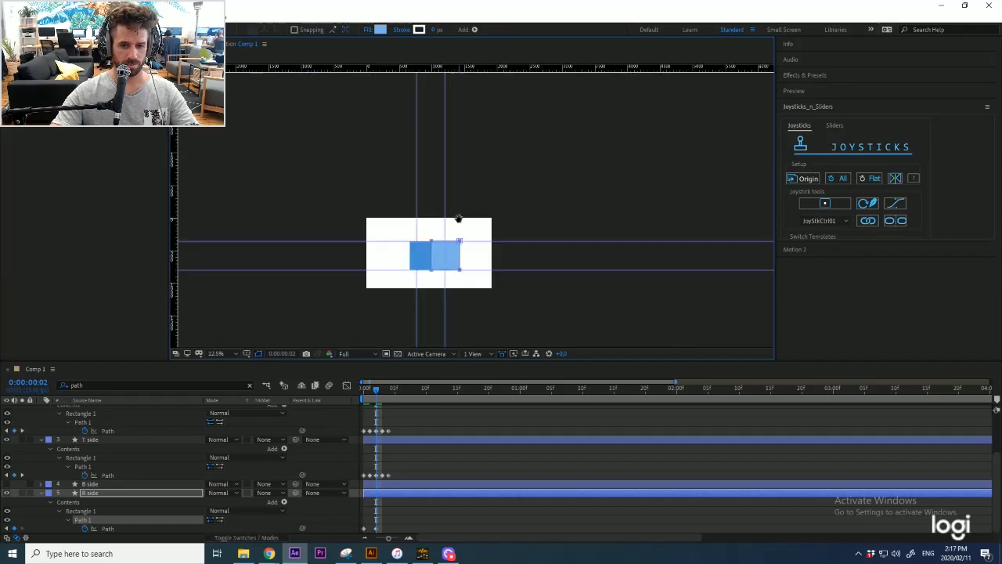
pyautogui.scroll(1, 443, 224)
pyautogui.scroll(1, 384, 277)
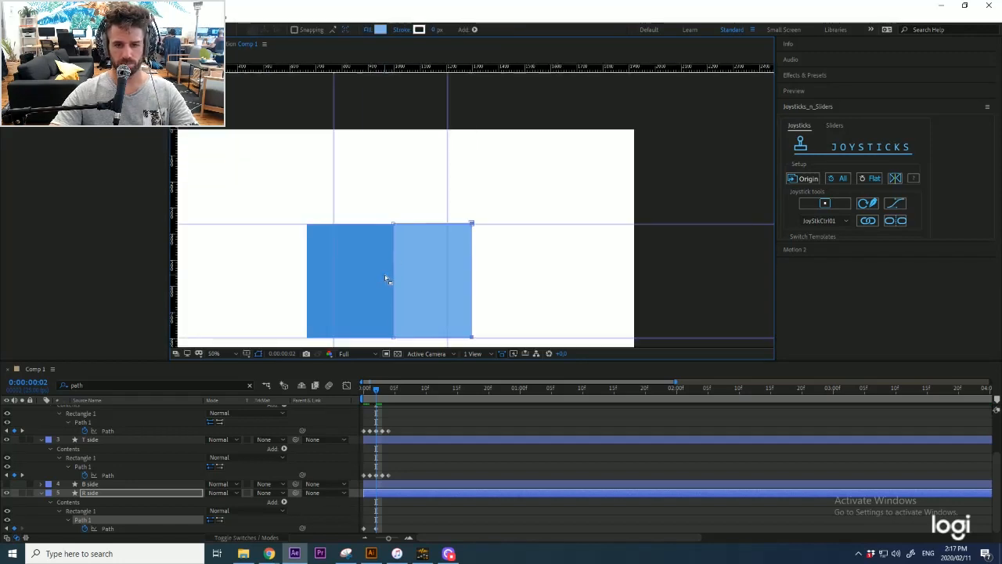
# Step: At frame 0, collapse the R side's path by moving its two left corners onto the facade's right edge
pyautogui.moveTo(376, 389); pyautogui.dragTo(362, 389)
pyautogui.click(310, 131)
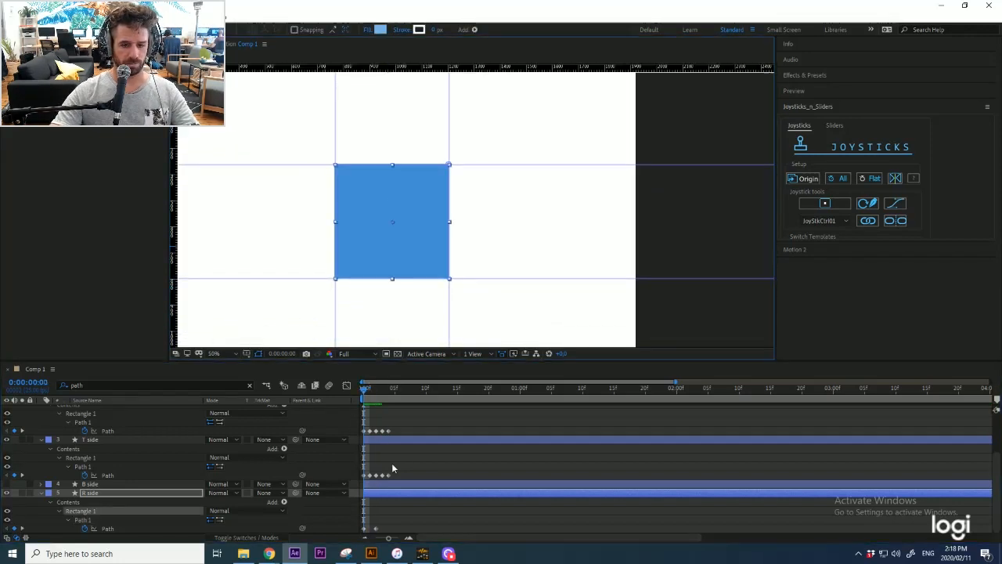
pyautogui.moveTo(400, 515); pyautogui.dragTo(363, 530)
pyautogui.moveTo(314, 139); pyautogui.dragTo(350, 292)
pyautogui.moveTo(336, 279); pyautogui.dragTo(448, 279)
pyautogui.scroll(5, 450, 279)
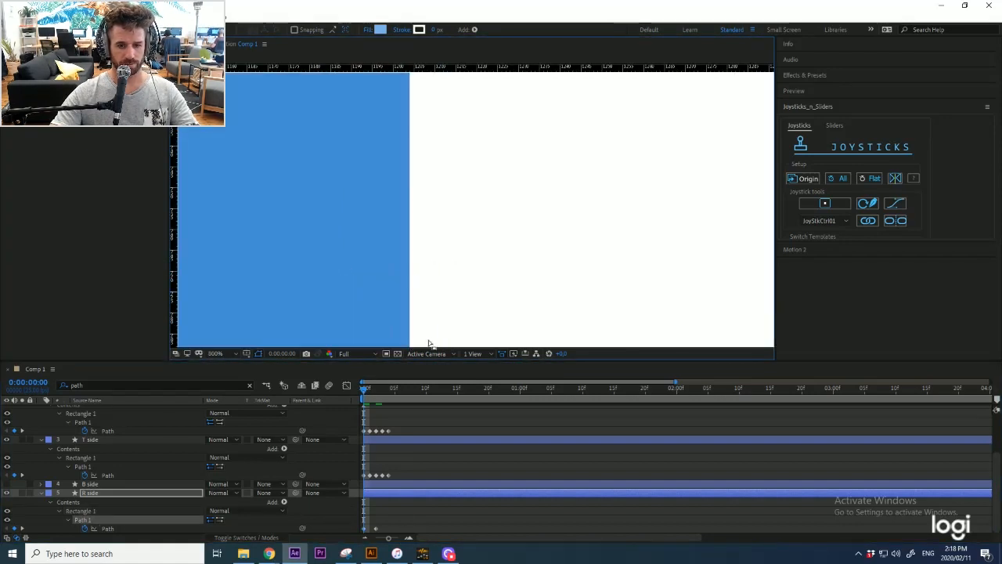
pyautogui.moveTo(429, 343); pyautogui.dragTo(457, 272)
pyautogui.scroll(-5, 440, 255)
pyautogui.scroll(1, 441, 255)
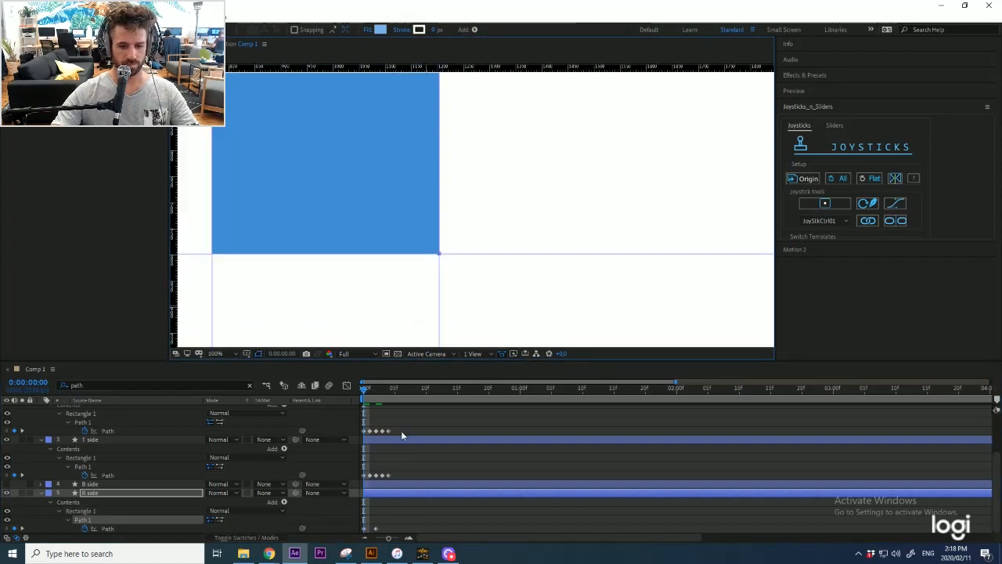
# Step: At frame 1, line up the R side's path corners with the facade's right edge, then select the T side layer
pyautogui.press('pagedown')
pyautogui.scroll(-2, 401, 247)
pyautogui.scroll(1, 399, 242)
pyautogui.moveTo(482, 171); pyautogui.dragTo(477, 300)
pyautogui.scroll(3, 479, 304)
pyautogui.scroll(-3, 484, 304)
pyautogui.moveTo(384, 240); pyautogui.dragTo(404, 220)
pyautogui.click(91, 440)
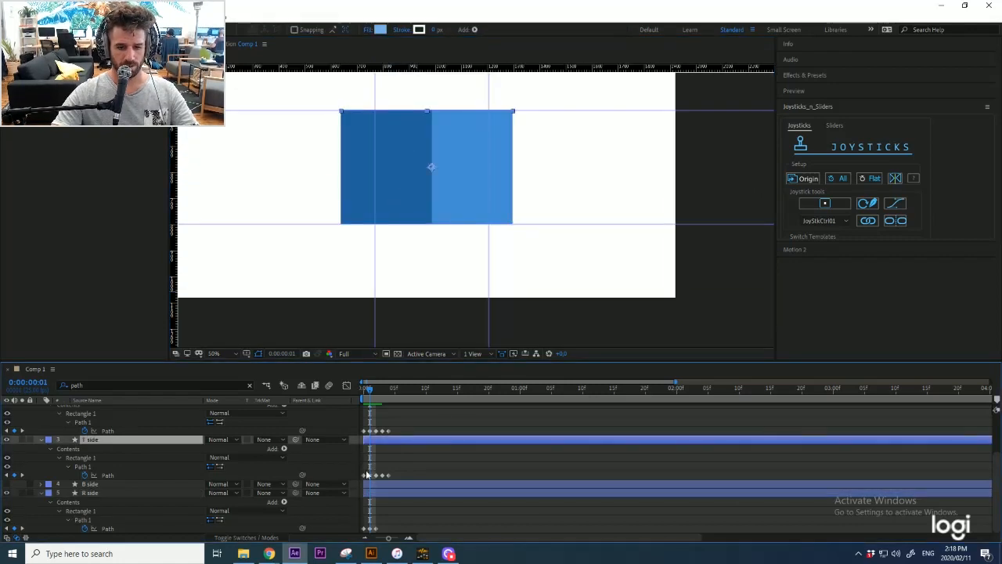
# Step: At frame 1, select the T side's path and place a vertical guide at its inner top corner
pyautogui.click(107, 474)
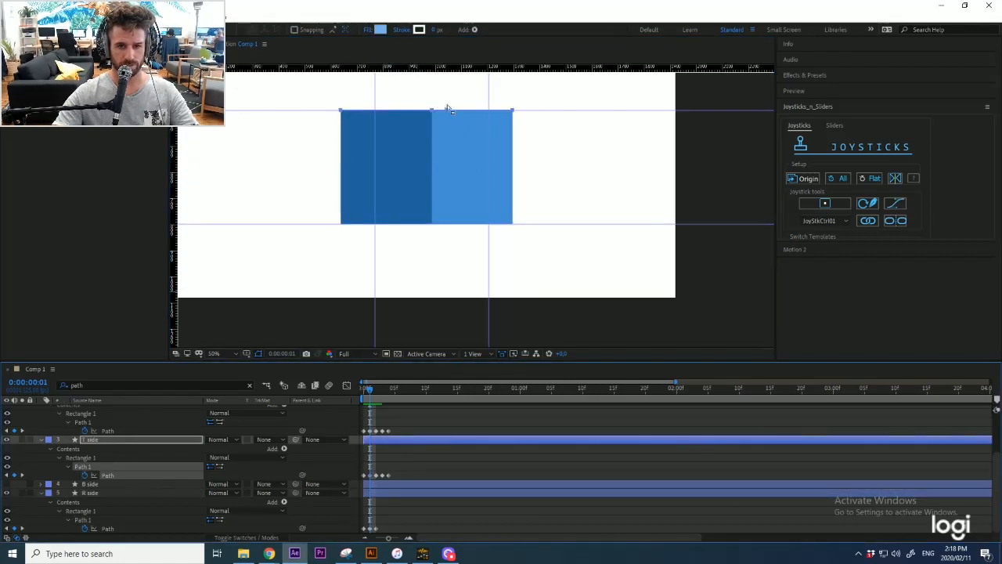
pyautogui.press('pageup')
pyautogui.press('pagedown')
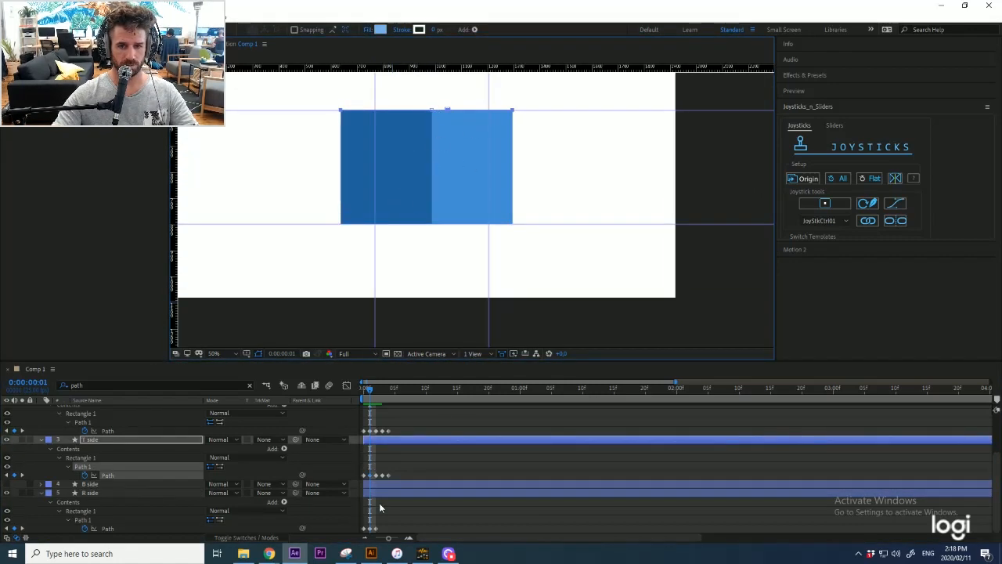
pyautogui.press('pageup')
pyautogui.press('pagedown')
pyautogui.moveTo(175, 130); pyautogui.dragTo(447, 105)
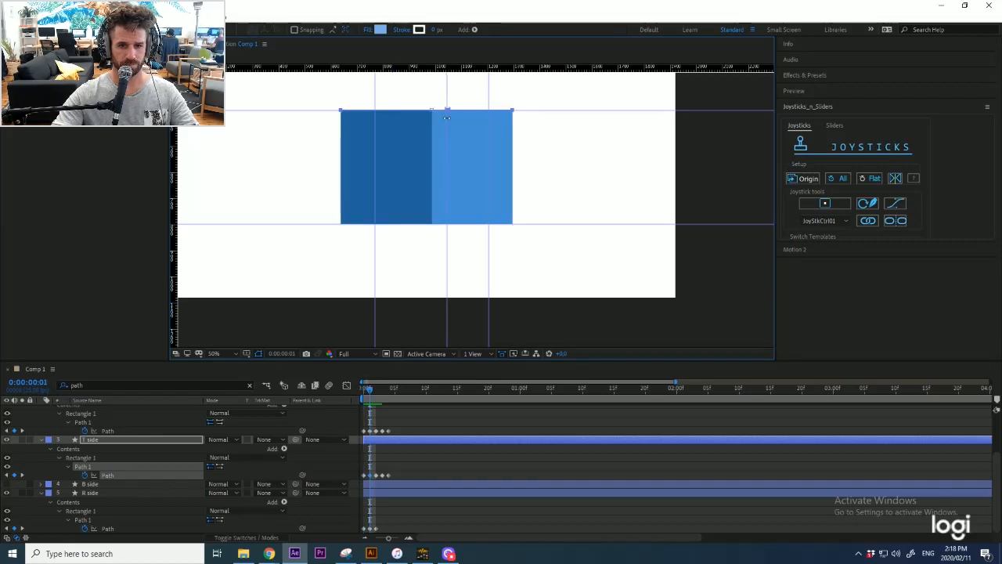
# Step: At frame 1, align the R side's left path corners with the new vertical guide
pyautogui.scroll(4, 444, 103)
pyautogui.moveTo(495, 152); pyautogui.dragTo(512, 152)
pyautogui.scroll(-3, 512, 153)
pyautogui.moveTo(522, 208); pyautogui.dragTo(498, 157)
pyautogui.click(108, 529)
pyautogui.moveTo(386, 80); pyautogui.dragTo(408, 123)
pyautogui.scroll(5, 485, 310)
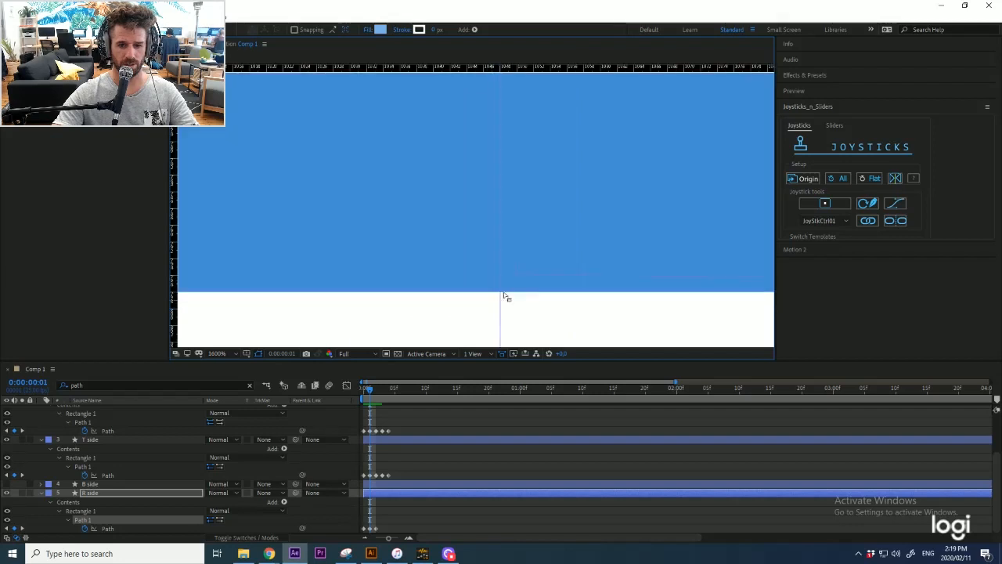
pyautogui.scroll(-5, 494, 266)
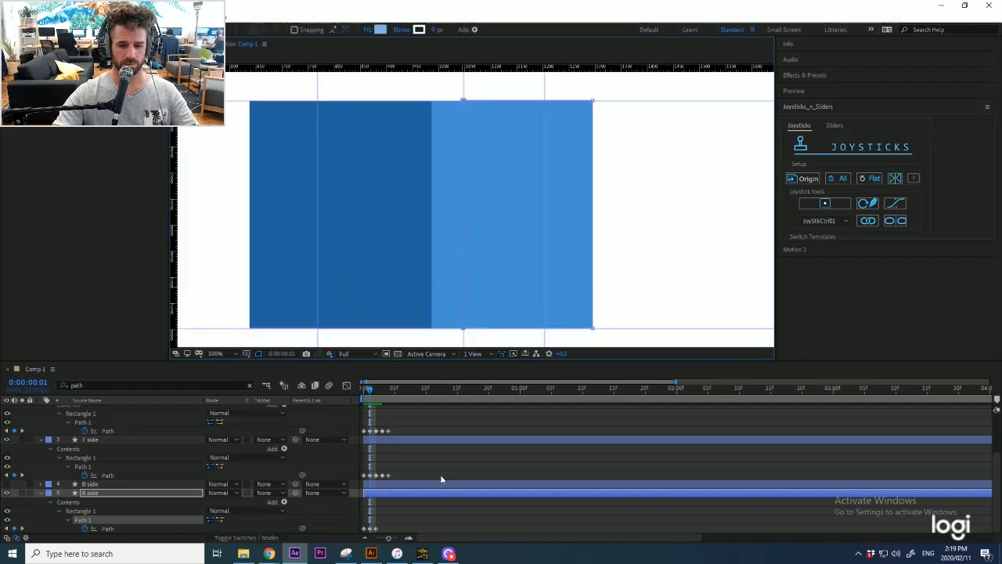
# Step: At frame 3, move the R side's left path corners onto the facade's right corners and pull its lower-right corner inward
pyautogui.press('pagedown')
pyautogui.press('pagedown')
pyautogui.scroll(-1, 509, 284)
pyautogui.click(509, 283)
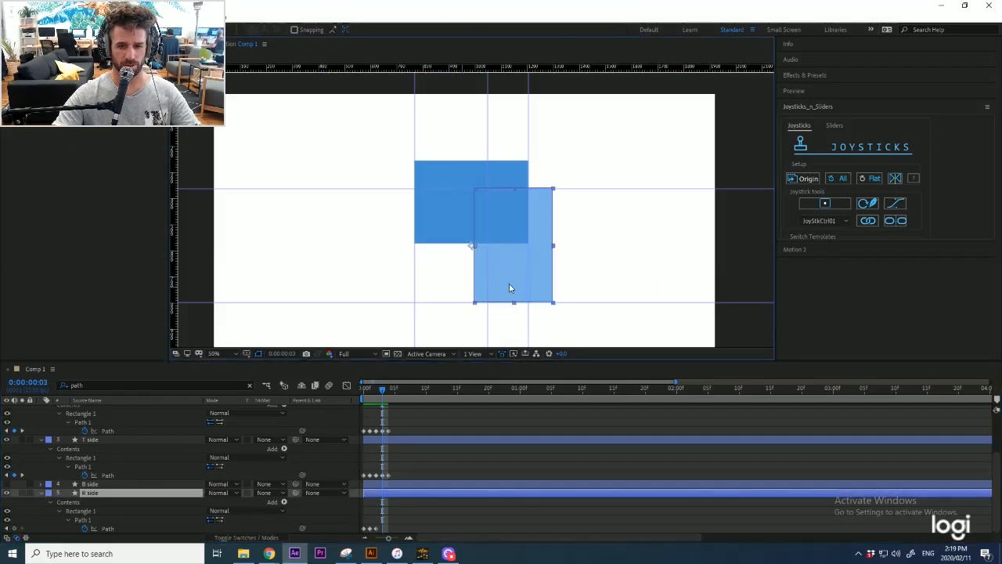
pyautogui.click(111, 527)
pyautogui.moveTo(382, 390); pyautogui.dragTo(382, 392)
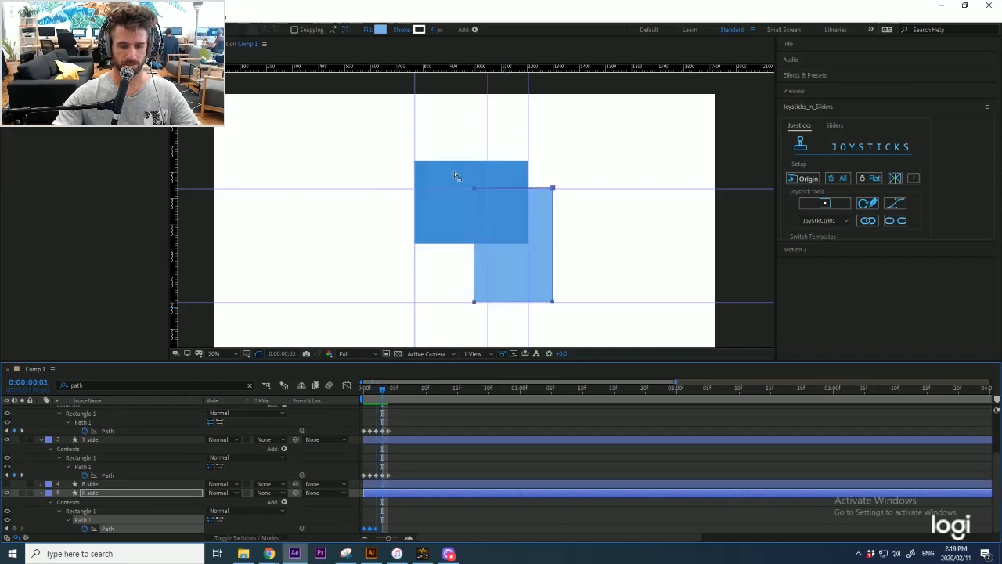
pyautogui.moveTo(455, 172); pyautogui.dragTo(488, 313)
pyautogui.moveTo(475, 303); pyautogui.dragTo(537, 277)
pyautogui.scroll(4, 524, 159)
pyautogui.moveTo(695, 180); pyautogui.dragTo(591, 170)
pyautogui.scroll(-3, 581, 109)
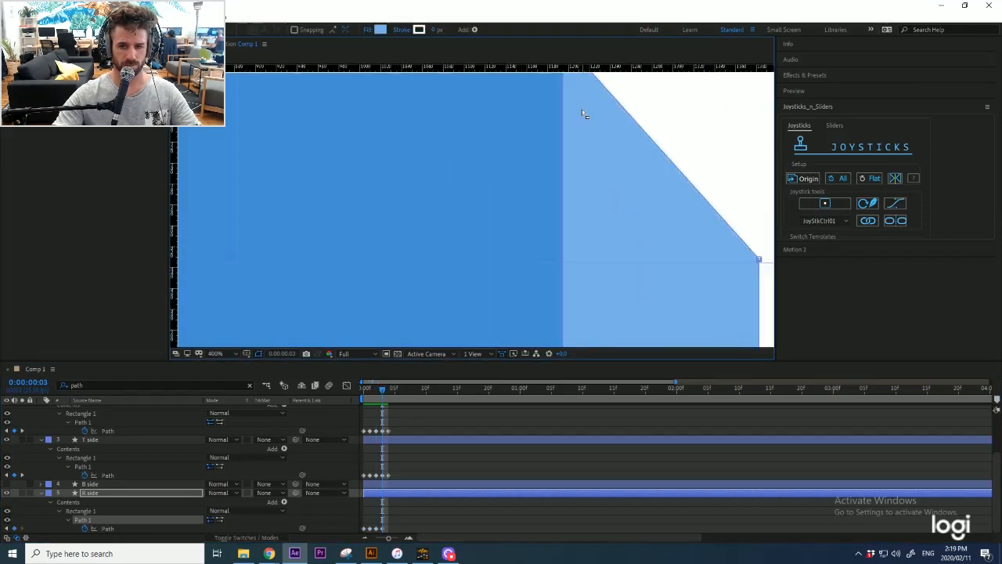
pyautogui.scroll(2, 575, 260)
pyautogui.scroll(-4, 571, 255)
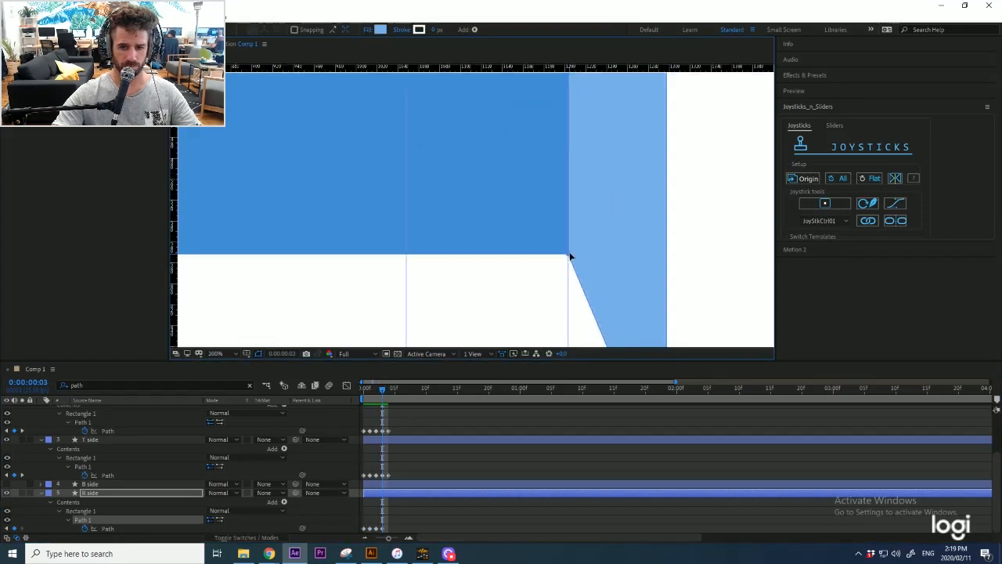
pyautogui.moveTo(580, 323); pyautogui.dragTo(552, 214)
# Step: At frame 3, select the L side's path and place a horizontal guide level with its lowest corner
pyautogui.click(104, 439)
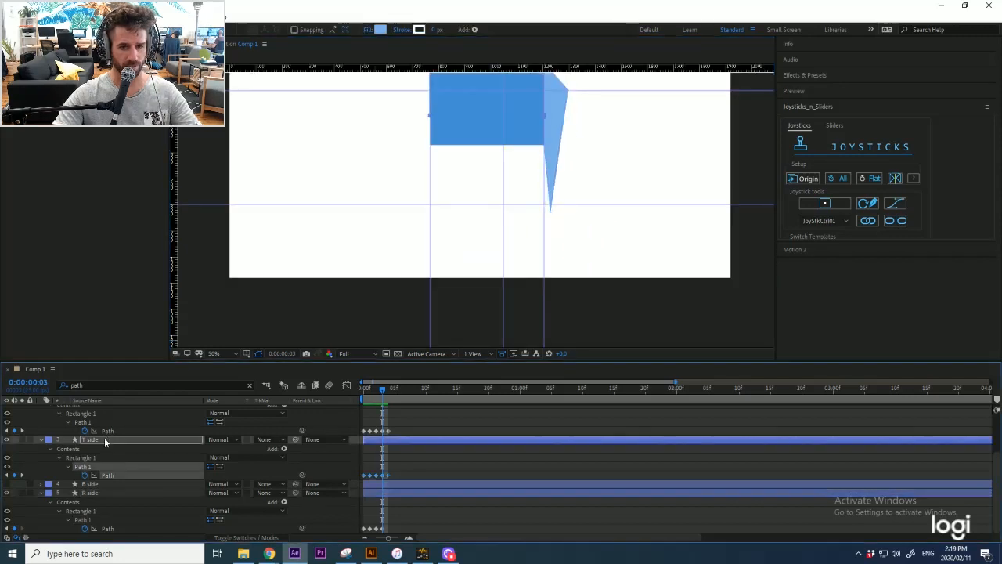
pyautogui.scroll(2, 105, 442)
pyautogui.click(105, 449)
pyautogui.click(107, 486)
pyautogui.scroll(2, 455, 149)
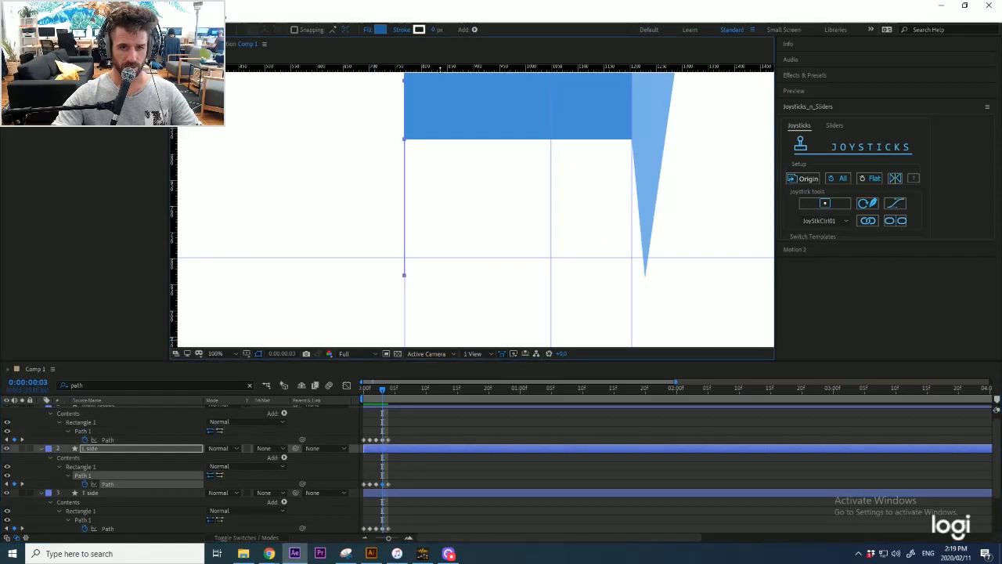
pyautogui.scroll(4, 413, 275)
pyautogui.scroll(-4, 266, 235)
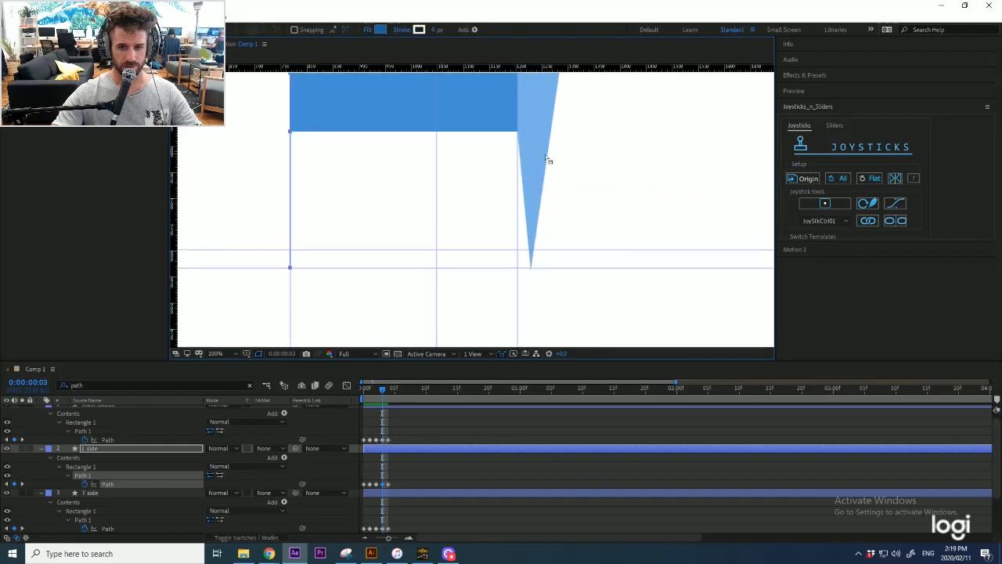
pyautogui.click(383, 484)
pyautogui.click(383, 530)
pyautogui.scroll(-2, 432, 447)
pyautogui.click(383, 529)
pyautogui.moveTo(509, 250); pyautogui.dragTo(510, 294)
pyautogui.hotkey('ctrl', 'z')
pyautogui.scroll(2, 541, 265)
pyautogui.scroll(-3, 458, 260)
pyautogui.click(398, 433)
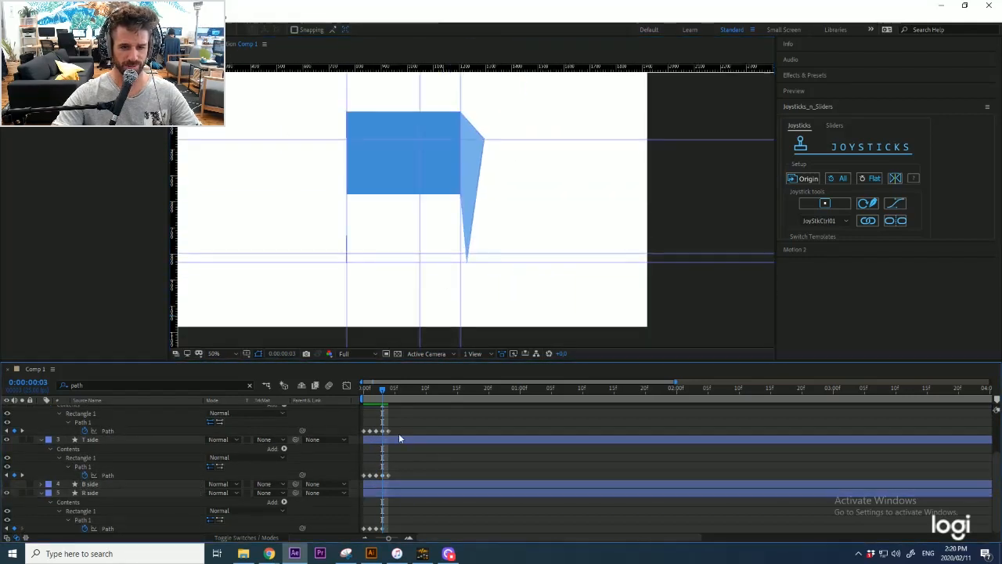
# Step: At frame 3, move the R side's lowest path corner in line with the facade's right edge and bring its outer corner inward
pyautogui.click(383, 475)
pyautogui.click(383, 432)
pyautogui.click(383, 528)
pyautogui.scroll(1, 455, 264)
pyautogui.scroll(3, 455, 264)
pyautogui.moveTo(650, 275); pyautogui.dragTo(542, 255)
pyautogui.scroll(-6, 545, 253)
pyautogui.scroll(3, 548, 232)
pyautogui.moveTo(541, 133); pyautogui.dragTo(506, 175)
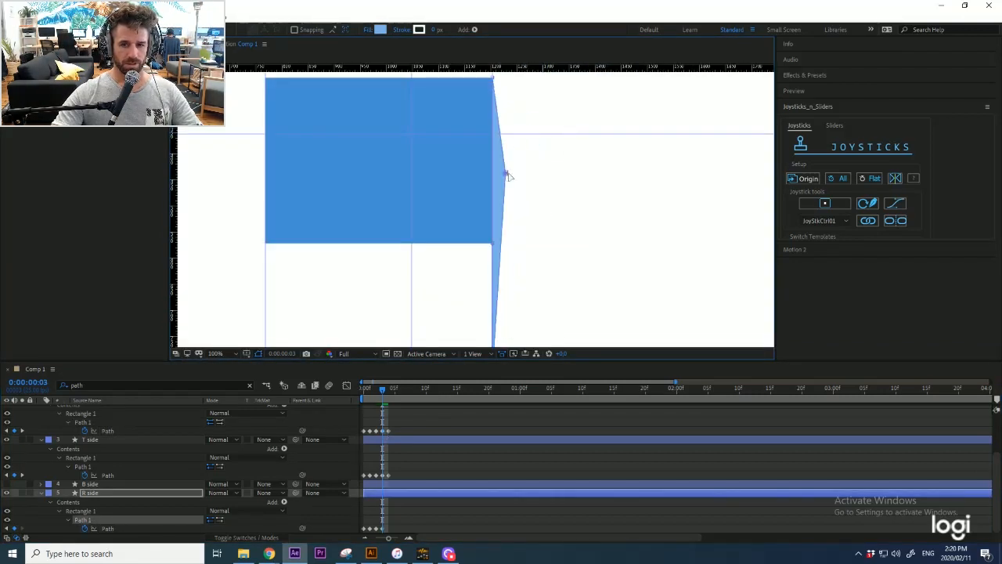
# Step: At frame 3, add a horizontal guide at the R side's outer path corner and collapse that corner onto the facade's right edge
pyautogui.click(382, 475)
pyautogui.moveTo(504, 65); pyautogui.dragTo(458, 208)
pyautogui.scroll(2, 497, 185)
pyautogui.scroll(-2, 494, 176)
pyautogui.click(383, 529)
pyautogui.scroll(2, 502, 166)
pyautogui.scroll(-3, 443, 206)
# Step: At frame 4, move the R side's highest and lowest path corners onto the T side's upper-right and facade's lower-right corners
pyautogui.click(387, 389)
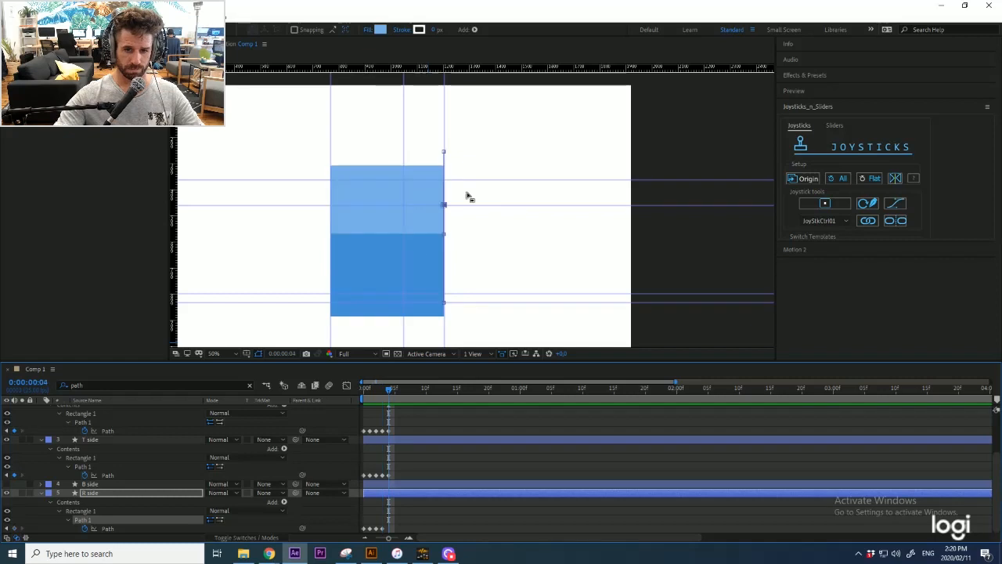
pyautogui.scroll(6, 447, 165)
pyautogui.scroll(-5, 368, 134)
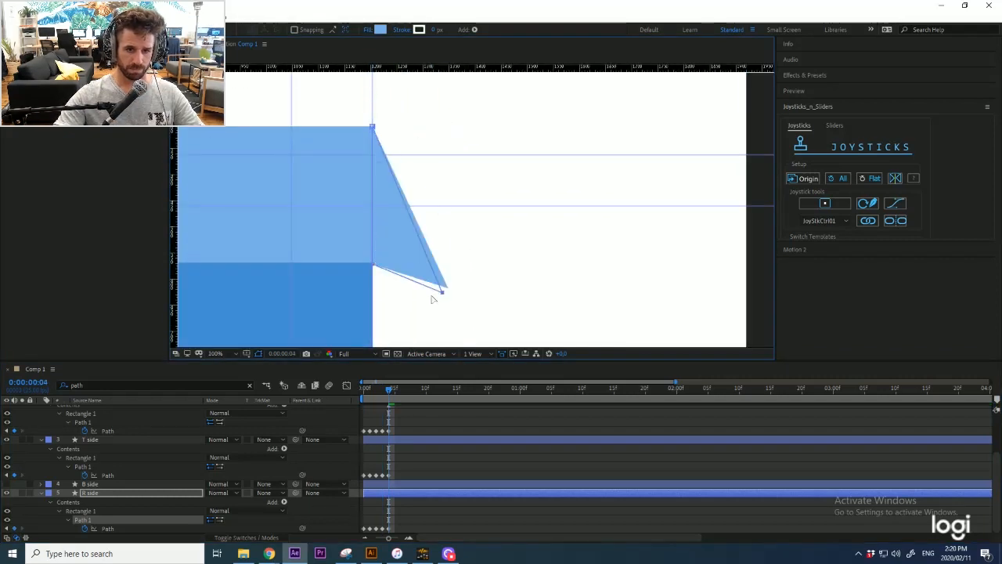
pyautogui.moveTo(365, 135); pyautogui.dragTo(367, 298)
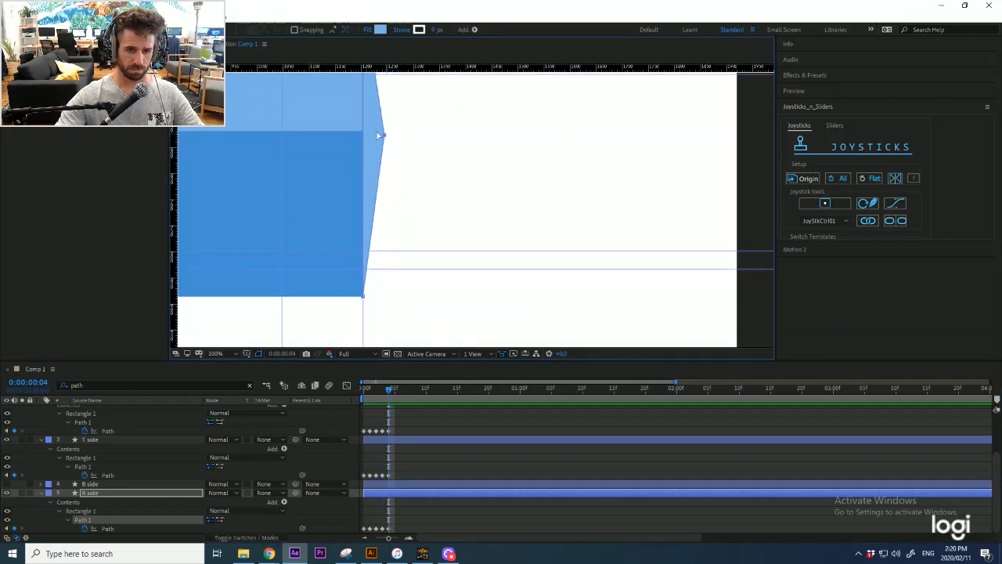
pyautogui.moveTo(379, 135); pyautogui.dragTo(365, 267)
pyautogui.hotkey('ctrl', 'z')
pyautogui.moveTo(338, 124); pyautogui.dragTo(455, 222)
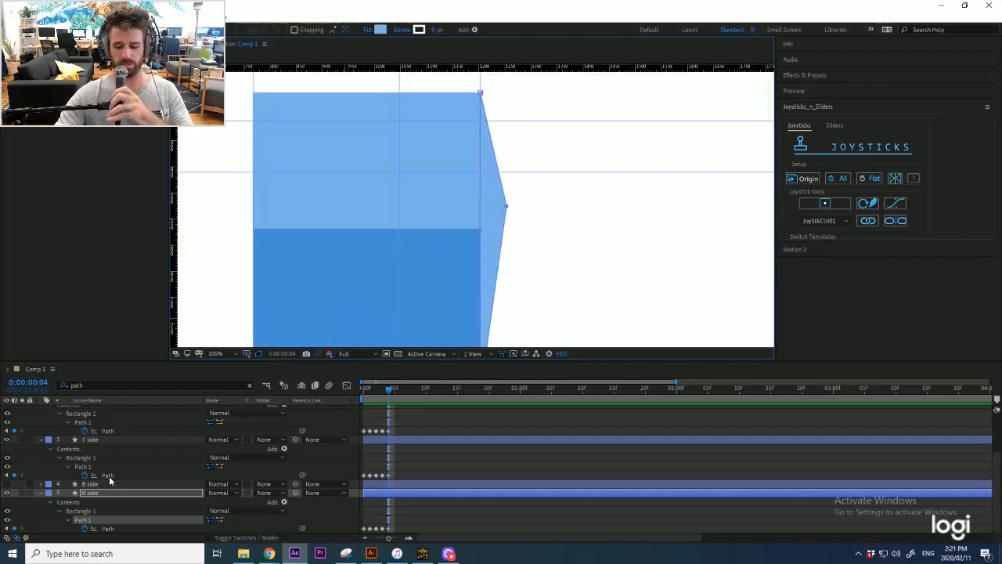
# Step: At frame 4, place a horizontal guide below the R side's outer path corner and move that corner onto the facade's right edge
pyautogui.click(97, 440)
pyautogui.click(107, 476)
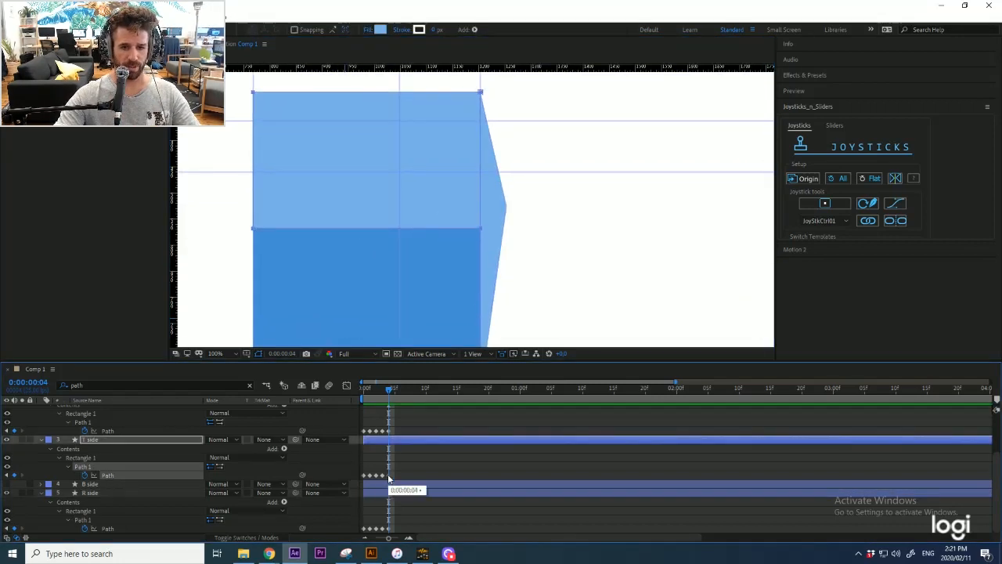
pyautogui.click(389, 433)
pyautogui.click(504, 212)
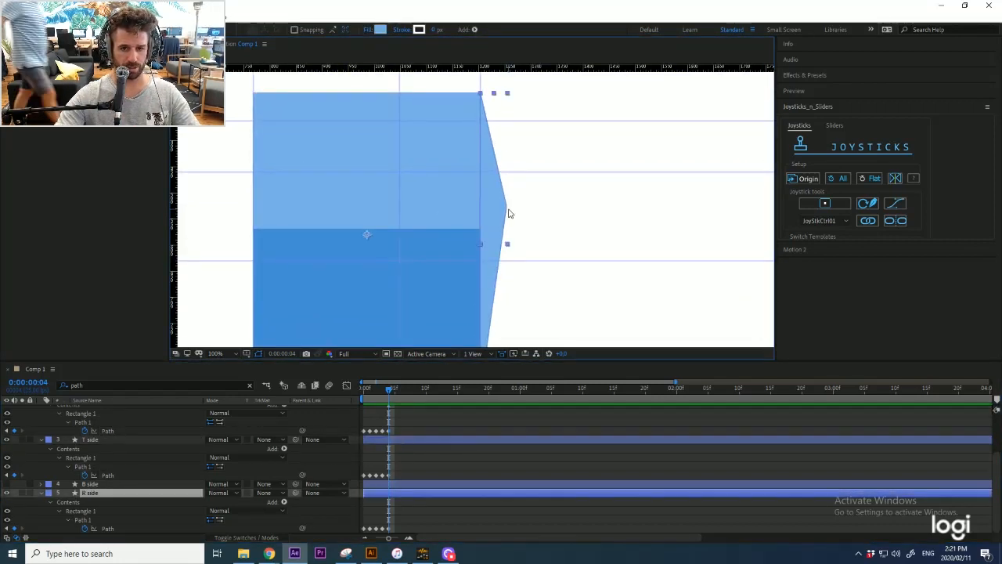
pyautogui.doubleClick(507, 208)
pyautogui.doubleClick(507, 208)
pyautogui.moveTo(521, 198); pyautogui.dragTo(497, 212)
pyautogui.moveTo(507, 206); pyautogui.dragTo(465, 254)
pyautogui.scroll(4, 481, 260)
pyautogui.scroll(-6, 465, 255)
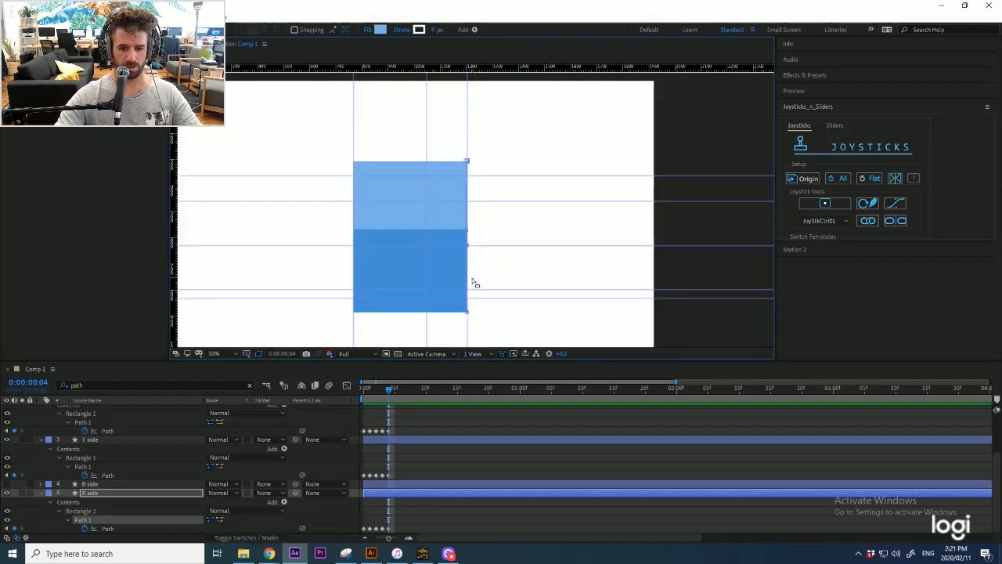
# Step: Create a joystick from the main facade, L side, T side and R side layers
pyautogui.click(413, 474)
pyautogui.click(383, 494)
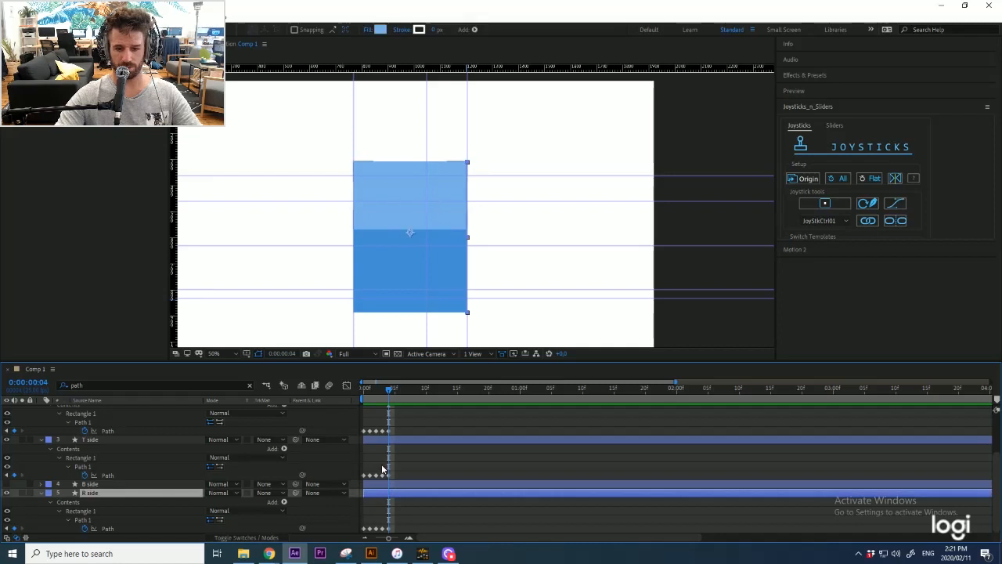
pyautogui.keyDown('ctrl'); pyautogui.click(390, 440); pyautogui.keyUp('ctrl')
pyautogui.scroll(2, 405, 429)
pyautogui.keyDown('ctrl'); pyautogui.click(394, 454); pyautogui.keyUp('ctrl')
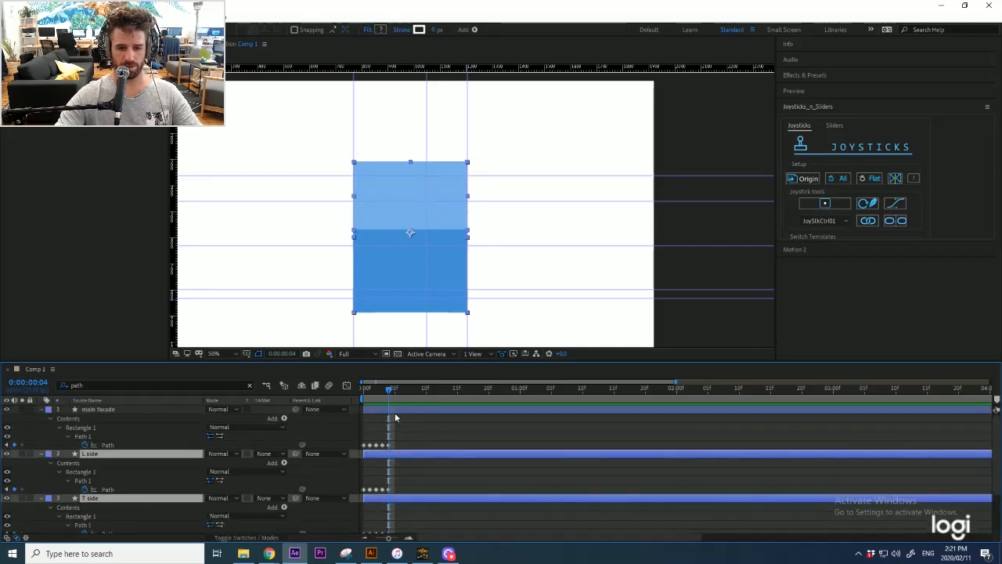
pyautogui.keyDown('ctrl'); pyautogui.click(394, 410); pyautogui.keyUp('ctrl')
pyautogui.scroll(-3, 395, 435)
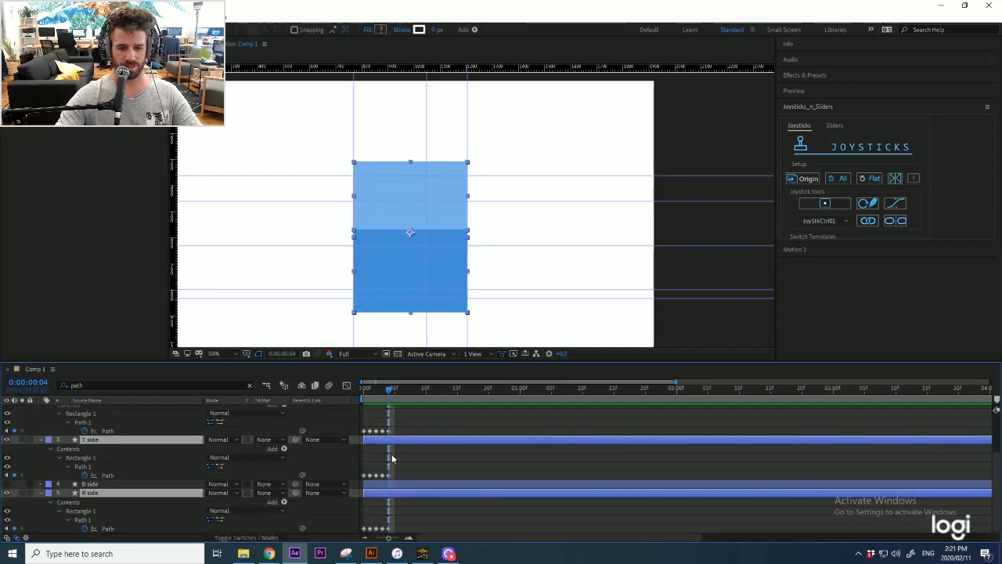
pyautogui.click(801, 144)
pyautogui.press('Return')
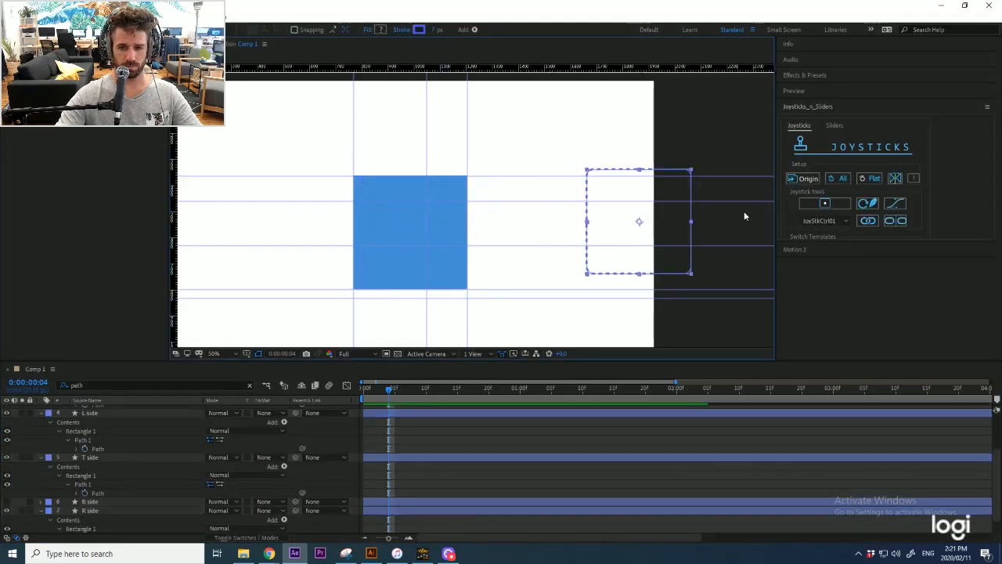
# Step: Test the joystick by moving its controller to several positions, and revert the rig to the keyframed layers
pyautogui.moveTo(640, 223); pyautogui.dragTo(682, 202)
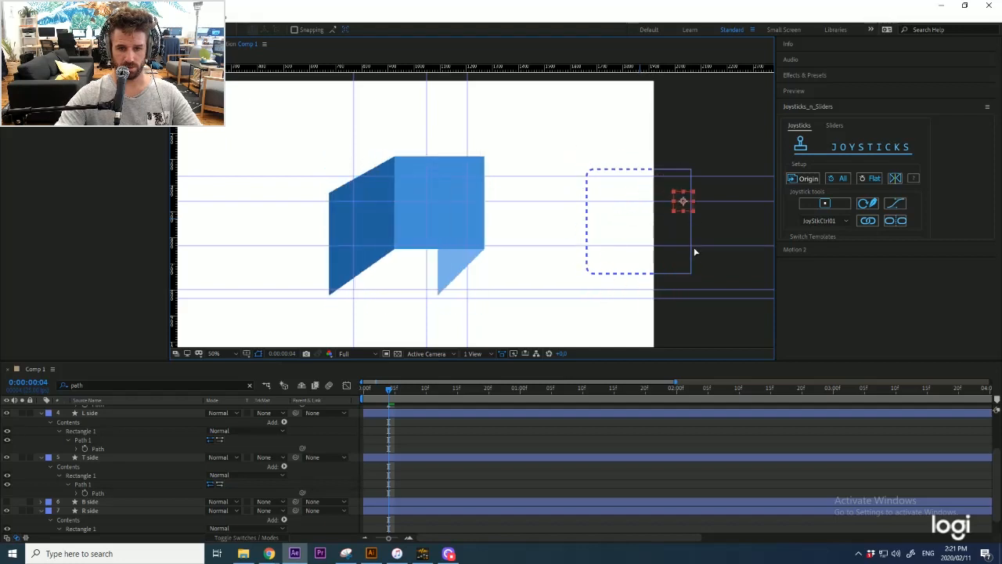
pyautogui.moveTo(695, 252); pyautogui.dragTo(637, 177)
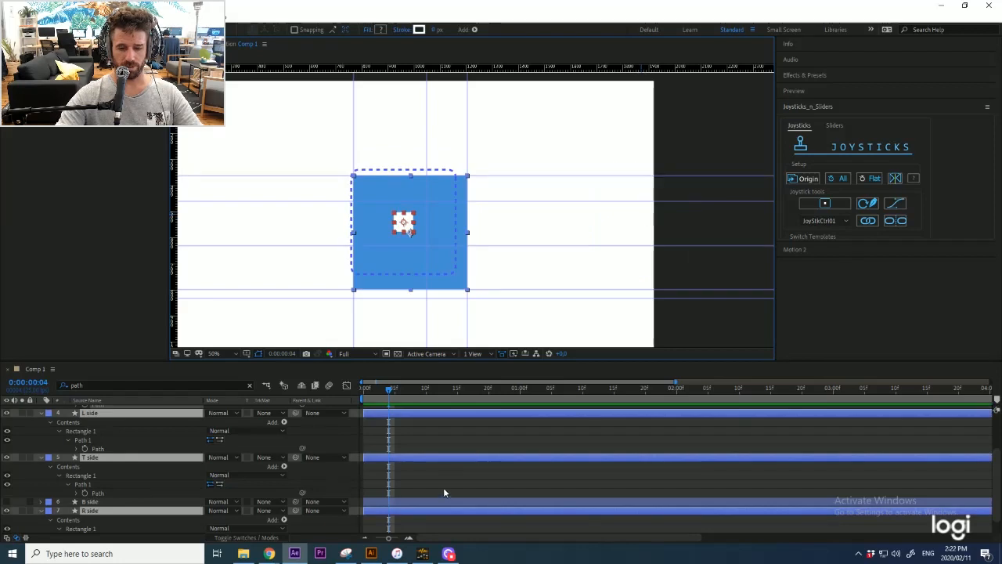
pyautogui.click(423, 447)
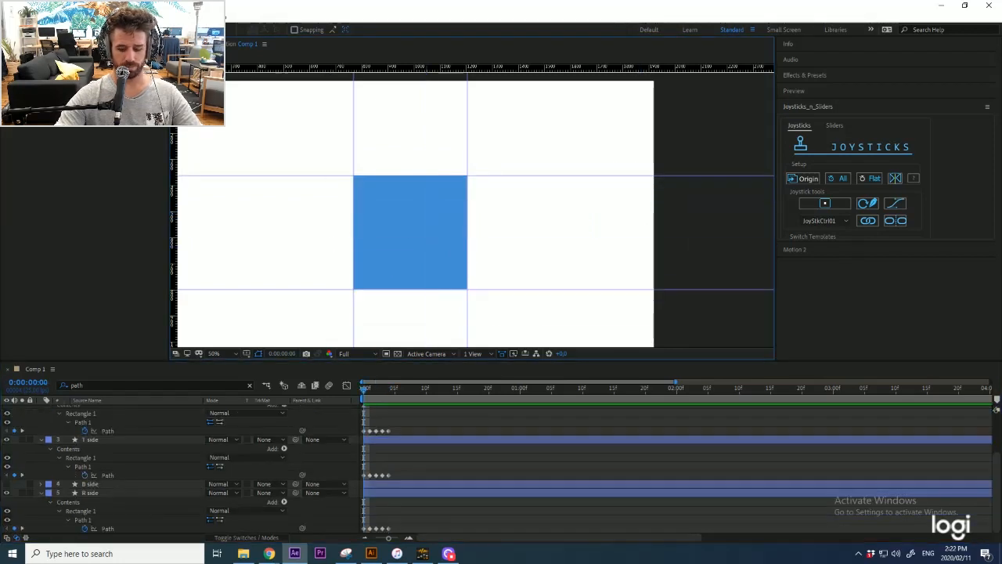
# Step: Make the B side layer visible and reveal its Path property with the path filter
pyautogui.click(6, 484)
pyautogui.click(41, 484)
pyautogui.scroll(-1, 79, 489)
pyautogui.click(90, 467)
pyautogui.click(94, 385)
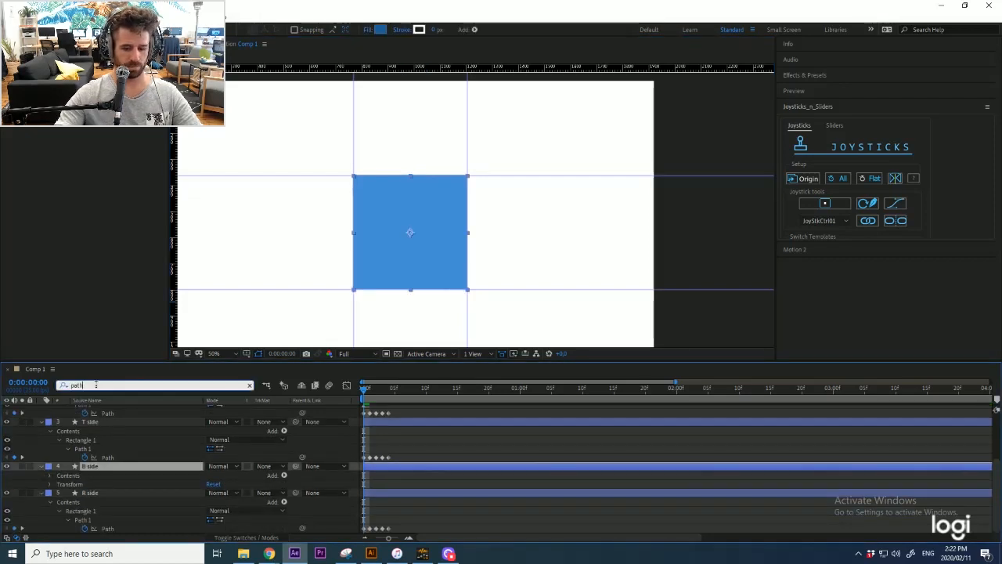
pyautogui.press('Return')
# Step: At frame 3, start keyframing the B side's Path and move its upper corners onto the facade's bottom edge
pyautogui.moveTo(379, 389); pyautogui.dragTo(382, 391)
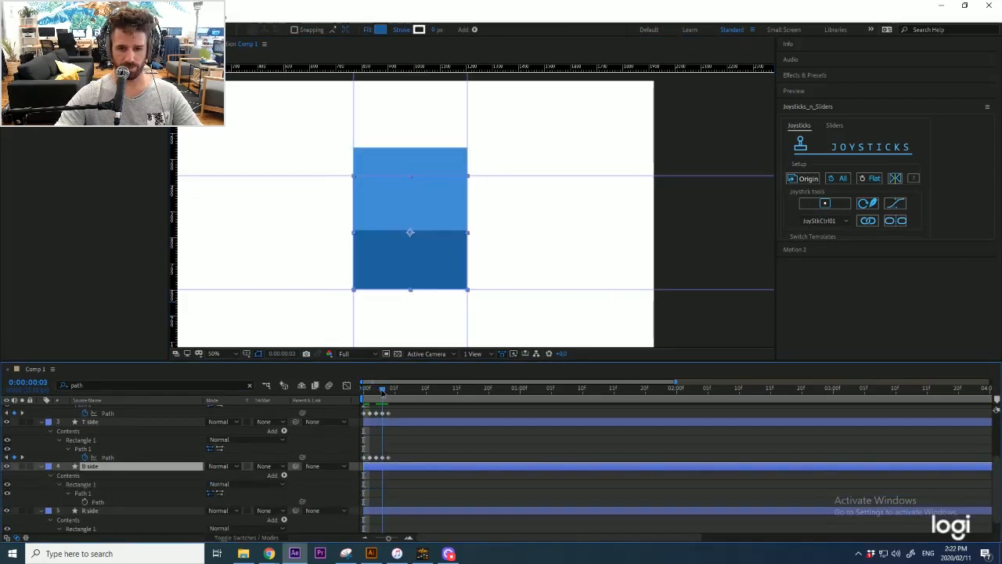
pyautogui.click(86, 503)
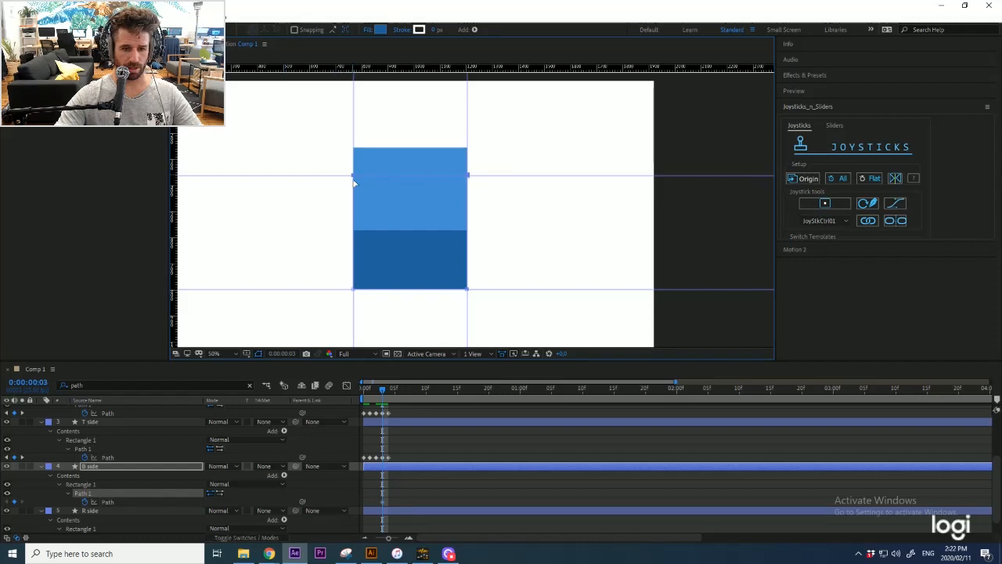
pyautogui.scroll(3, 350, 191)
pyautogui.scroll(-3, 354, 193)
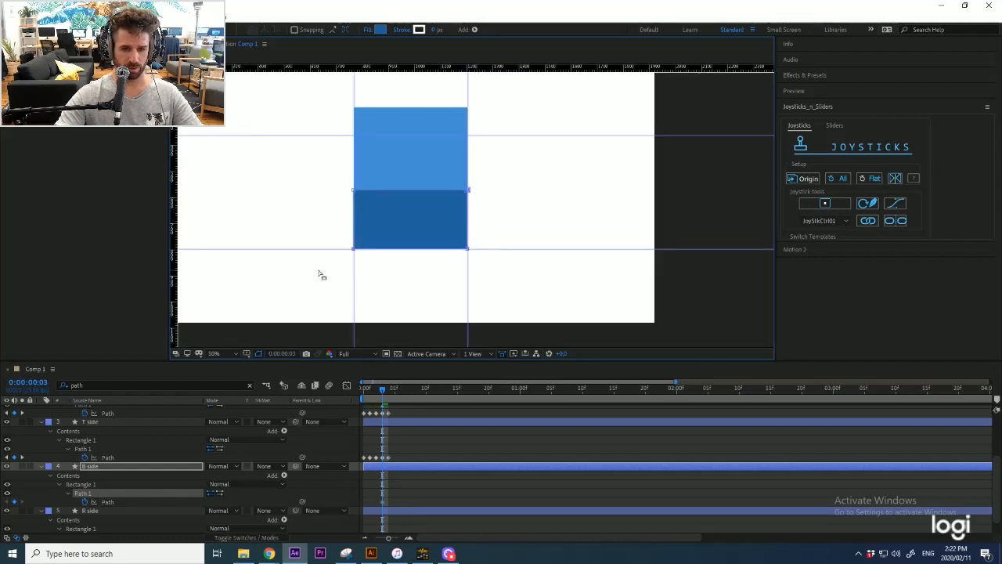
# Step: At frame 3, select the R side's path and place a horizontal guide level with its lowest corner
pyautogui.click(103, 512)
pyautogui.scroll(-1, 389, 520)
pyautogui.click(383, 529)
pyautogui.scroll(1, 489, 127)
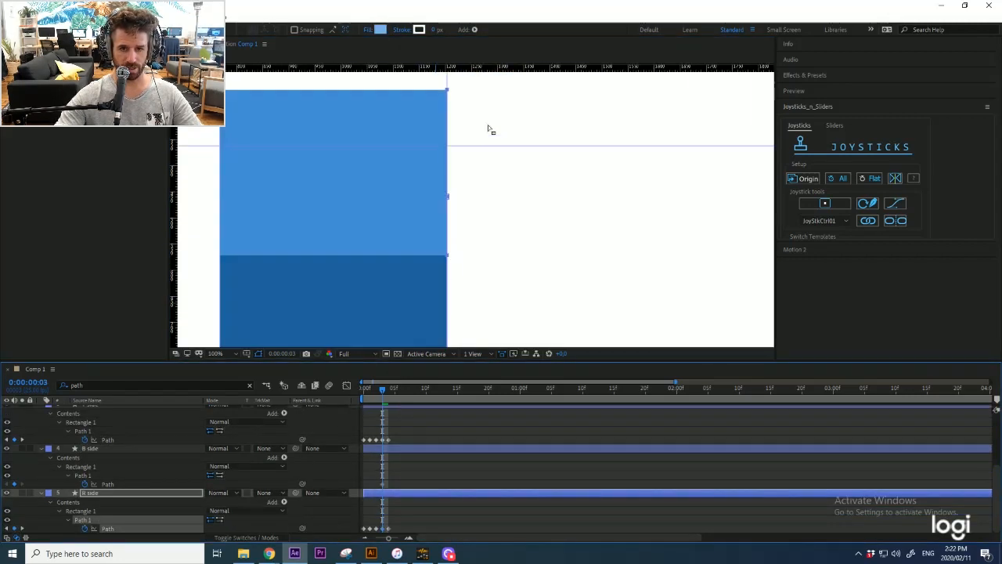
pyautogui.scroll(-1, 490, 128)
pyautogui.scroll(1, 472, 251)
pyautogui.moveTo(466, 255); pyautogui.dragTo(471, 266)
# Step: At frame 3, move the B side's lower path corners down to the new guide and compare the pose with frame 4
pyautogui.click(383, 484)
pyautogui.moveTo(513, 215); pyautogui.dragTo(221, 270)
pyautogui.moveTo(238, 248); pyautogui.dragTo(237, 270)
pyautogui.scroll(4, 237, 271)
pyautogui.moveTo(238, 228); pyautogui.dragTo(237, 171)
pyautogui.scroll(-7, 239, 174)
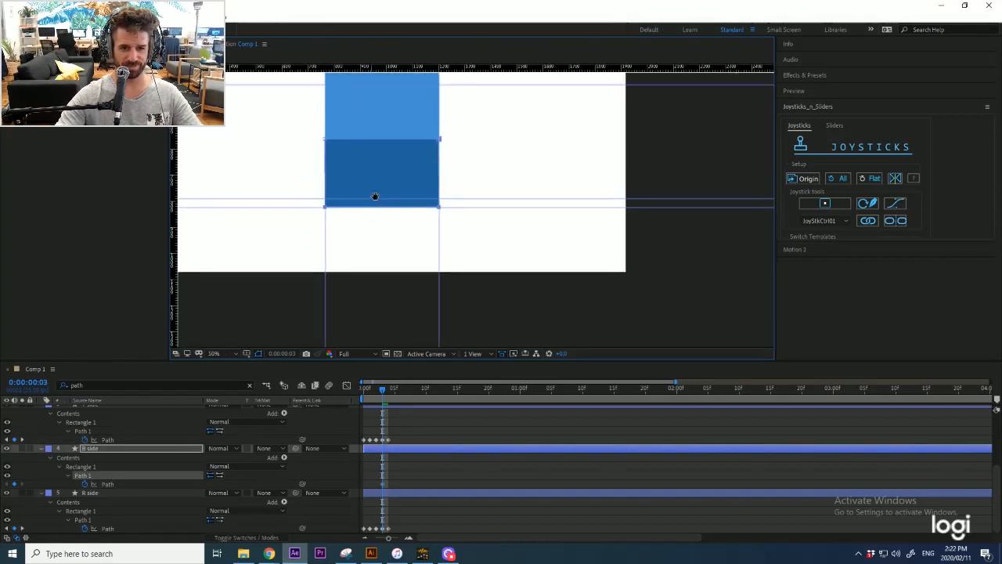
pyautogui.click(389, 390)
pyautogui.moveTo(390, 389); pyautogui.dragTo(383, 389)
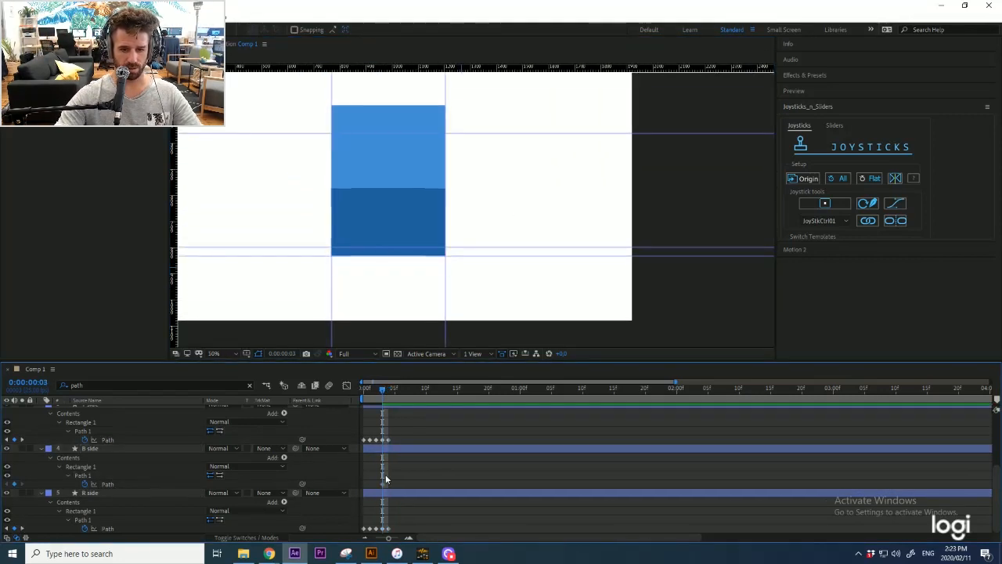
# Step: At frame 4, move the B side's upper path corners down onto the facade's bottom edge
pyautogui.click(382, 484)
pyautogui.click(389, 389)
pyautogui.moveTo(473, 176); pyautogui.dragTo(332, 283)
pyautogui.scroll(3, 333, 281)
pyautogui.scroll(-6, 327, 314)
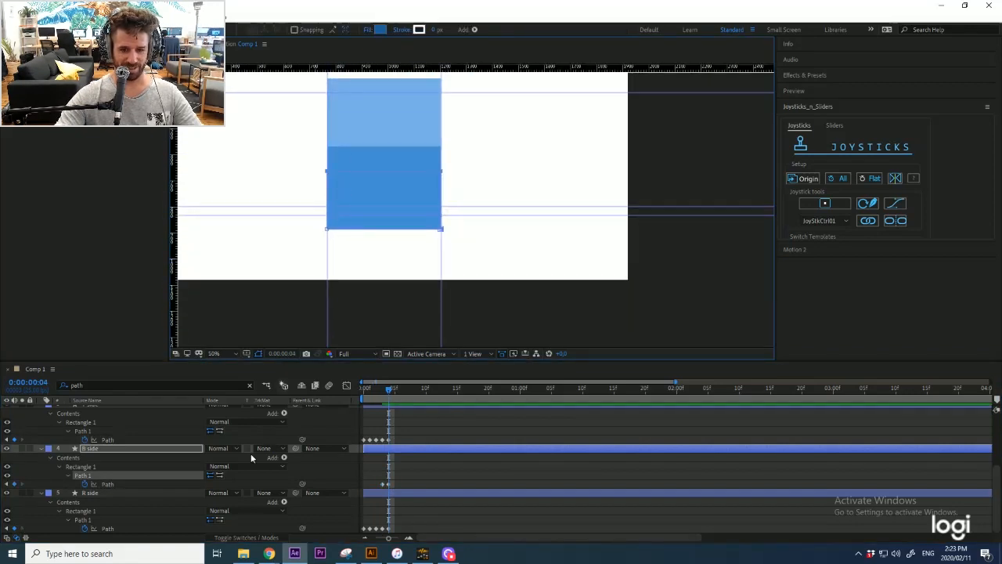
# Step: At frame 4, place a horizontal guide level with the R side's rear lower corner and move the B side's lower path corners up to it
pyautogui.click(113, 531)
pyautogui.scroll(2, 453, 196)
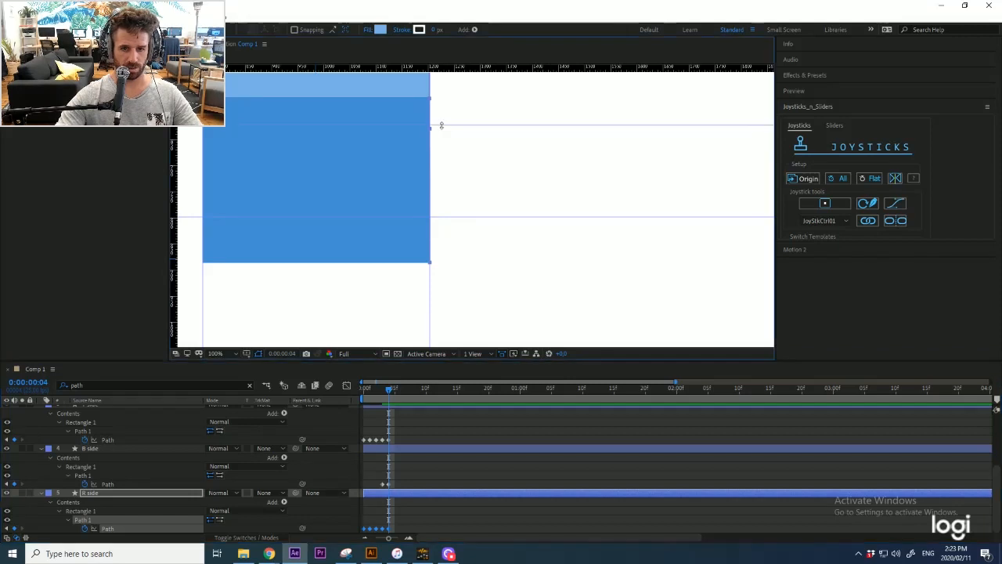
pyautogui.click(380, 474)
pyautogui.scroll(6, 244, 134)
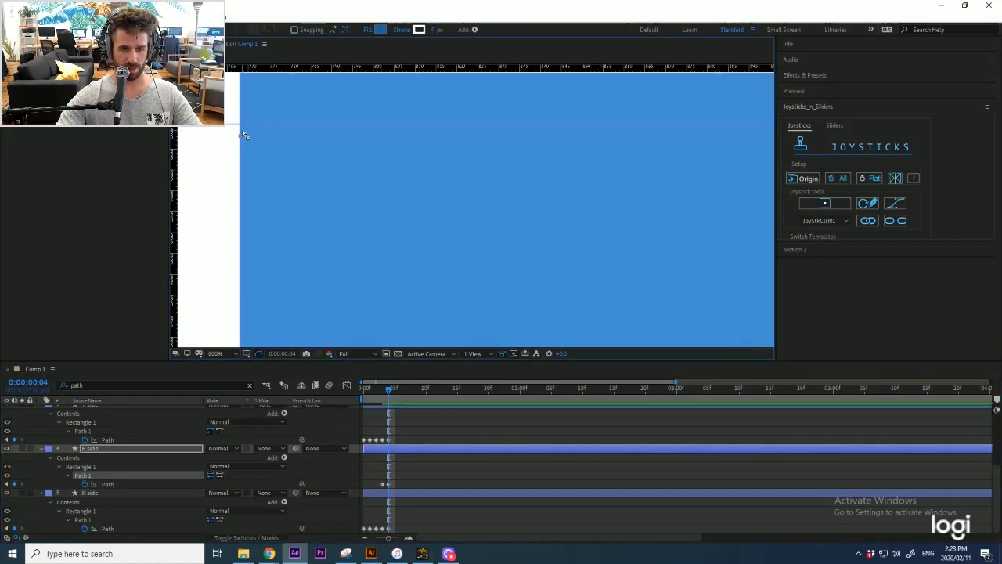
pyautogui.scroll(-7, 266, 139)
pyautogui.scroll(4, 317, 180)
pyautogui.scroll(-2, 316, 179)
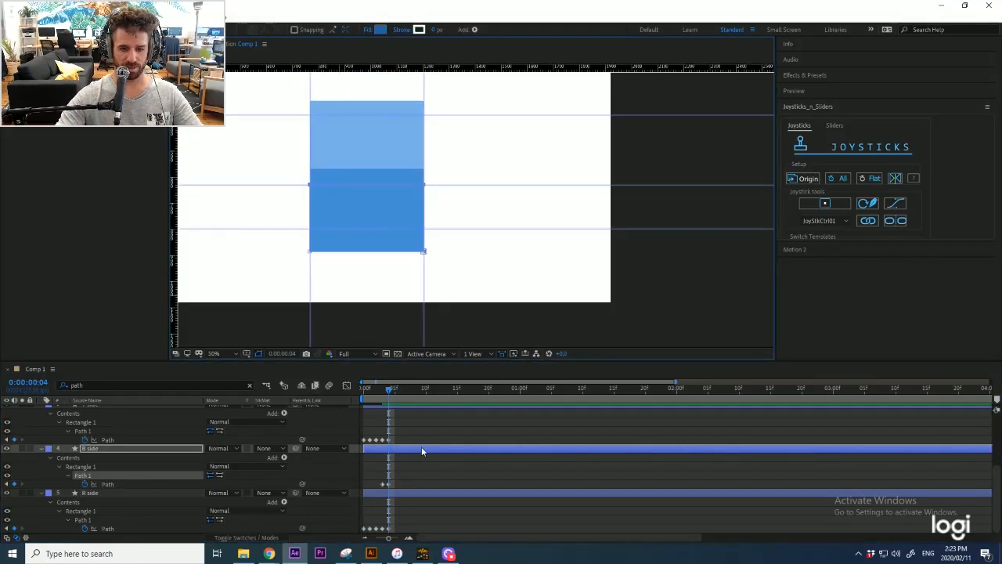
# Step: At frame 0, flatten the B side's path by moving its corners onto the facade's bottom edge
pyautogui.click(384, 390)
pyautogui.moveTo(384, 391); pyautogui.dragTo(365, 399)
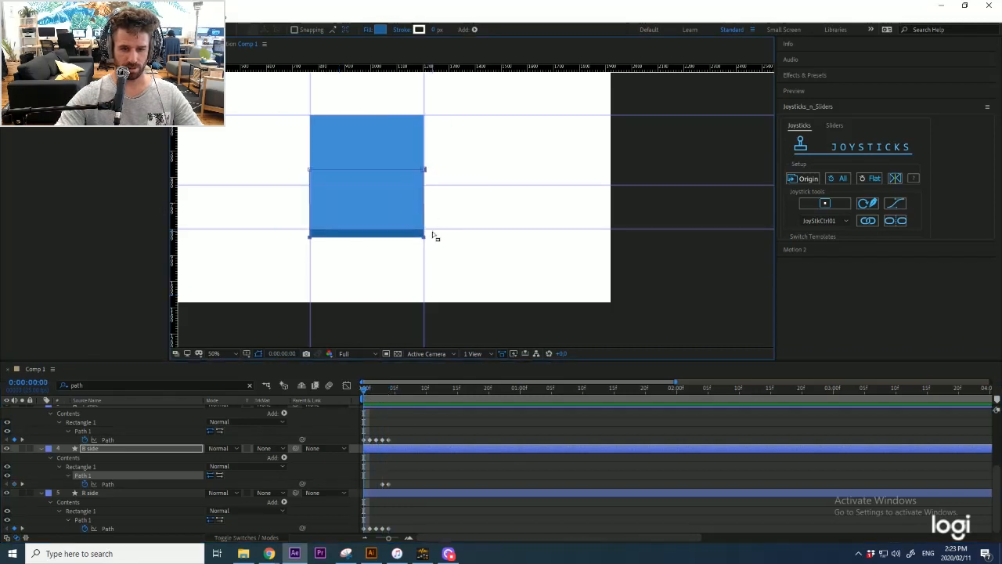
pyautogui.scroll(5, 295, 247)
pyautogui.scroll(-7, 305, 167)
pyautogui.scroll(8, 305, 167)
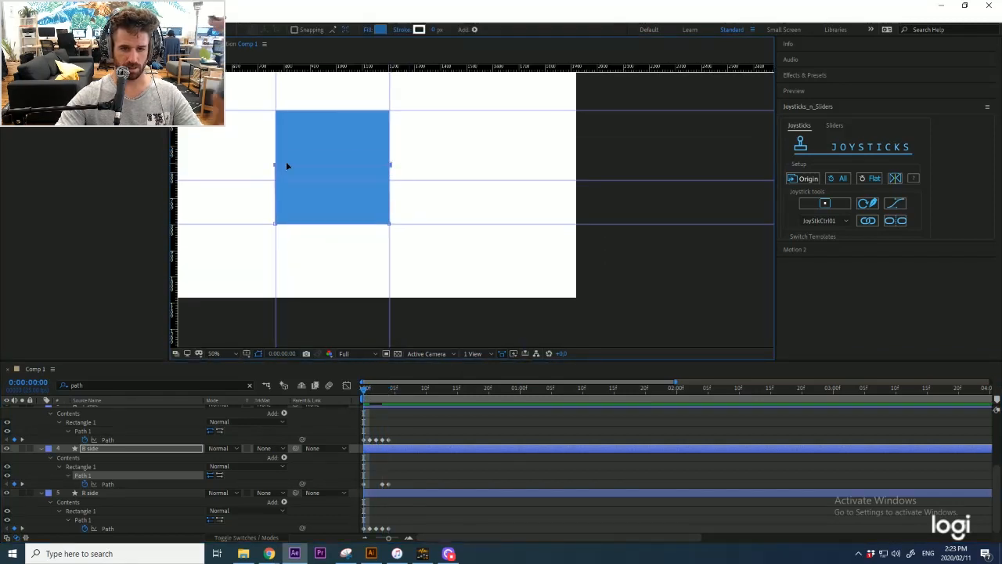
# Step: Go to frame 2 and clear all guides from the composition
pyautogui.press('pagedown')
pyautogui.press('pagedown')
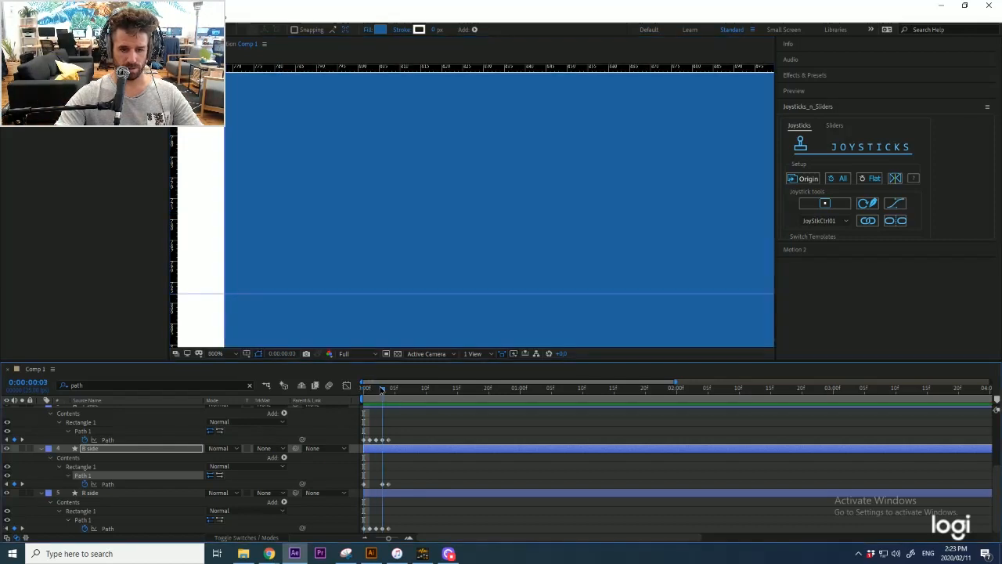
pyautogui.scroll(-8, 462, 220)
pyautogui.click(562, 170)
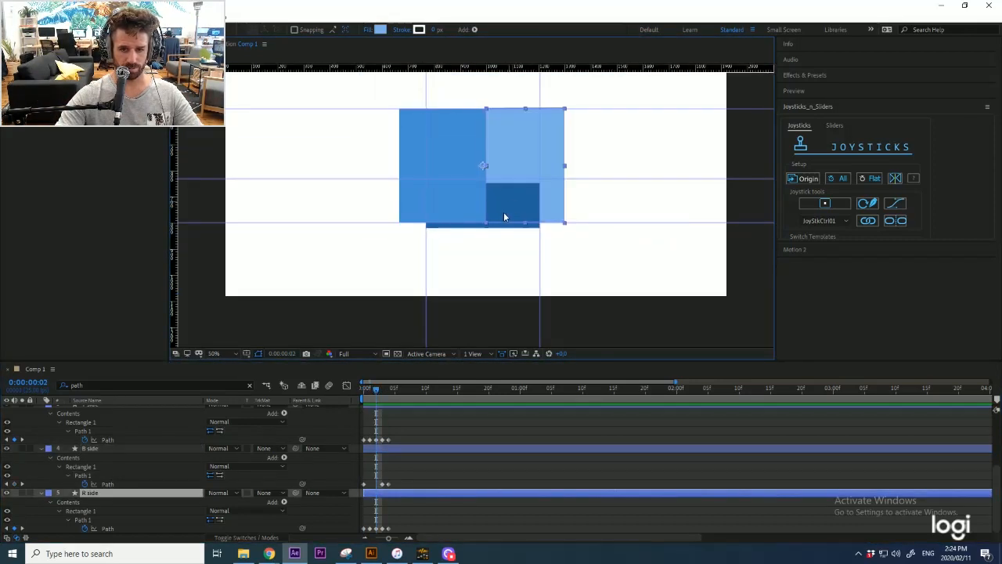
pyautogui.hotkey('ctrl', 'z')
pyautogui.click(168, 17)
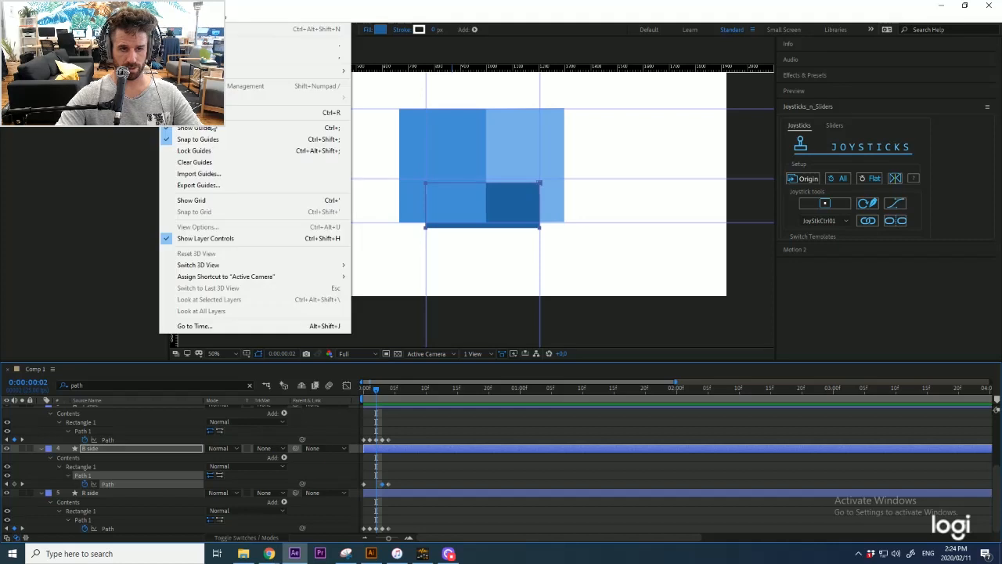
pyautogui.click(213, 161)
# Step: At frame 2, move the B side's upper-left path corner onto the facade's lower-left corner
pyautogui.scroll(1, 499, 186)
pyautogui.moveTo(599, 163); pyautogui.dragTo(318, 211)
pyautogui.moveTo(352, 181); pyautogui.dragTo(299, 264)
pyautogui.scroll(3, 299, 266)
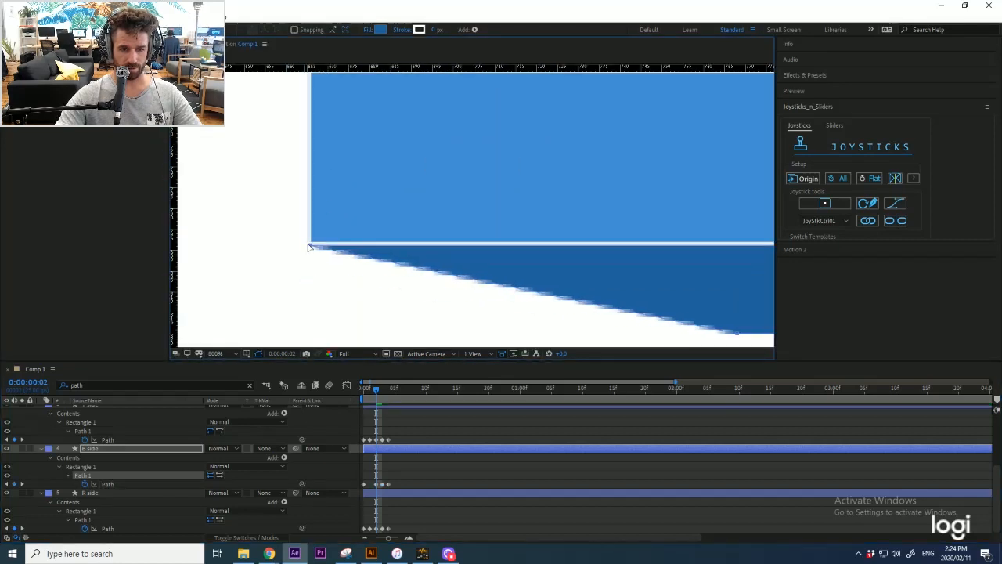
pyautogui.scroll(-3, 426, 187)
# Step: At frame 2, move the B side's right-hand path corners onto the facade's lower-right corner and the R side's outer lower corner
pyautogui.scroll(4, 583, 190)
pyautogui.moveTo(638, 190); pyautogui.dragTo(537, 195)
pyautogui.scroll(-4, 592, 227)
pyautogui.moveTo(603, 236); pyautogui.dragTo(629, 240)
pyautogui.scroll(3, 653, 227)
pyautogui.scroll(-3, 628, 239)
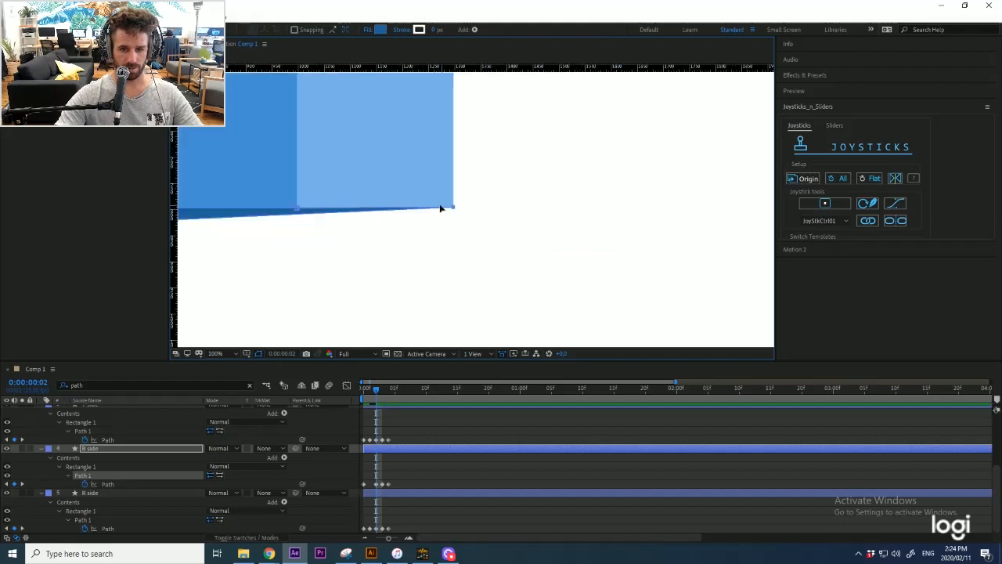
pyautogui.moveTo(443, 208); pyautogui.dragTo(613, 202)
pyautogui.moveTo(347, 213); pyautogui.dragTo(393, 213)
pyautogui.scroll(3, 93, 440)
# Step: At frame 2, select the L side's path and place a vertical guide at its hidden rear lower corner
pyautogui.click(99, 439)
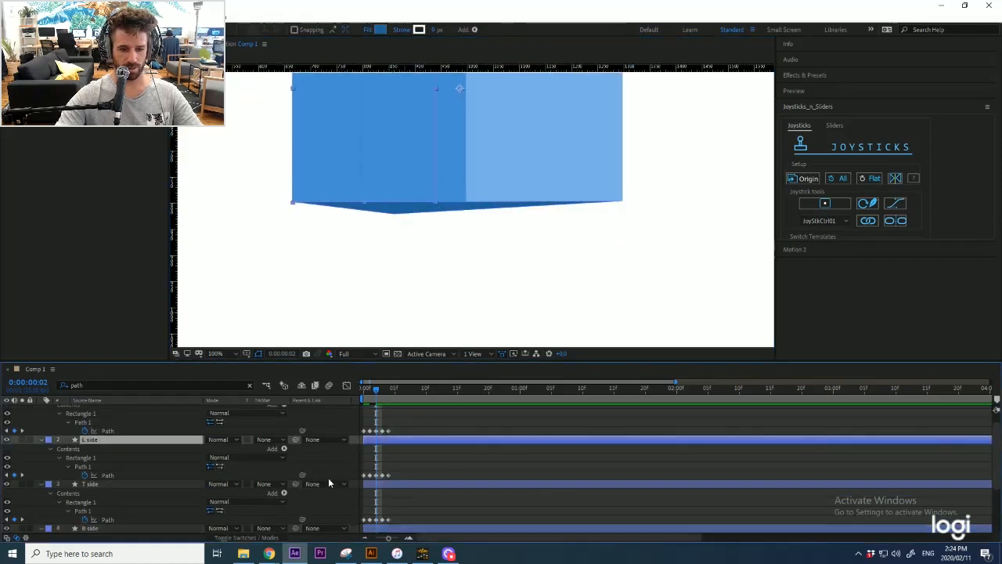
pyautogui.click(376, 475)
pyautogui.scroll(6, 472, 222)
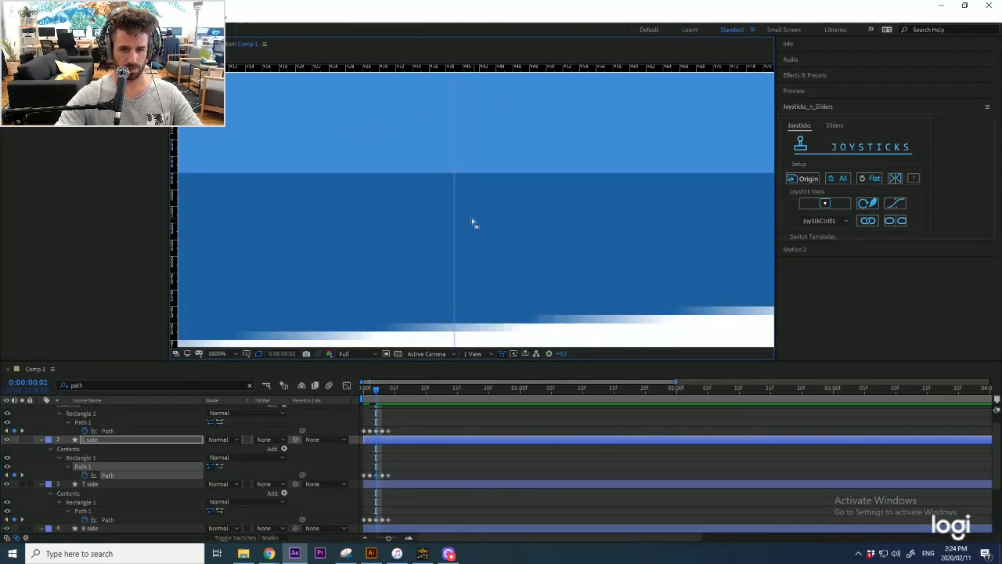
# Step: At frame 2, move the B side's remaining rear corner up to where the vertical guide meets the box's bottom edge
pyautogui.scroll(-4, 461, 212)
pyautogui.click(420, 221)
pyautogui.click(418, 221)
pyautogui.moveTo(416, 221); pyautogui.dragTo(468, 168)
pyautogui.scroll(1, 456, 213)
pyautogui.scroll(3, 455, 212)
pyautogui.scroll(-4, 469, 168)
pyautogui.scroll(-3, 377, 439)
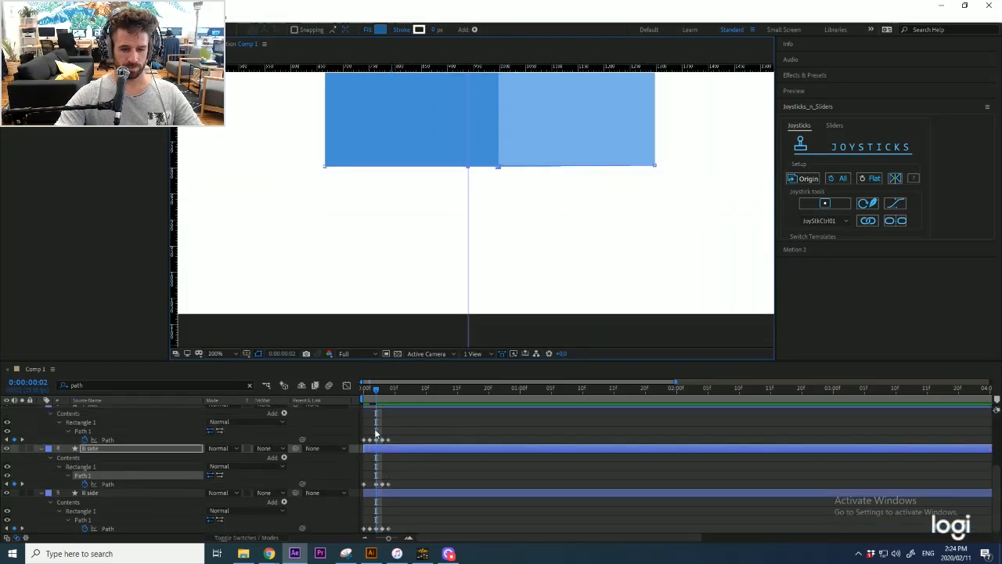
# Step: At frame 1, move three B side path corners onto the facade's two lower corners and the L side's outer lower corner
pyautogui.click(371, 393)
pyautogui.press(',')
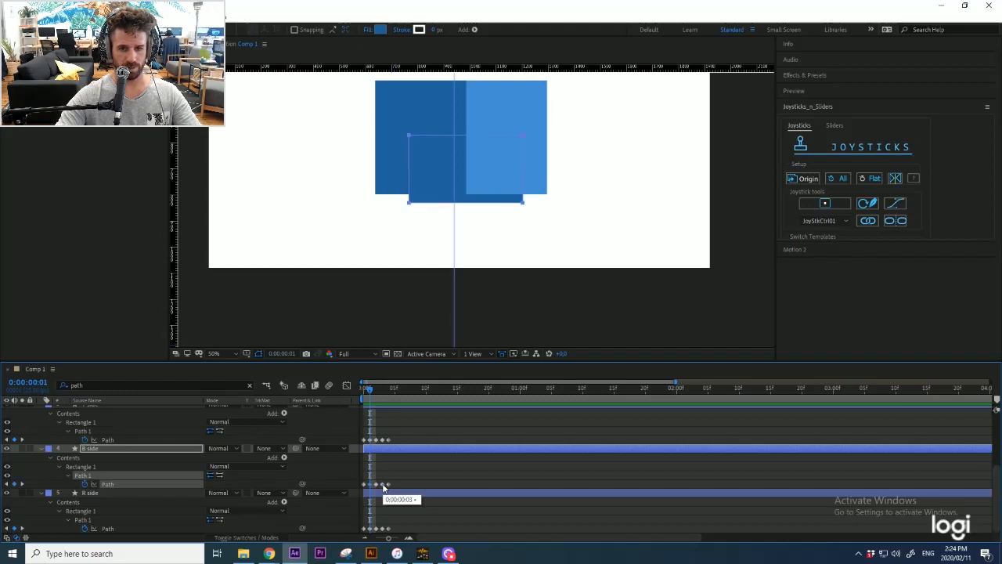
pyautogui.scroll(8, 546, 198)
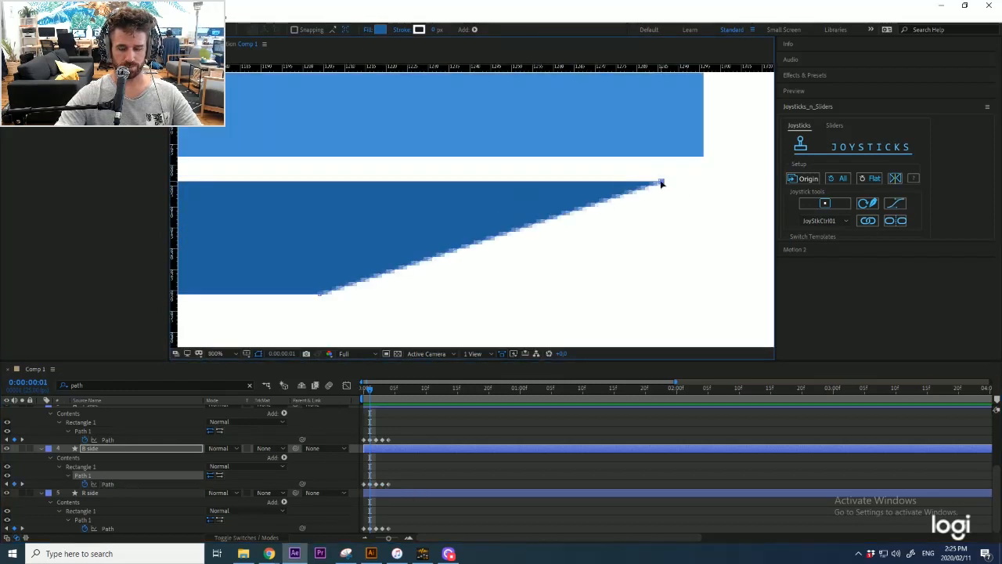
pyautogui.scroll(-6, 424, 206)
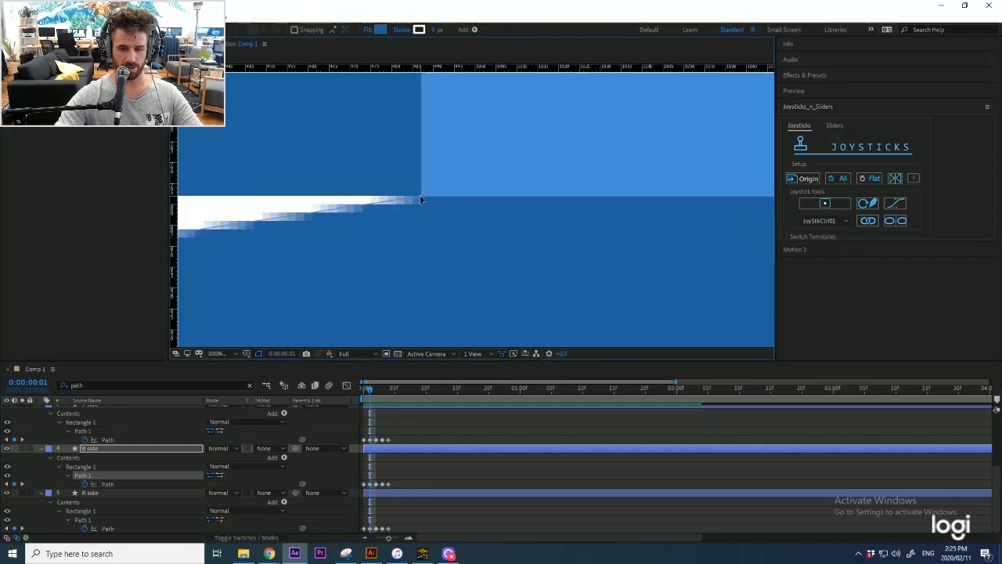
pyautogui.scroll(2, 298, 206)
pyautogui.scroll(-2, 299, 208)
pyautogui.scroll(1, 312, 210)
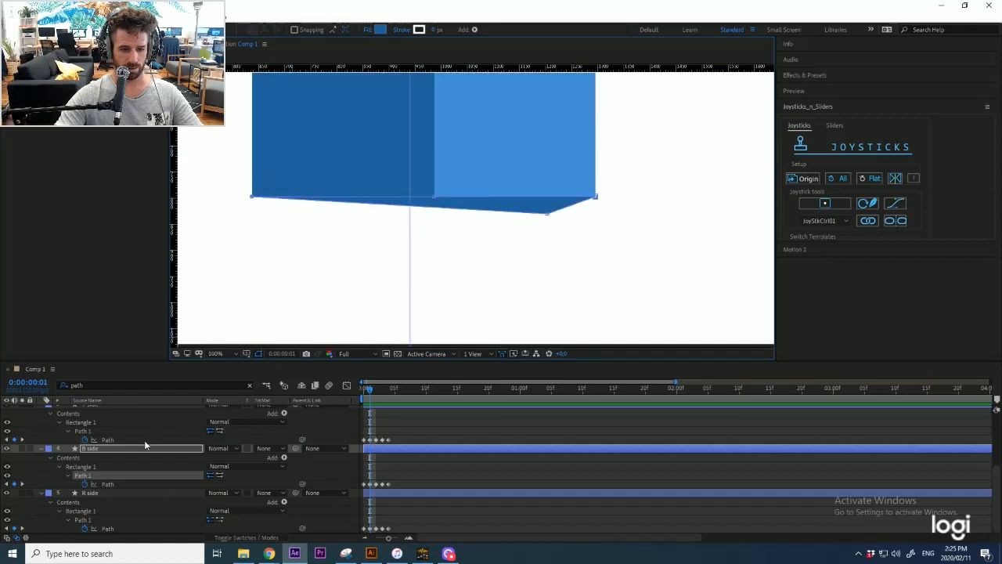
# Step: At frame 1, check the L and R side paths and move the vertical guide to the R side's hidden rear lower corner
pyautogui.scroll(3, 235, 457)
pyautogui.click(371, 463)
pyautogui.moveTo(382, 247); pyautogui.dragTo(382, 313)
pyautogui.scroll(-1, 99, 514)
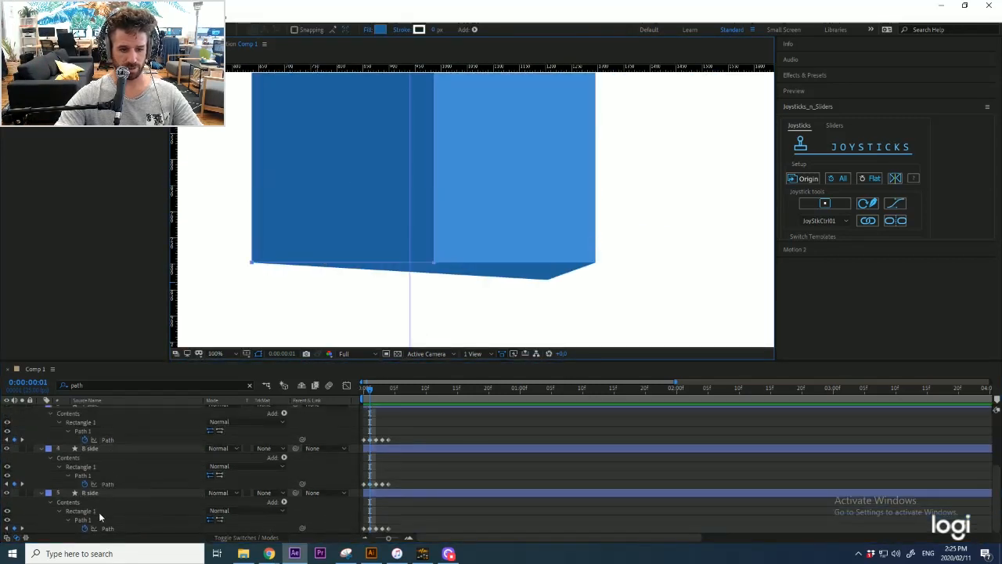
pyautogui.click(371, 531)
pyautogui.scroll(3, 461, 280)
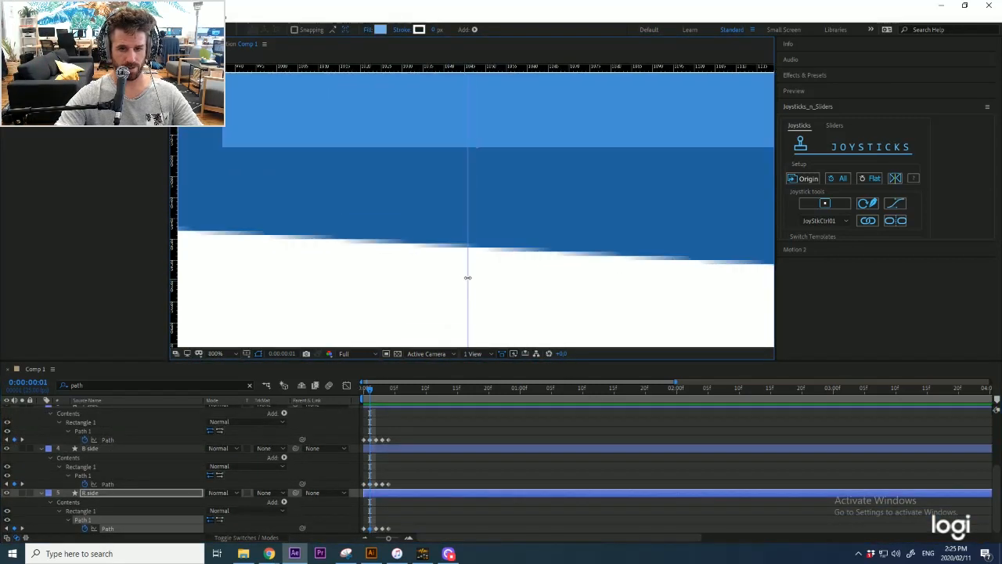
# Step: At frame 1, move the B side's last rear corner onto the guide at the box's bottom edge
pyautogui.doubleClick(501, 249)
pyautogui.scroll(6, 469, 226)
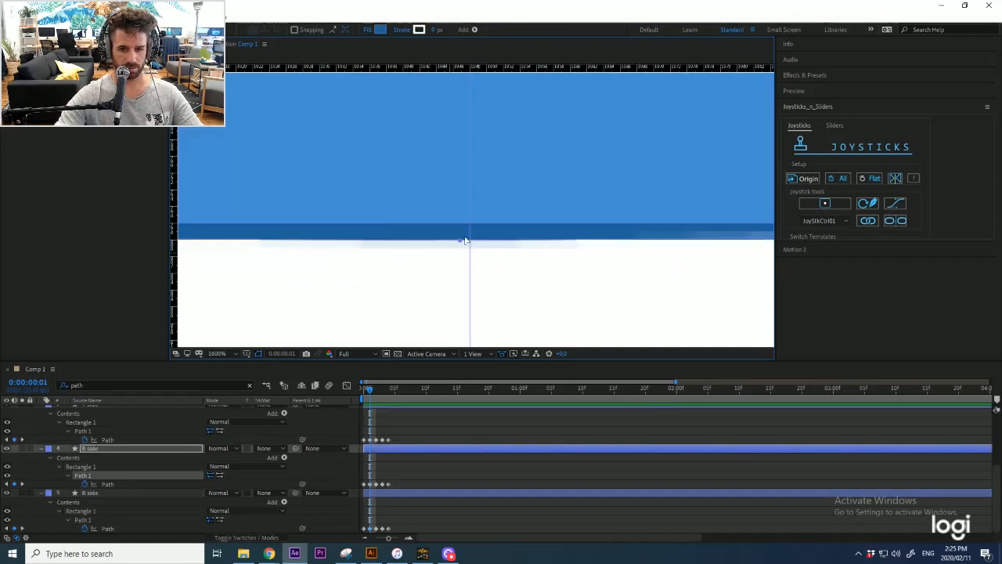
pyautogui.scroll(-10, 470, 227)
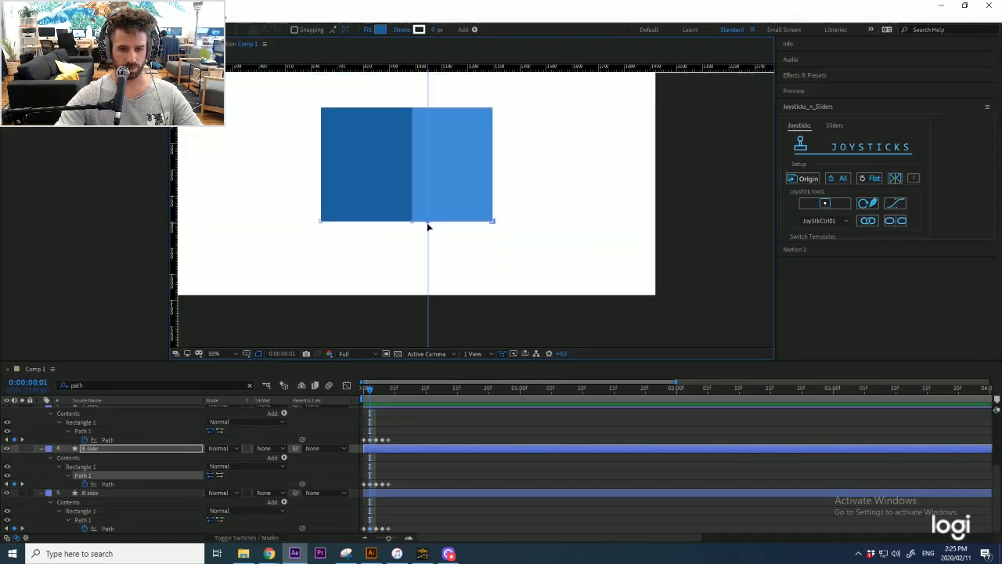
# Step: Select all layers and create a joystick controller named JoyStkCtrl01 from their keyframed poses
pyautogui.click(425, 471)
pyautogui.hotkey('ctrl', 'a')
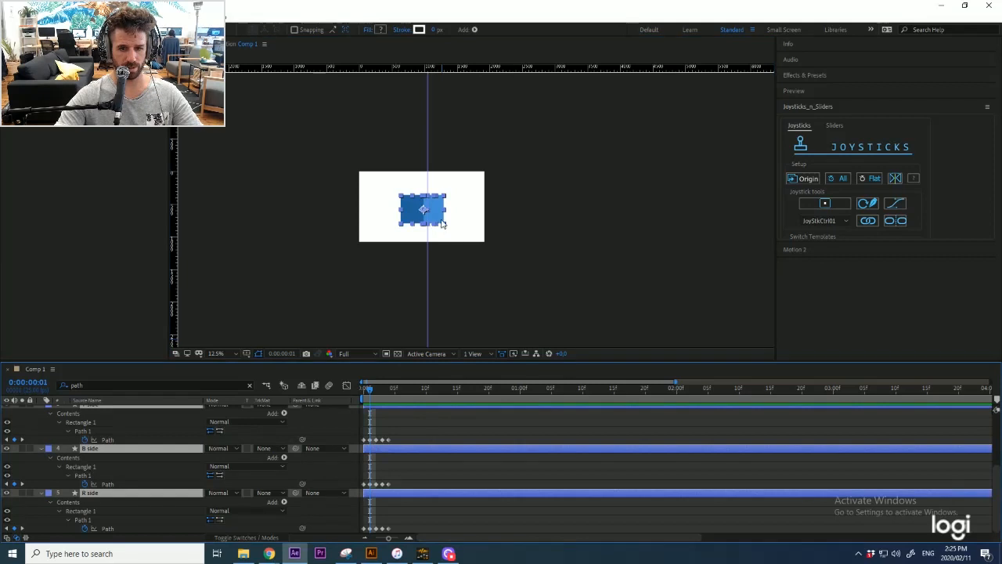
pyautogui.scroll(4, 442, 224)
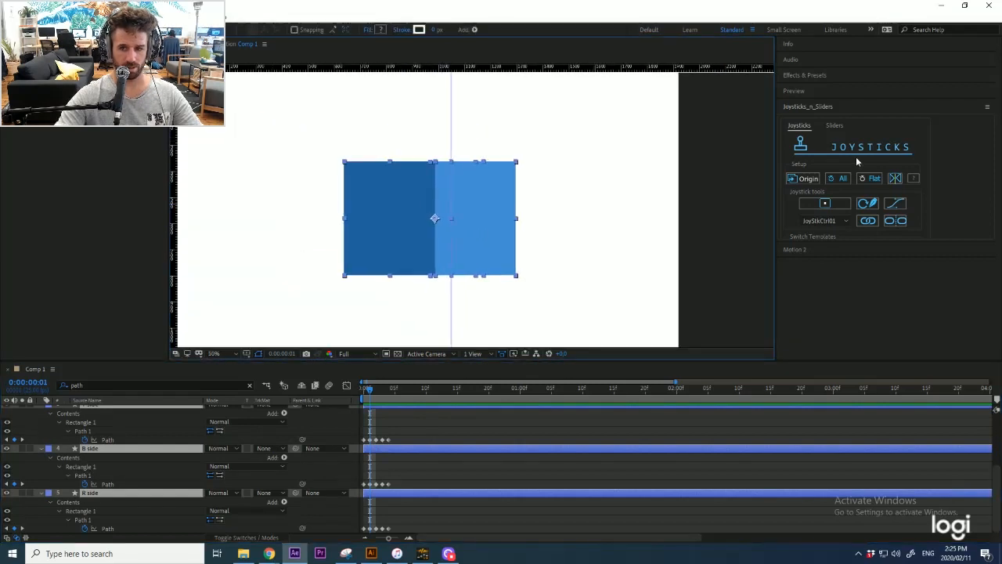
pyautogui.click(832, 205)
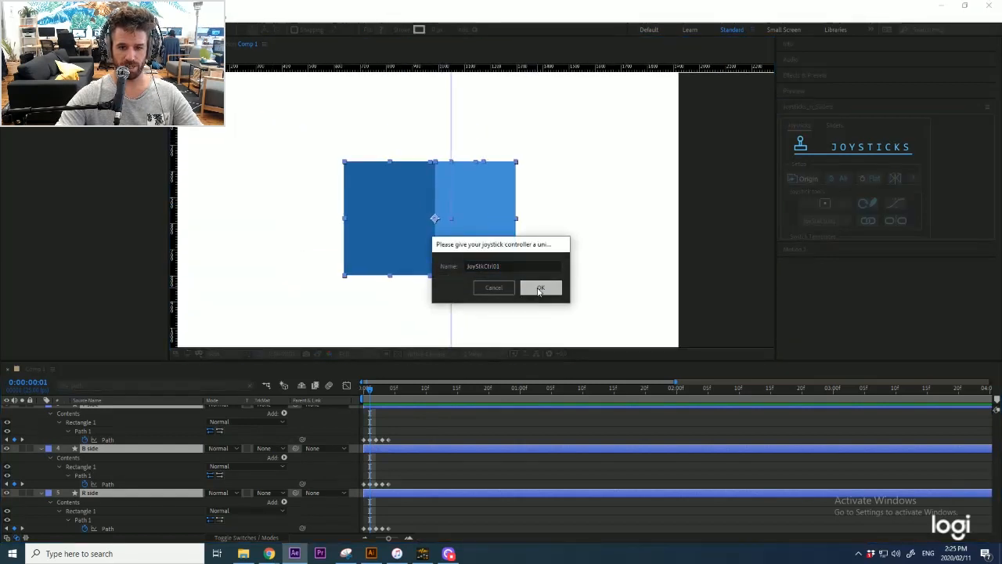
pyautogui.click(540, 288)
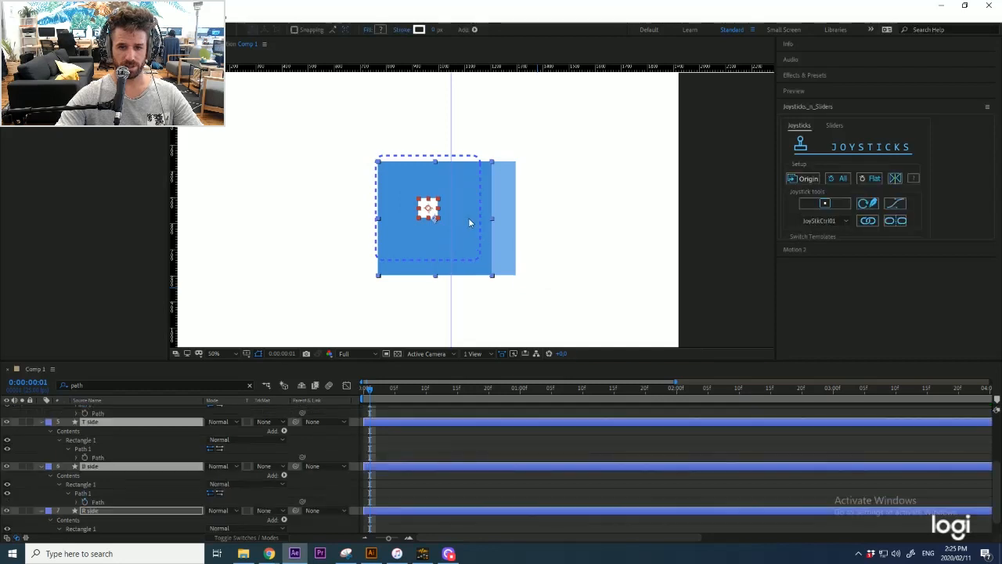
# Step: Move the joystick control to the right of the box and test the rig by moving its handle in several directions
pyautogui.moveTo(458, 201); pyautogui.dragTo(691, 201)
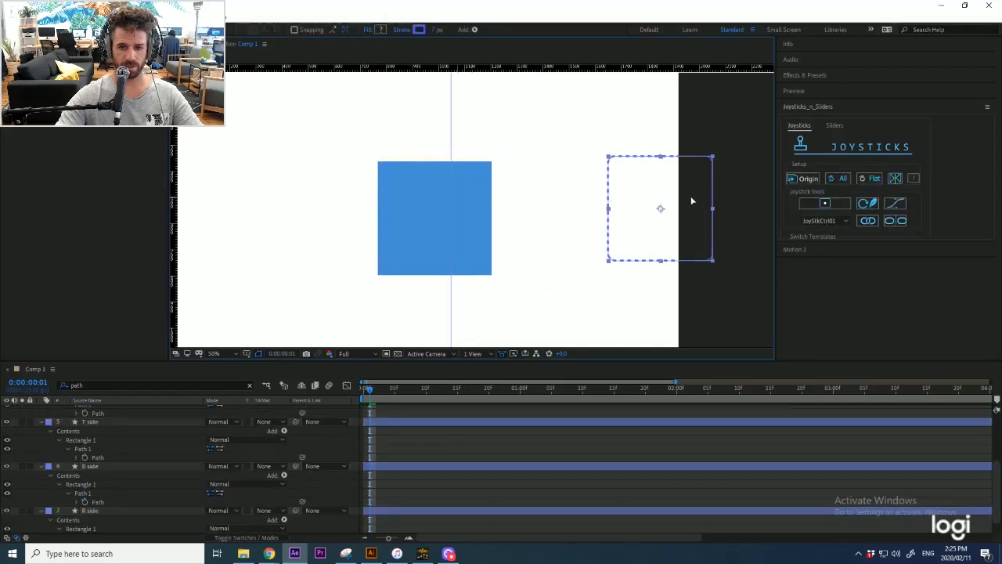
pyautogui.moveTo(626, 216); pyautogui.dragTo(593, 237)
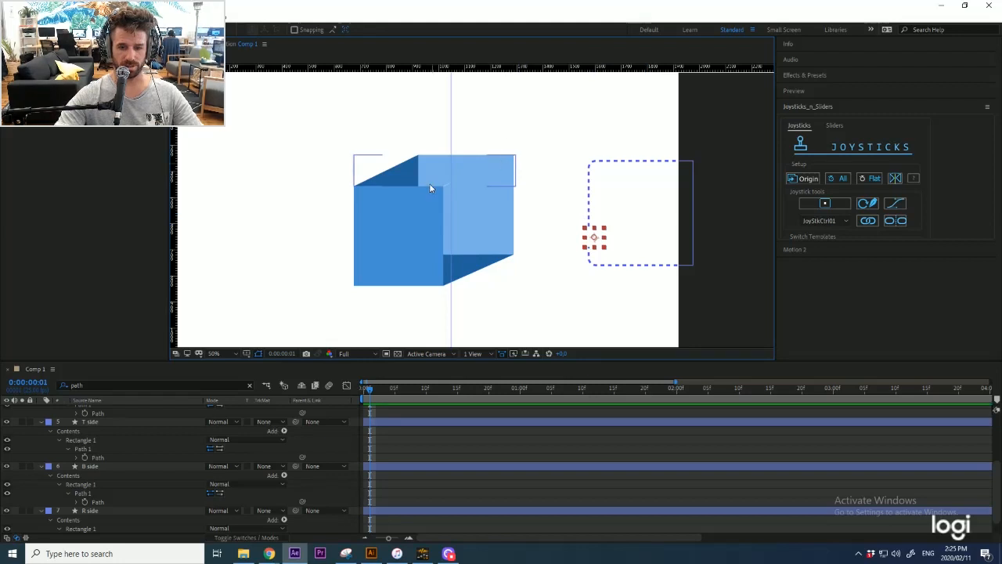
pyautogui.moveTo(594, 237); pyautogui.dragTo(662, 229)
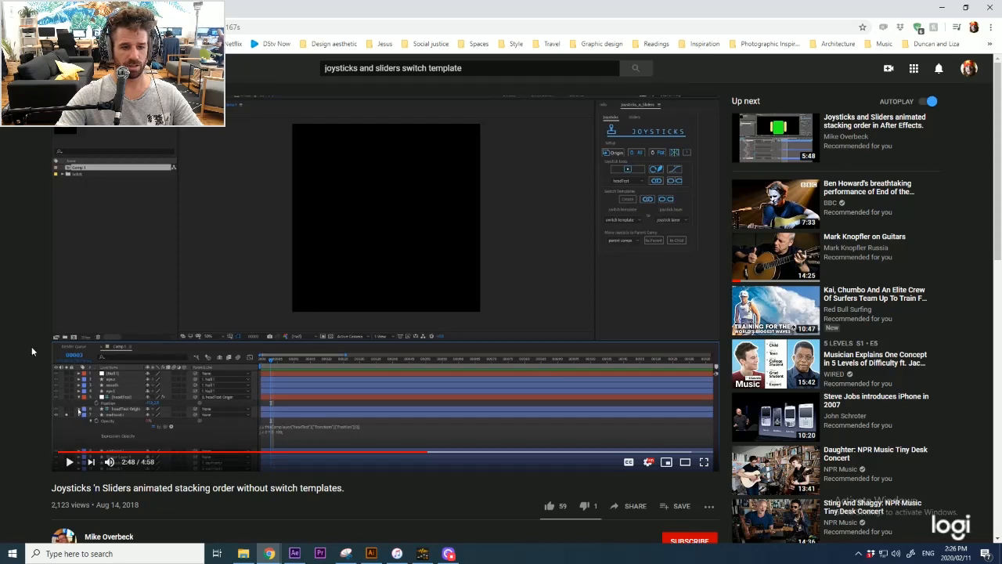
# Step: Switch to YouTube in the browser and examine the paused Joysticks 'n Sliders stacking order video, including its opacity expression in full screen
pyautogui.scroll(-2, 35, 312)
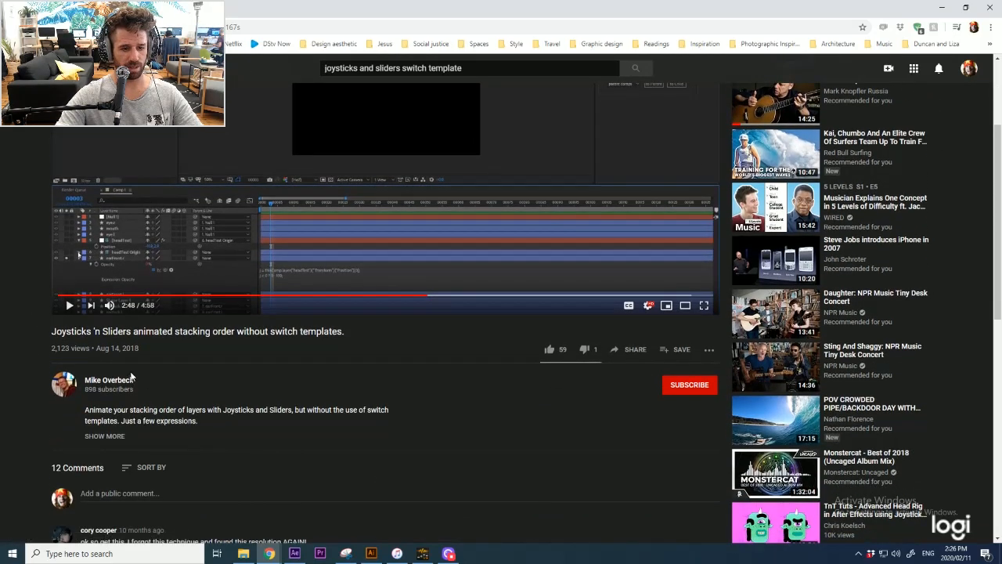
pyautogui.click(704, 306)
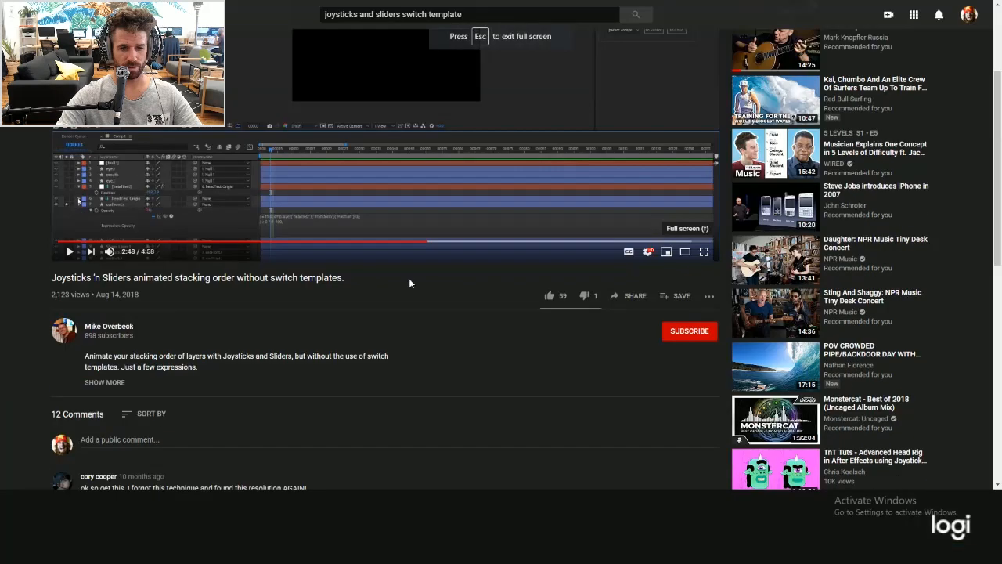
pyautogui.hotkey('ctrl', '+')
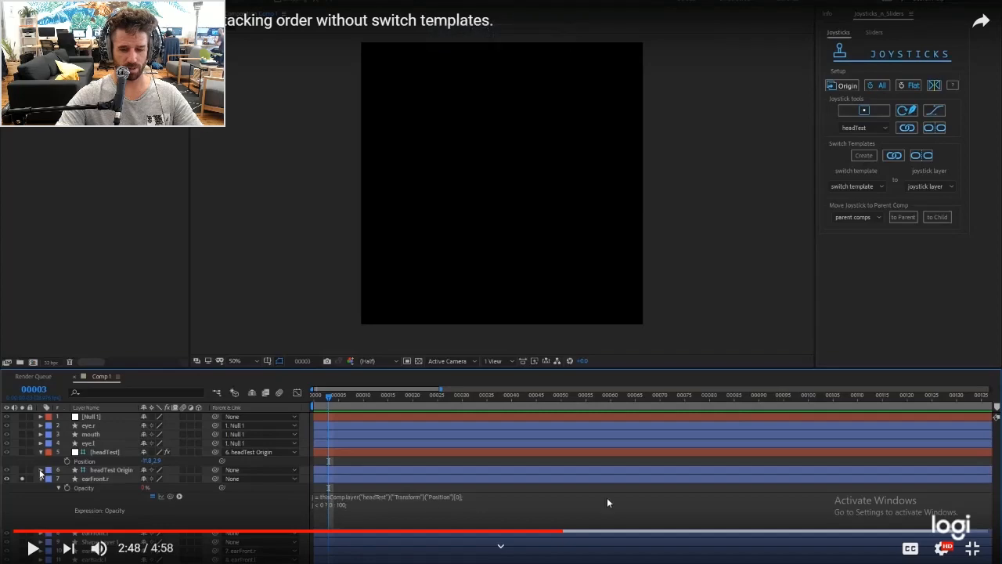
pyautogui.click(973, 548)
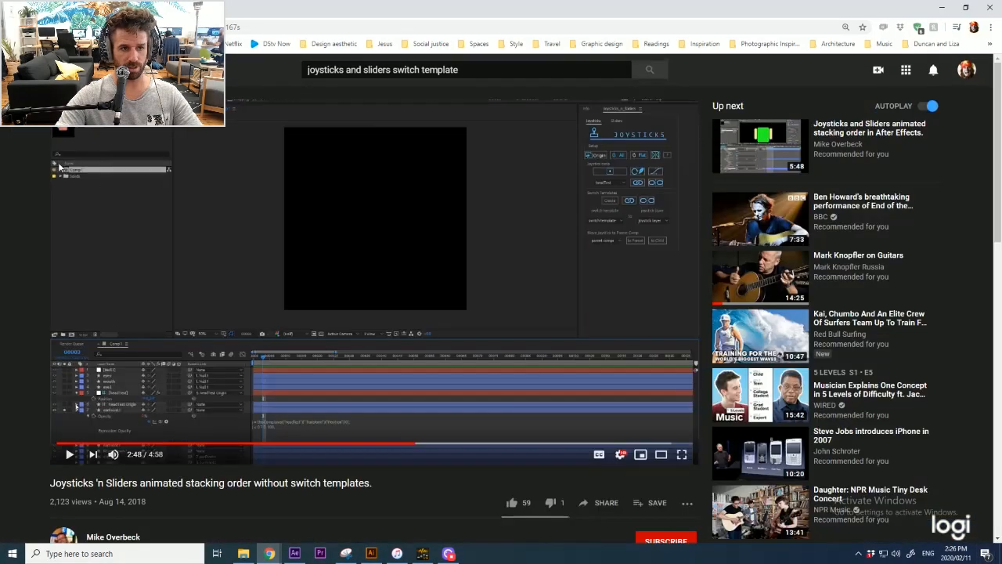
# Step: Return to After Effects and select the box's L side shape in the composition
pyautogui.click(296, 554)
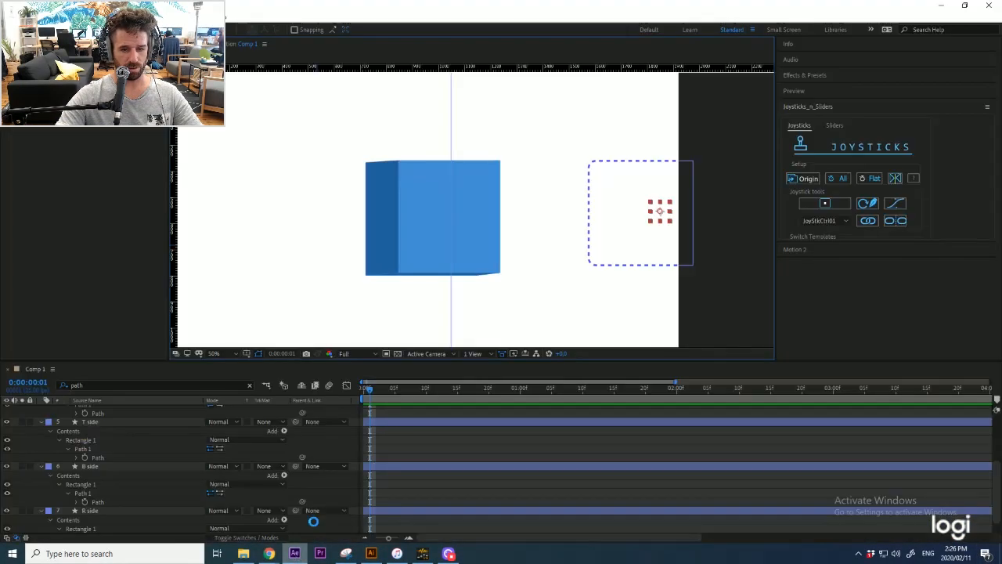
pyautogui.click(381, 209)
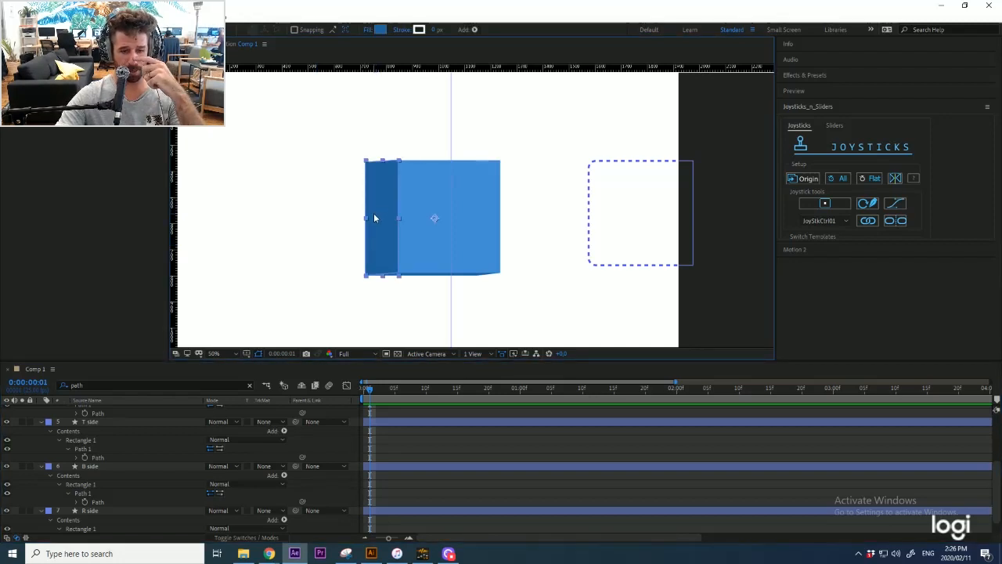
# Step: Return to the first frame, select the JoyStkCtrl01 layer and move its handle back near the center of the control frame
pyautogui.click(368, 390)
pyautogui.press('pagedown')
pyautogui.press('Home')
pyautogui.click(638, 218)
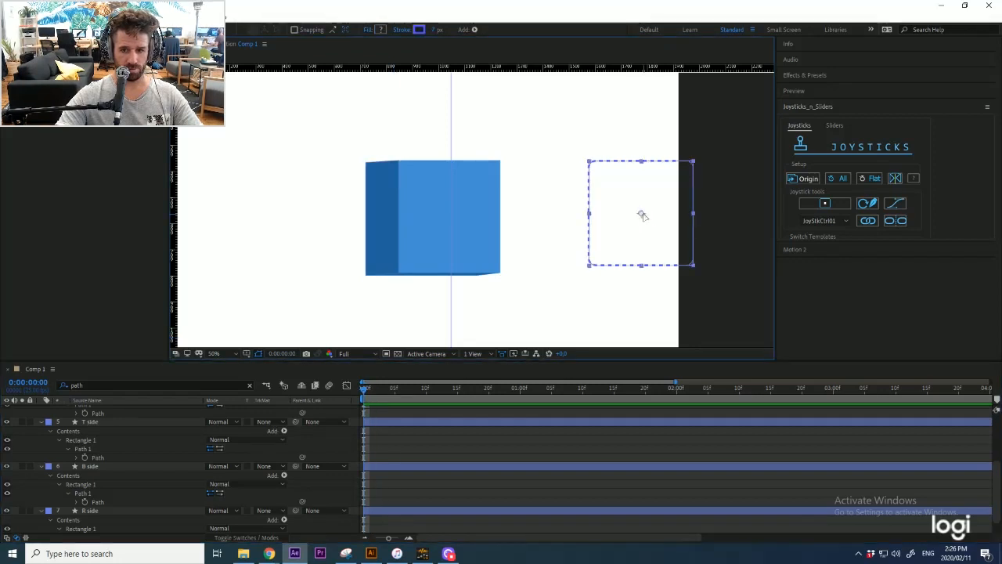
pyautogui.click(641, 215)
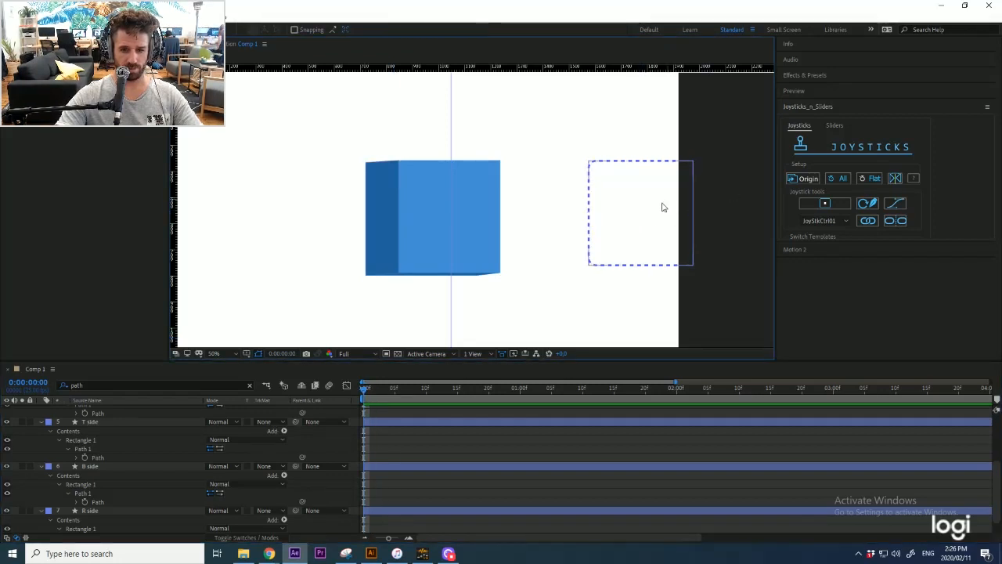
pyautogui.scroll(3, 440, 450)
pyautogui.click(391, 411)
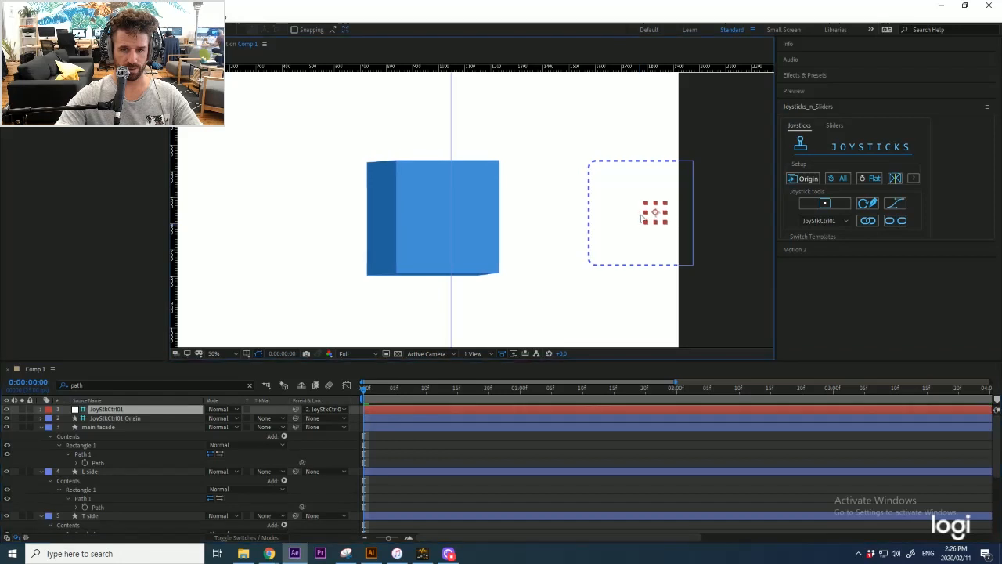
pyautogui.moveTo(656, 211)
pyautogui.mouseDown()
pyautogui.moveTo(641, 235)
pyautogui.moveTo(607, 236)
pyautogui.moveTo(646, 223)
pyautogui.moveTo(608, 218)
pyautogui.moveTo(645, 198)
pyautogui.moveTo(619, 189)
pyautogui.moveTo(650, 190)
pyautogui.moveTo(643, 213)
pyautogui.mouseUp()
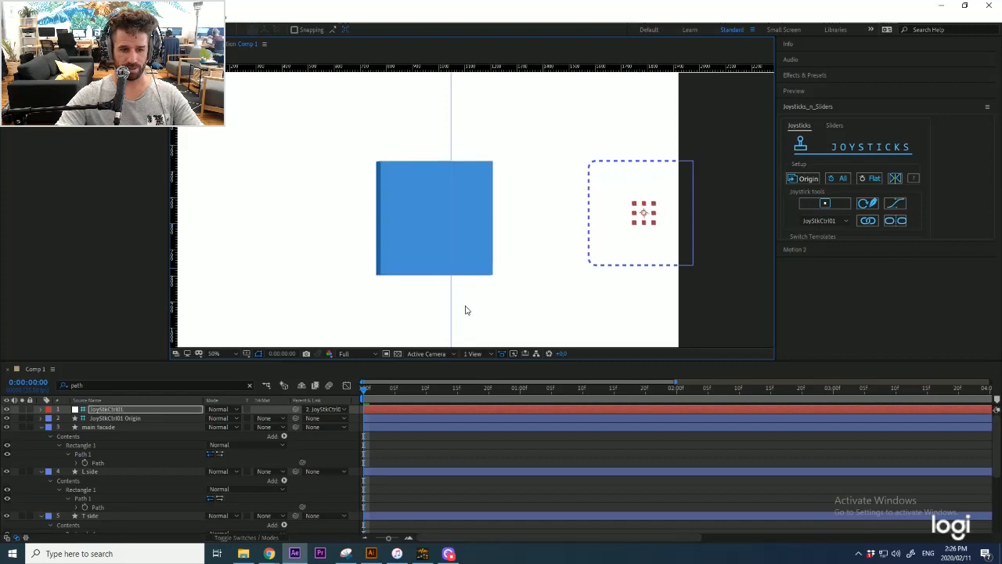
# Step: Reveal JoyStkCtrl01's Position, turn off Separate Dimensions and move the handle to the lower left inside the control frame
pyautogui.press('p')
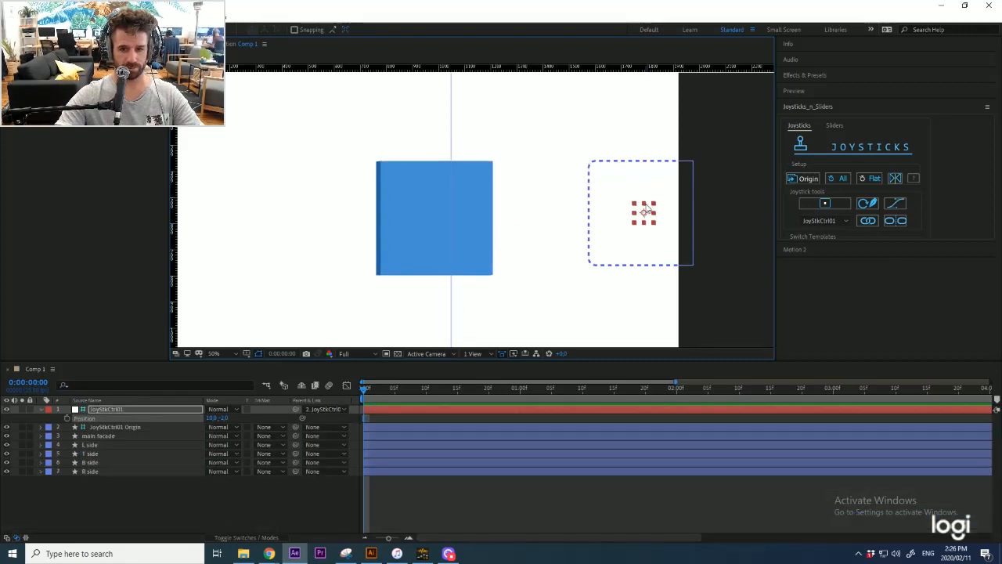
pyautogui.rightClick(96, 418)
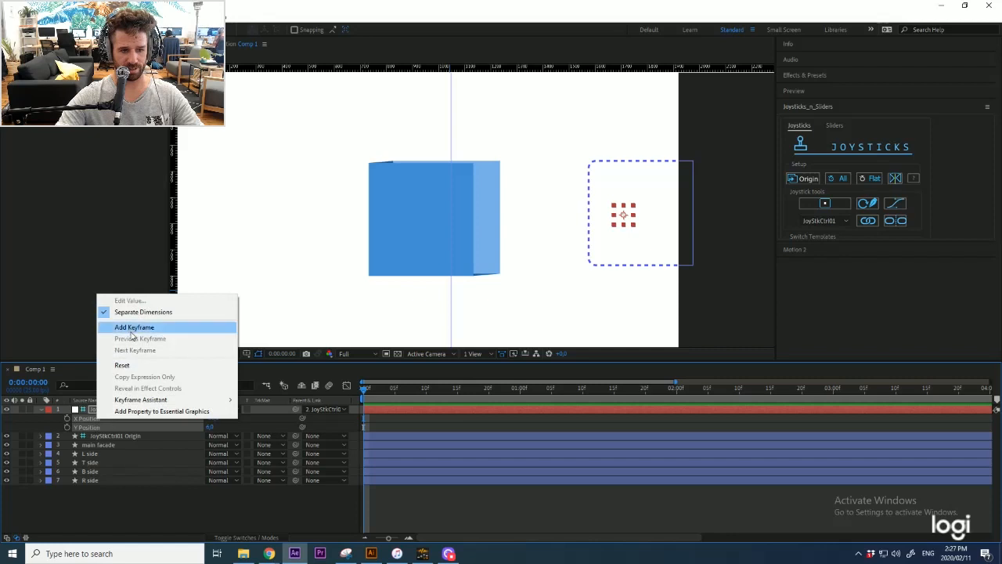
pyautogui.click(143, 313)
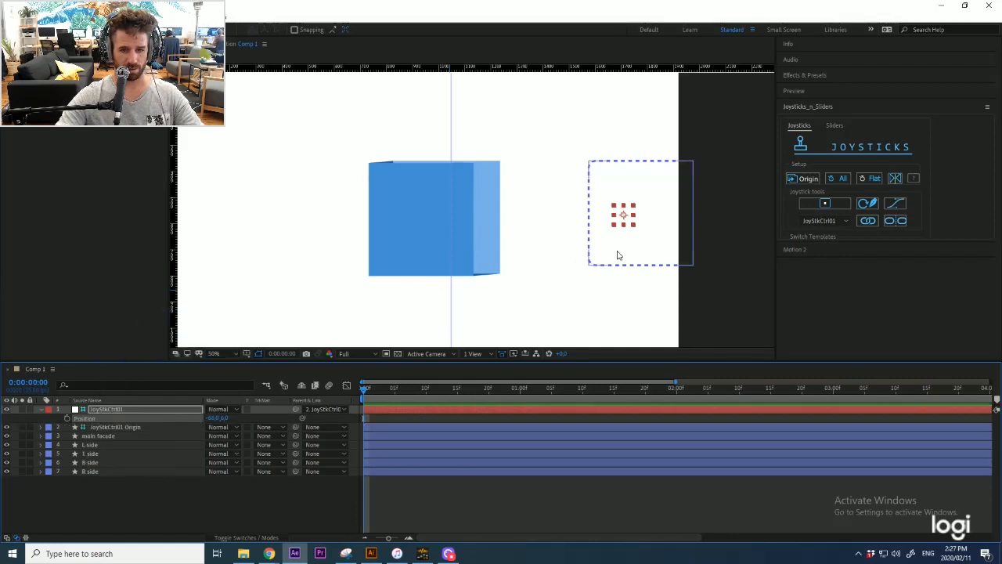
pyautogui.moveTo(624, 214); pyautogui.dragTo(625, 237)
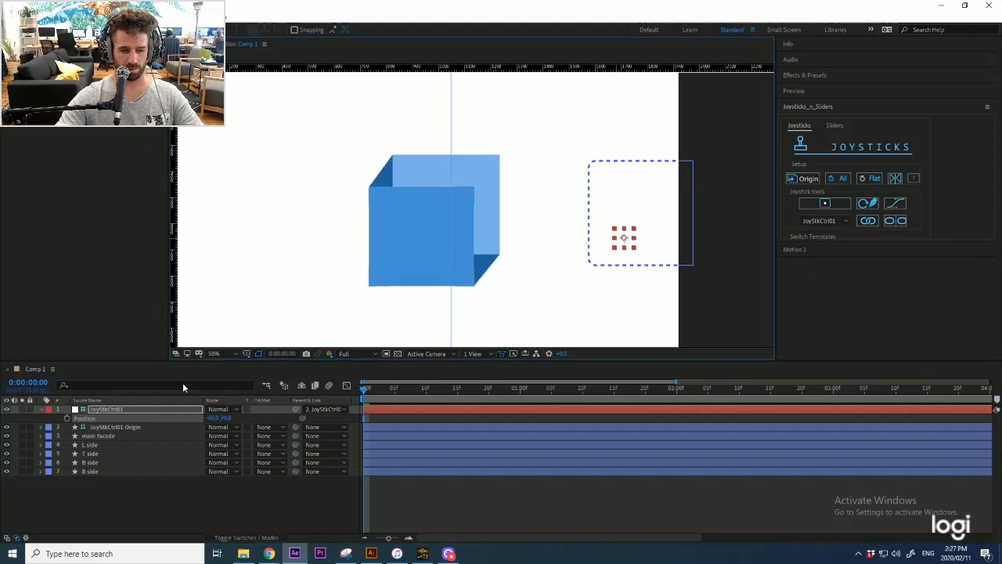
# Step: Add an expression to the L side layer's opacity that sets j to JoyStkCtrl01's X position, transform.position[0]
pyautogui.click(90, 445)
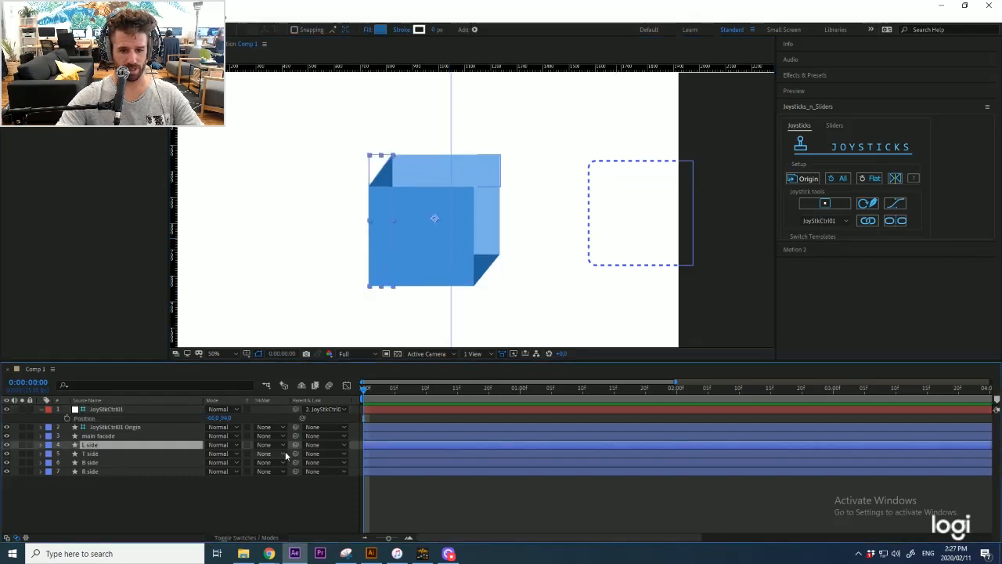
pyautogui.press('t')
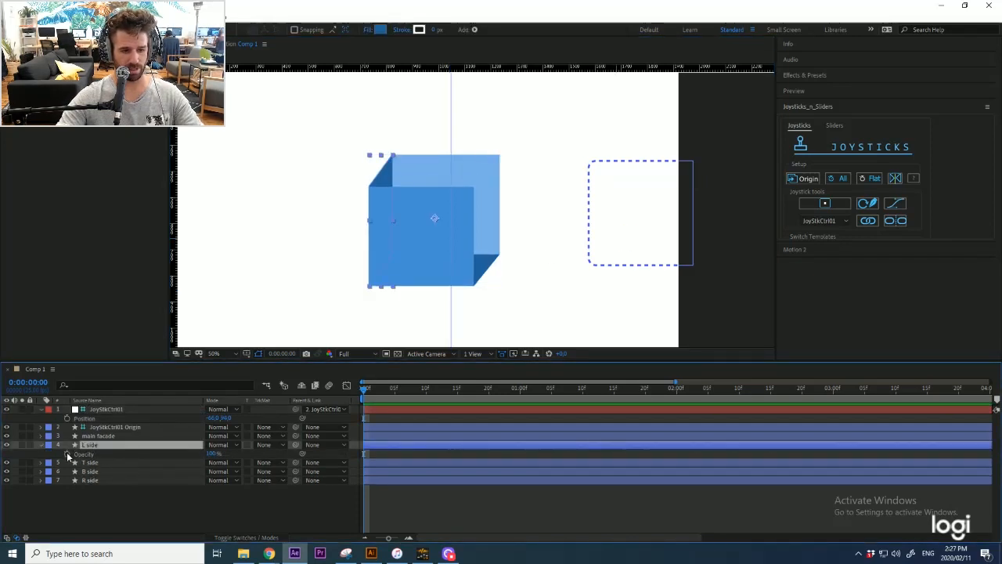
pyautogui.keyDown('alt'); pyautogui.click(67, 453); pyautogui.keyUp('alt')
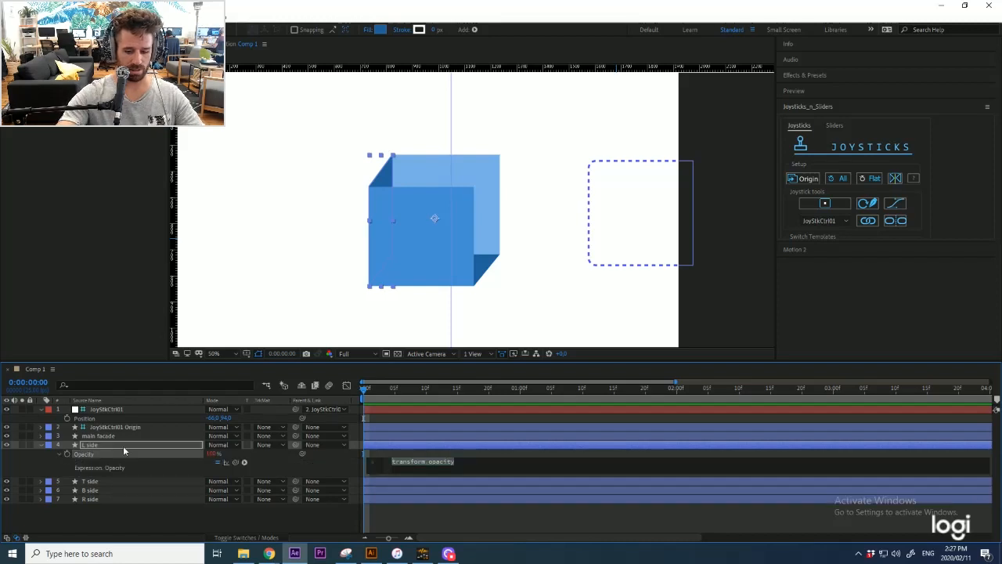
pyautogui.write('j =')
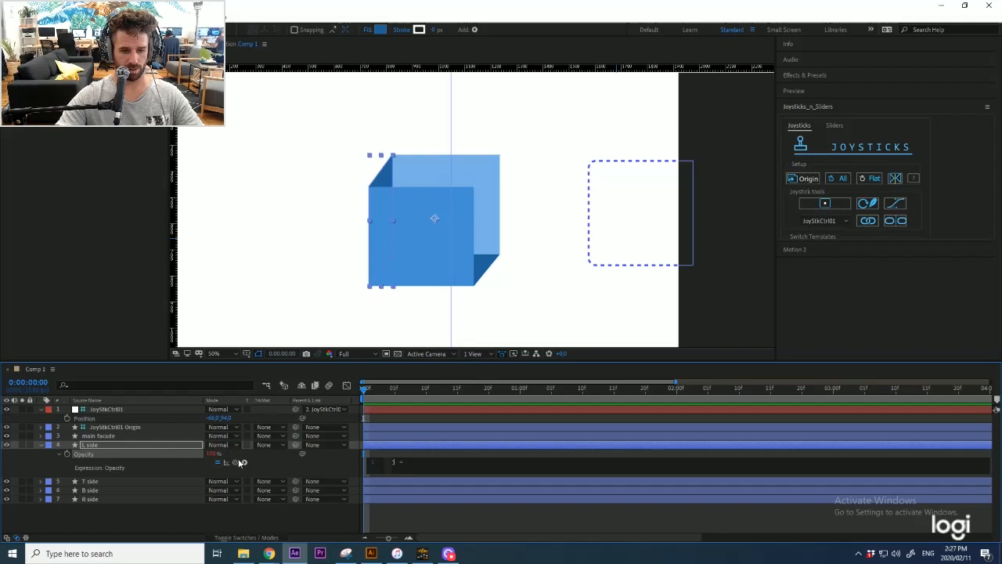
pyautogui.moveTo(235, 462); pyautogui.dragTo(223, 418)
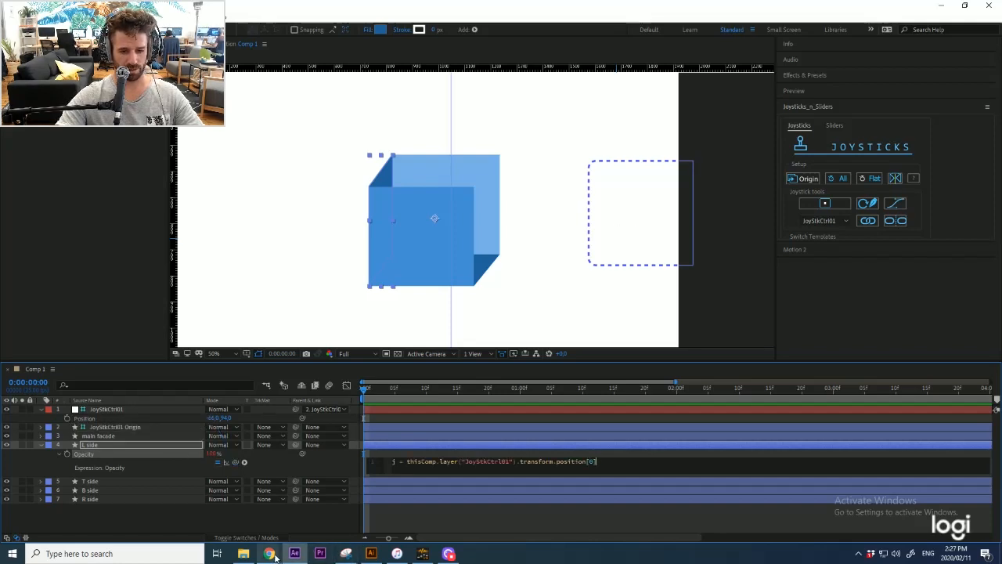
# Step: Switch to YouTube to check the paused video's opacity expression, and return to After Effects
pyautogui.moveTo(269, 553)
pyautogui.click(329, 517)
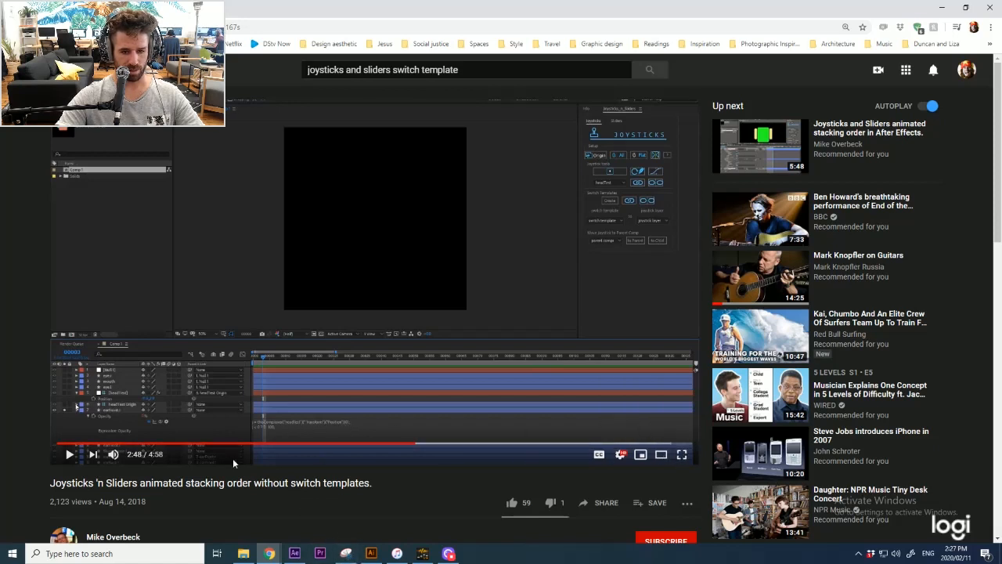
pyautogui.click(295, 554)
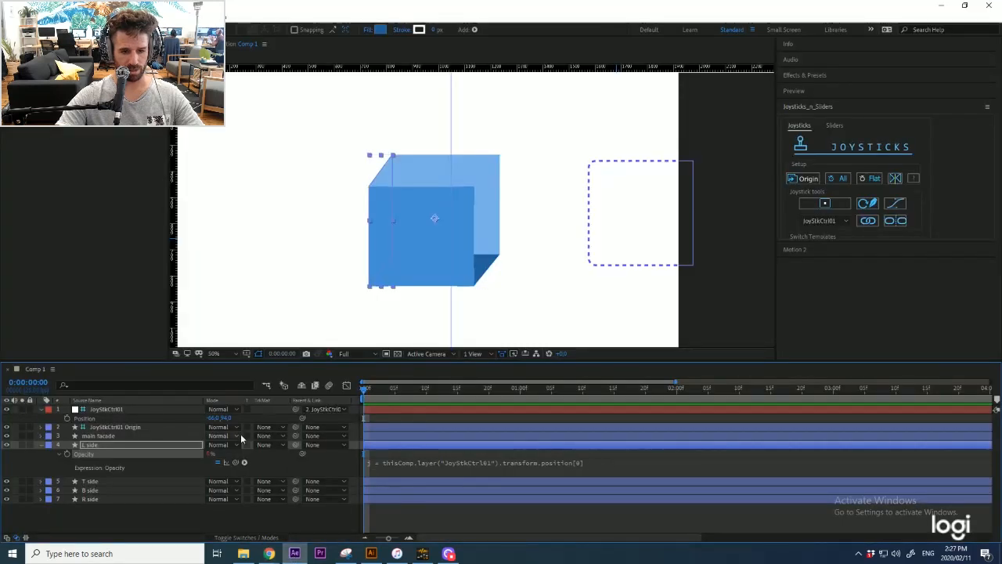
# Step: Add a second line to the L side opacity expression, starting with "j <"
pyautogui.click(588, 465)
pyautogui.click(593, 462)
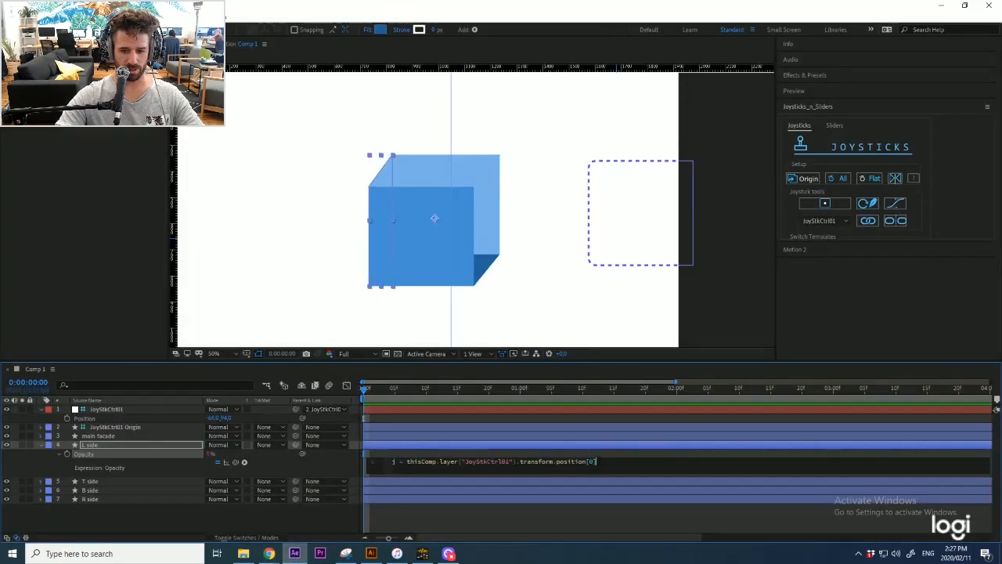
pyautogui.press('Return')
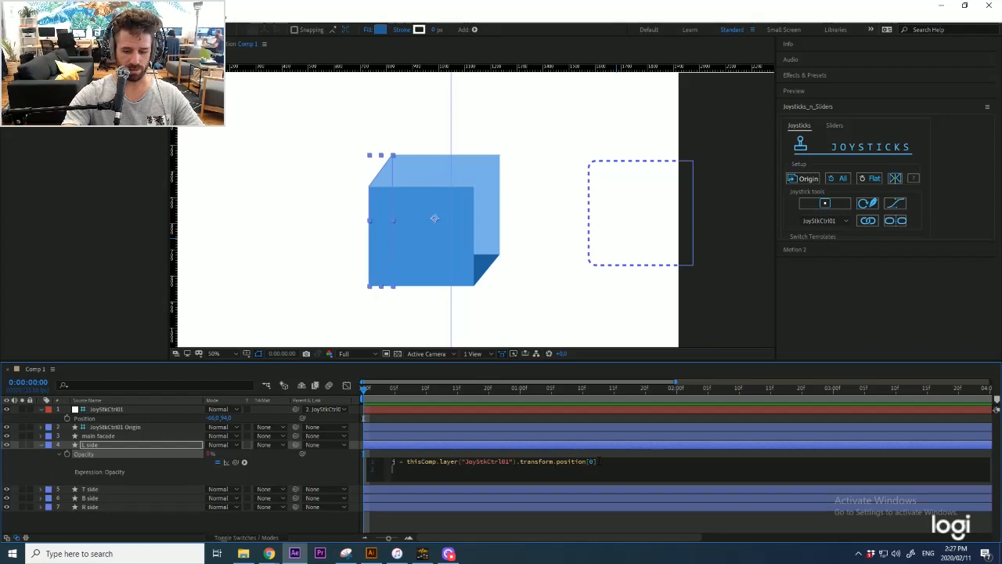
pyautogui.write('j')
pyautogui.press('Escape')
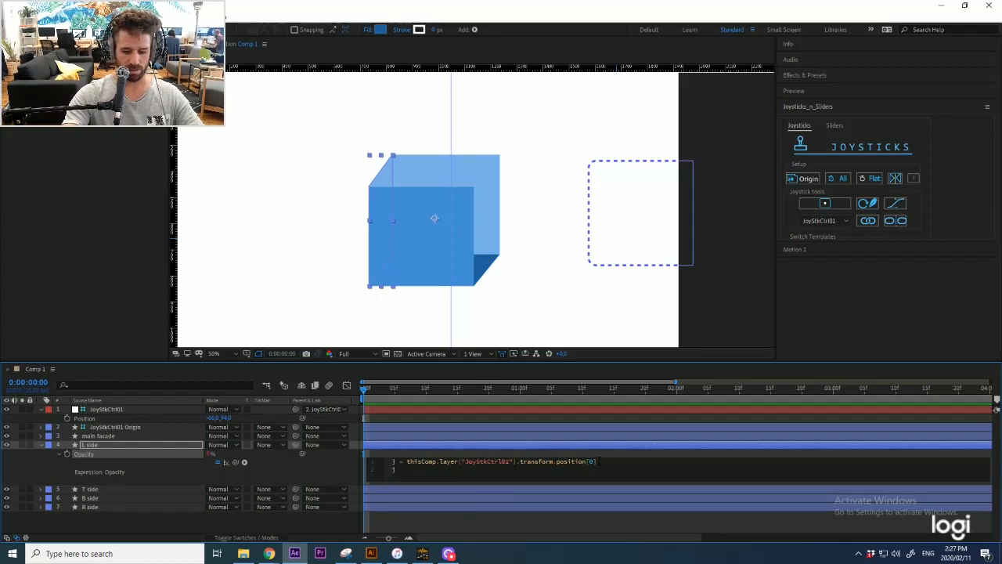
pyautogui.write('<')
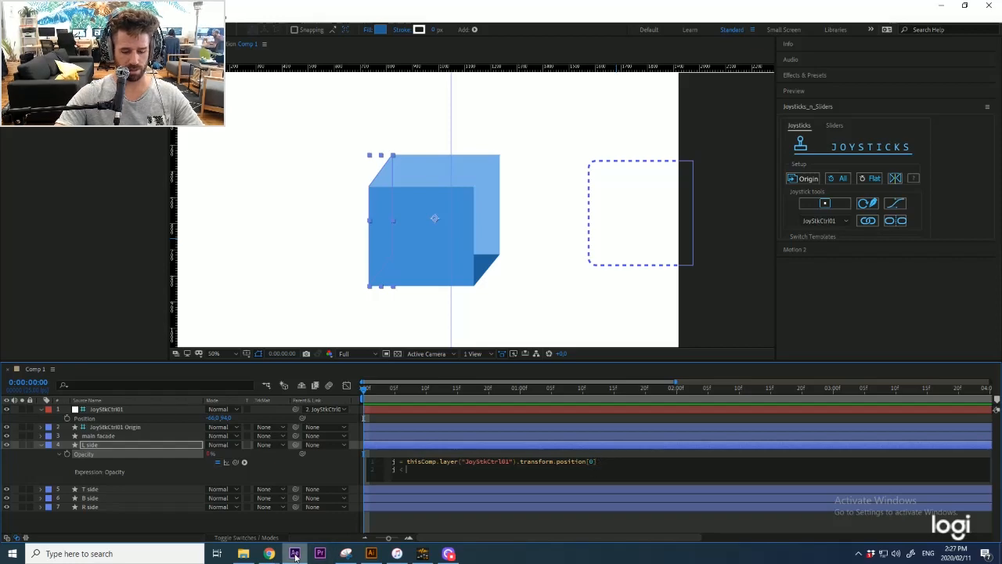
# Step: Switch to YouTube and read the second line of the paused video's opacity expression in full screen
pyautogui.moveTo(268, 553)
pyautogui.click(311, 513)
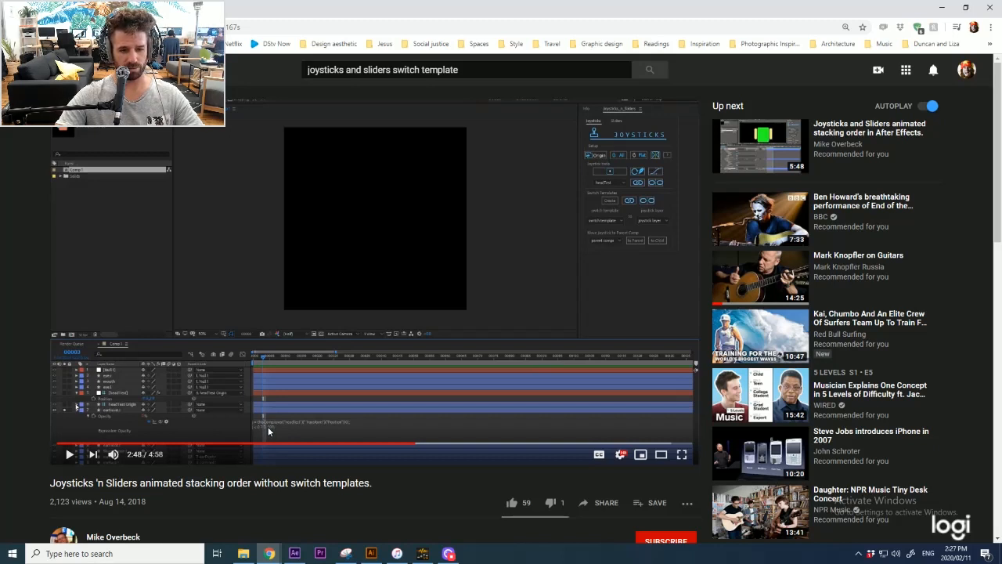
pyautogui.click(682, 454)
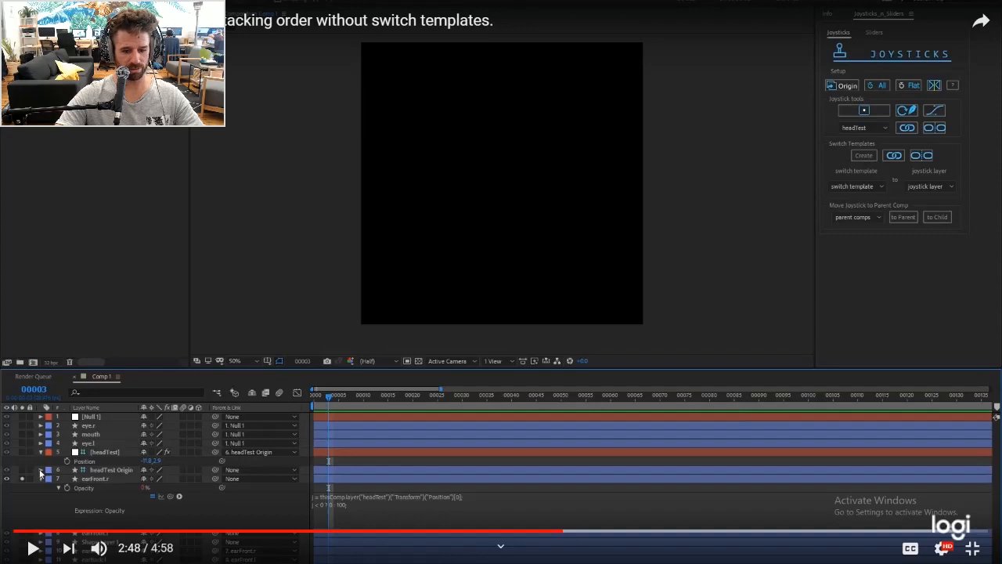
pyautogui.press('space')
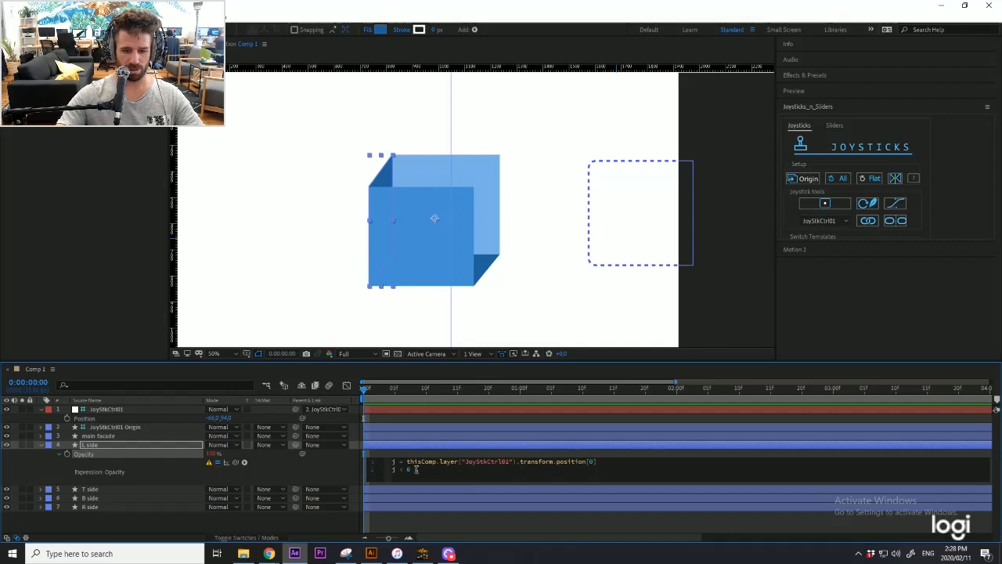
# Step: Complete the L side opacity expression's second line as "j < 0 ? 0 : 100;" and test it by moving the joystick handle farther left
pyautogui.write('J')
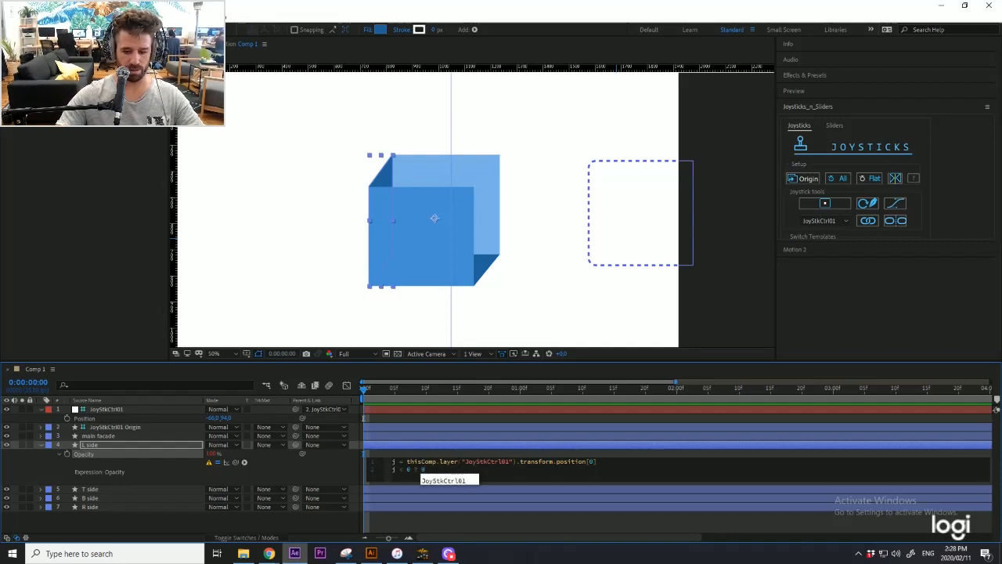
pyautogui.write('  : ')
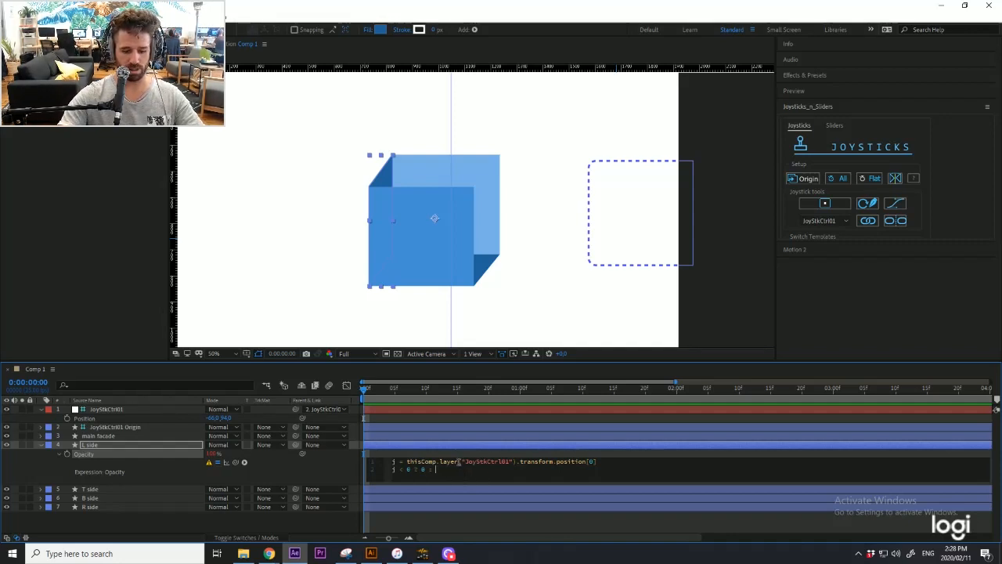
pyautogui.write('100;')
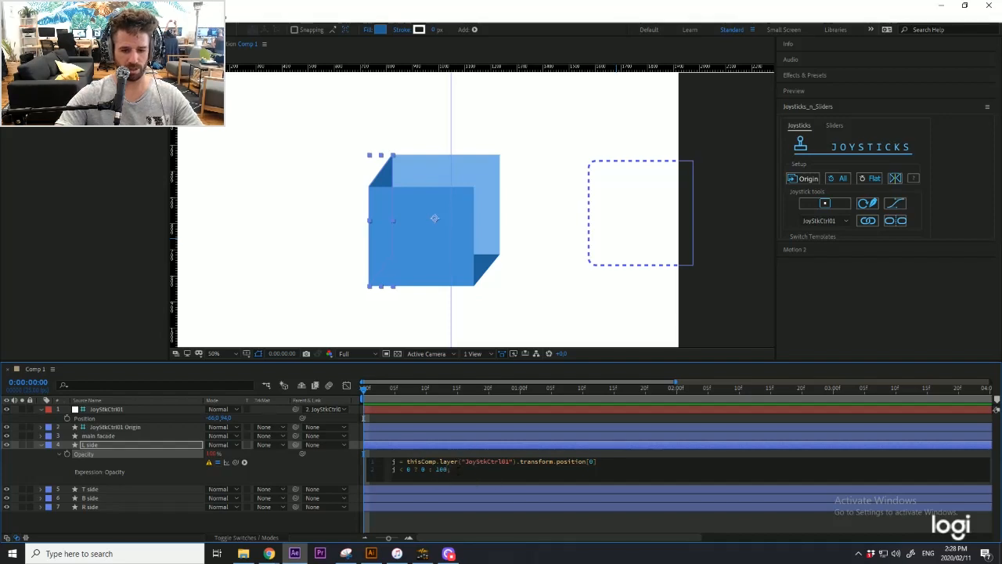
pyautogui.click(474, 525)
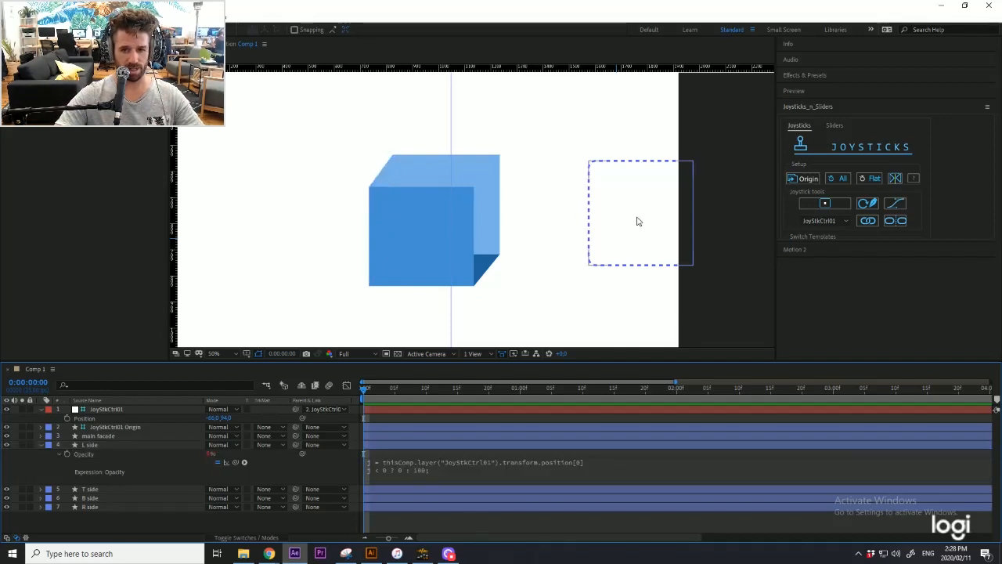
pyautogui.moveTo(626, 242); pyautogui.dragTo(577, 249)
# Step: Copy the L side opacity expression and apply it to the B side layer's opacity
pyautogui.click(476, 266)
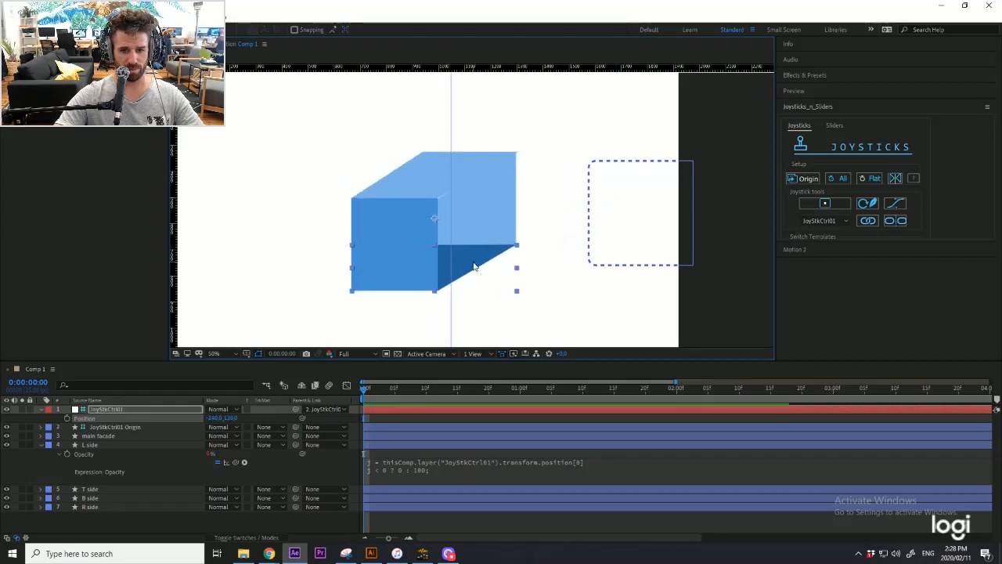
pyautogui.click(392, 462)
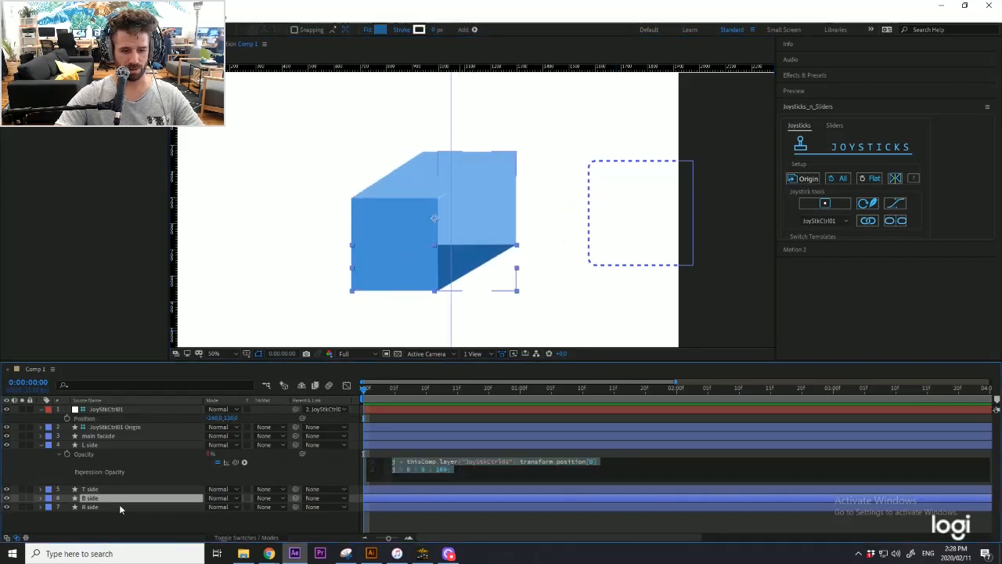
pyautogui.click(98, 500)
pyautogui.press('t')
pyautogui.keyDown('alt'); pyautogui.click(67, 507); pyautogui.keyUp('alt')
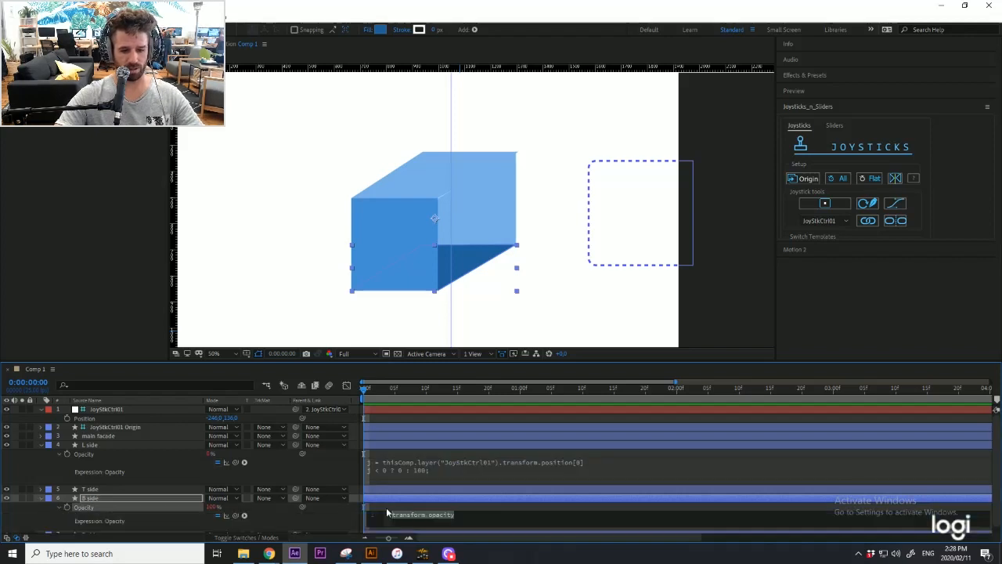
pyautogui.write('j = thisComp.layer("JoyStkCtrl01").transform.position[0] j < 0 ? 0 : 100;')
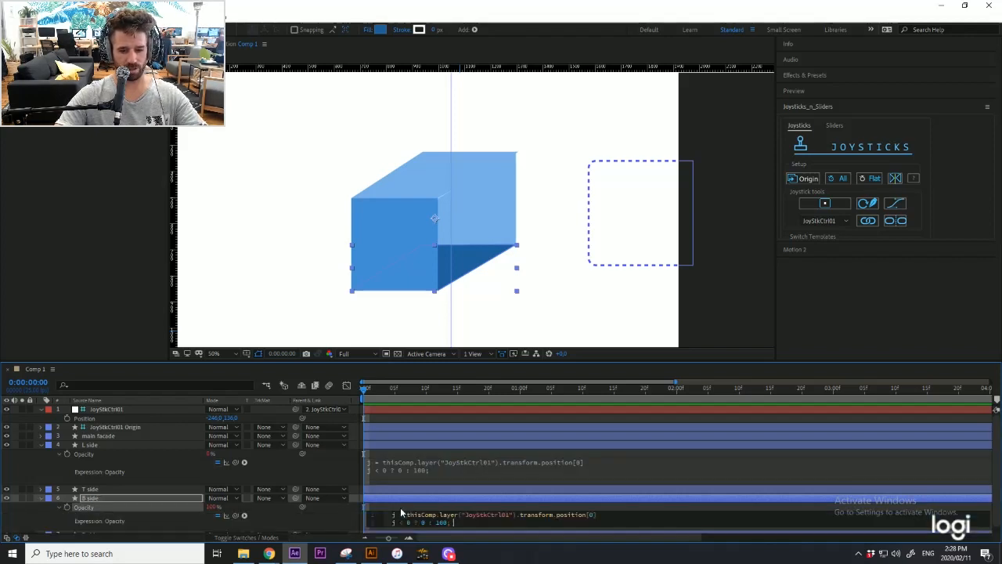
pyautogui.click(640, 497)
# Step: Select JoyStkCtrl01 and move its handle up to the upper left inside the control frame to test the B side expression
pyautogui.click(607, 219)
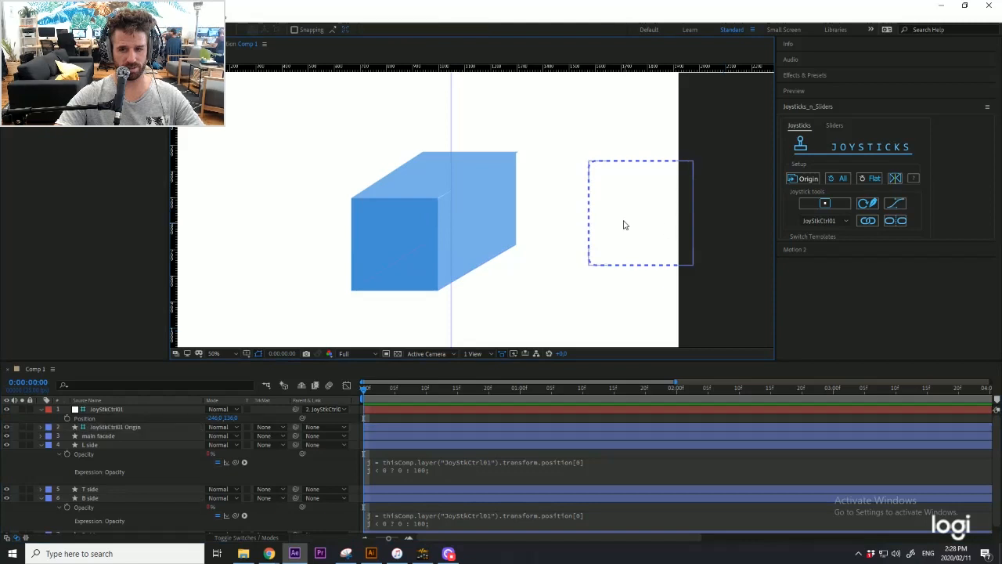
pyautogui.click(527, 410)
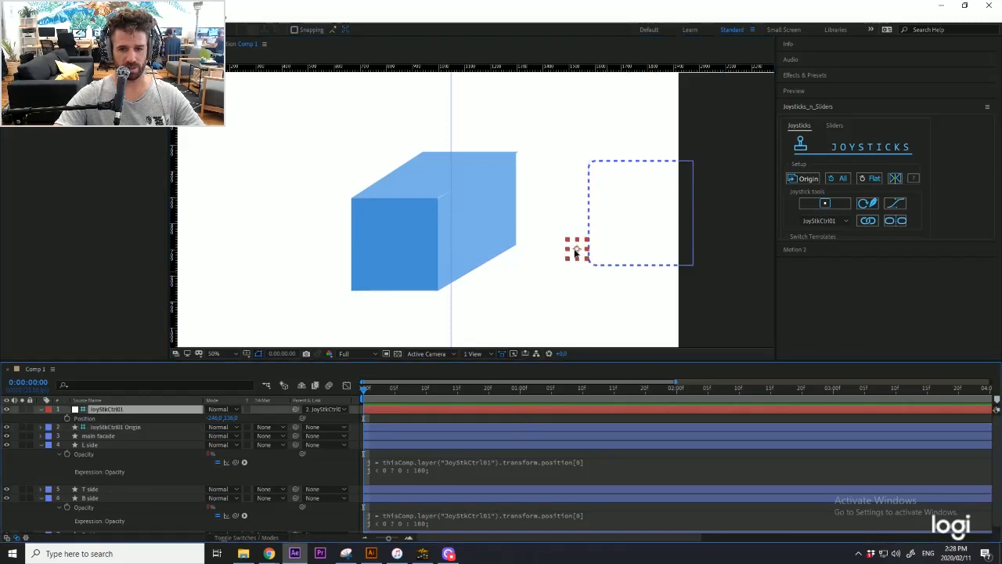
pyautogui.moveTo(575, 252); pyautogui.dragTo(624, 206)
# Step: Relink the first line of the B side opacity expression to JoyStkCtrl01's vertical position, transform.position[1]
pyautogui.click(397, 513)
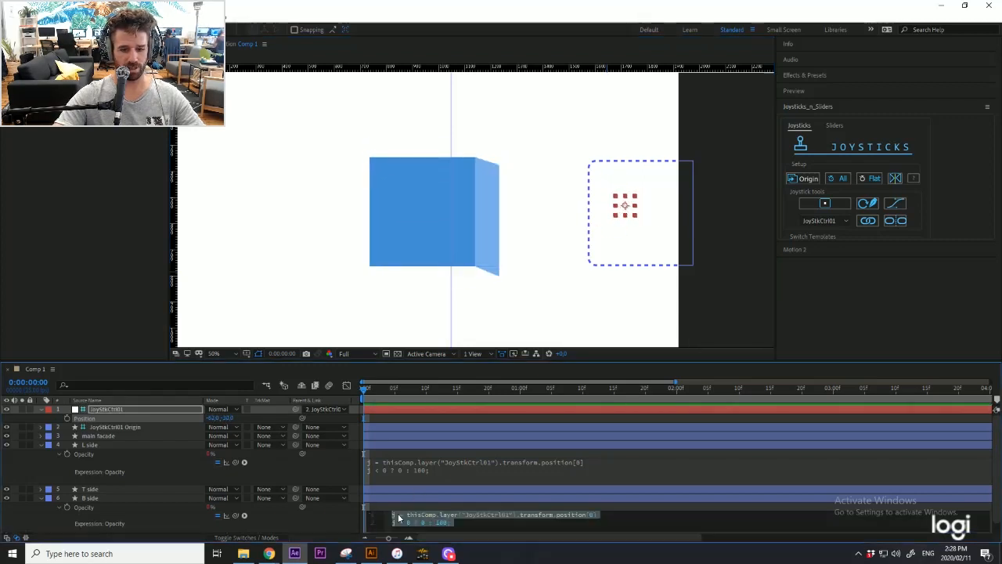
pyautogui.click(408, 515)
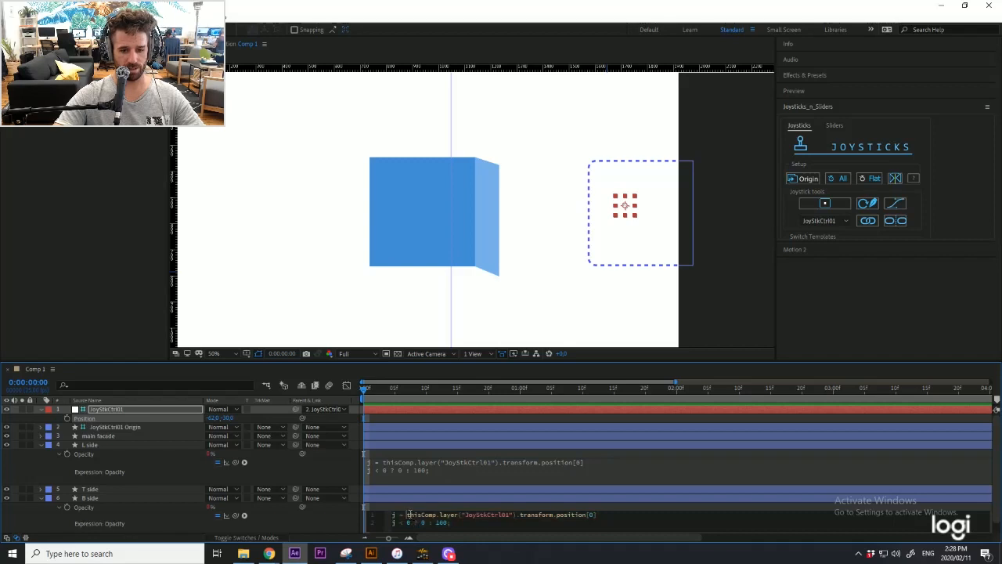
pyautogui.moveTo(408, 515); pyautogui.dragTo(584, 510)
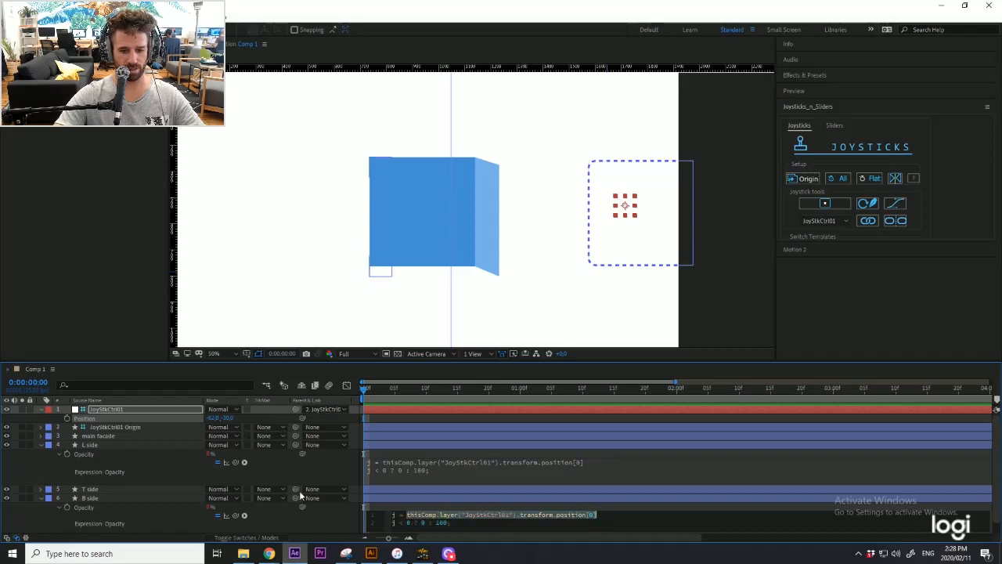
pyautogui.press('BackSpace')
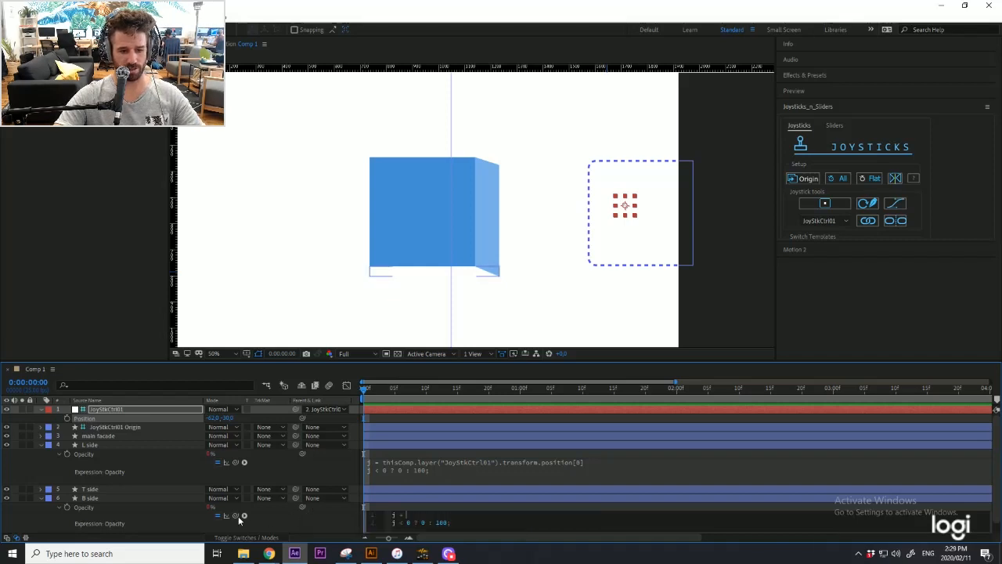
pyautogui.moveTo(234, 515); pyautogui.dragTo(228, 419)
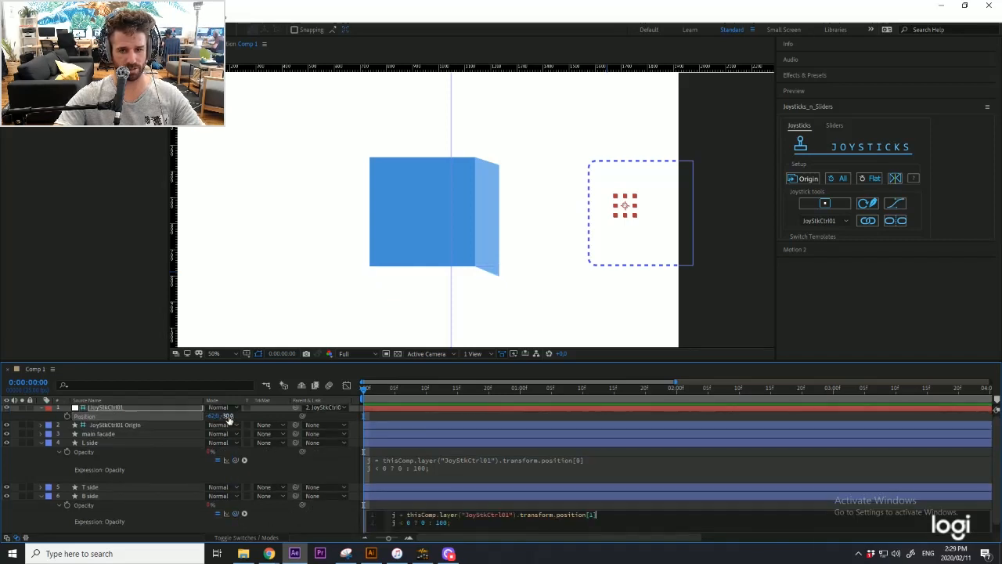
pyautogui.click(647, 501)
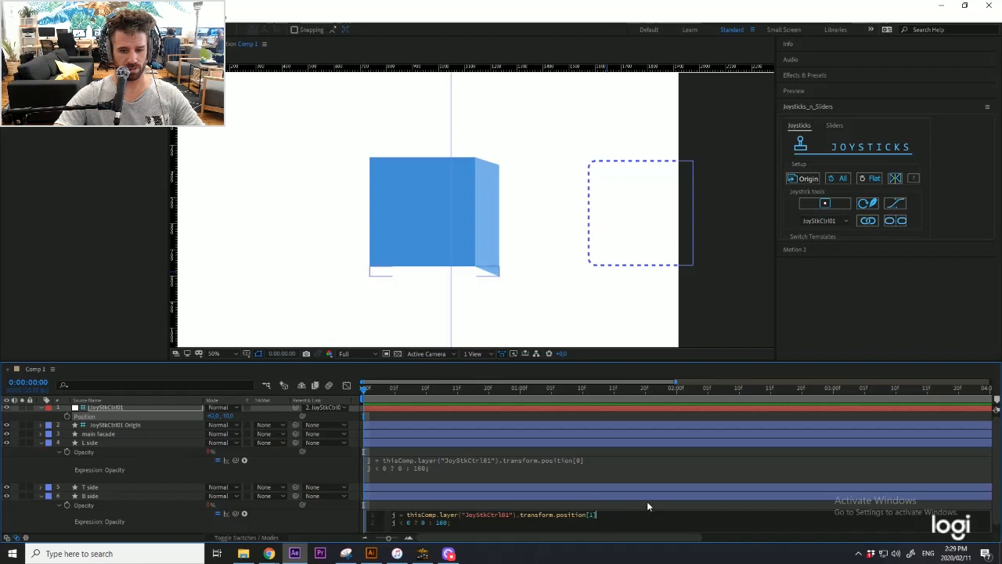
# Step: Change the B side expression's second line to "j > 0 ? 0 : 100;" and test it by moving the joystick handle right, then lower left
pyautogui.click(406, 515)
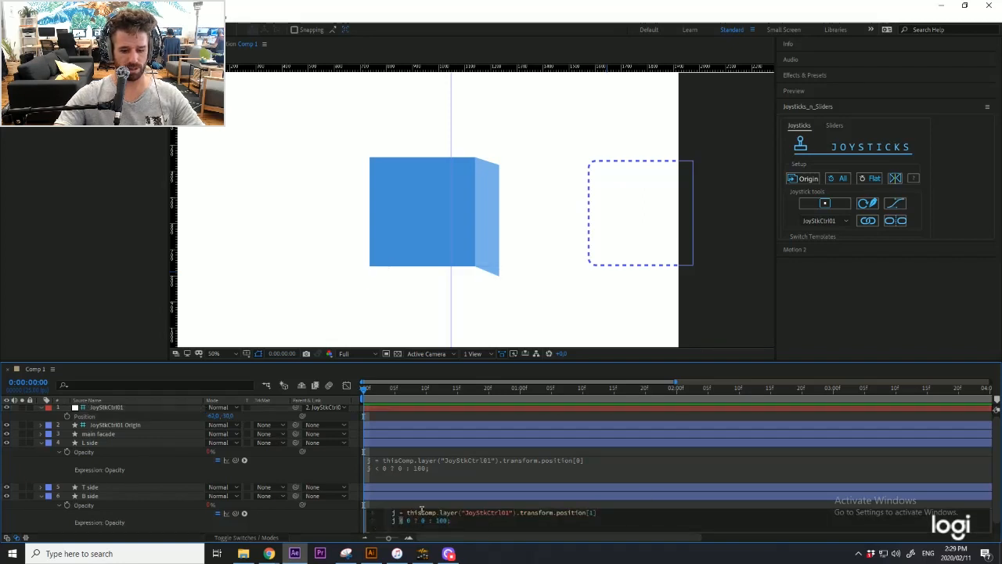
pyautogui.click(582, 495)
pyautogui.click(633, 211)
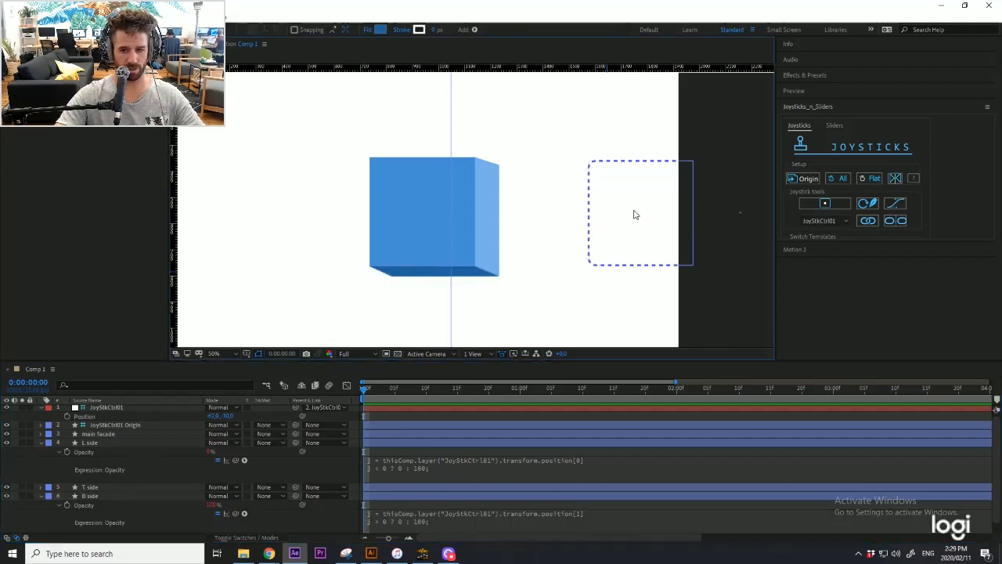
pyautogui.moveTo(623, 206); pyautogui.dragTo(697, 215)
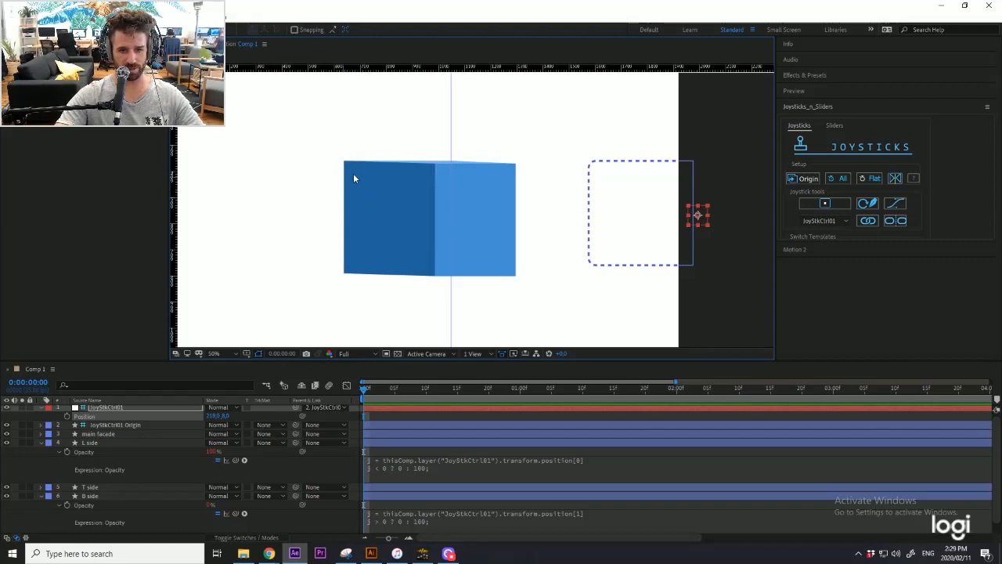
pyautogui.moveTo(699, 217); pyautogui.dragTo(624, 244)
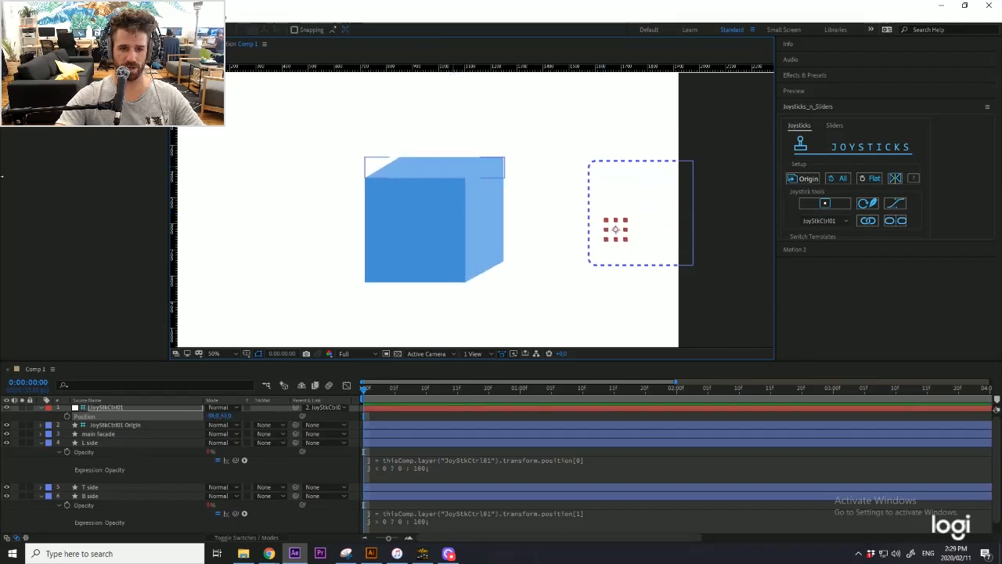
# Step: Set the T side layer's fill colour to the lighter blue 9DCBF6
pyautogui.click(433, 171)
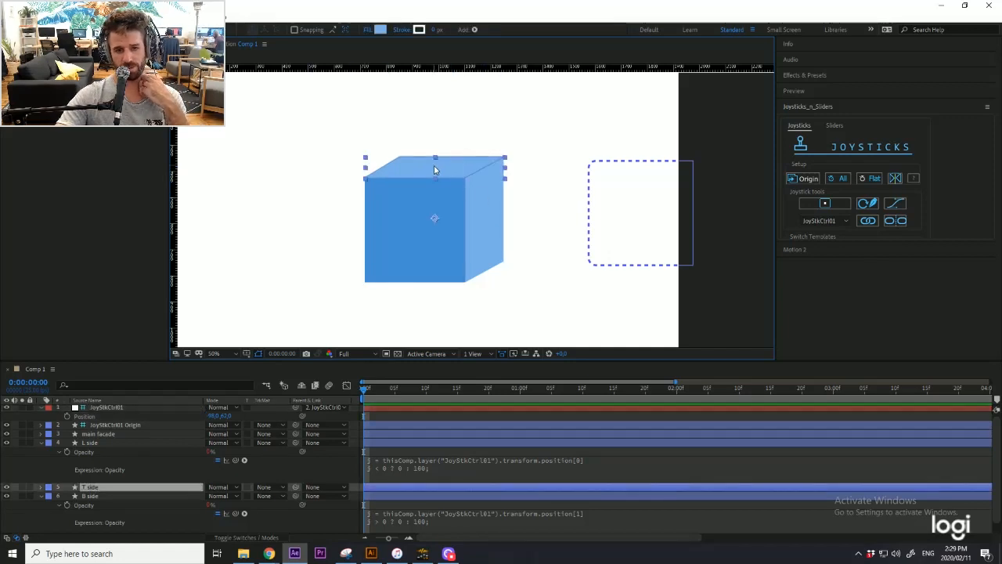
pyautogui.click(380, 29)
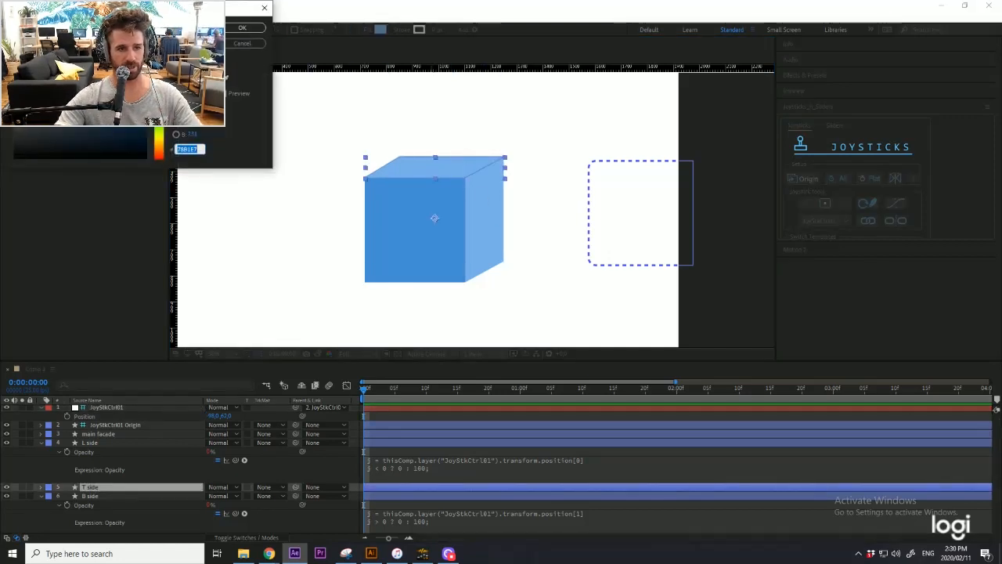
pyautogui.write('A4CCF2')
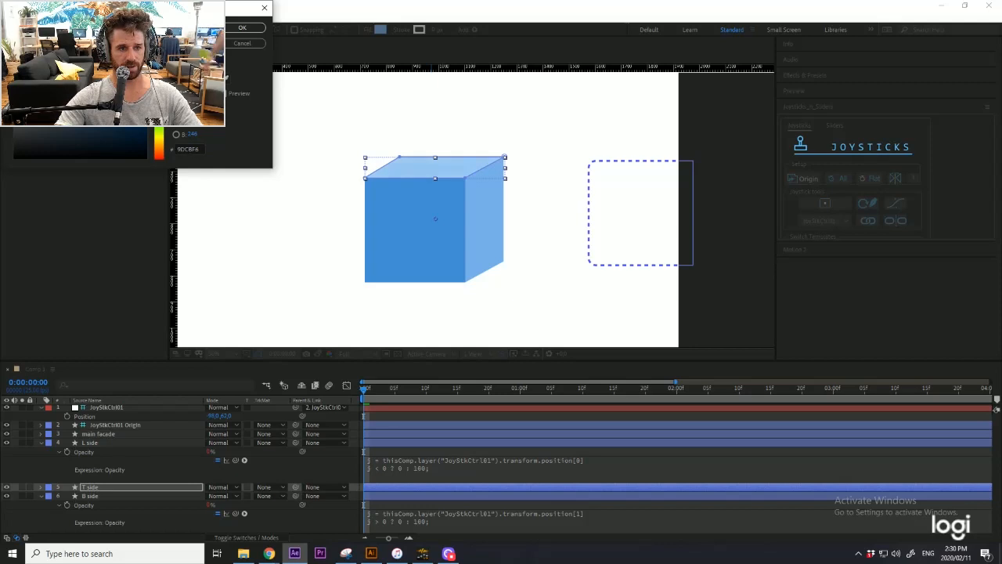
pyautogui.click(242, 28)
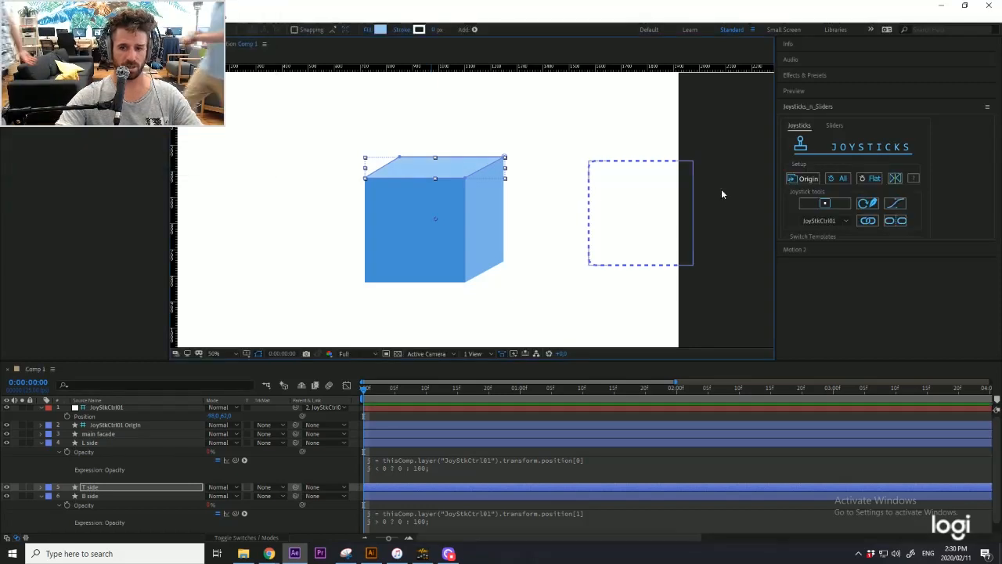
# Step: Move the joystick handle around inside the control frame, ending at its upper left, to examine the box's shading and side visibility
pyautogui.click(645, 217)
pyautogui.click(799, 180)
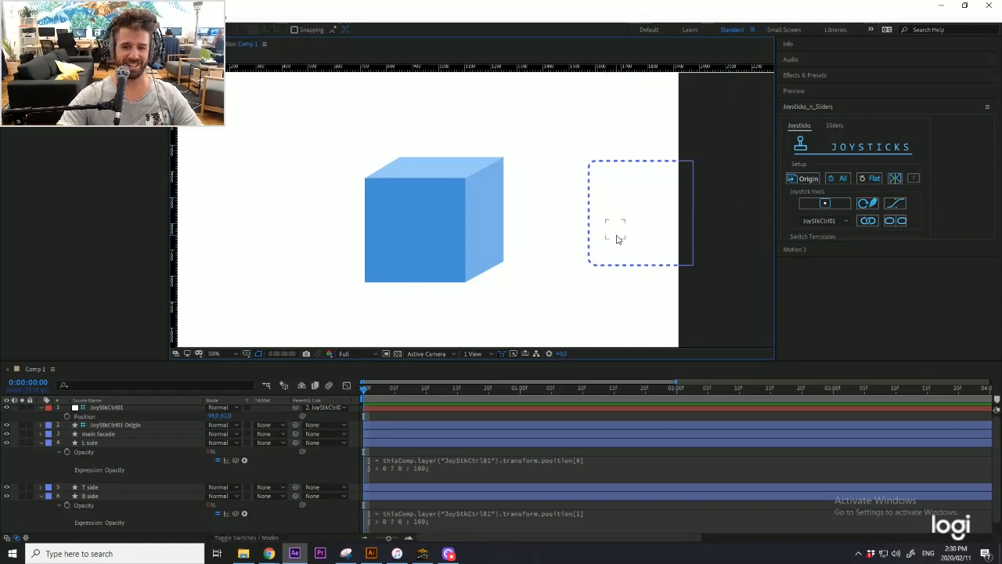
pyautogui.moveTo(617, 239); pyautogui.dragTo(631, 224)
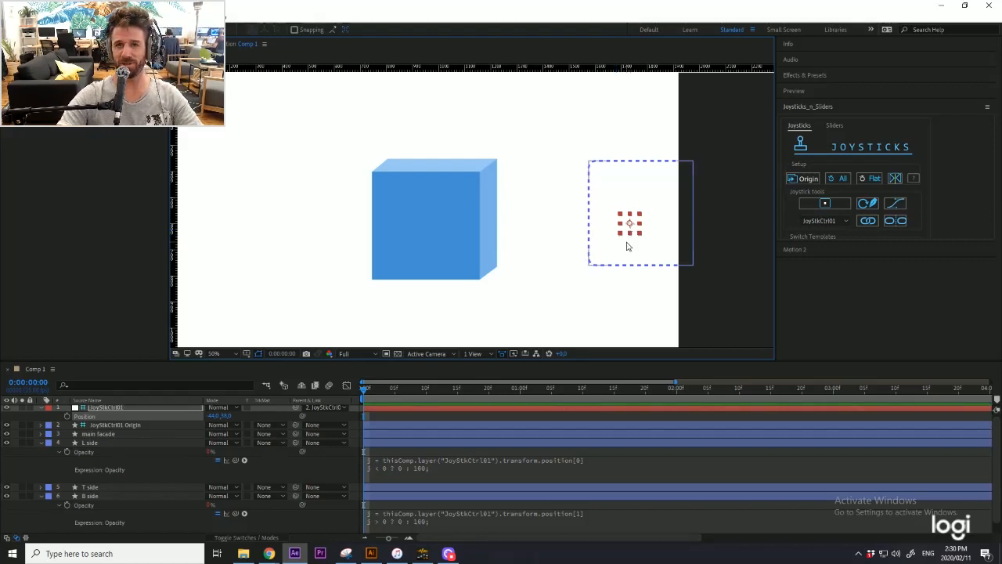
pyautogui.moveTo(633, 224)
pyautogui.mouseDown()
pyautogui.moveTo(640, 200)
pyautogui.moveTo(605, 201)
pyautogui.moveTo(626, 190)
pyautogui.moveTo(603, 174)
pyautogui.moveTo(586, 238)
pyautogui.moveTo(638, 213)
pyautogui.mouseUp()
pyautogui.moveTo(635, 177); pyautogui.dragTo(616, 195)
# Step: Copy the B side opacity expression and apply it to the T side layer's opacity
pyautogui.click(387, 519)
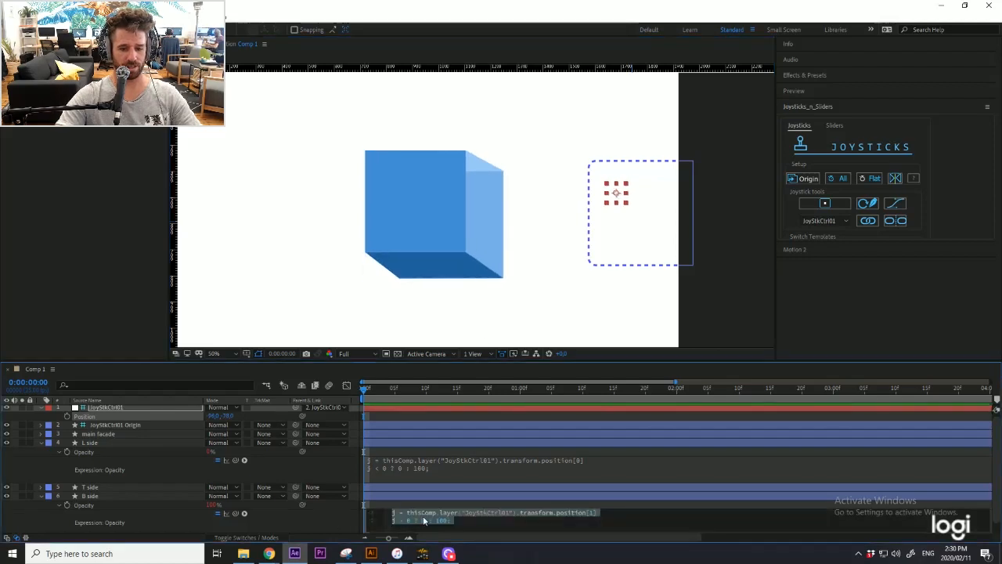
pyautogui.click(93, 488)
pyautogui.press('t')
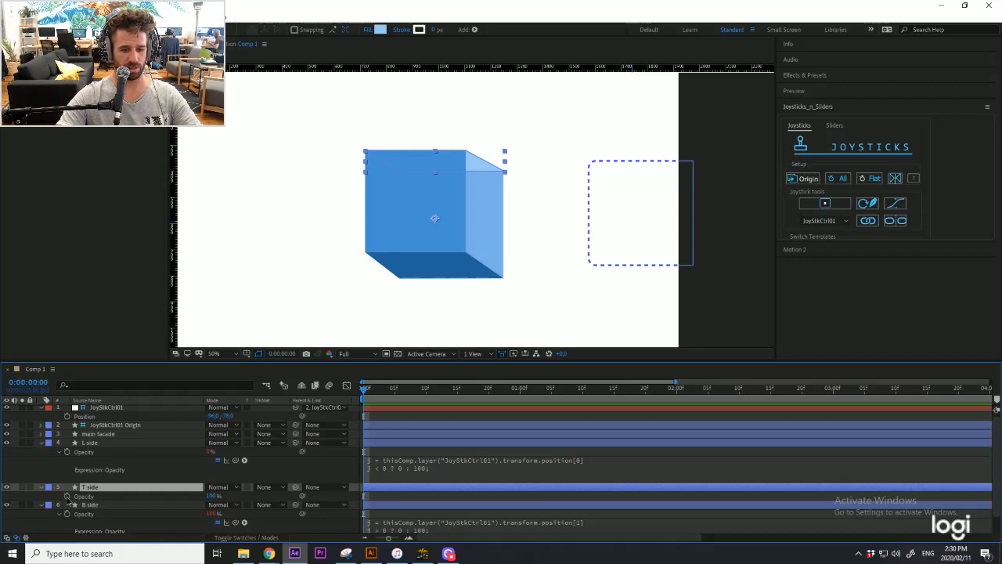
pyautogui.keyDown('alt'); pyautogui.click(66, 496); pyautogui.keyUp('alt')
pyautogui.write('j = thisComp.layer("JoyStkCtrl01").transform.position[1] j < 0 ? 0 : 100;')
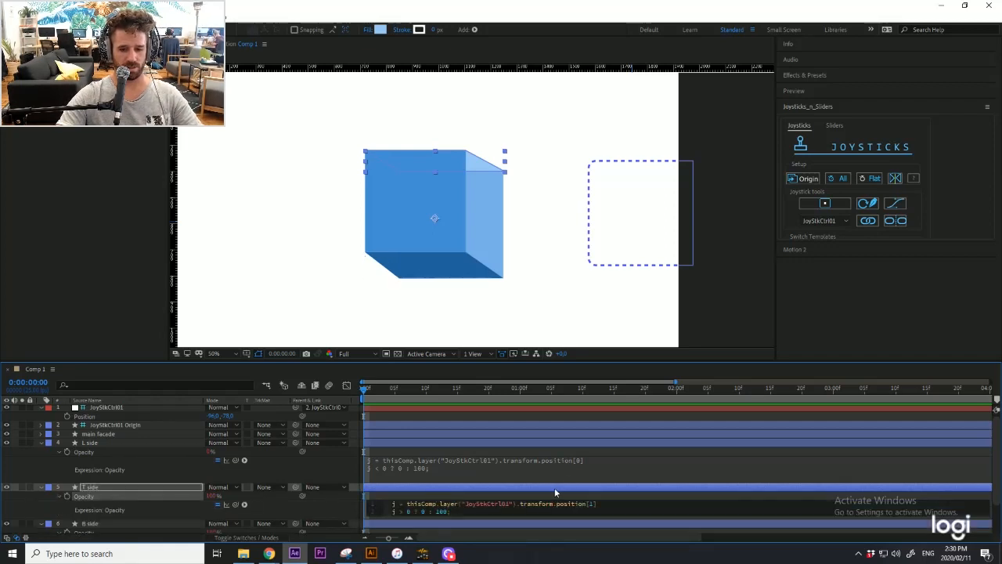
# Step: Change the T side expression's second line to "j < 0 ? 0 : 100;" and test it by moving the joystick handle to the upper right
pyautogui.click(375, 516)
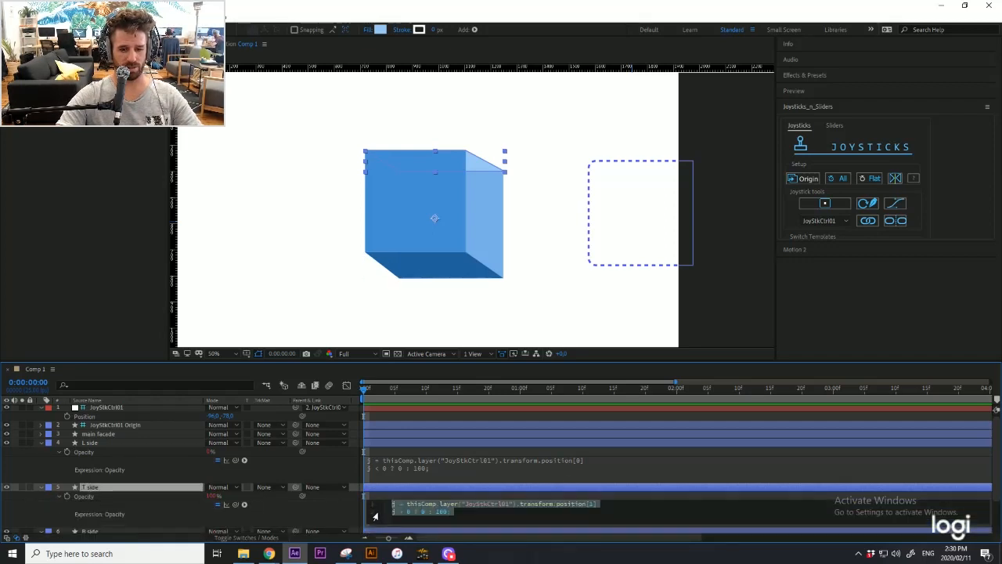
pyautogui.click(397, 517)
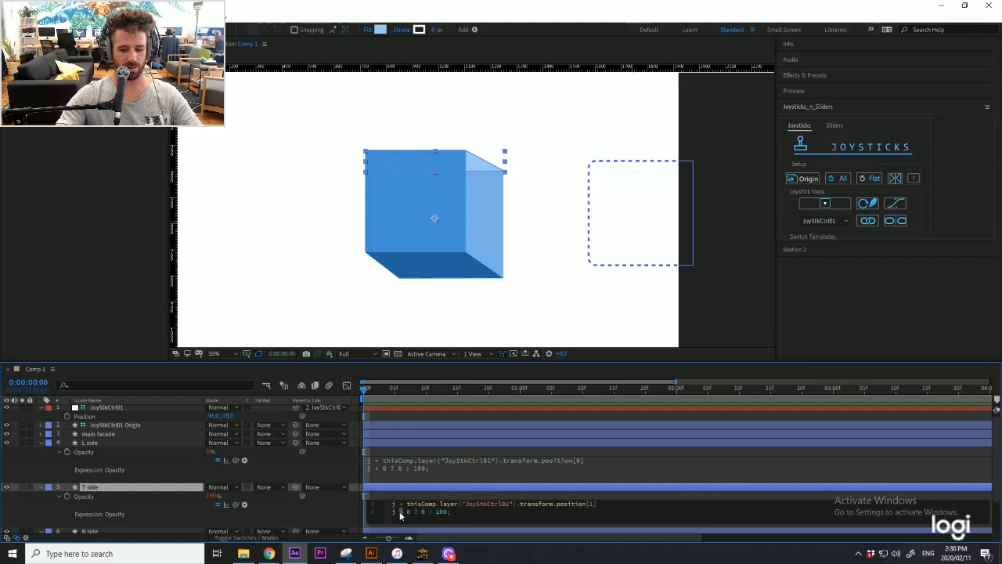
pyautogui.click(565, 478)
pyautogui.moveTo(615, 215); pyautogui.dragTo(664, 192)
# Step: Set the B side layer's fill colour to the darker blue 174673
pyautogui.click(443, 278)
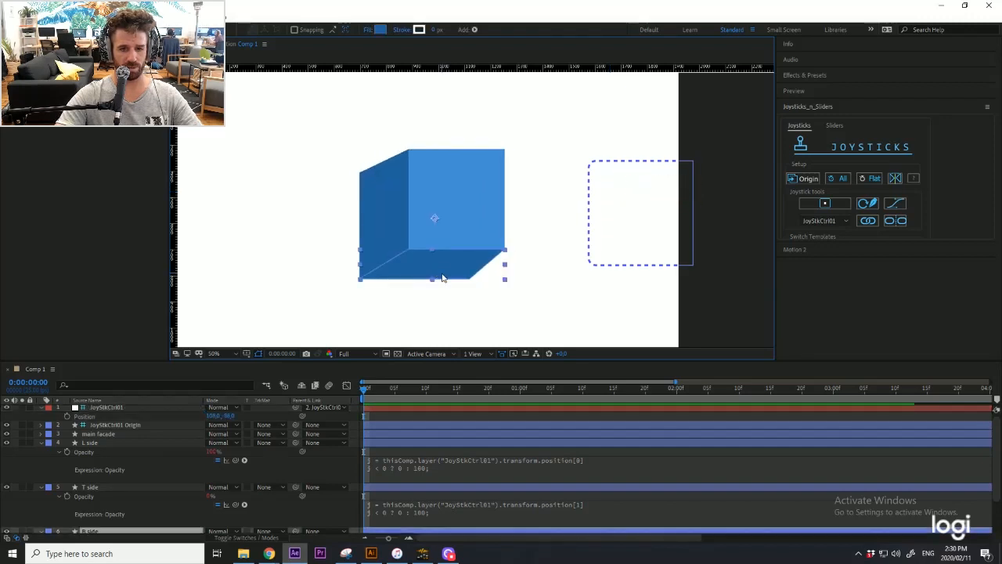
pyautogui.click(379, 30)
pyautogui.moveTo(119, 77); pyautogui.dragTo(120, 99)
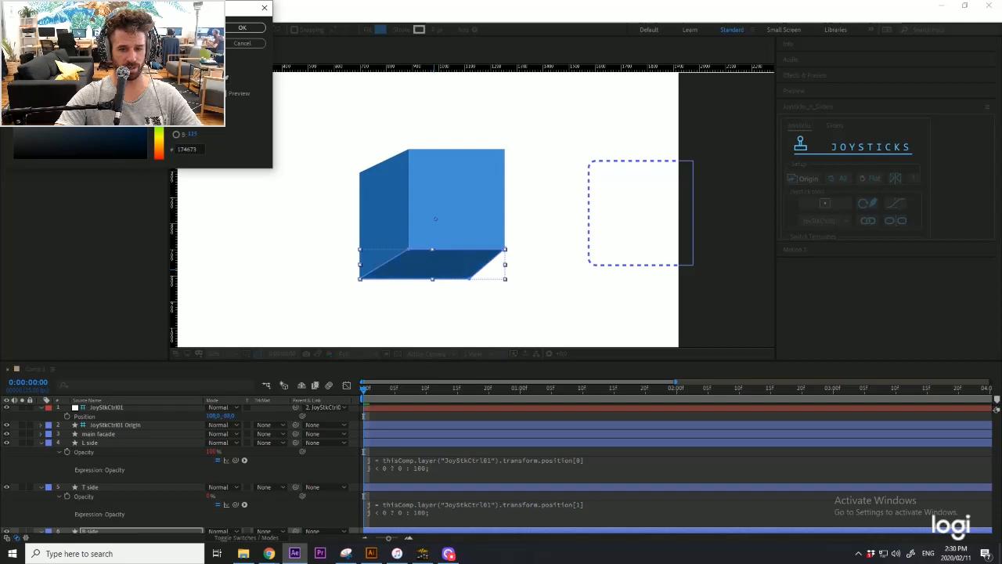
pyautogui.click(243, 33)
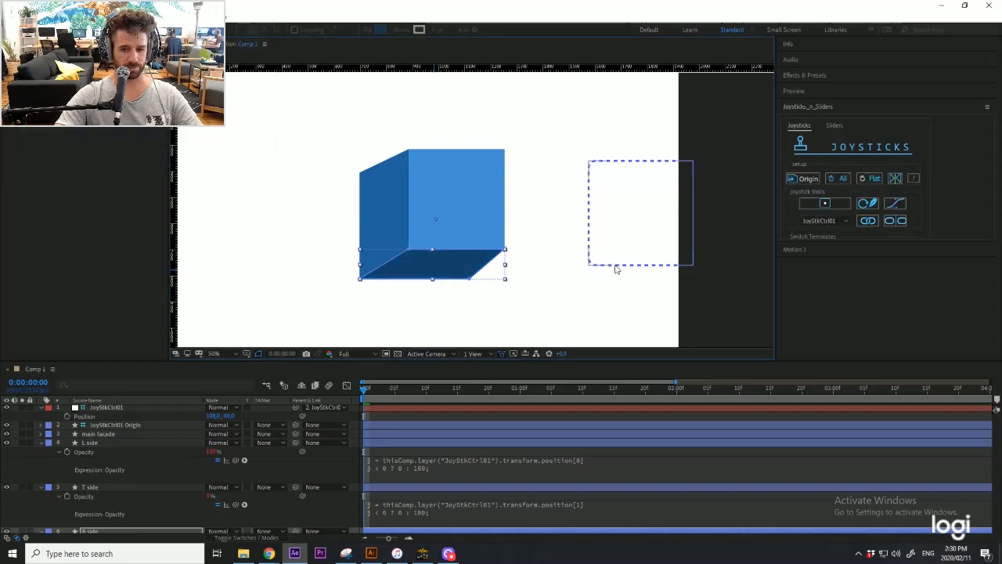
# Step: Select JoyStkCtrl01 and move its handle left, right, above and back to the frame's upper left to check which box sides show
pyautogui.click(419, 510)
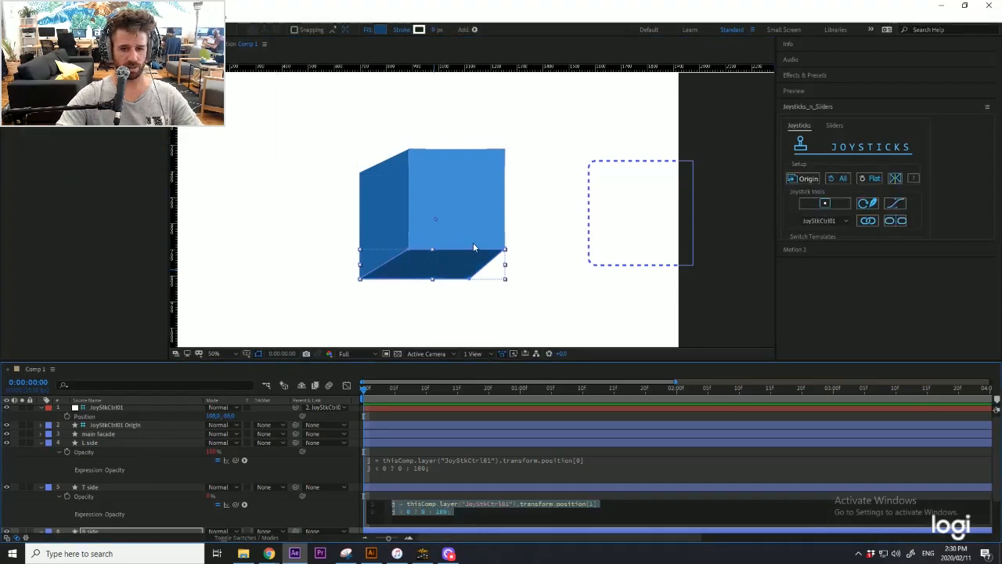
pyautogui.click(600, 486)
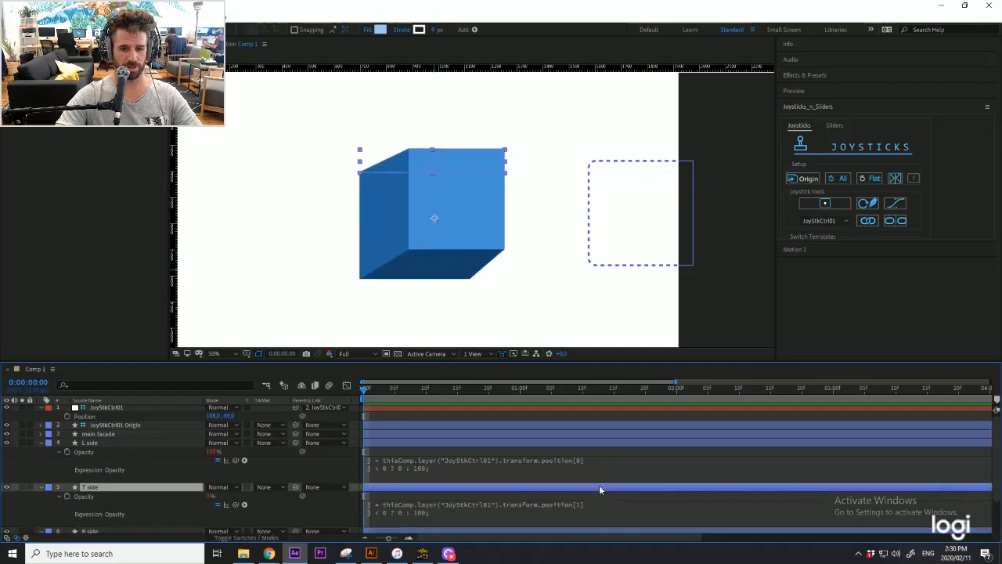
pyautogui.click(603, 225)
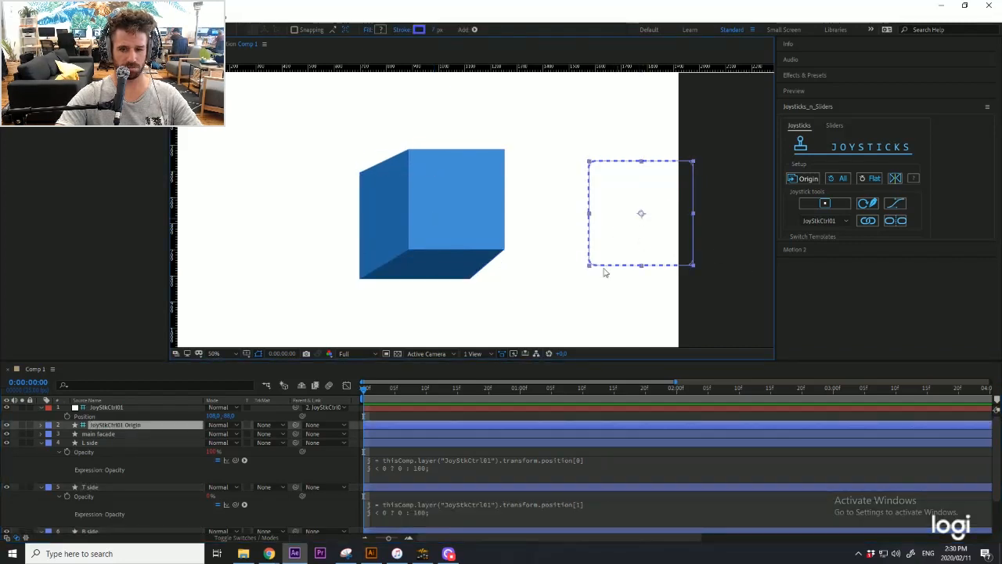
pyautogui.click(489, 409)
pyautogui.moveTo(671, 194); pyautogui.dragTo(542, 207)
pyautogui.moveTo(561, 255); pyautogui.dragTo(681, 224)
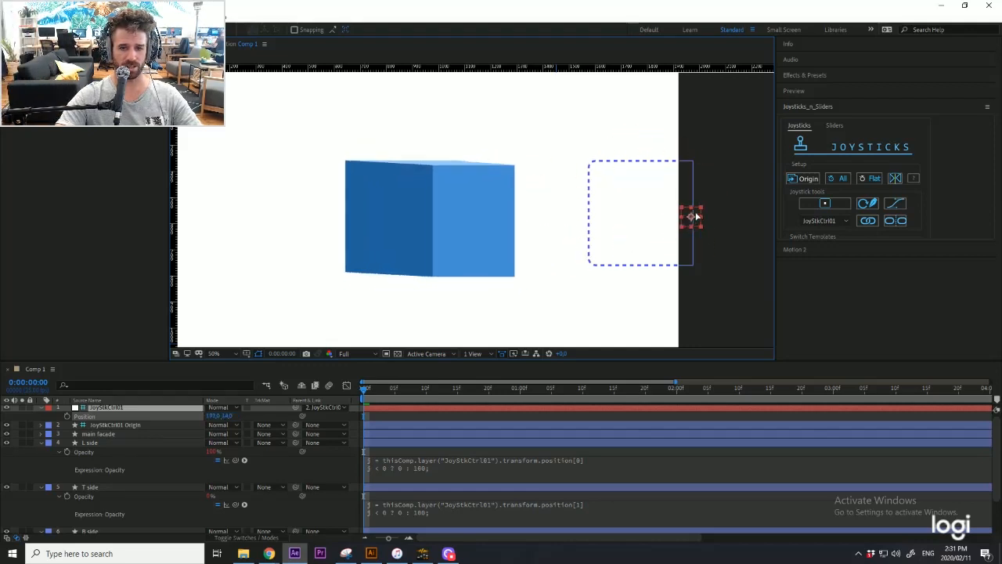
pyautogui.moveTo(671, 171); pyautogui.dragTo(624, 161)
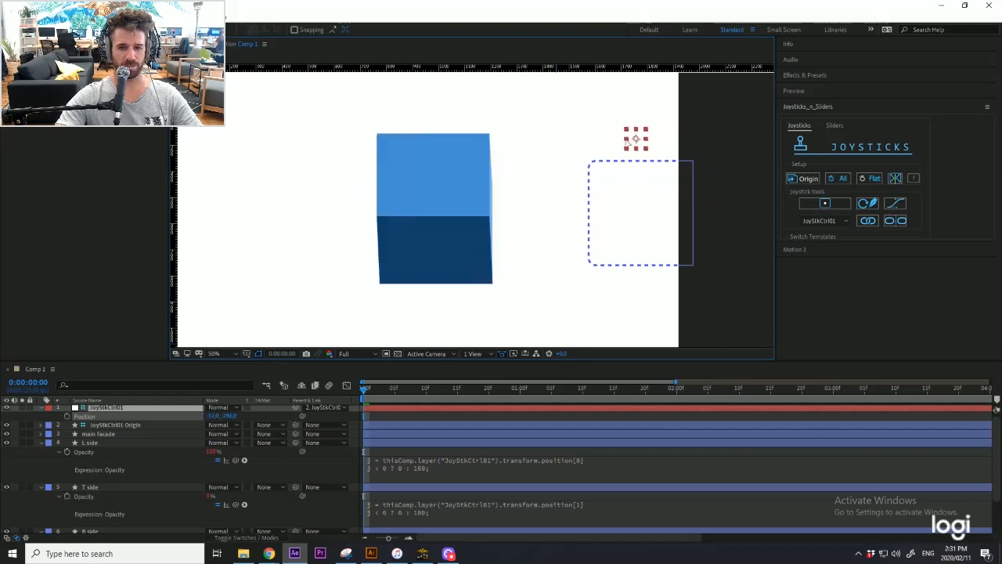
pyautogui.moveTo(584, 142); pyautogui.dragTo(618, 200)
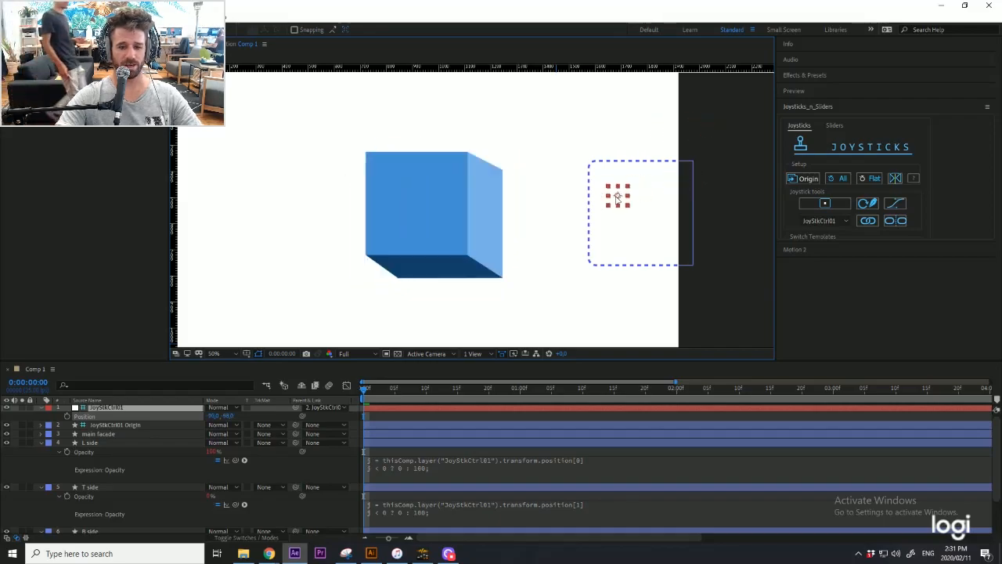